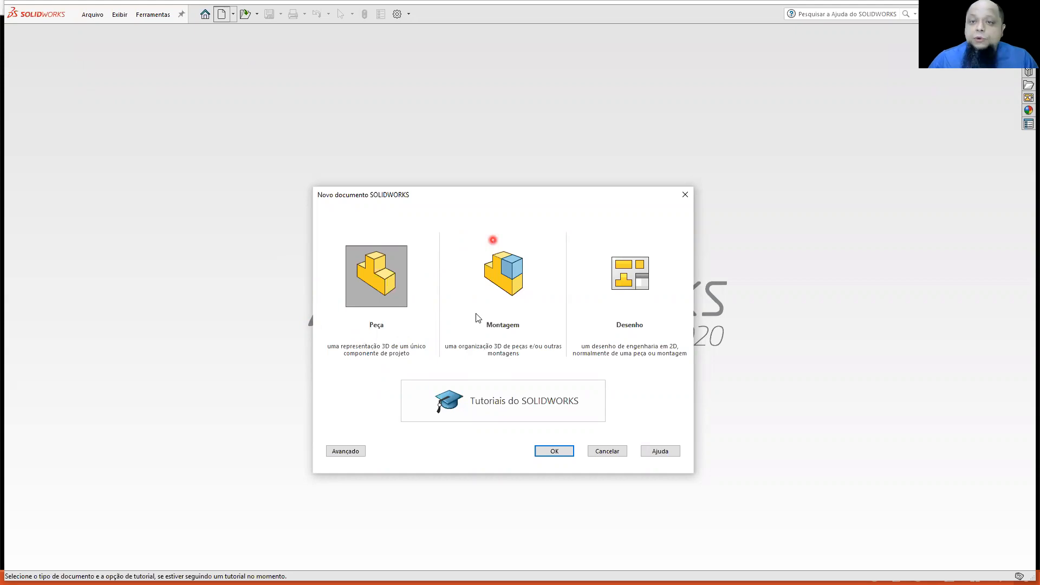
# Create a new part (Peça) document from the new document templates
pyautogui.click(503, 279)
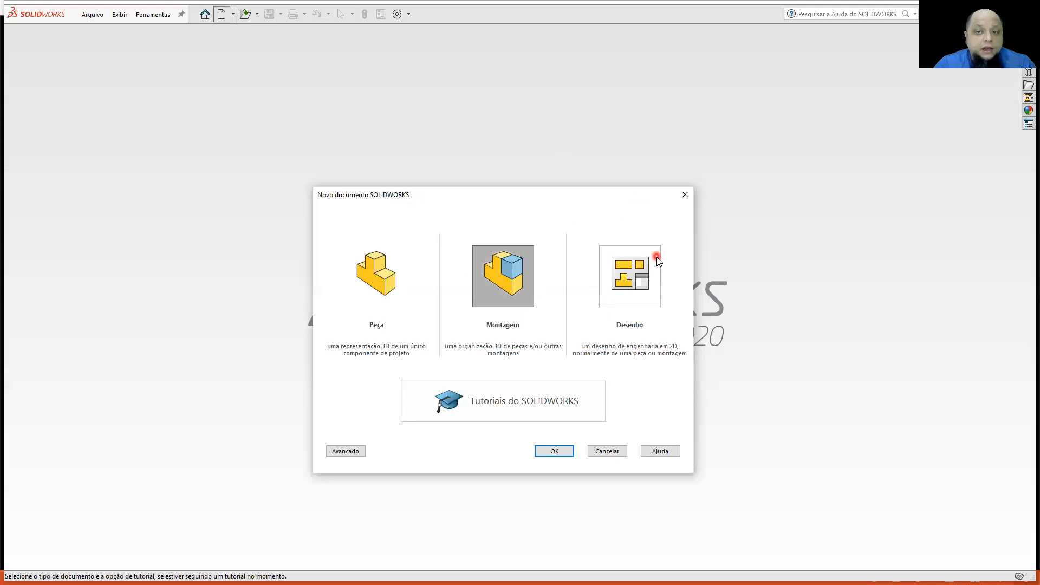
pyautogui.click(642, 277)
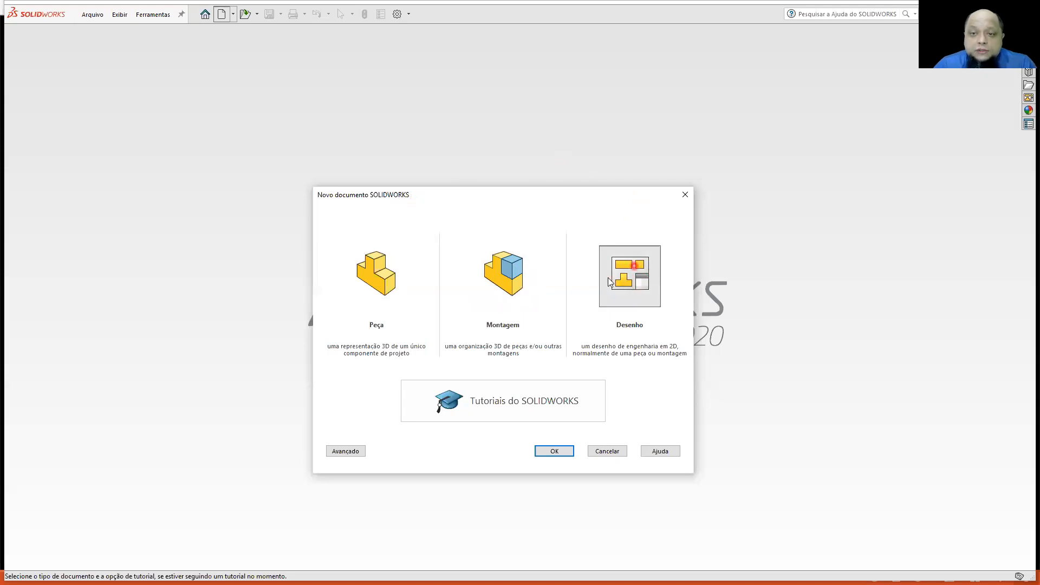
pyautogui.click(660, 330)
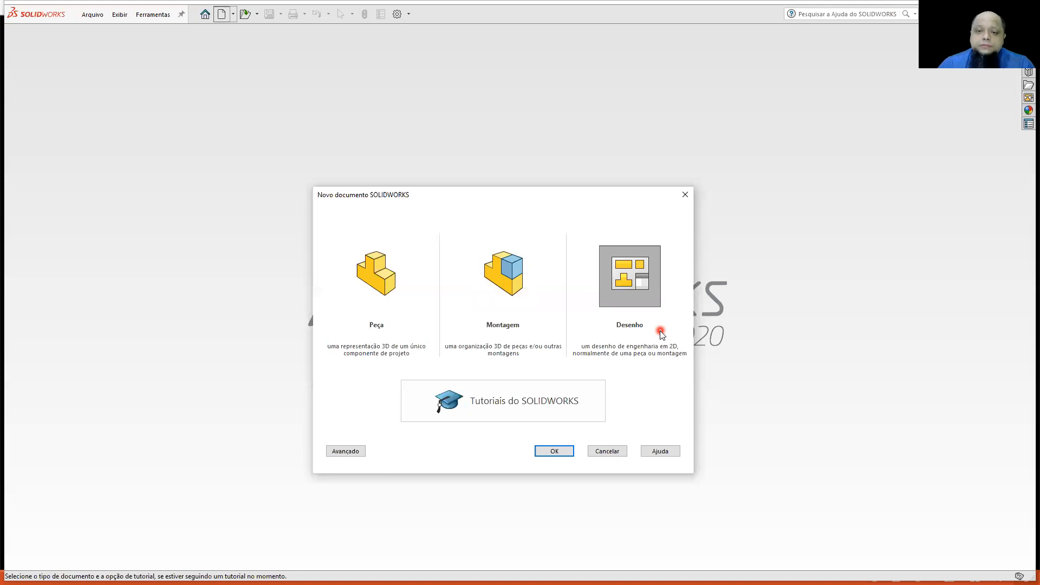
pyautogui.click(647, 270)
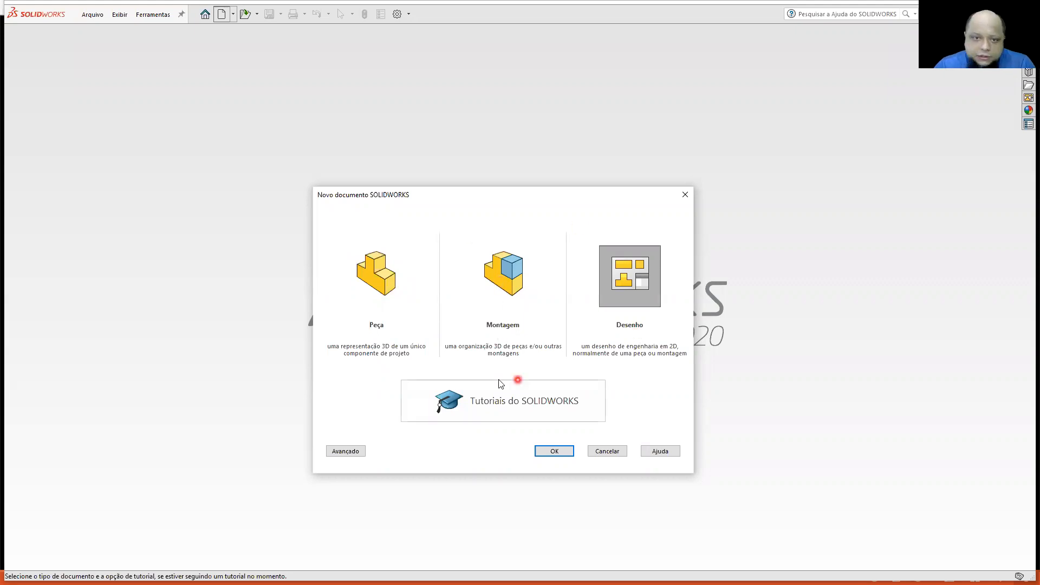
pyautogui.click(363, 281)
pyautogui.click(554, 451)
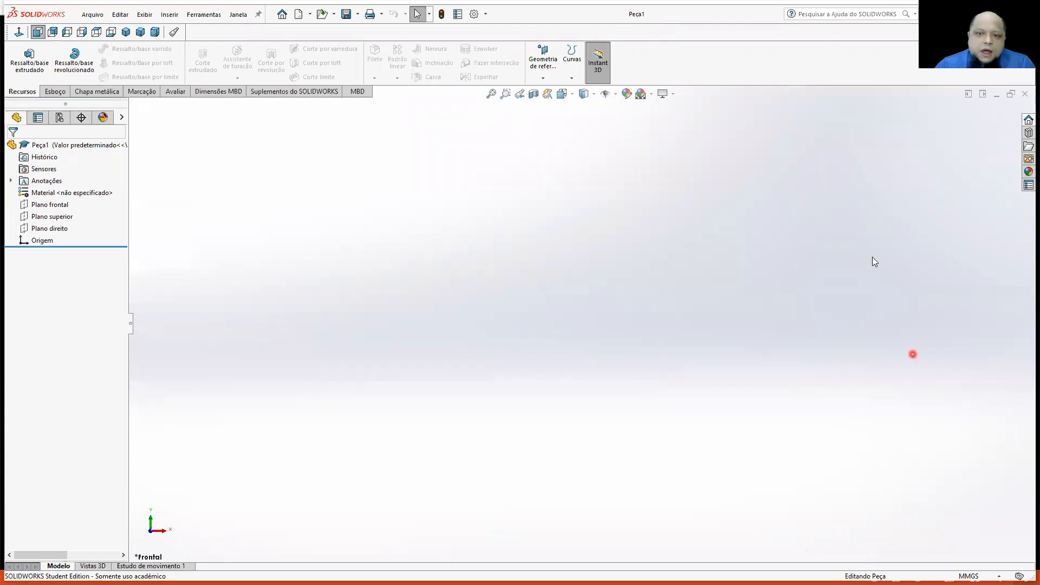
# Apply the Luz spot suave scene from the basic scenes as the part's background
pyautogui.click(1028, 172)
pyautogui.click(865, 126)
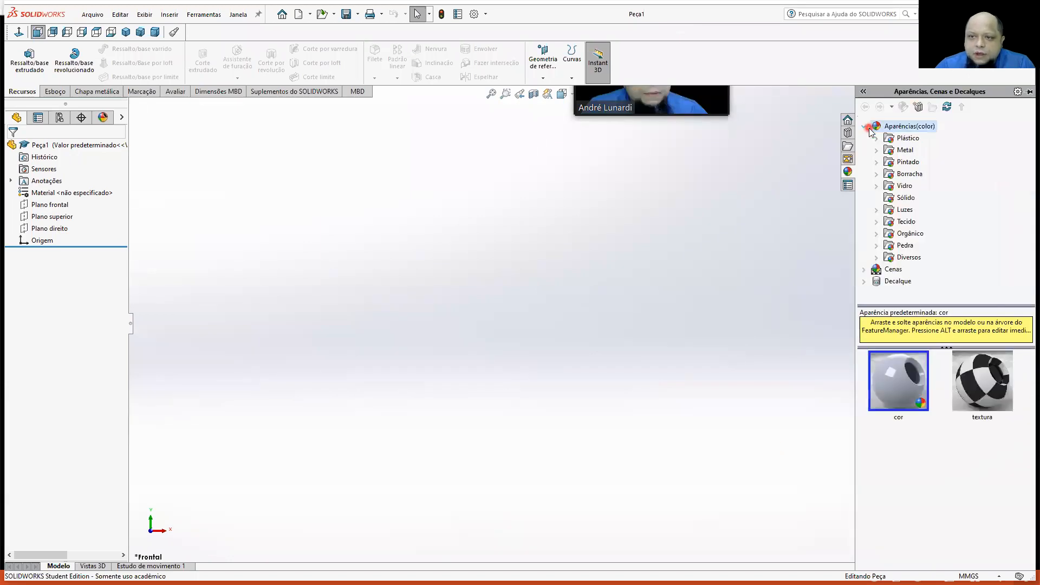
pyautogui.click(865, 125)
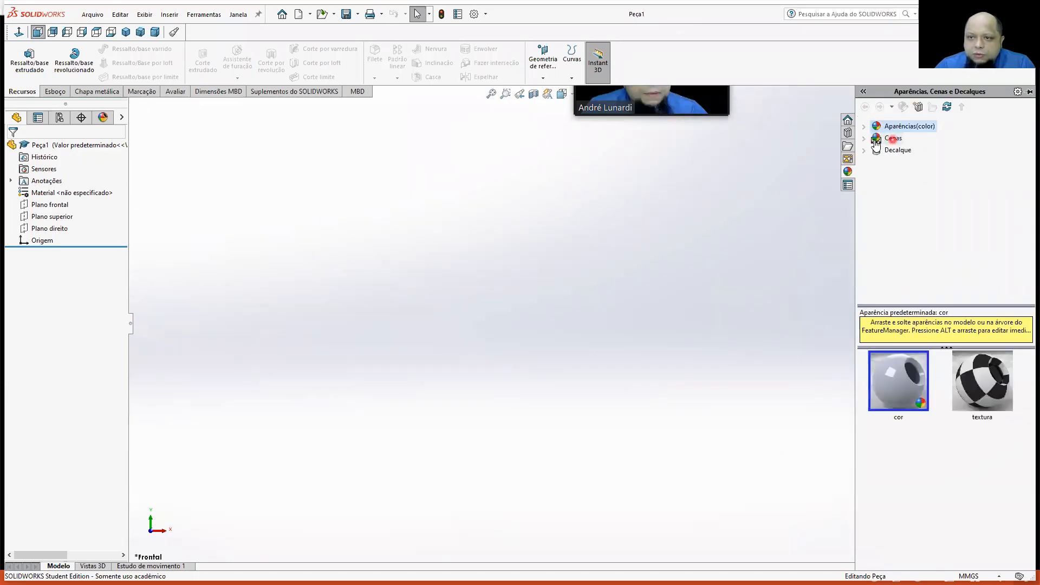
pyautogui.click(865, 138)
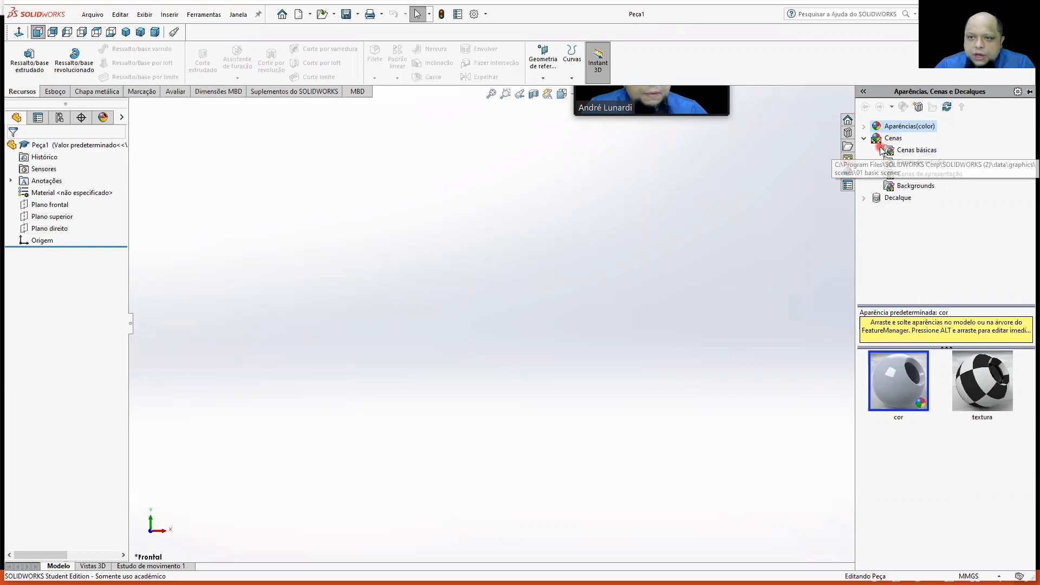
pyautogui.click(911, 150)
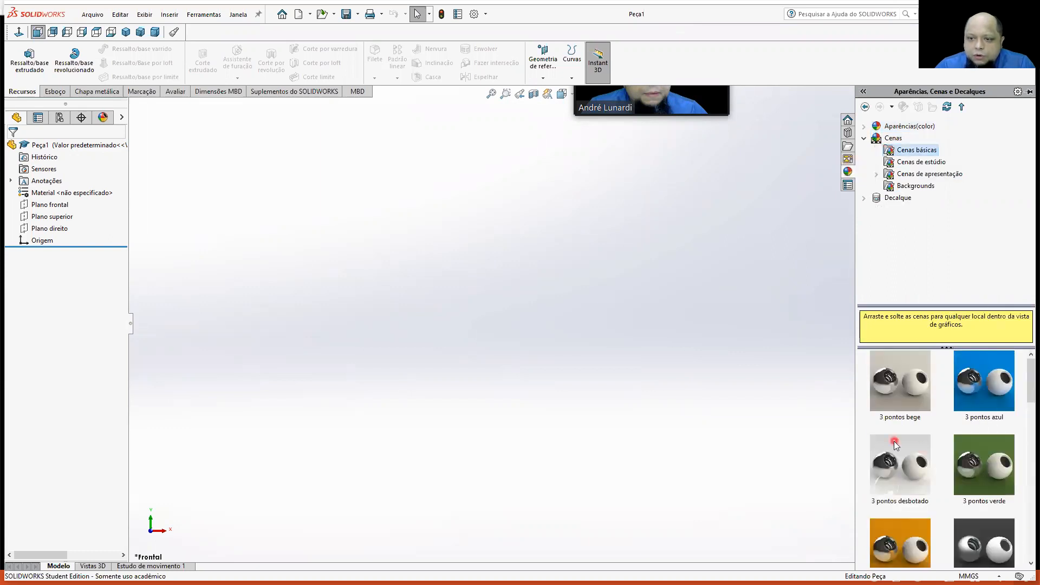
pyautogui.scroll(-5, 921, 447)
pyautogui.doubleClick(928, 519)
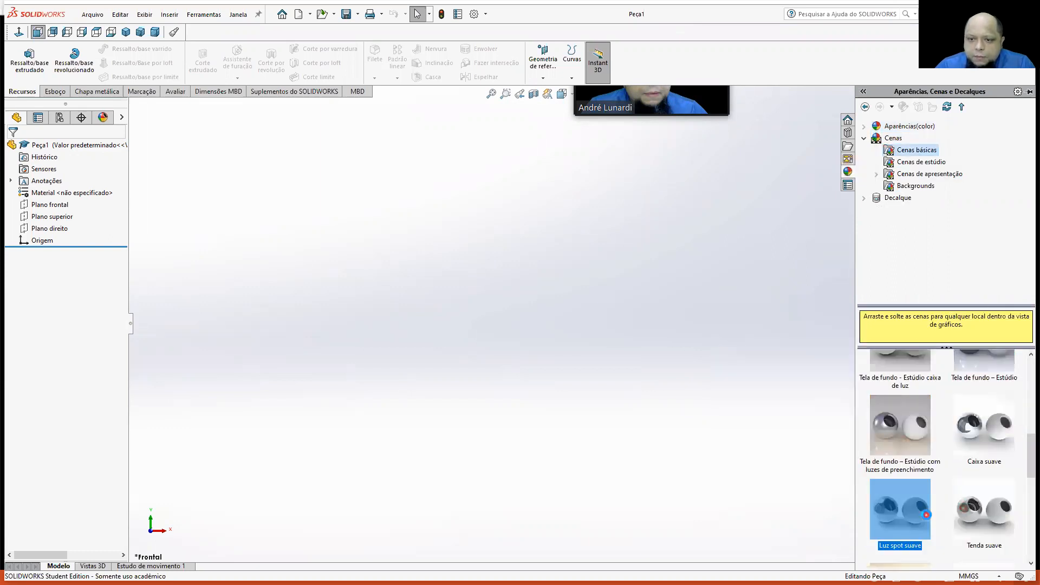
pyautogui.scroll(-5, 928, 519)
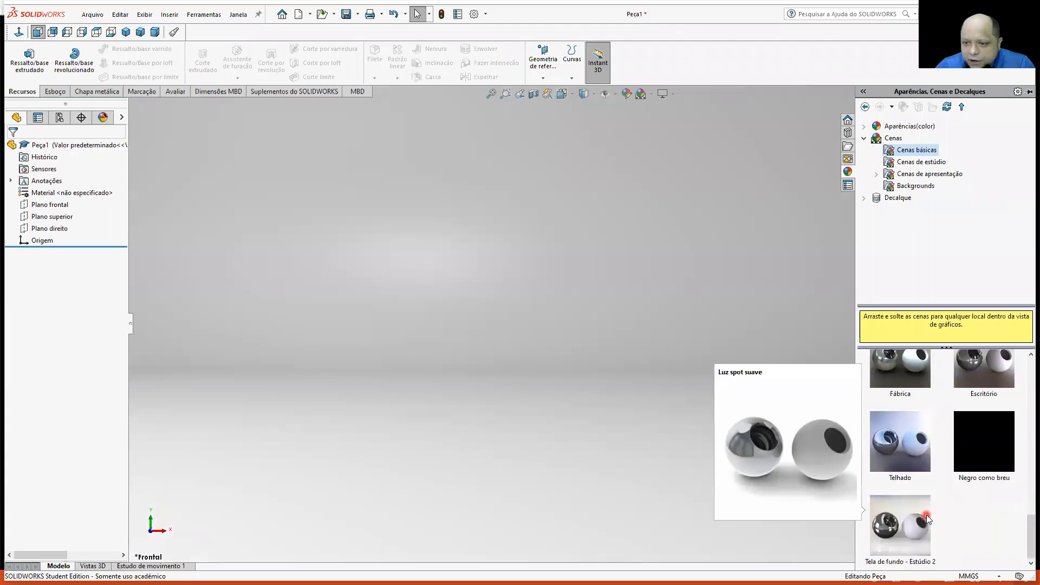
pyautogui.scroll(4, 929, 519)
pyautogui.scroll(5, 928, 519)
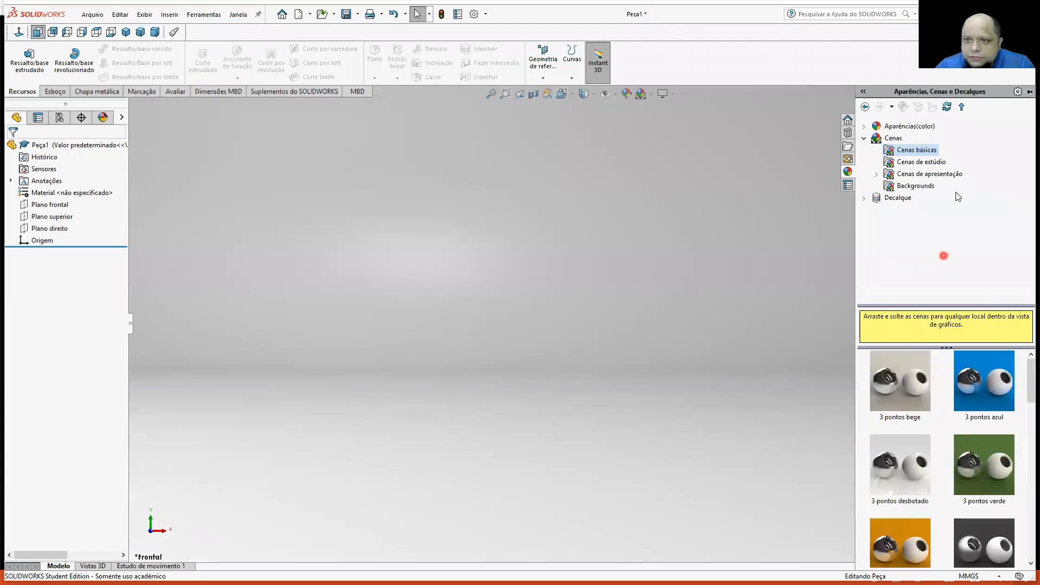
# Browse the studio and presentation scene collections for alternative backgrounds
pyautogui.click(940, 164)
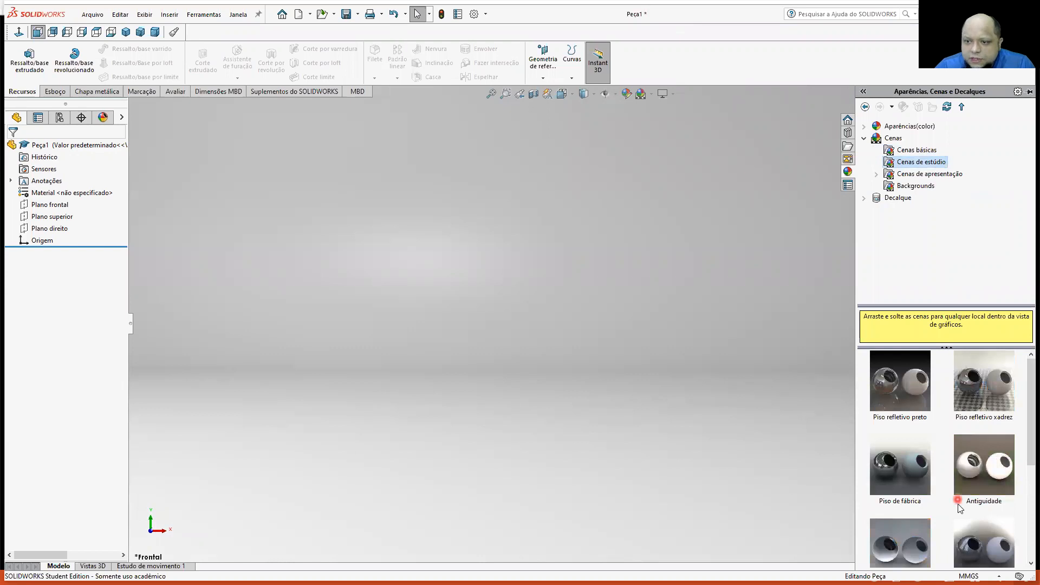
pyautogui.scroll(-3, 958, 508)
pyautogui.scroll(3, 959, 508)
pyautogui.click(928, 174)
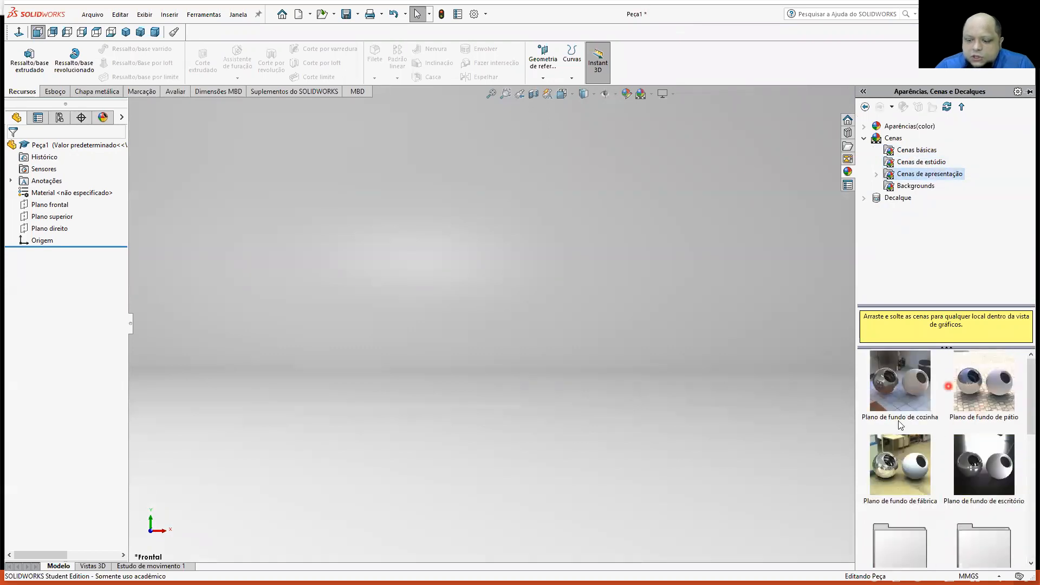
pyautogui.click(914, 186)
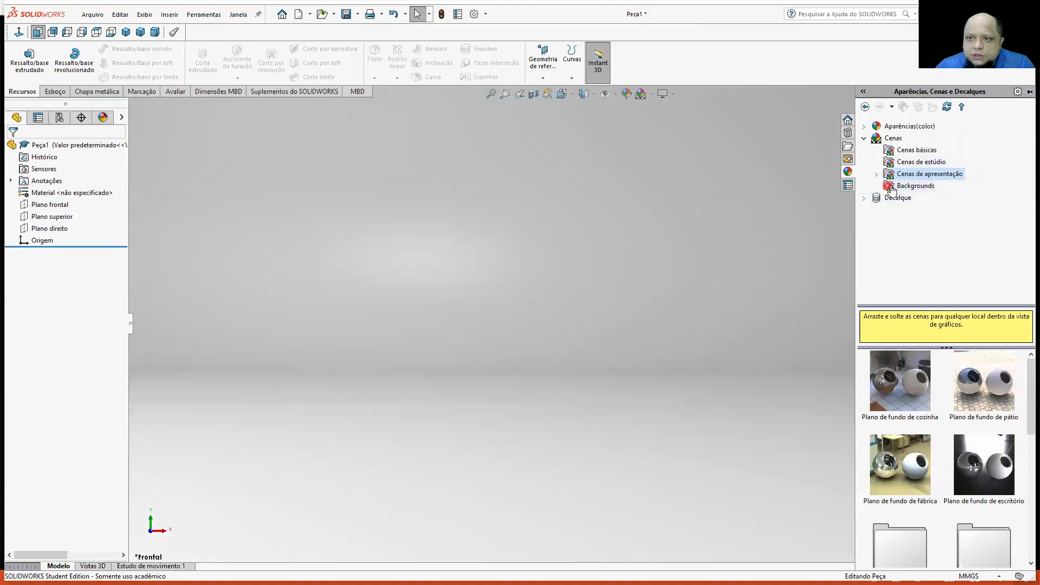
pyautogui.click(922, 162)
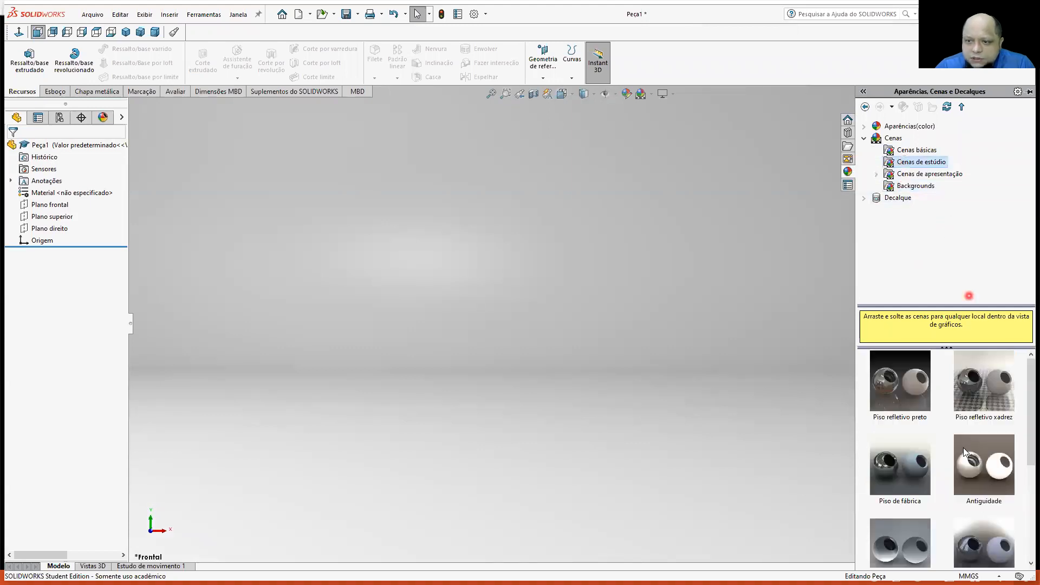
pyautogui.scroll(-5, 954, 461)
pyautogui.moveTo(954, 473)
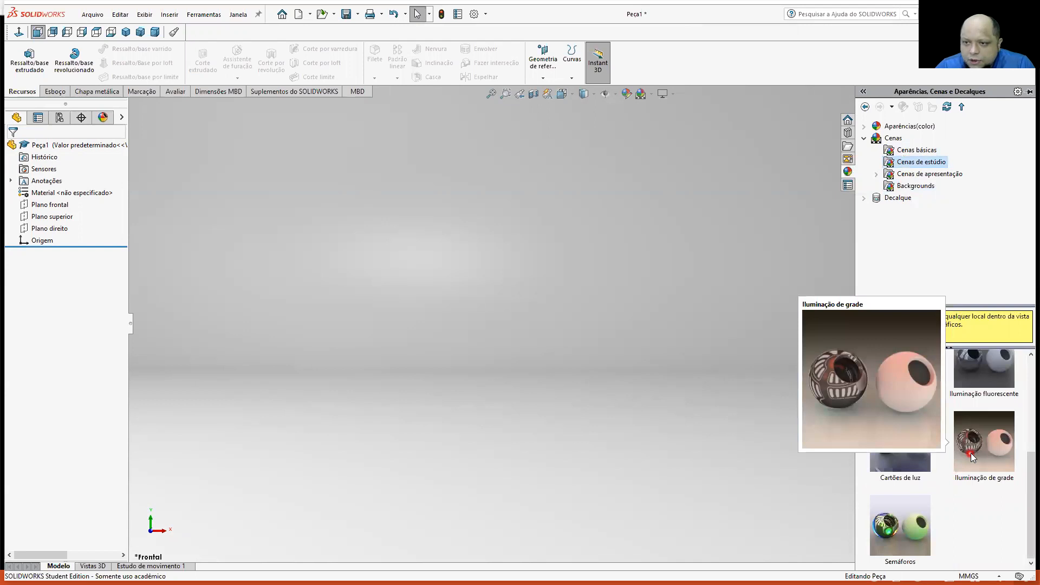
pyautogui.scroll(3, 973, 450)
# Try the Piso de fábrica studio scene and the studio scene listed below it as backgrounds
pyautogui.doubleClick(917, 412)
pyautogui.scroll(2, 917, 466)
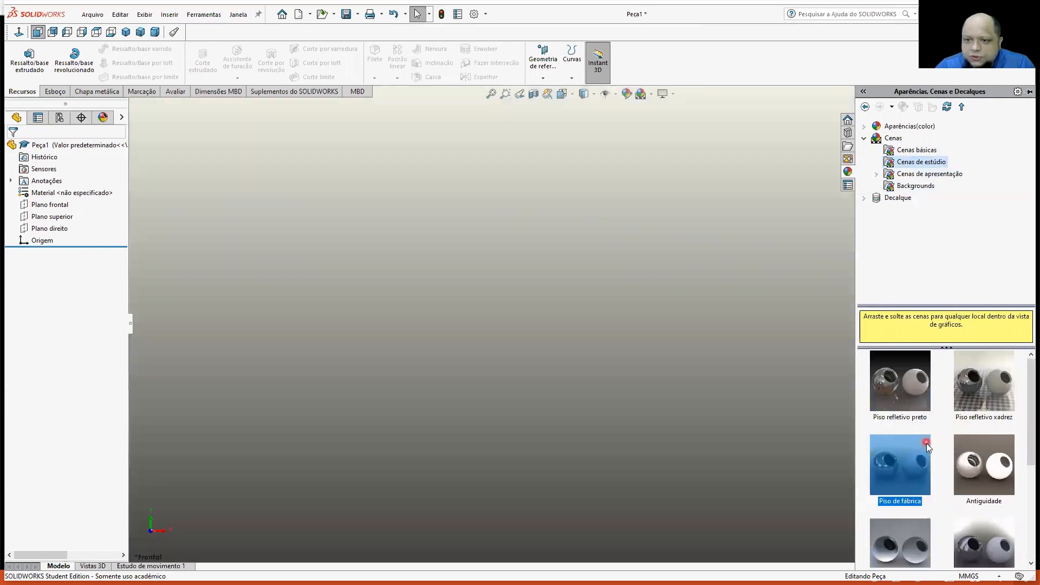
pyautogui.doubleClick(912, 535)
pyautogui.scroll(1, 914, 492)
# Try the basic scenes Tenda suave and Caixa suave as the background
pyautogui.click(916, 150)
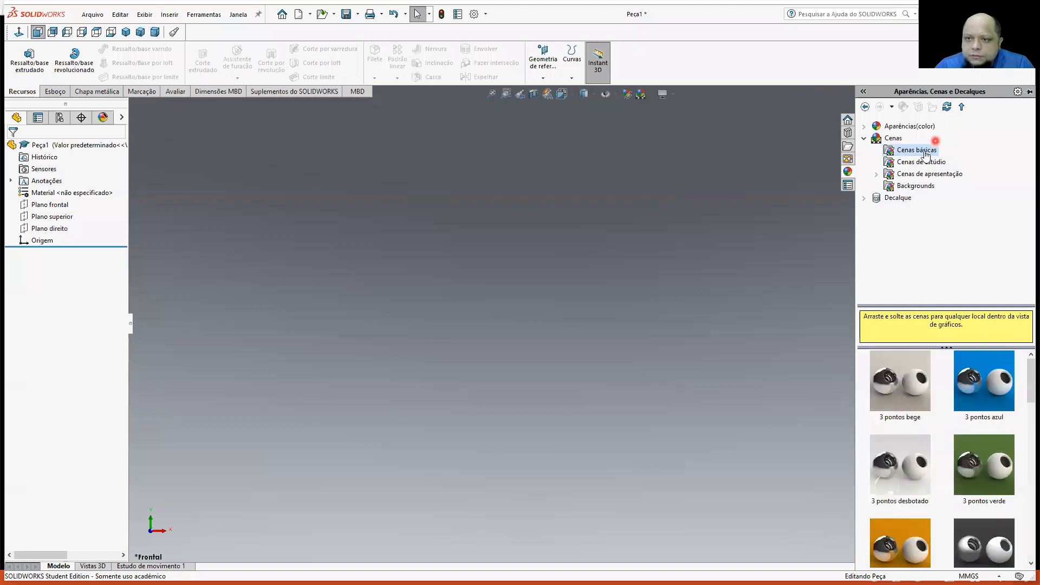
pyautogui.scroll(-5, 908, 476)
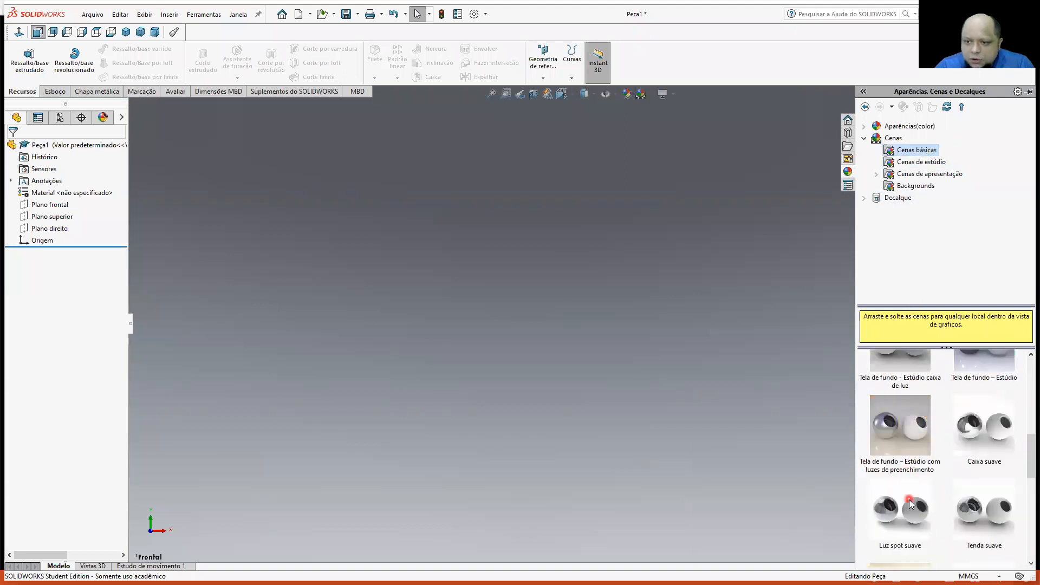
pyautogui.doubleClick(975, 511)
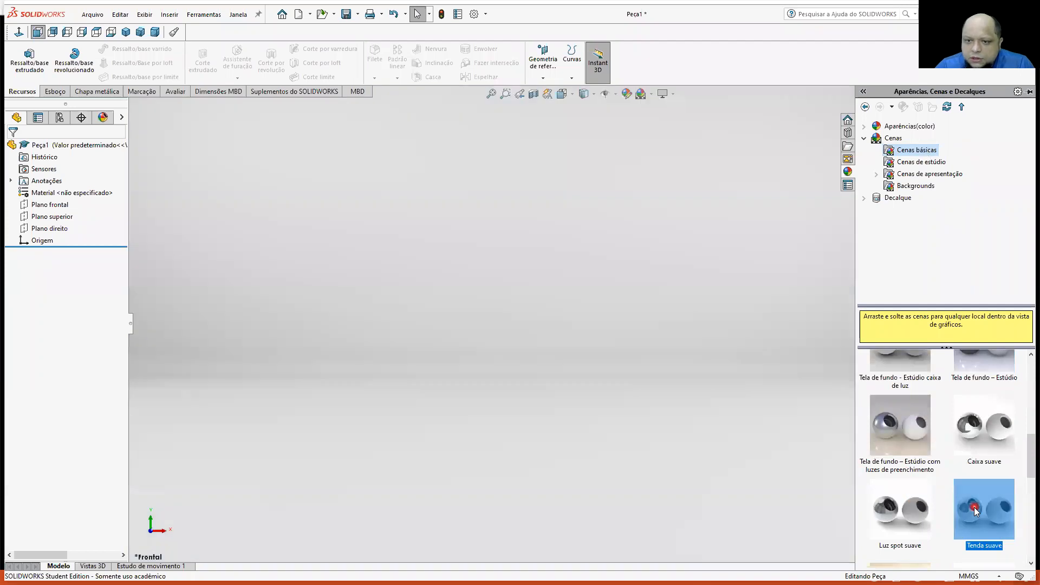
pyautogui.doubleClick(975, 439)
# Apply the basic scene 3 pontos desbotado as the background and close the scene library
pyautogui.scroll(5, 975, 443)
pyautogui.doubleClick(899, 466)
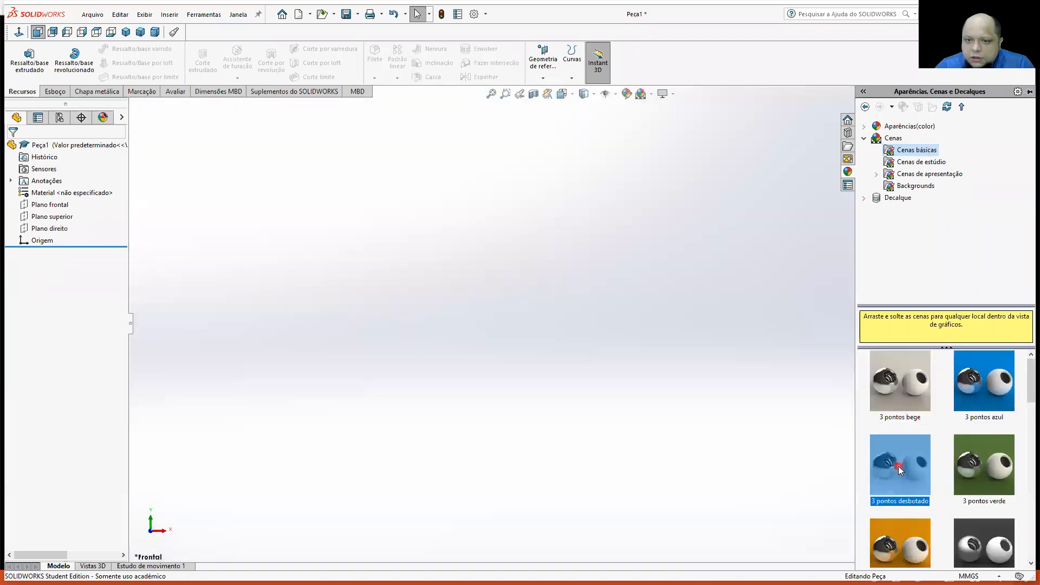
pyautogui.click(633, 379)
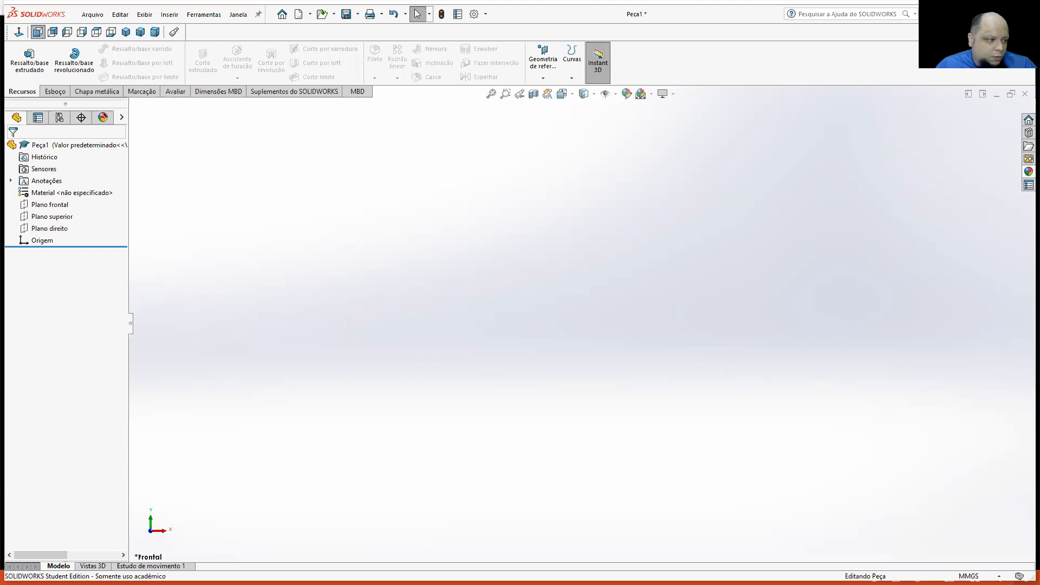
# Switch to the PowerPoint slide on basic rules for CAD drawing, review it, and return to SOLIDWORKS
pyautogui.hotkey('alt', 'Tab')
pyautogui.click(311, 434)
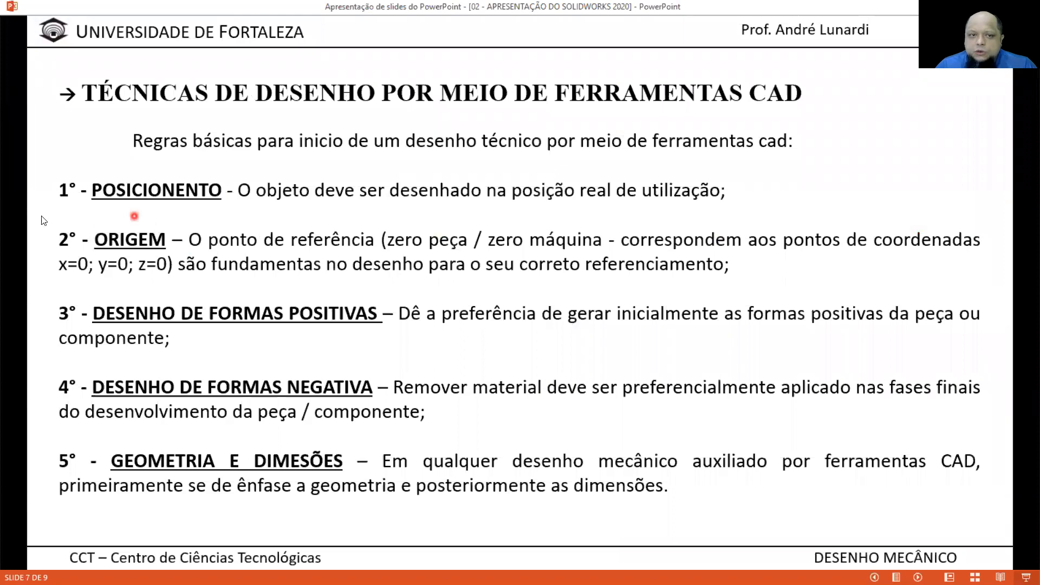
pyautogui.hotkey('alt', 'Tab')
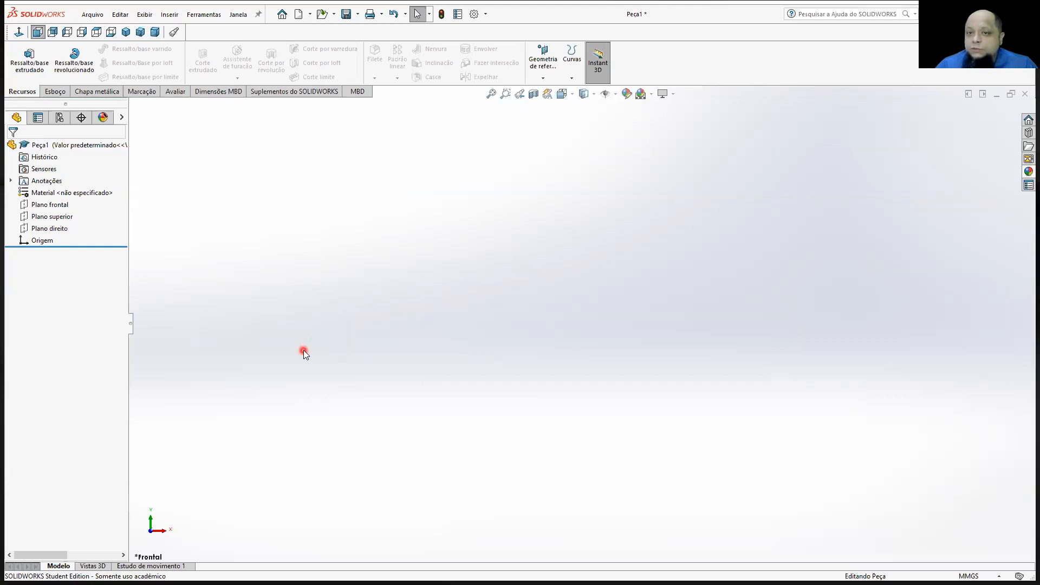
pyautogui.click(55, 93)
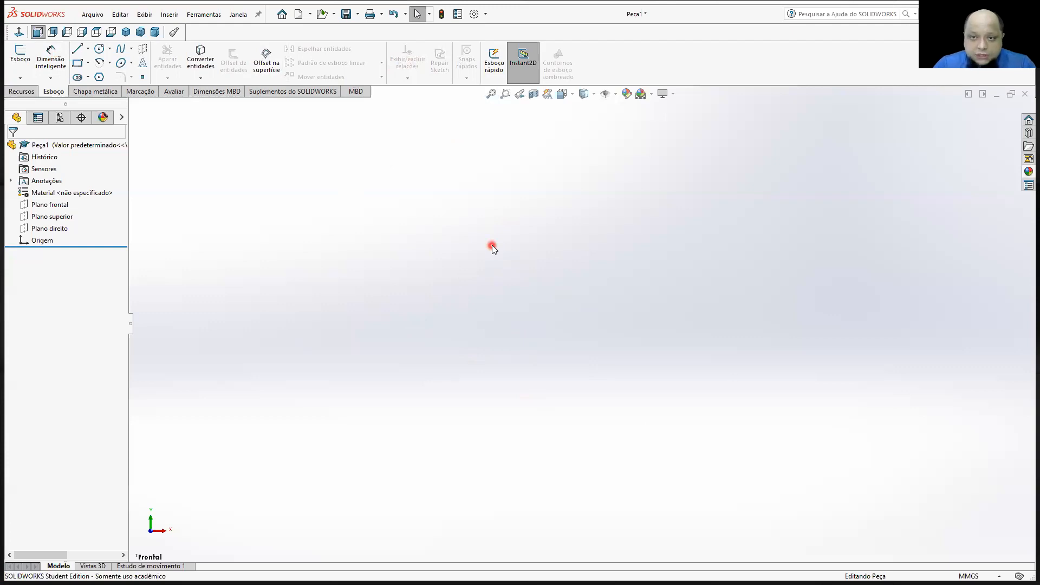
pyautogui.click(21, 91)
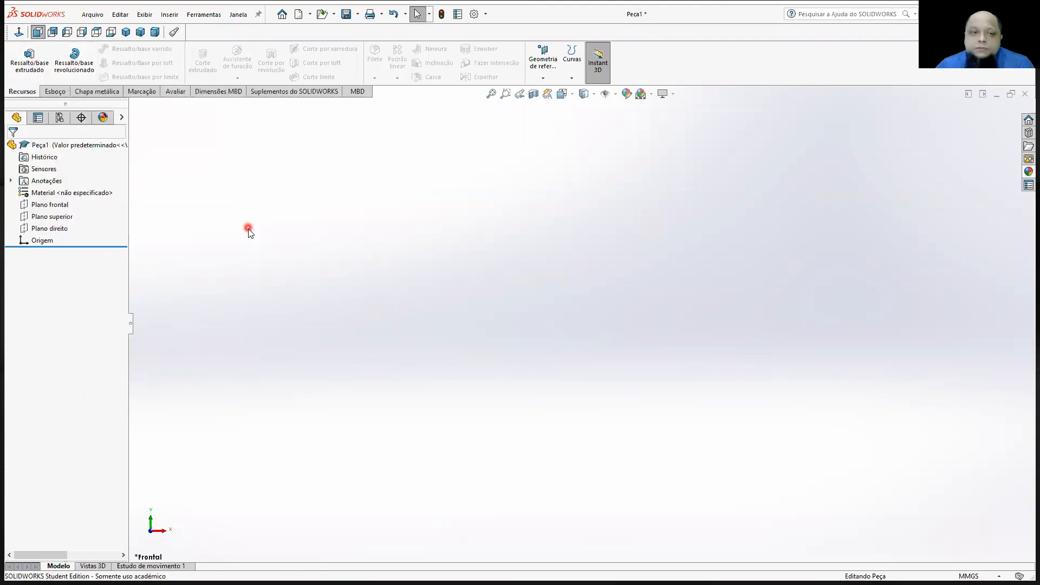
# Start a new sketch on the top plane (Plano superior), choosing the plane from an isometric view
pyautogui.click(55, 92)
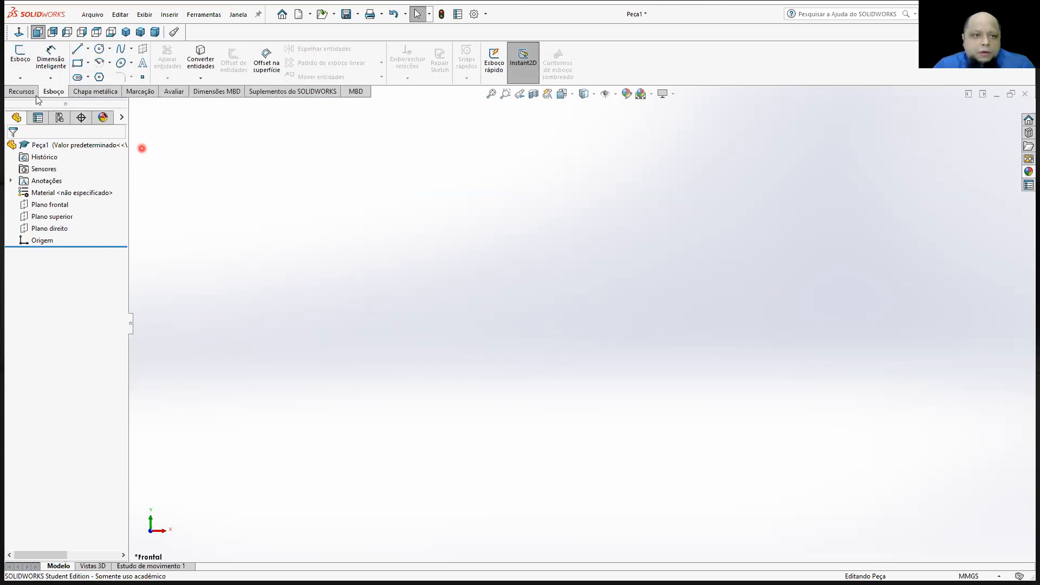
pyautogui.click(16, 63)
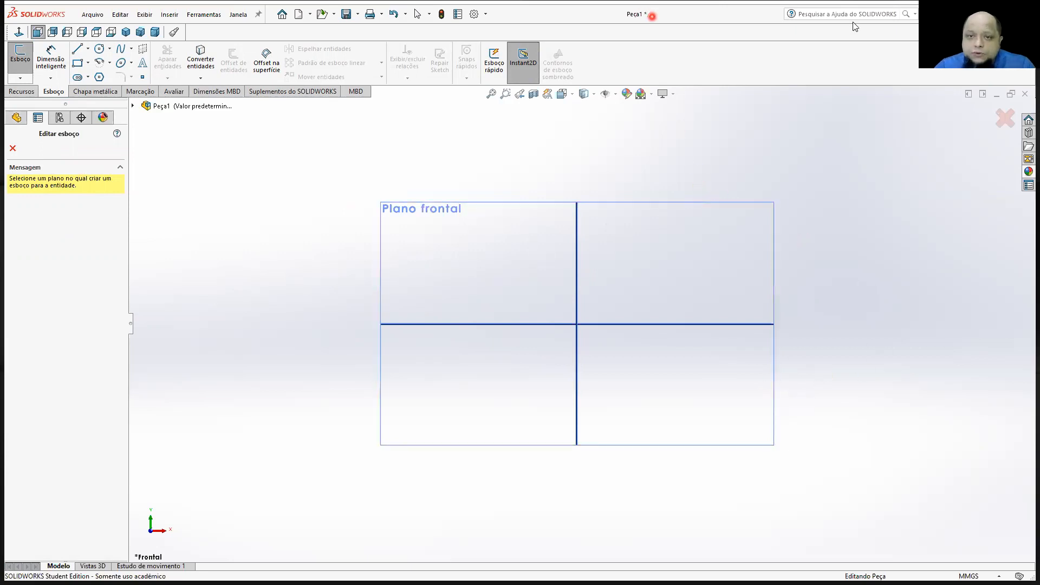
pyautogui.click(562, 96)
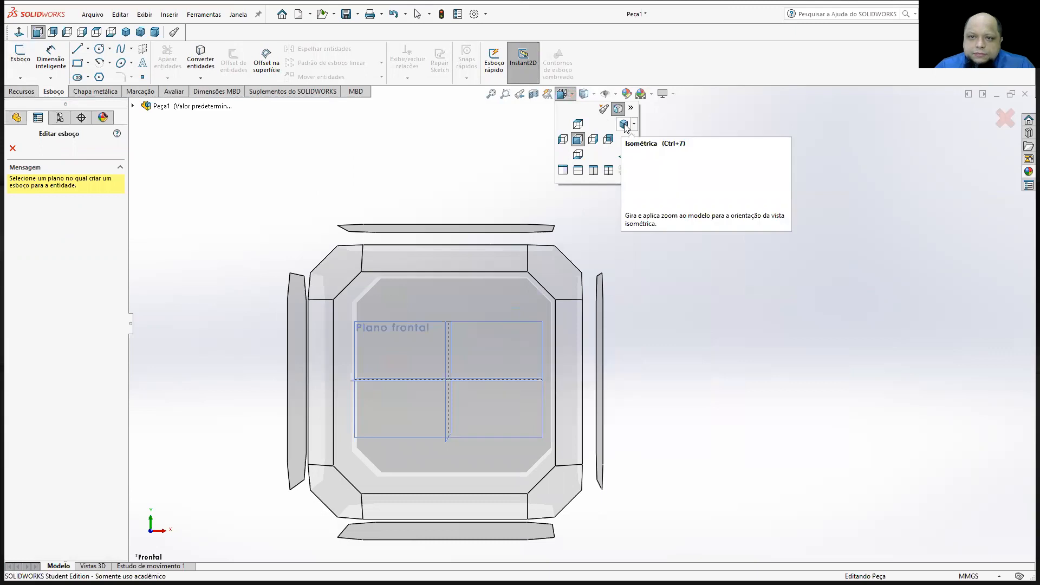
pyautogui.click(624, 125)
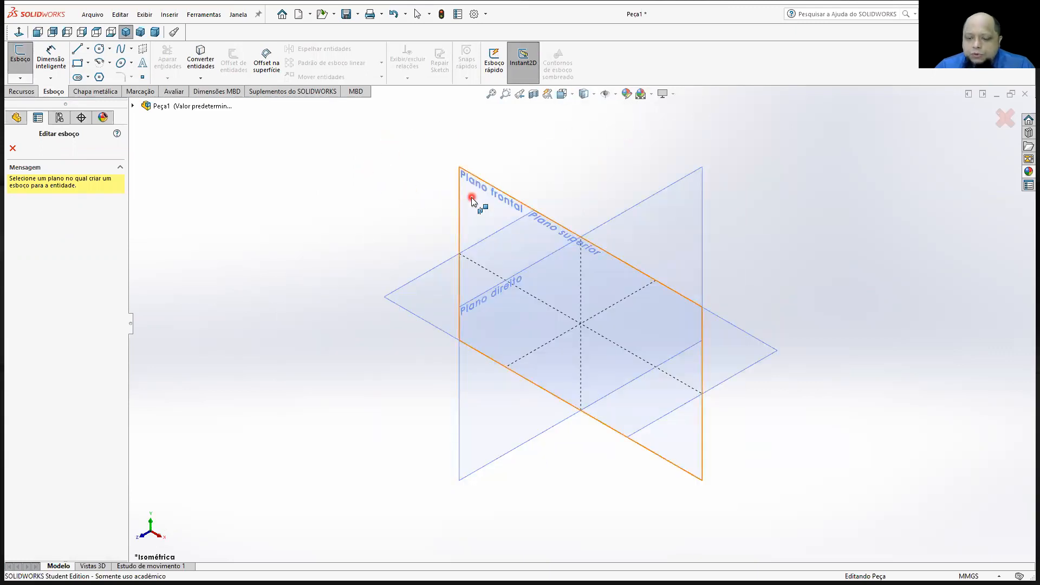
pyautogui.moveTo(436, 252); pyautogui.dragTo(654, 219, button='middle')
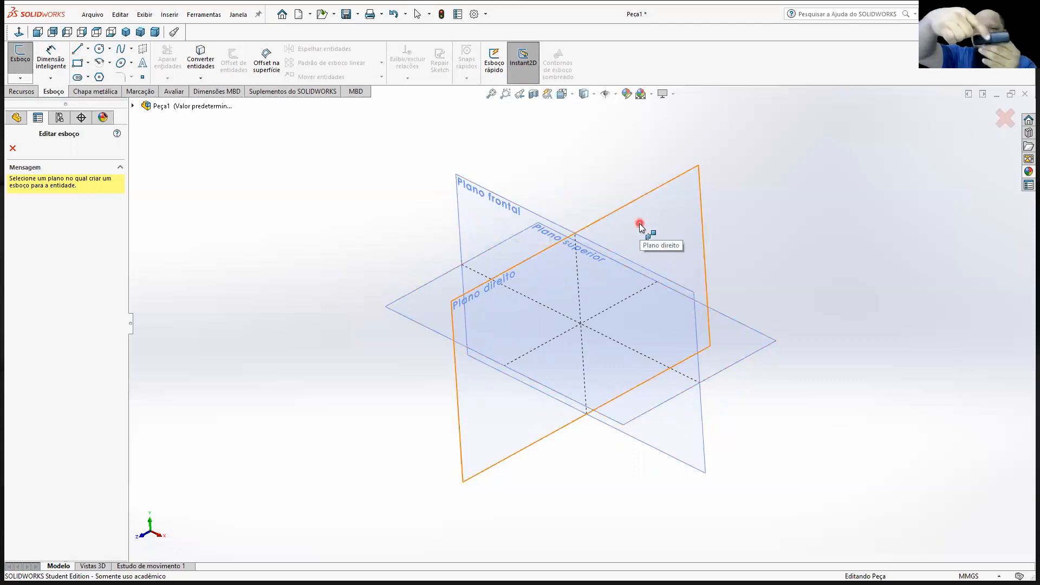
pyautogui.click(424, 305)
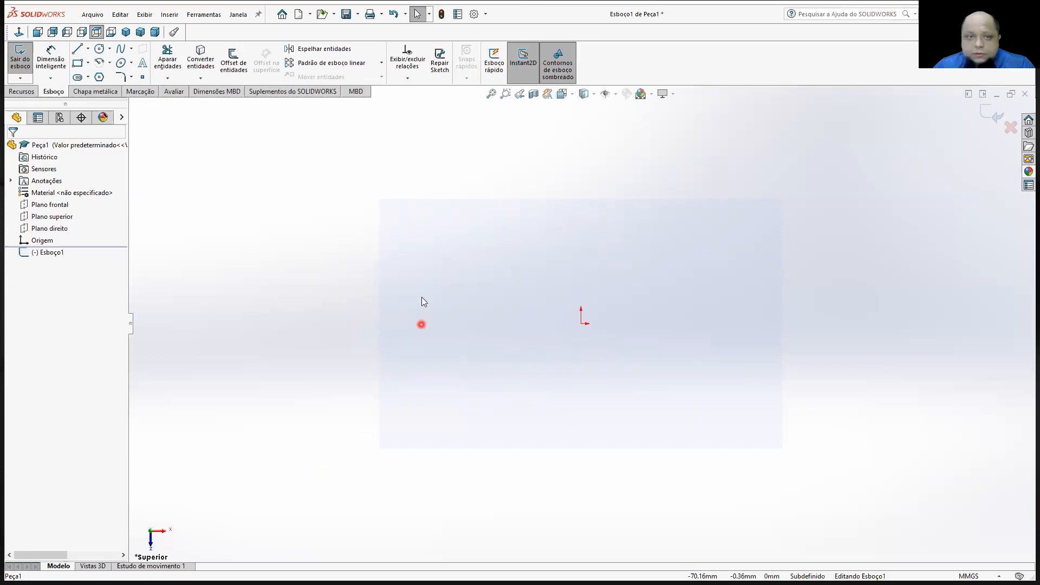
# Sketch a closed four-sided outline around the origin with the Line tool, about 80 mm wide, with a slightly sloping upper edge
pyautogui.click(79, 52)
pyautogui.click(537, 361)
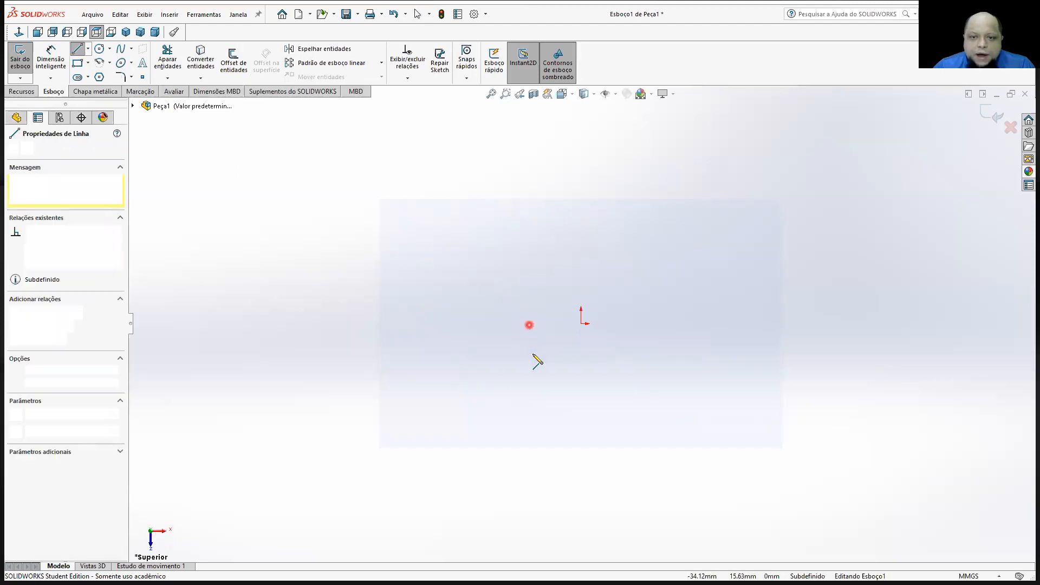
pyautogui.click(503, 401)
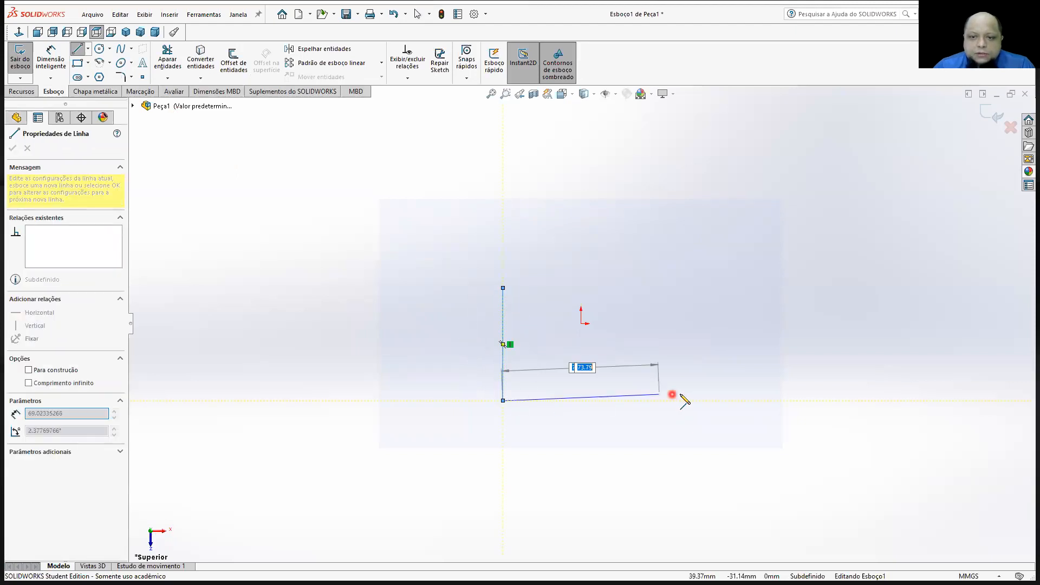
pyautogui.click(684, 401)
pyautogui.click(684, 280)
pyautogui.click(503, 288)
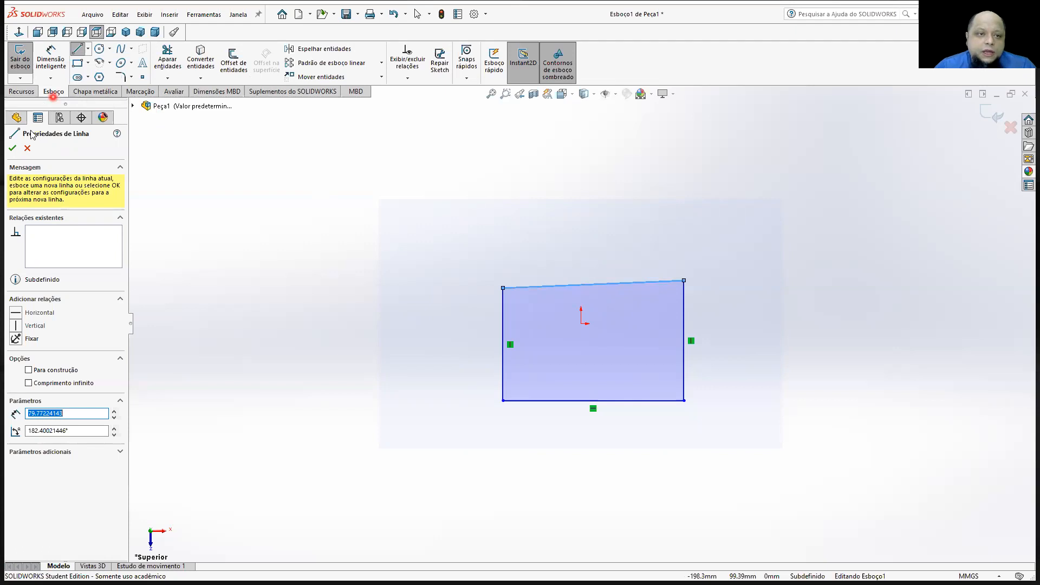
pyautogui.click(13, 148)
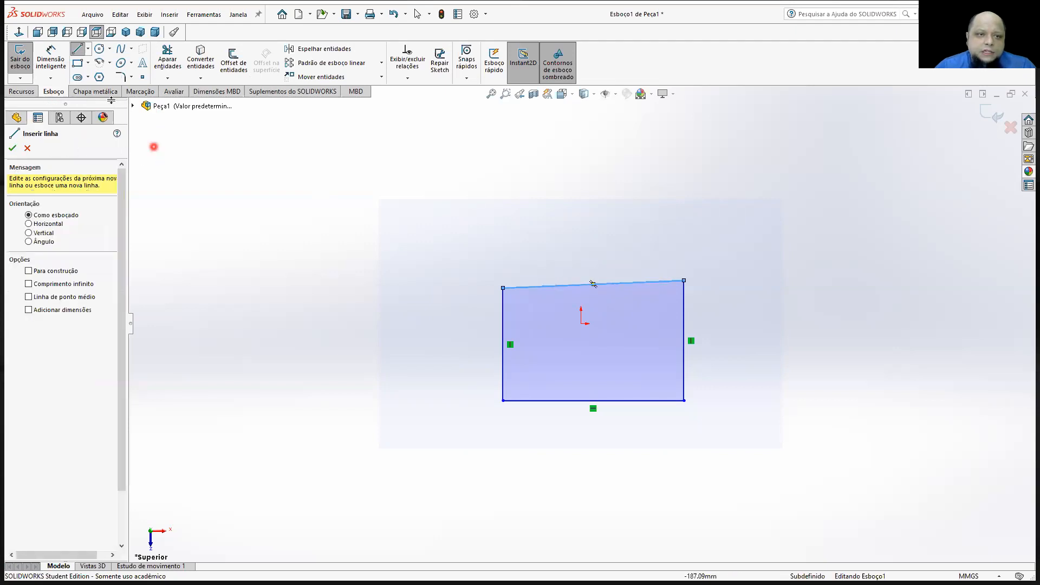
pyautogui.click(26, 148)
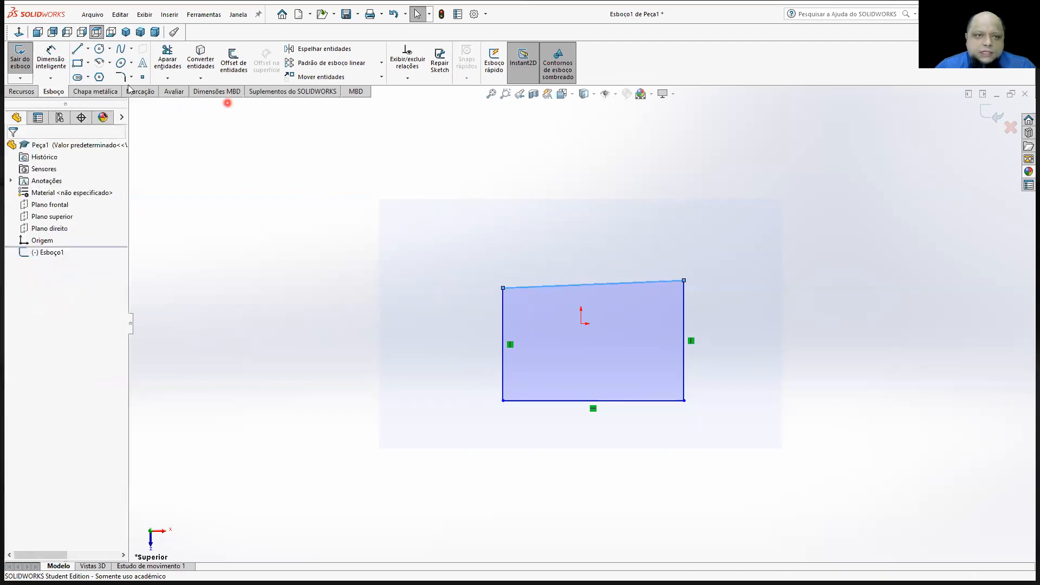
# Sketch a corner rectangle about 44 mm wide, above and to the left of the four-sided outline
pyautogui.click(79, 65)
pyautogui.click(294, 194)
pyautogui.moveTo(355, 243)
pyautogui.mouseDown()
pyautogui.moveTo(418, 283)
pyautogui.moveTo(410, 293)
pyautogui.mouseUp()
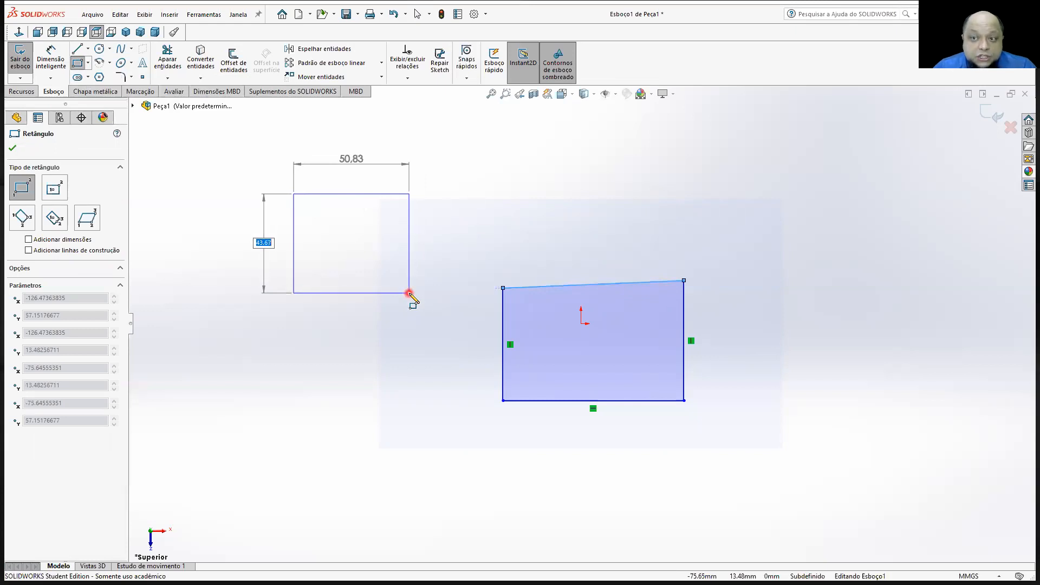
pyautogui.moveTo(410, 294); pyautogui.dragTo(408, 293)
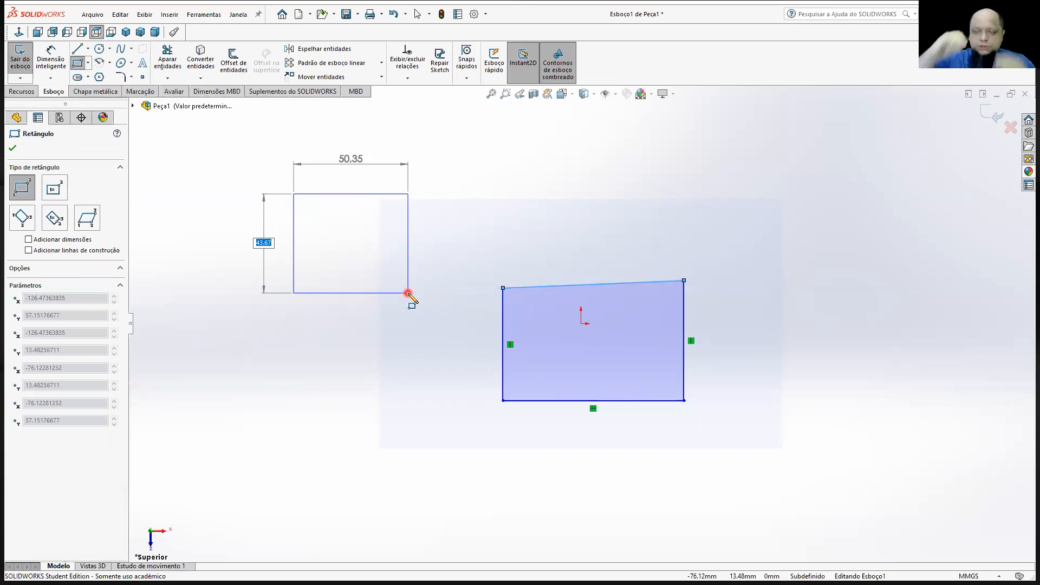
pyautogui.moveTo(408, 294)
pyautogui.mouseDown()
pyautogui.moveTo(391, 298)
pyautogui.moveTo(406, 296)
pyautogui.moveTo(335, 130)
pyautogui.moveTo(466, 298)
pyautogui.moveTo(358, 320)
pyautogui.moveTo(394, 298)
pyautogui.mouseUp()
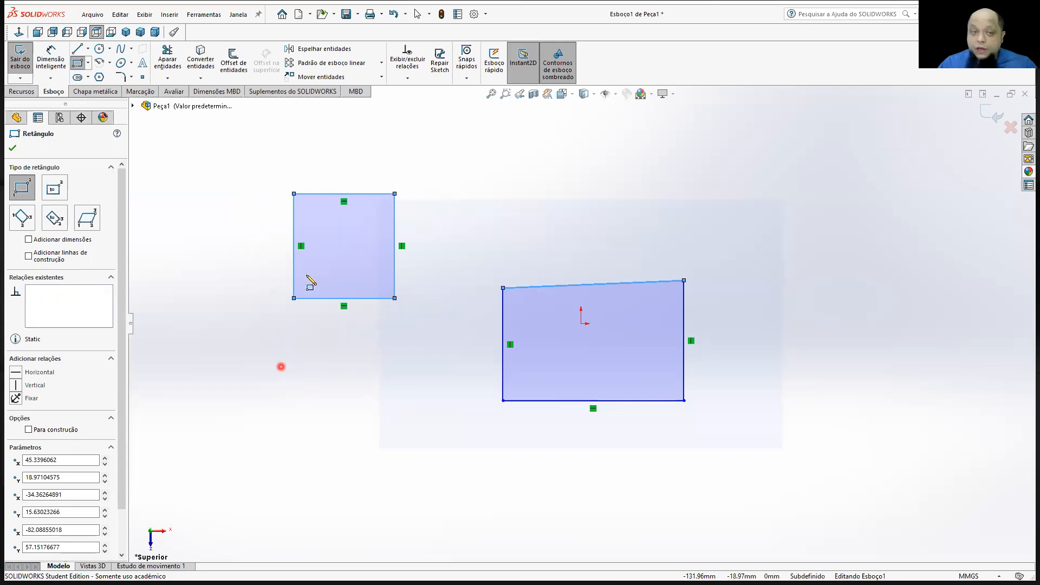
# Delete all lines of the rectangle and the four-sided outline from the sketch
pyautogui.click(77, 64)
pyautogui.moveTo(191, 148)
pyautogui.mouseDown()
pyautogui.moveTo(701, 413)
pyautogui.moveTo(731, 441)
pyautogui.mouseUp()
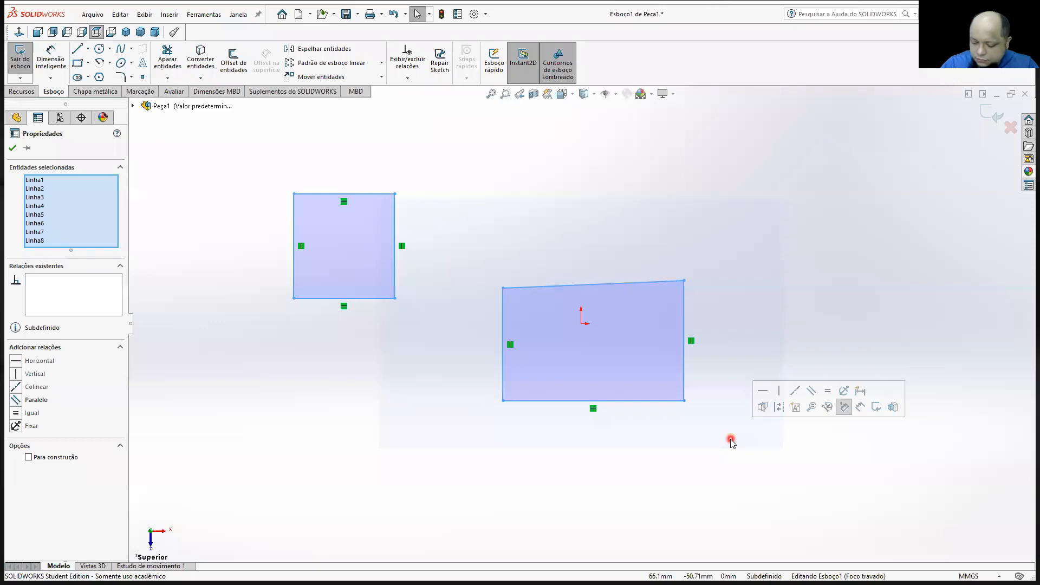
pyautogui.press('Delete')
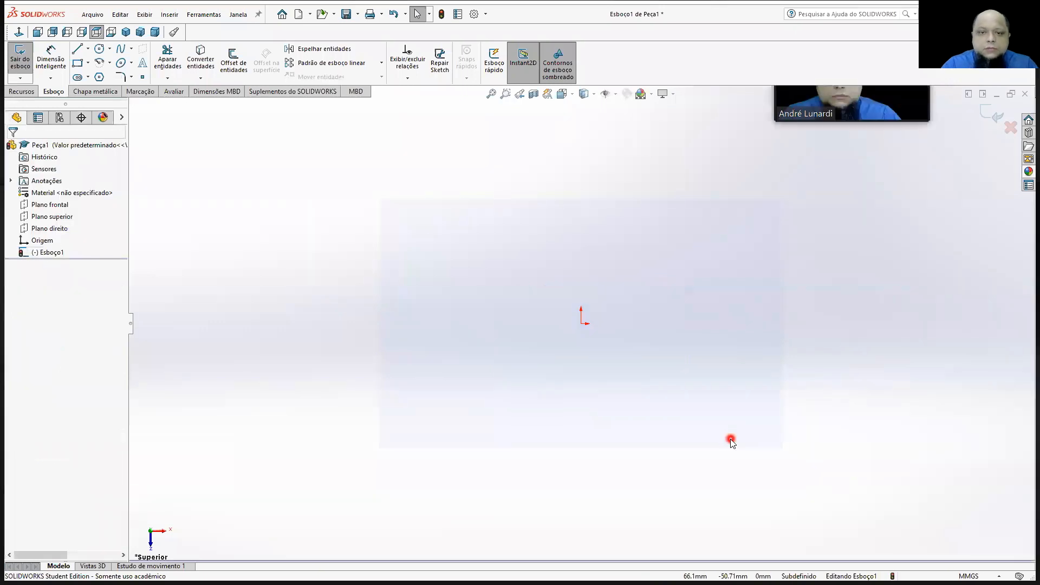
# Sketch a corner rectangle around the origin, about 84 mm wide and 66 mm high
pyautogui.click(77, 62)
pyautogui.click(493, 246)
pyautogui.click(686, 396)
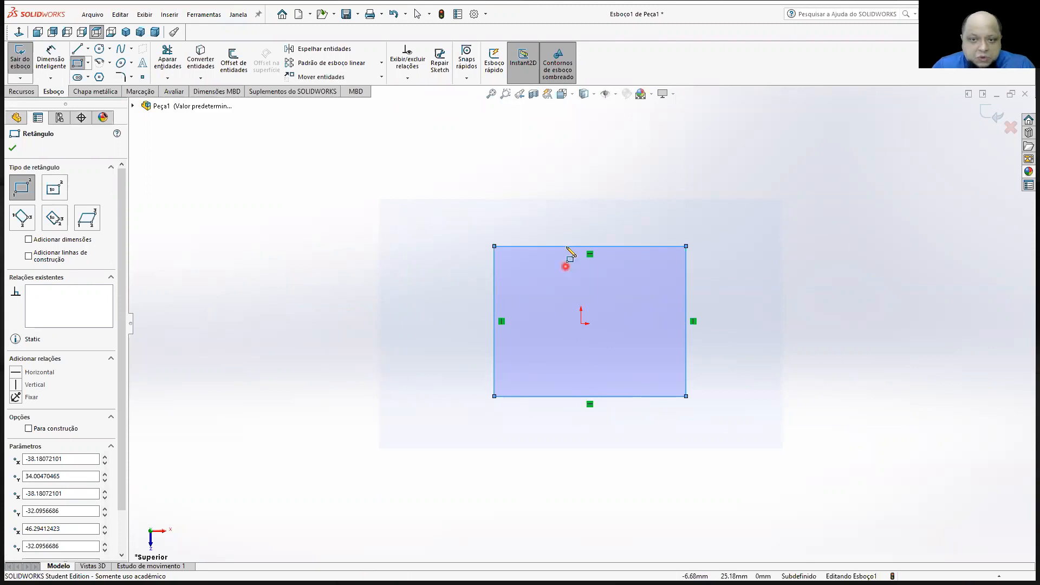
pyautogui.click(60, 61)
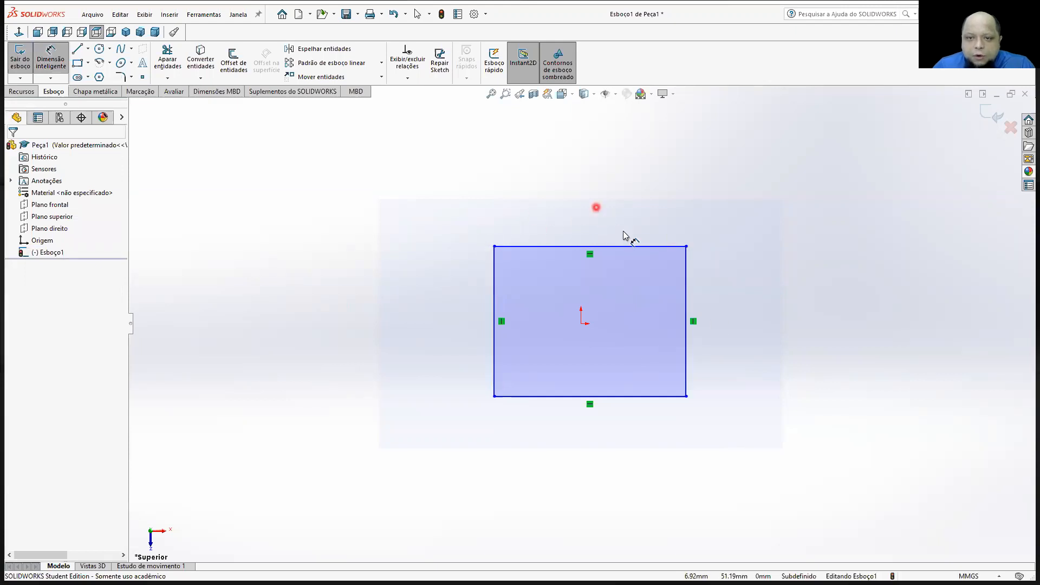
pyautogui.click(687, 267)
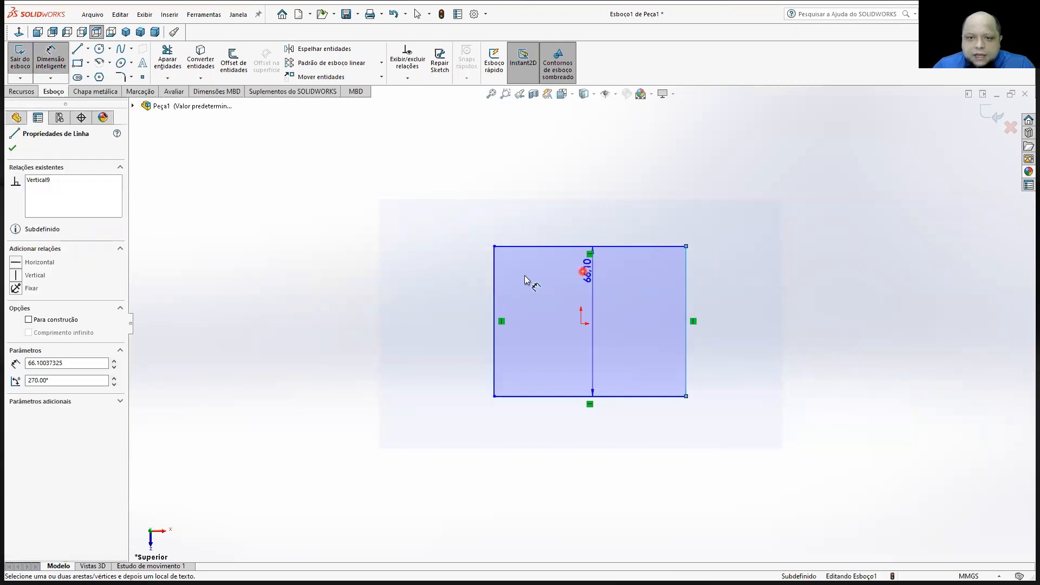
pyautogui.click(493, 279)
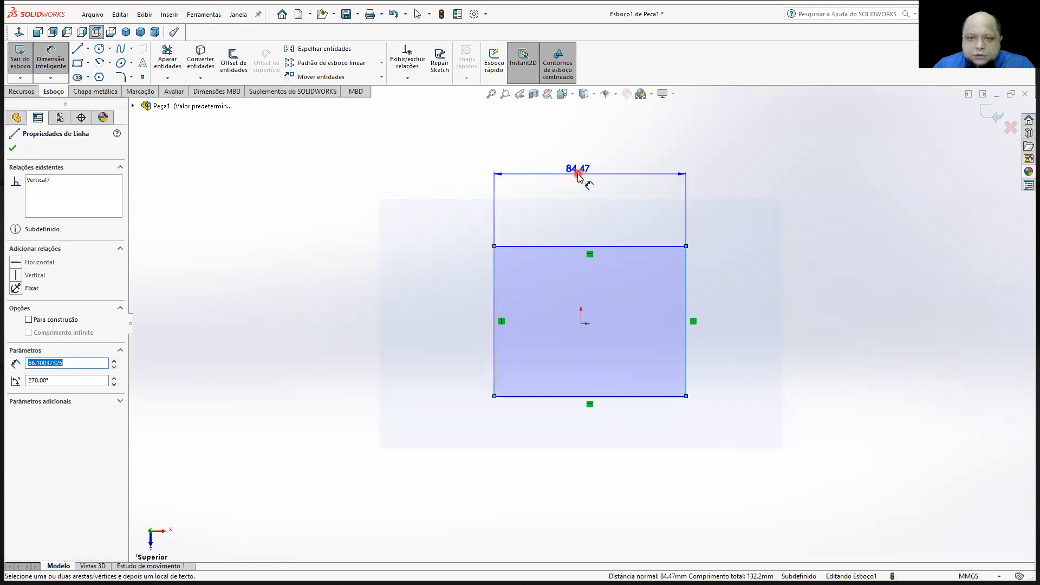
pyautogui.press('Escape')
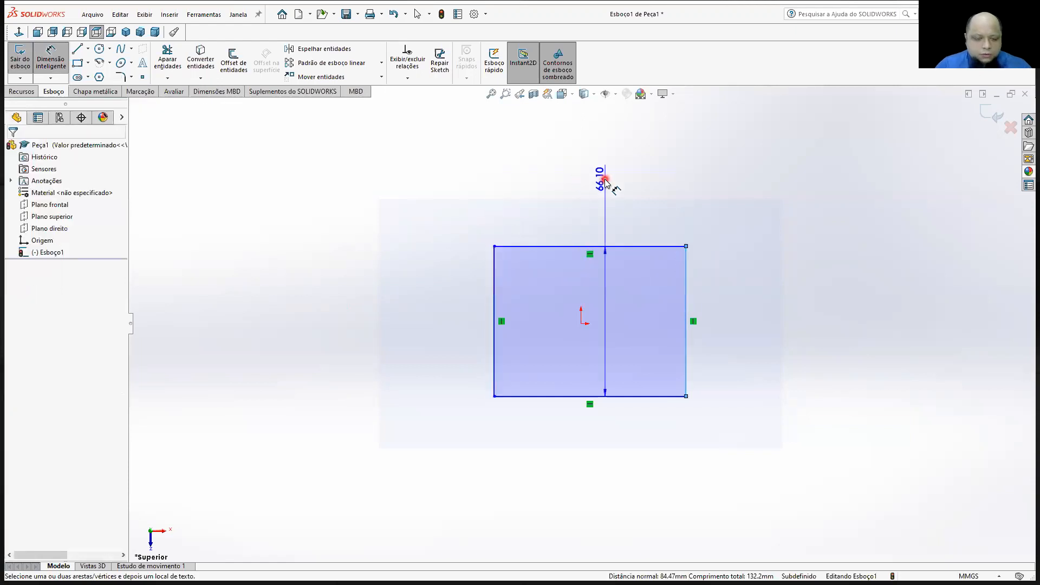
pyautogui.click(647, 246)
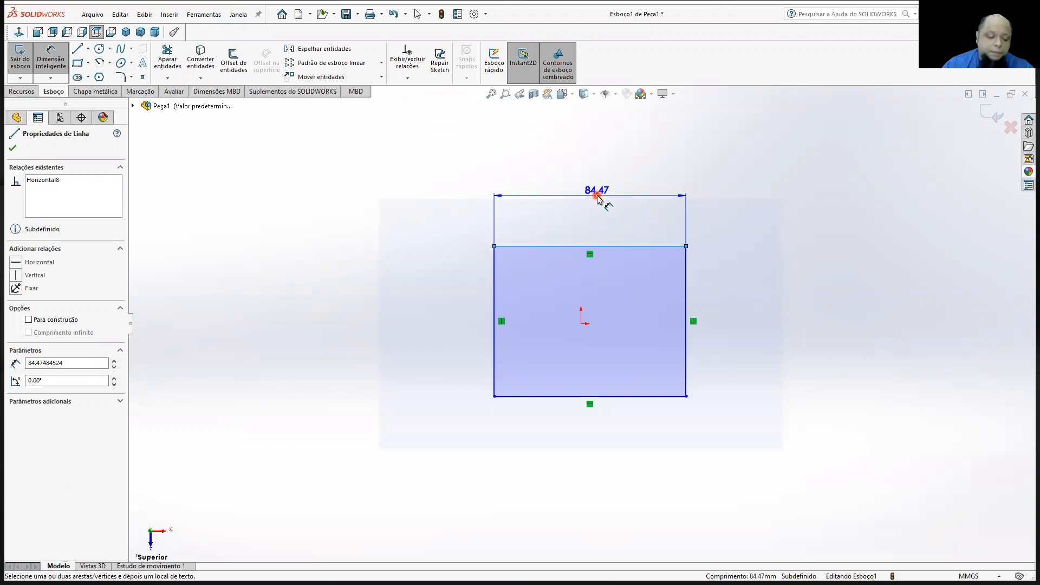
pyautogui.press('Escape')
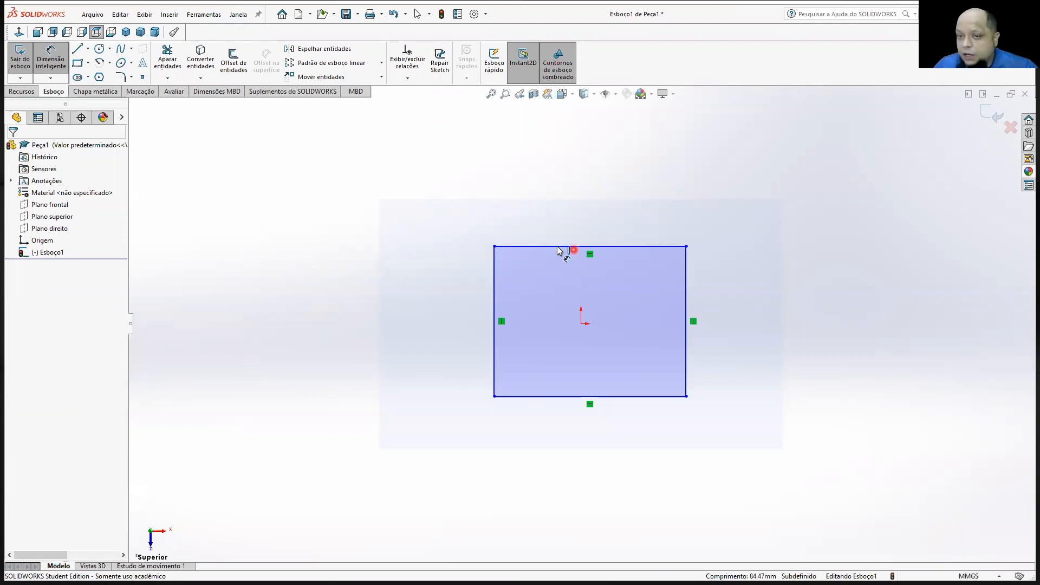
# Dimension the rectangle's upper edge with Smart Dimension and set its length to 1000 mm
pyautogui.click(51, 58)
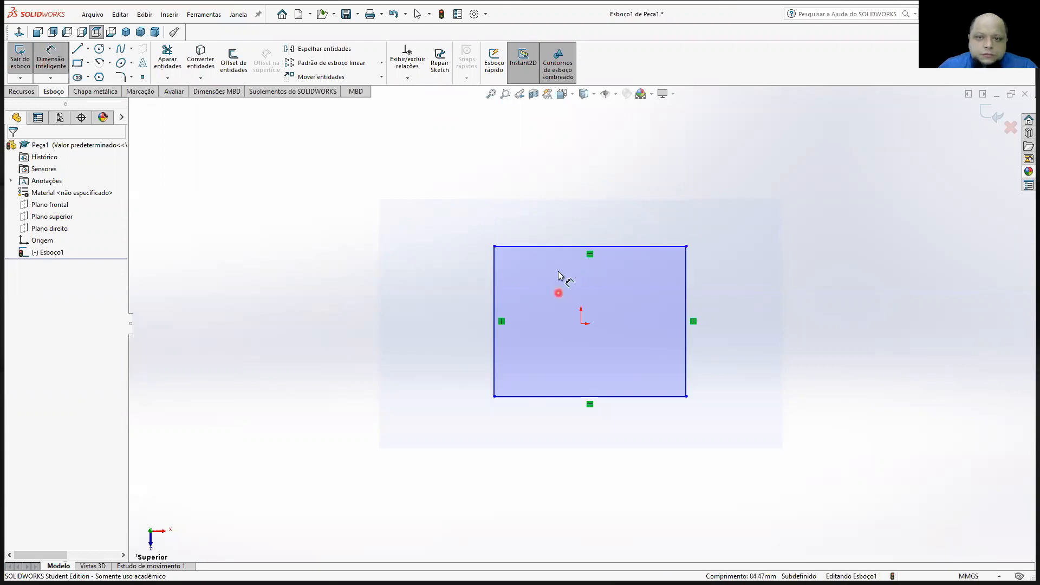
pyautogui.click(572, 226)
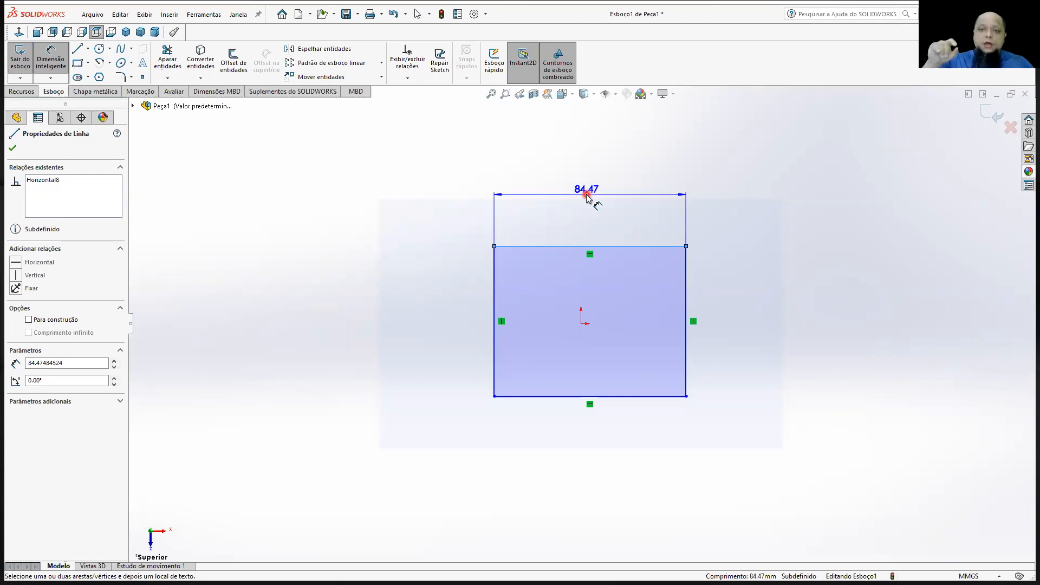
pyautogui.click(587, 194)
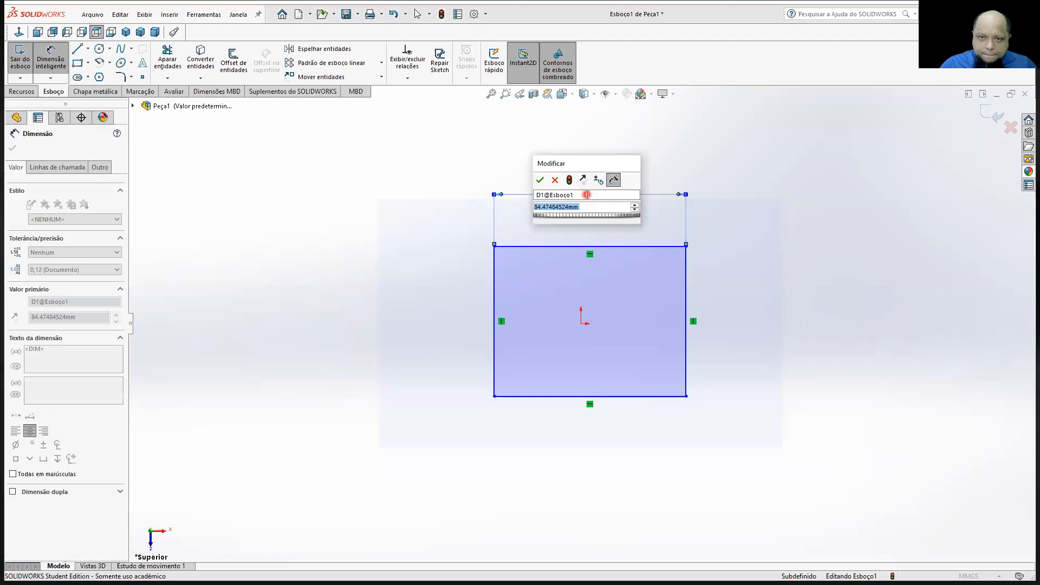
pyautogui.write('1000')
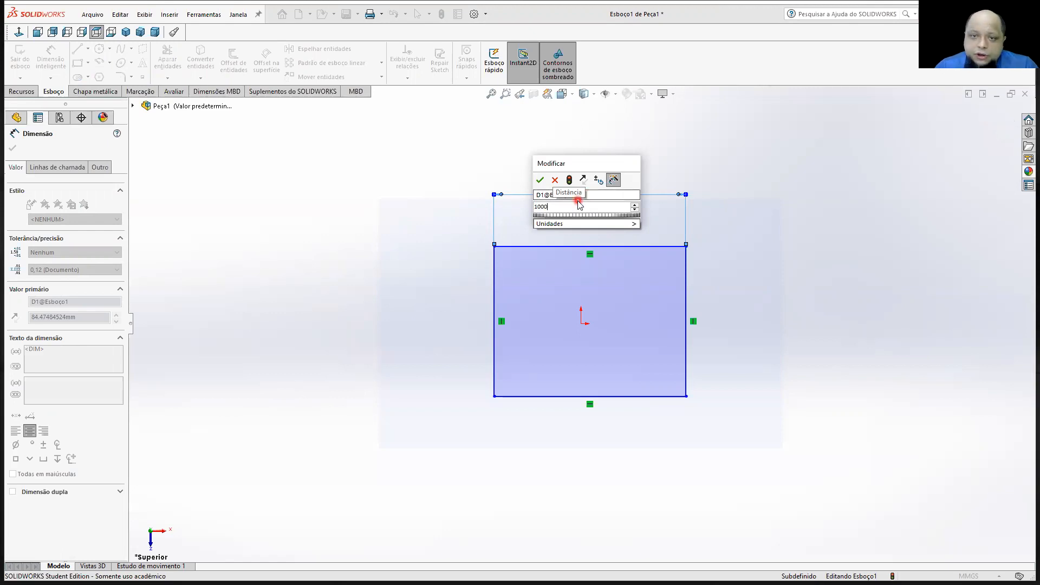
pyautogui.click(539, 180)
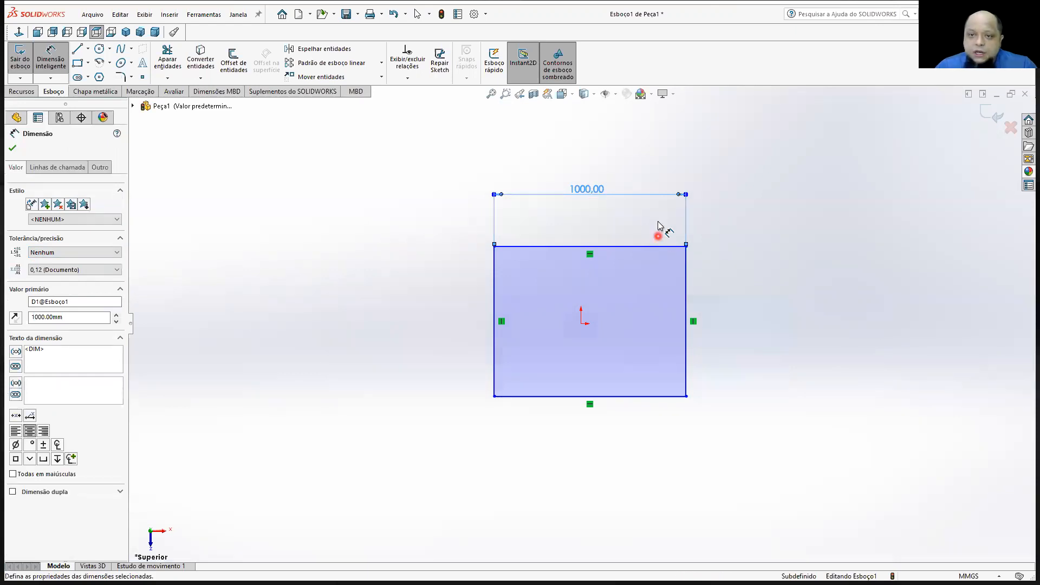
# Dimension the rectangle's left edge and set its height to 1000 mm
pyautogui.click(494, 289)
pyautogui.click(429, 299)
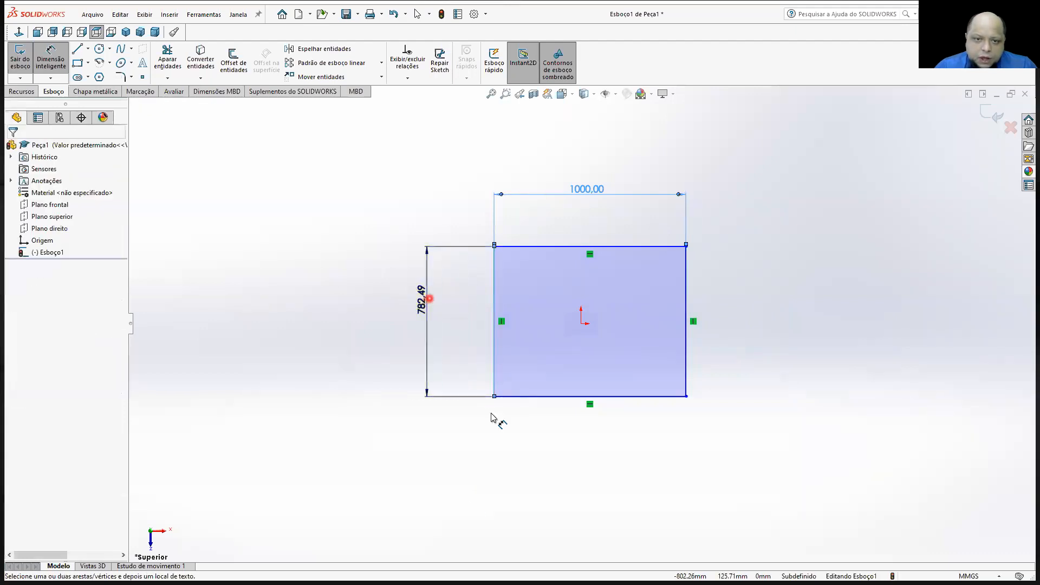
pyautogui.click(466, 500)
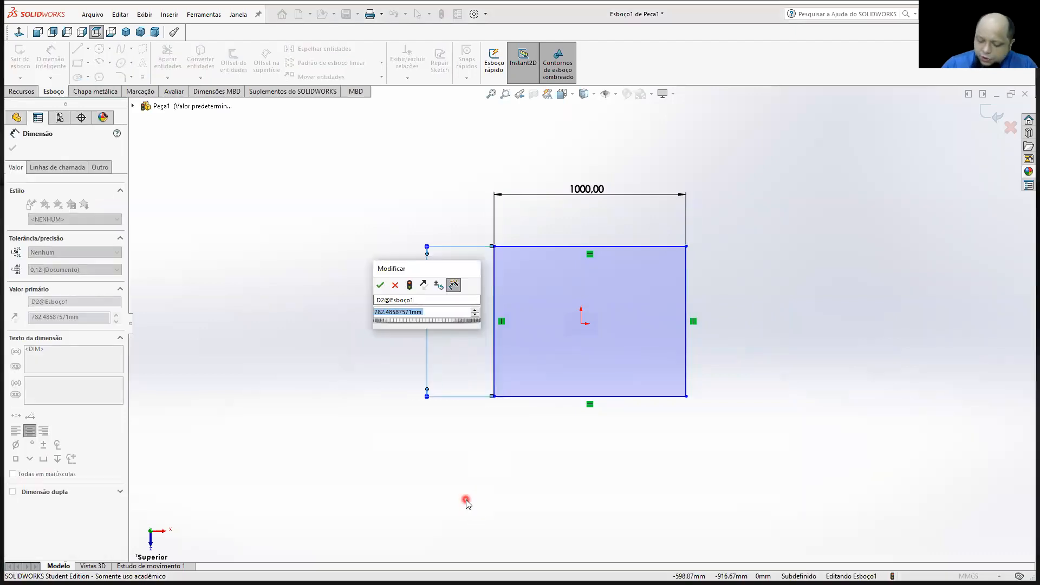
pyautogui.write('1000')
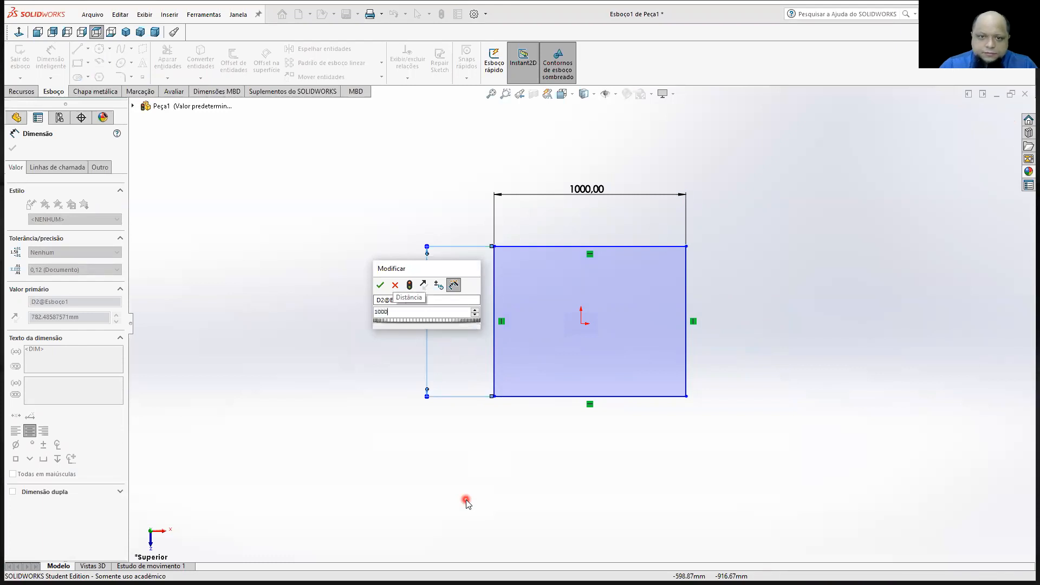
pyautogui.press('Return')
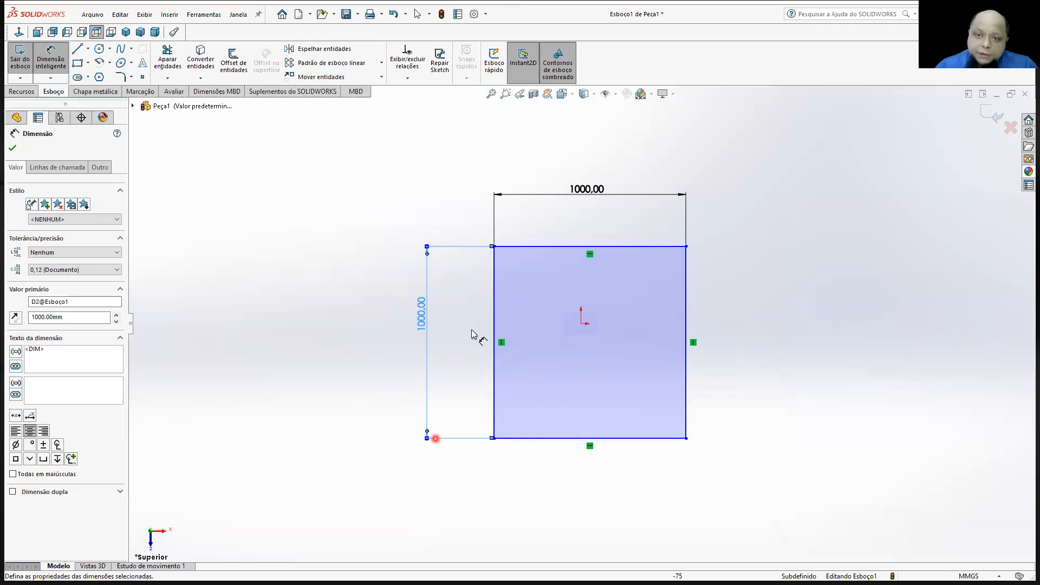
# Set both the width and height dimensions of the rectangle to 50 mm
pyautogui.click(592, 191)
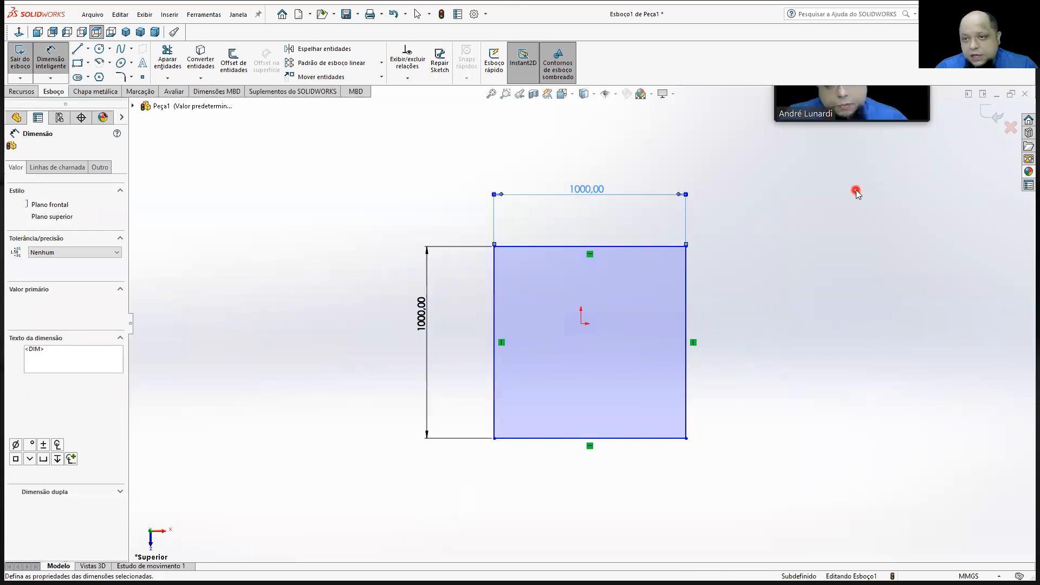
pyautogui.write('50')
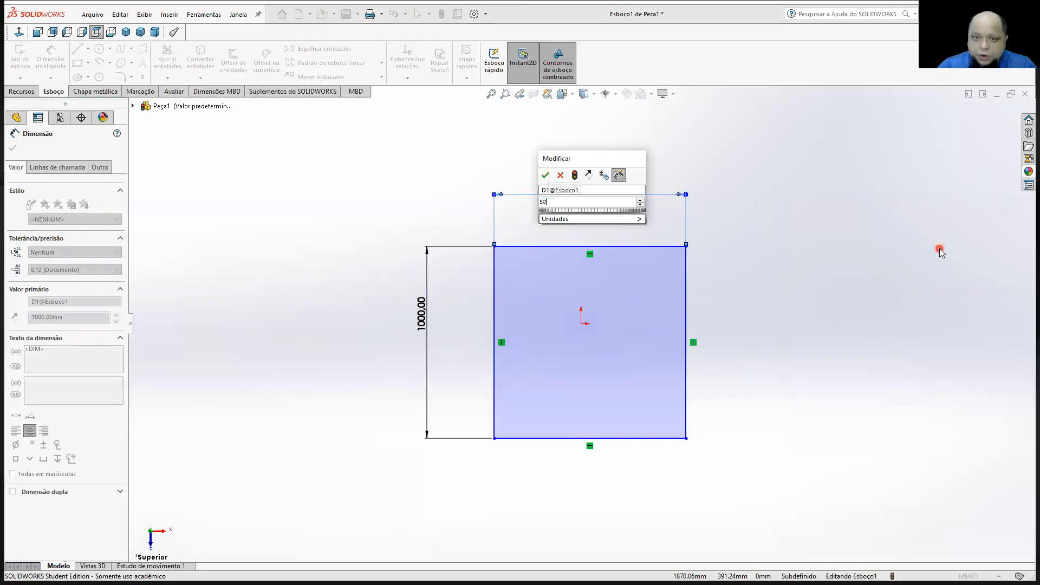
pyautogui.press('Return')
pyautogui.click(421, 306)
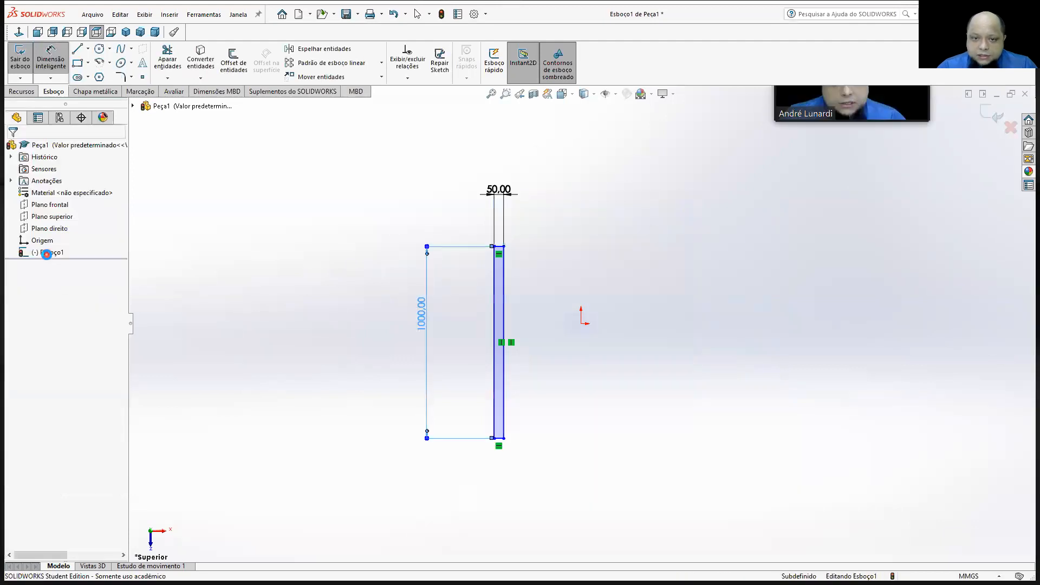
pyautogui.write('50')
pyautogui.press('Return')
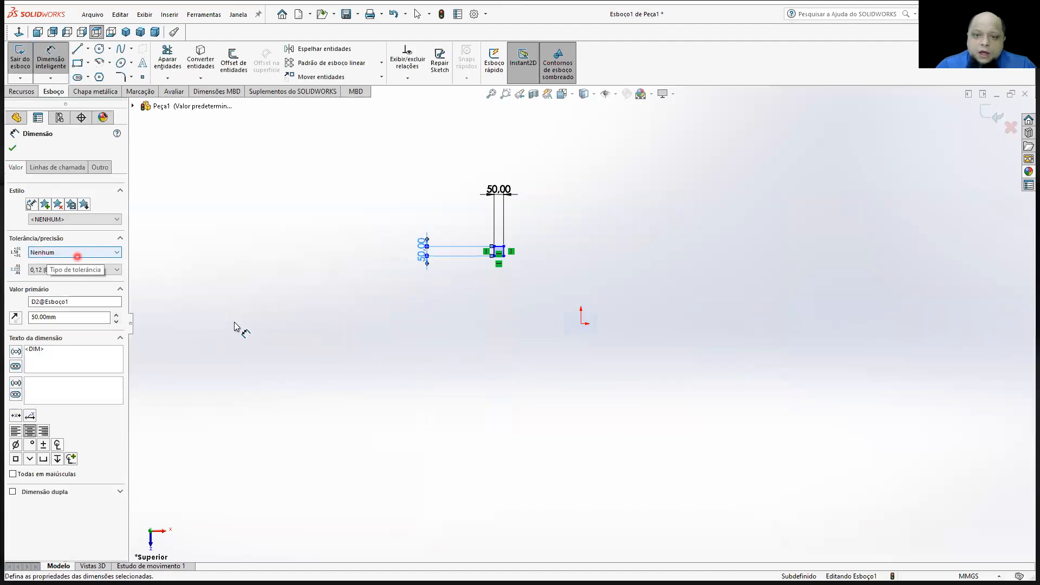
# Leave Smart Dimension and move the 50 mm square by its lower right corner so that it encloses the origin
pyautogui.keyDown('ctrl'); pyautogui.moveTo(615, 283); pyautogui.dragTo(592, 306, button='middle'); pyautogui.keyUp('ctrl')
pyautogui.scroll(-1, 558, 302)
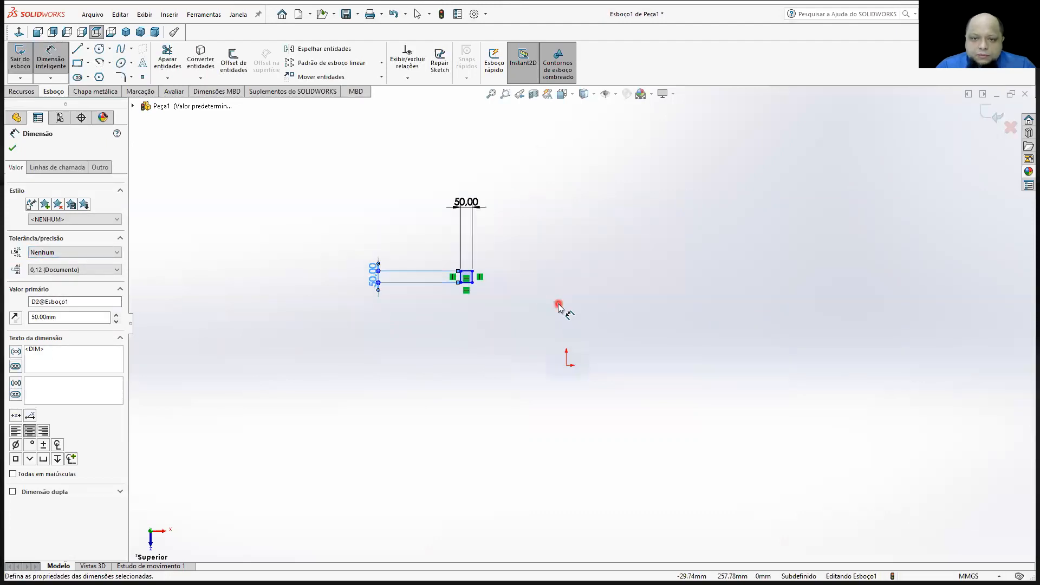
pyautogui.click(60, 65)
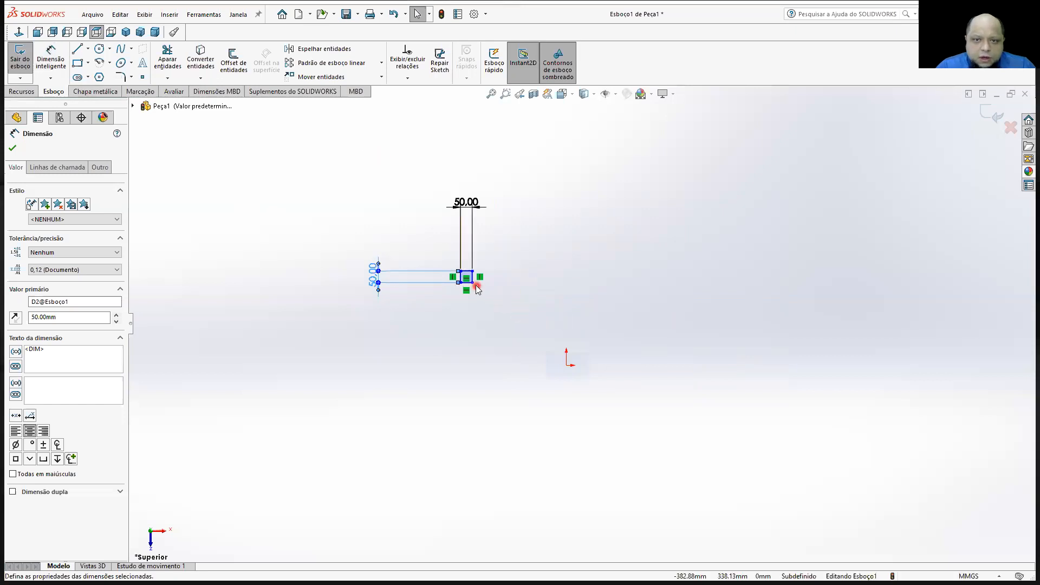
pyautogui.moveTo(473, 282)
pyautogui.mouseDown()
pyautogui.moveTo(547, 336)
pyautogui.moveTo(576, 372)
pyautogui.mouseUp()
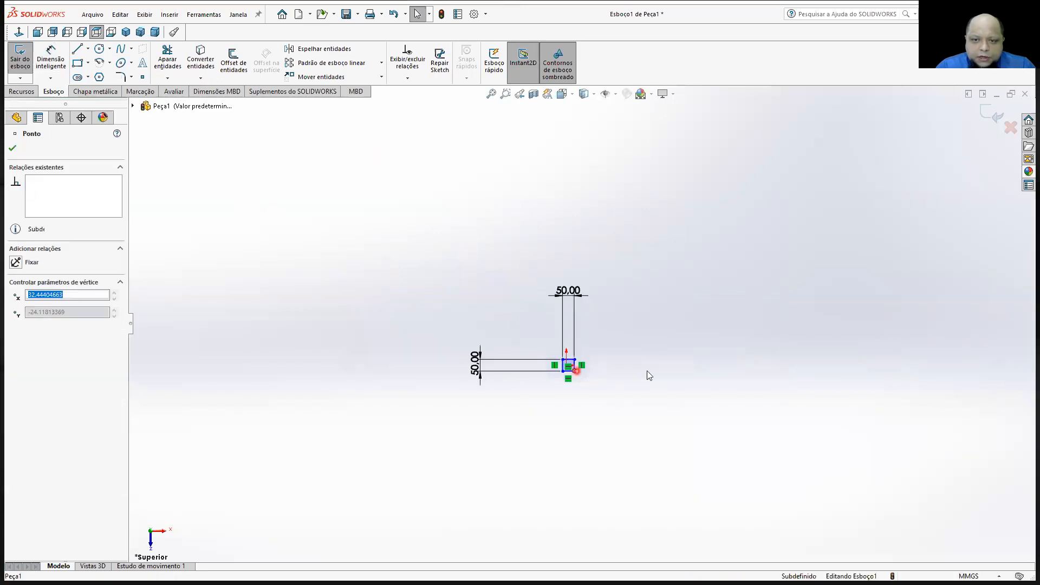
# Reposition the square's width dimension close above its upper edge
pyautogui.click(492, 95)
pyautogui.scroll(-2, 978, 488)
pyautogui.scroll(2, 980, 491)
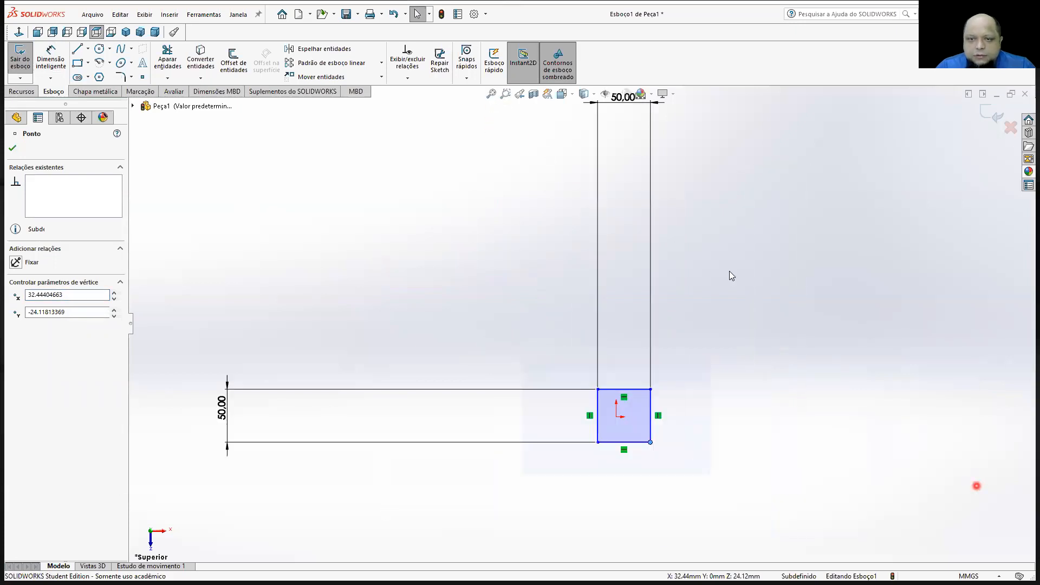
pyautogui.scroll(2, 622, 162)
pyautogui.moveTo(622, 209); pyautogui.dragTo(618, 346)
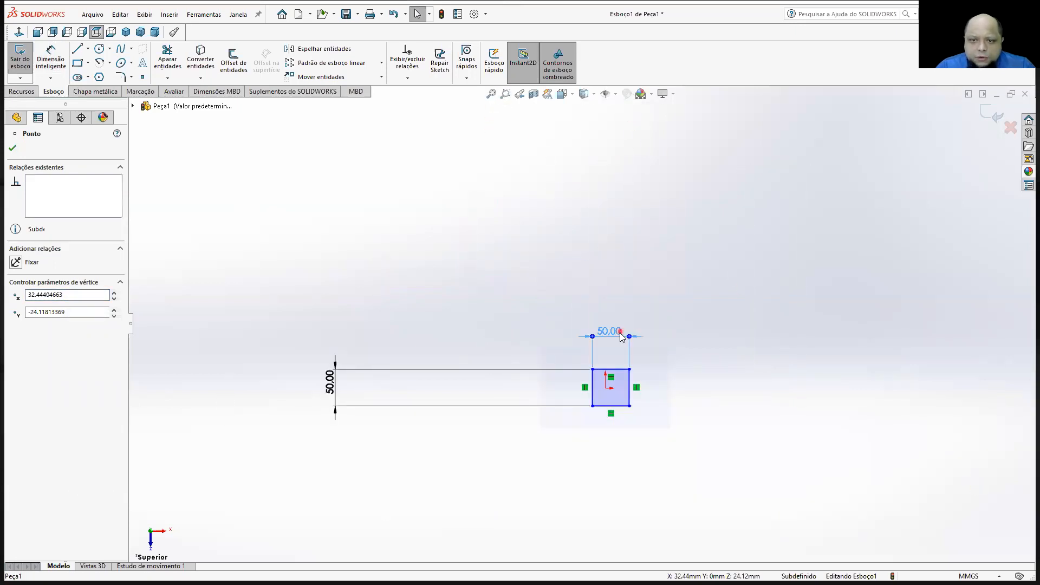
# Move the height dimension close to the square's left edge and shift the square slightly sideways by that edge
pyautogui.moveTo(332, 385); pyautogui.dragTo(555, 402)
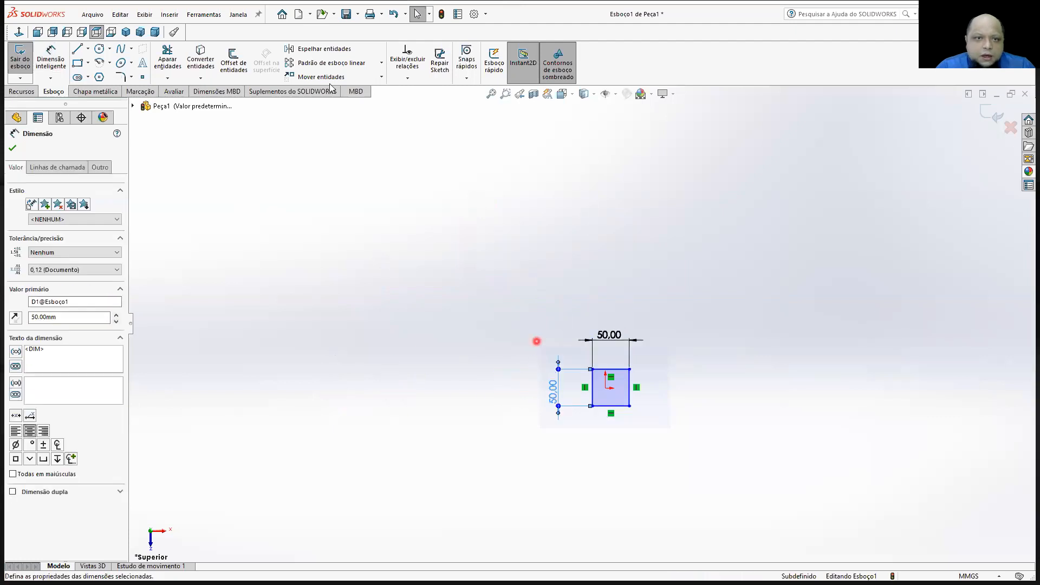
pyautogui.click(492, 94)
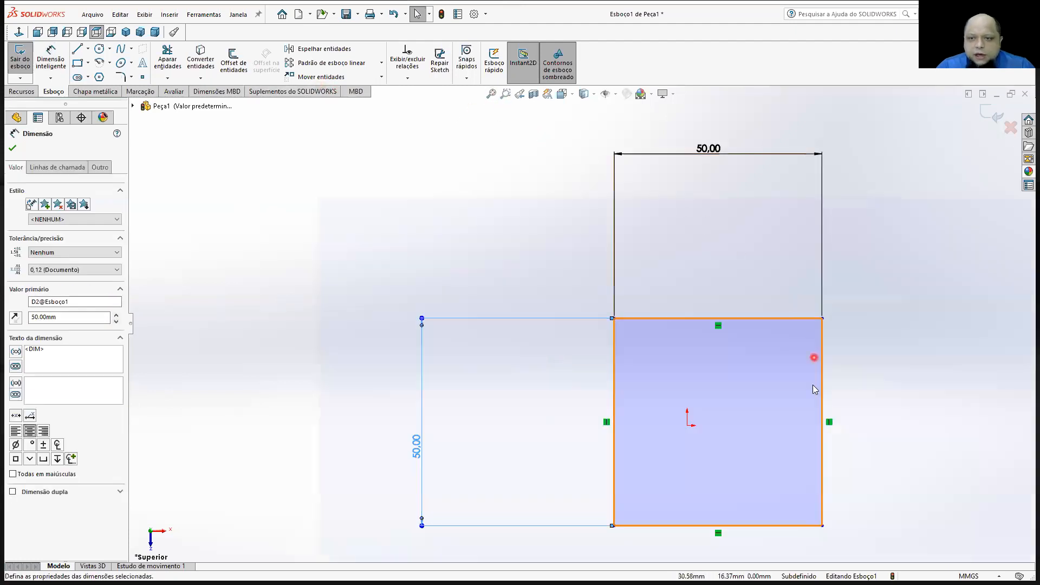
pyautogui.scroll(3, 862, 427)
pyautogui.scroll(-2, 900, 437)
pyautogui.scroll(1, 910, 444)
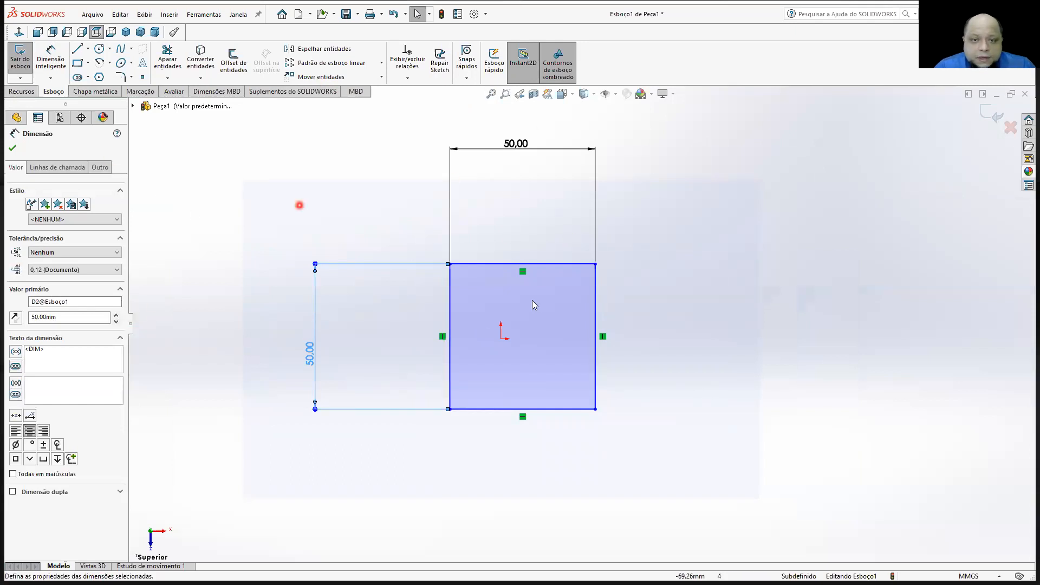
pyautogui.moveTo(450, 290)
pyautogui.mouseDown()
pyautogui.moveTo(418, 293)
pyautogui.moveTo(540, 296)
pyautogui.moveTo(439, 297)
pyautogui.mouseUp()
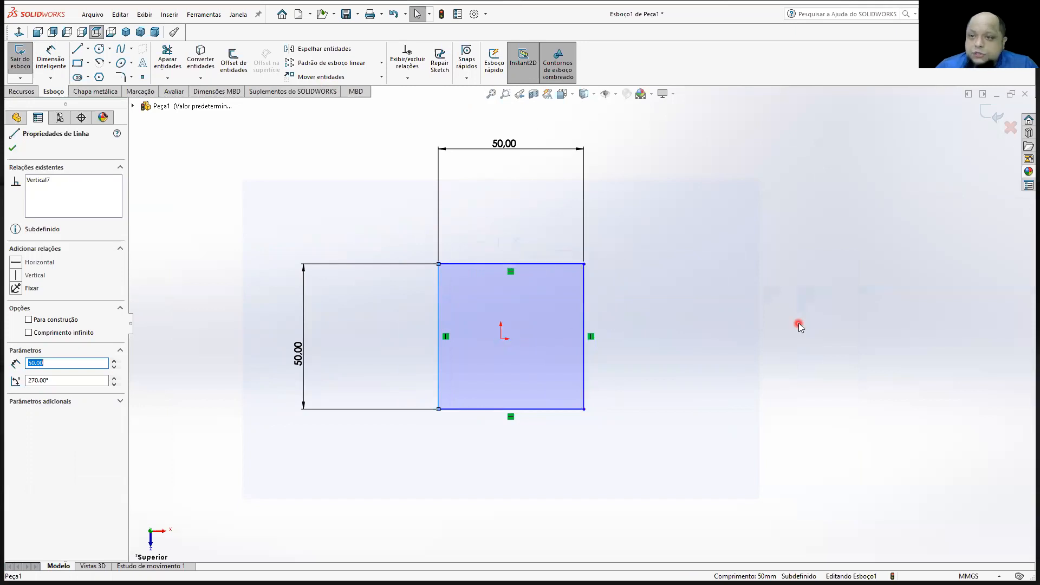
# Dimension the horizontal distance from the origin to the square's left edge and set it to 50/2
pyautogui.click(51, 59)
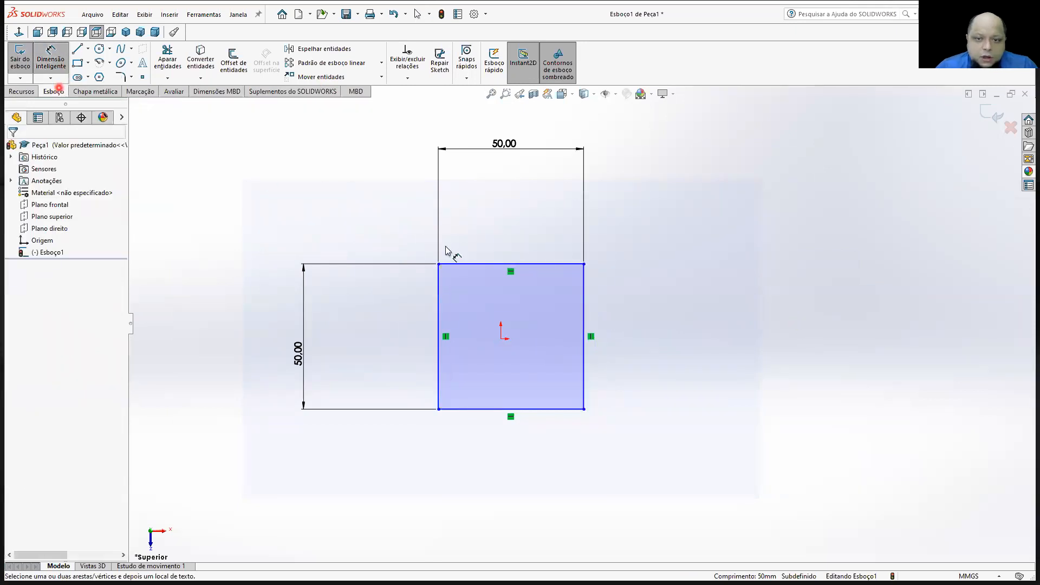
pyautogui.click(502, 338)
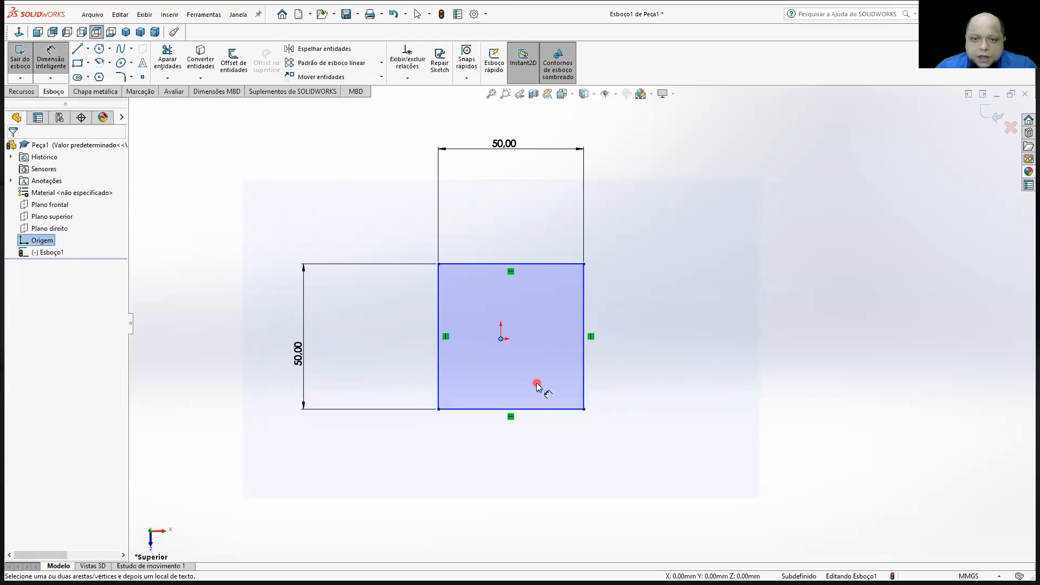
pyautogui.click(439, 352)
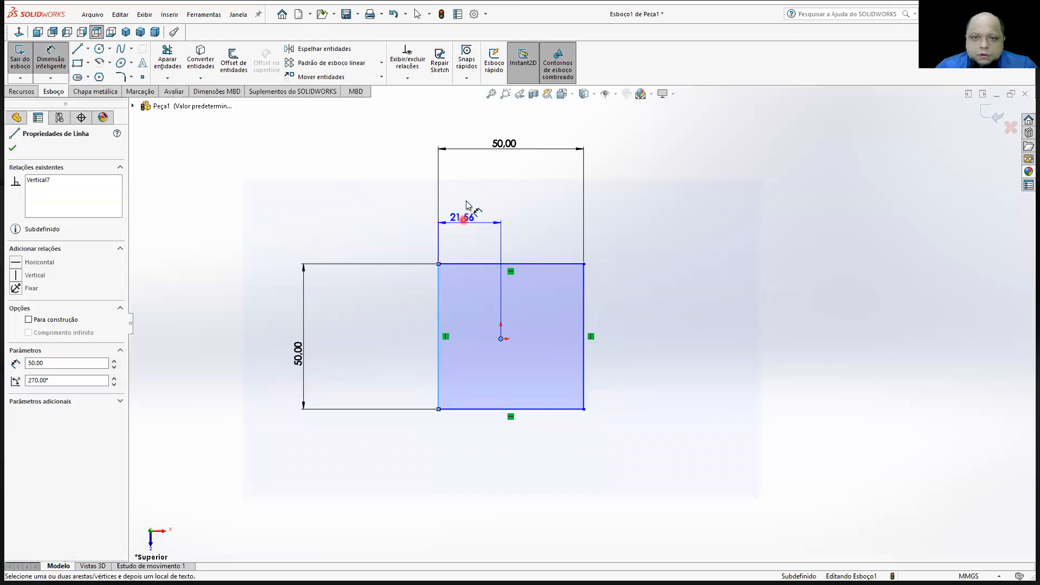
pyautogui.click(466, 199)
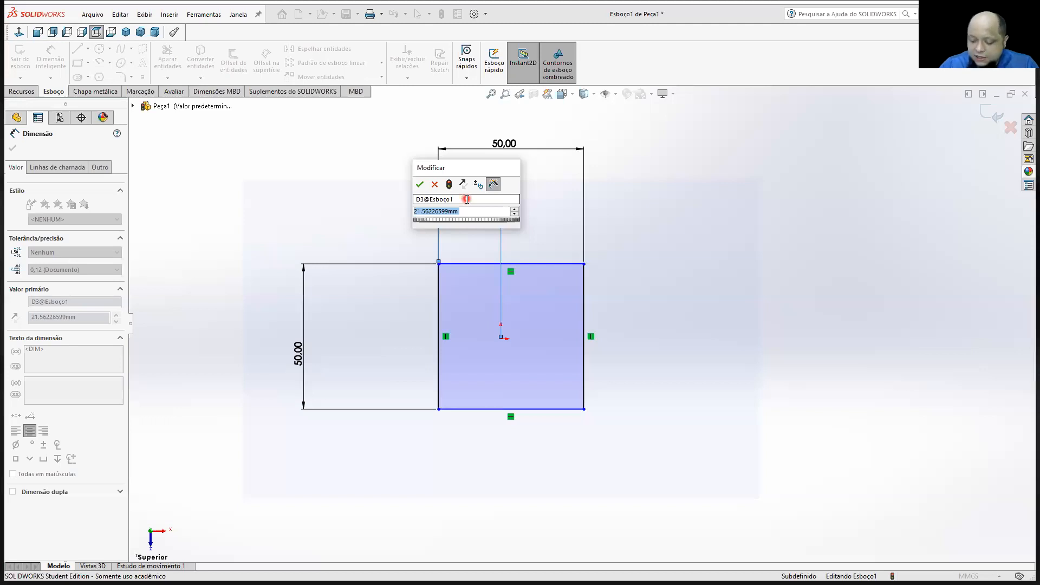
pyautogui.write('50')
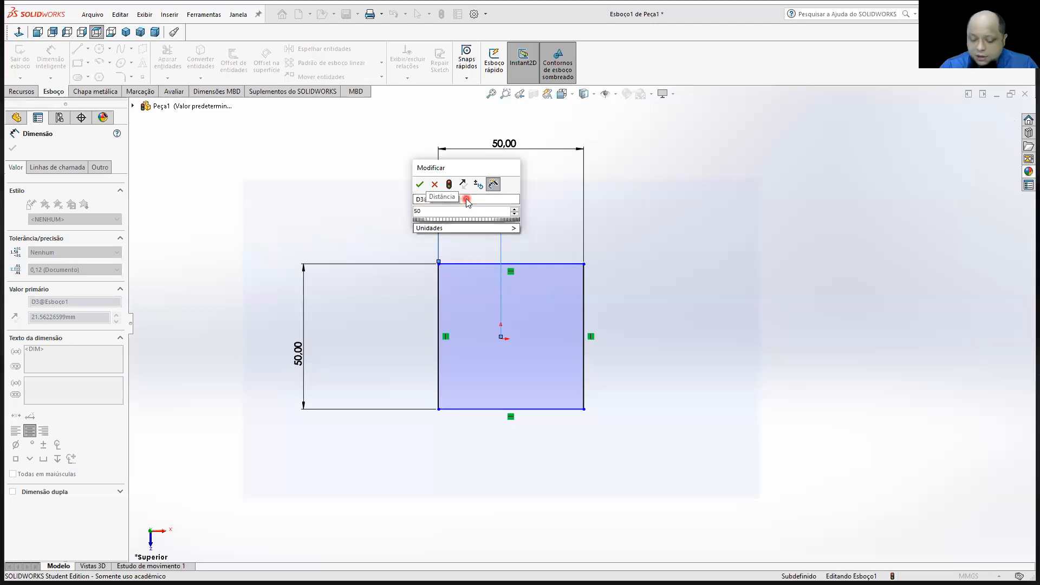
pyautogui.write('/2')
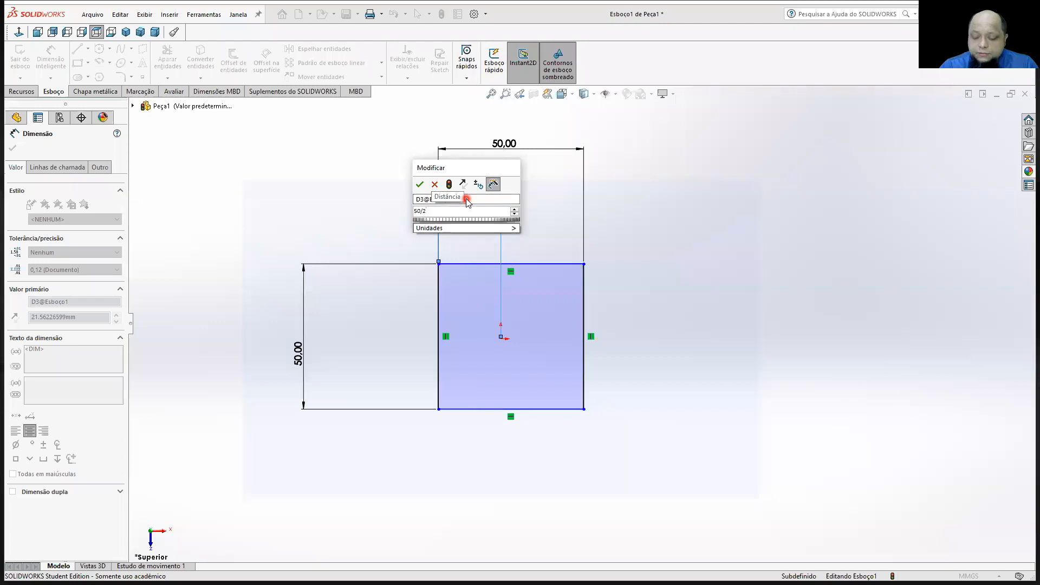
pyautogui.press('Return')
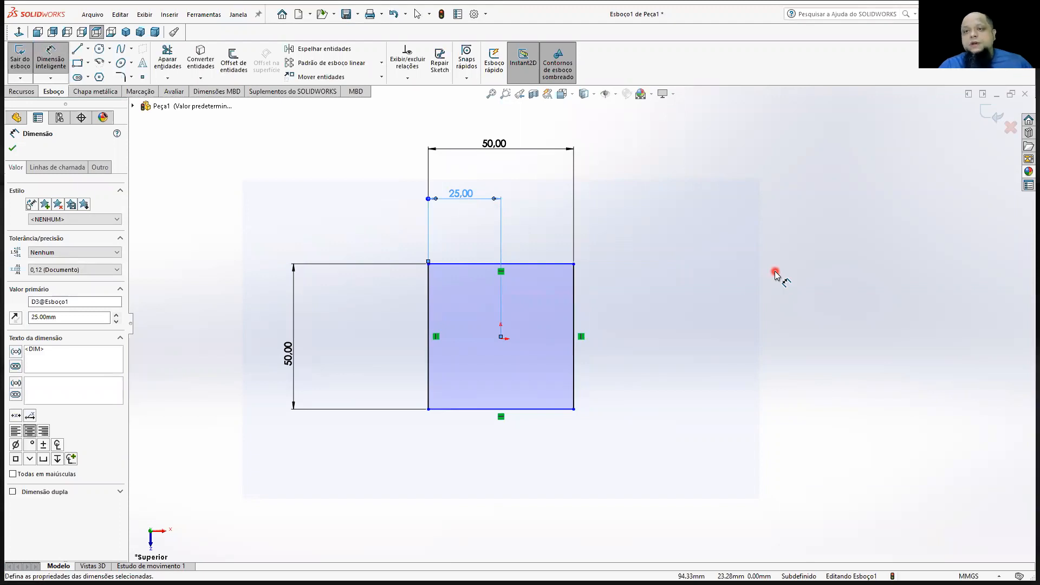
pyautogui.press('Escape')
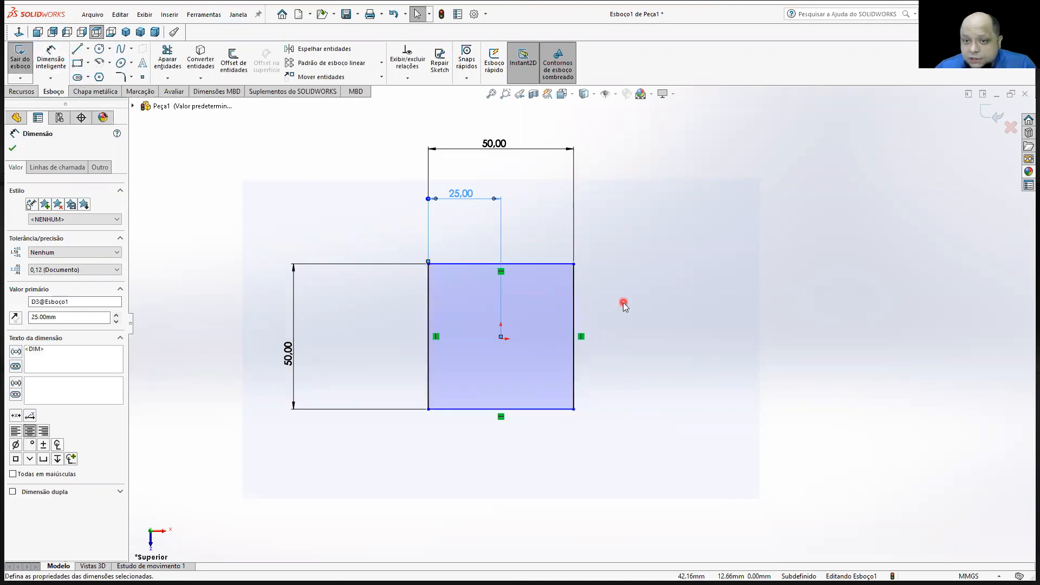
# Test the sketch's remaining freedom by shifting the square slightly upward by its top edge
pyautogui.click(573, 326)
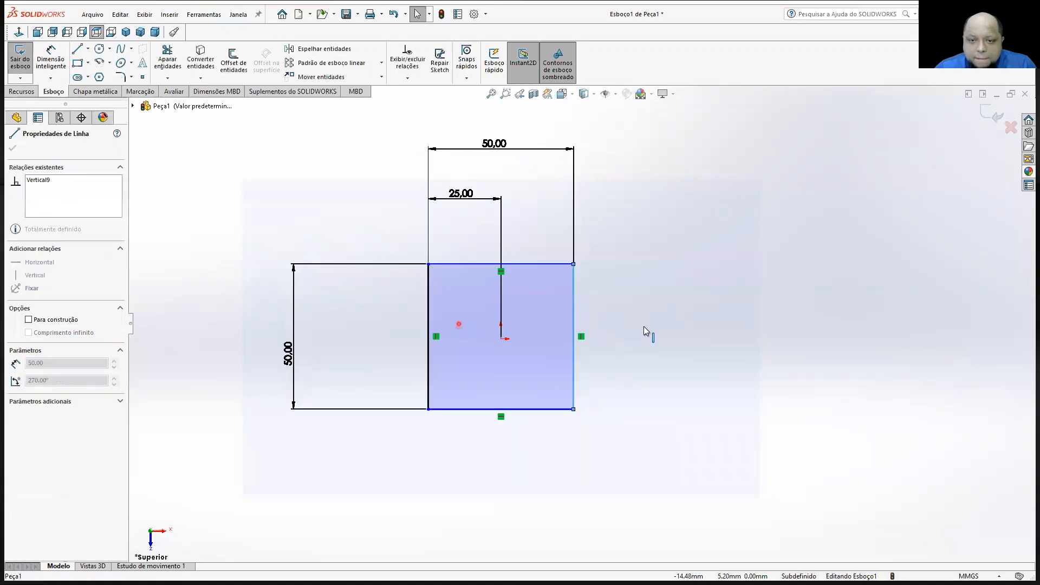
pyautogui.click(541, 264)
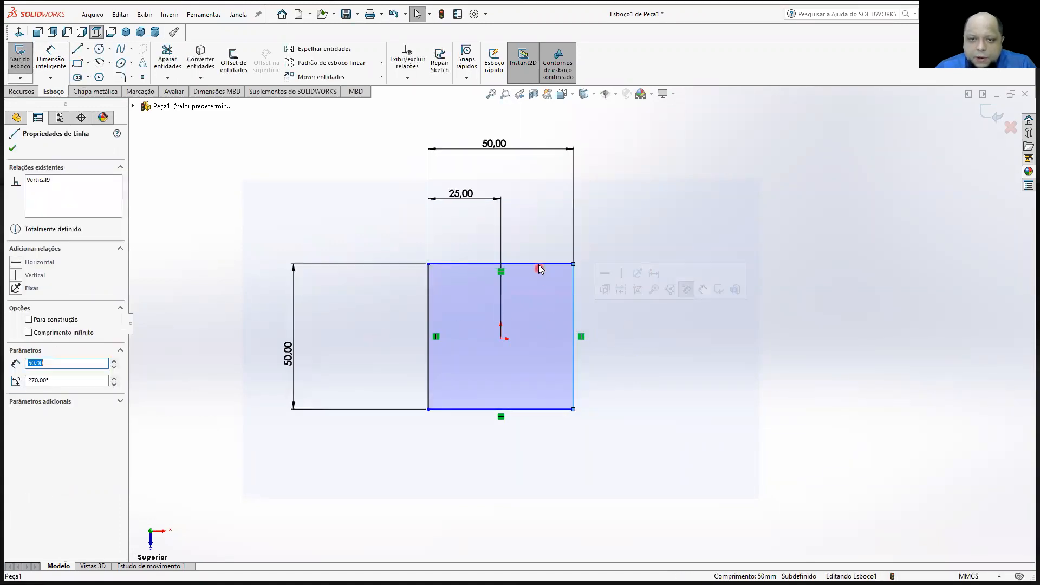
pyautogui.moveTo(542, 264)
pyautogui.mouseDown()
pyautogui.moveTo(529, 353)
pyautogui.moveTo(531, 255)
pyautogui.moveTo(529, 265)
pyautogui.mouseUp()
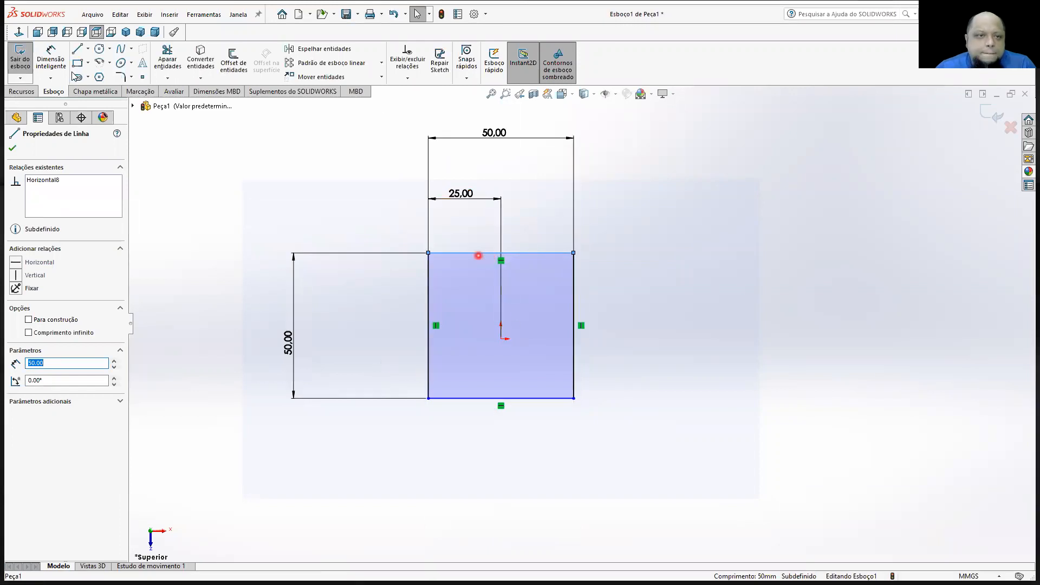
# Dimension the vertical distance from the square's top edge to the origin at 25 mm, and select the square's right edge
pyautogui.click(40, 56)
pyautogui.click(473, 252)
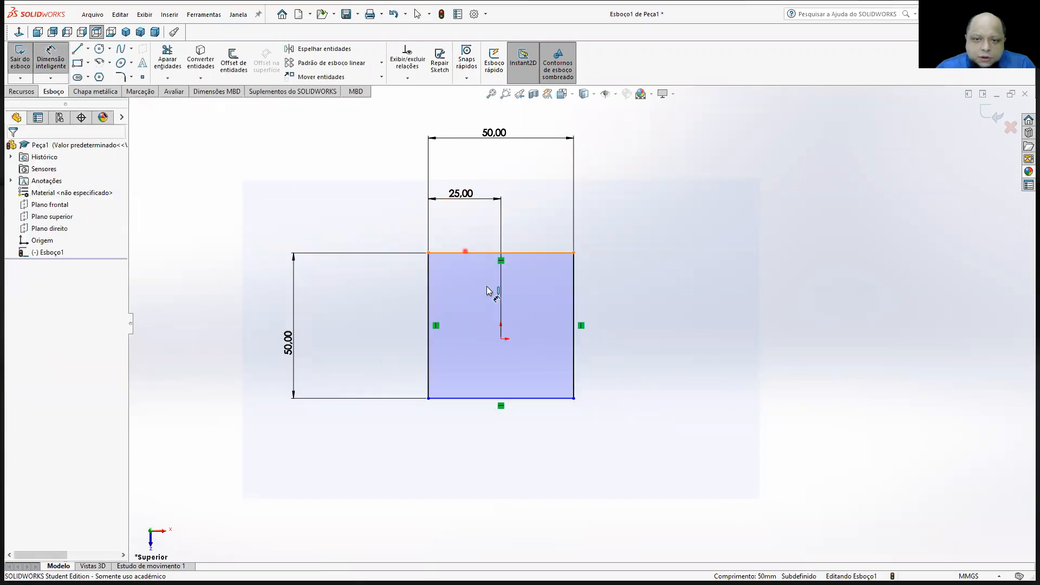
pyautogui.click(501, 339)
pyautogui.click(368, 302)
pyautogui.click(799, 304)
pyautogui.write('25')
pyautogui.press('Return')
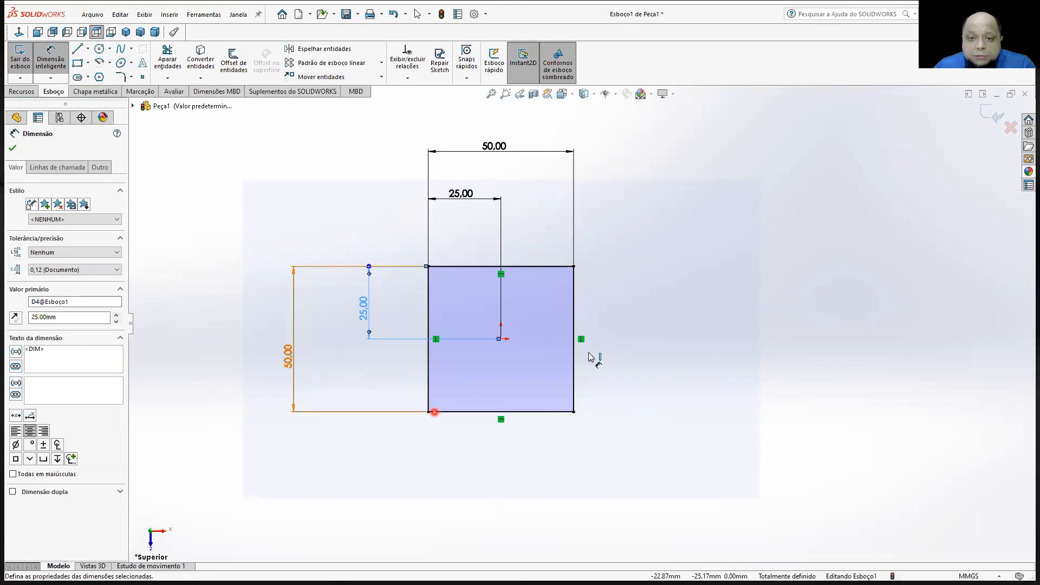
pyautogui.press('Escape')
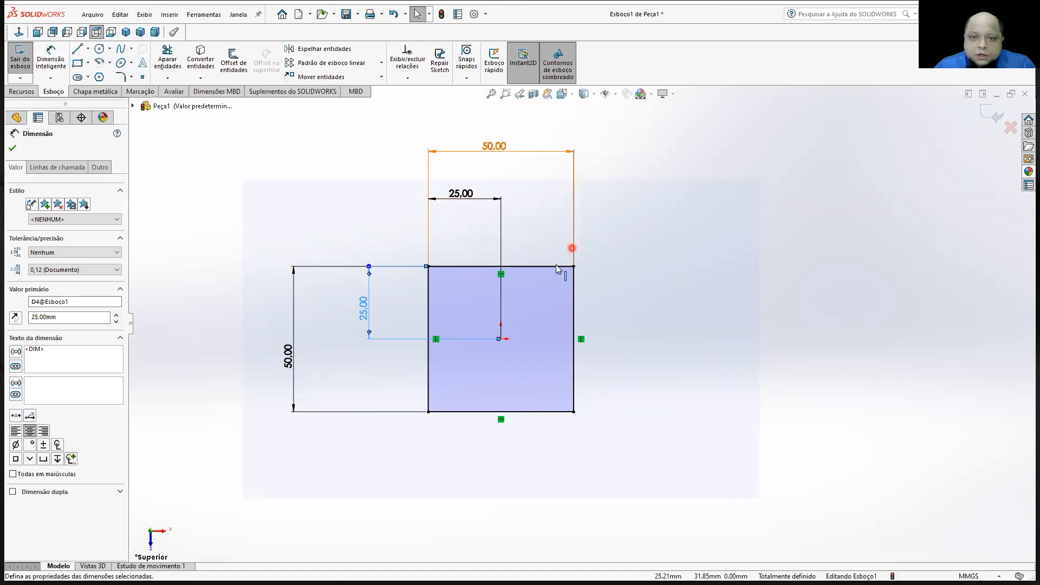
pyautogui.click(574, 287)
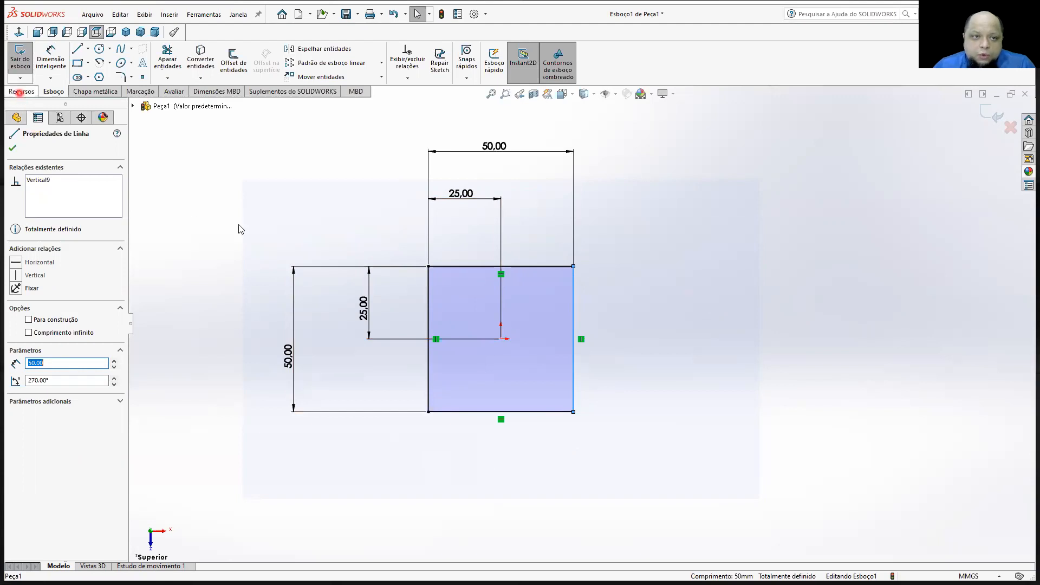
# Start an Extruded Boss/Base from the square sketch and stretch its preview to a depth of 46 mm
pyautogui.click(21, 92)
pyautogui.click(35, 70)
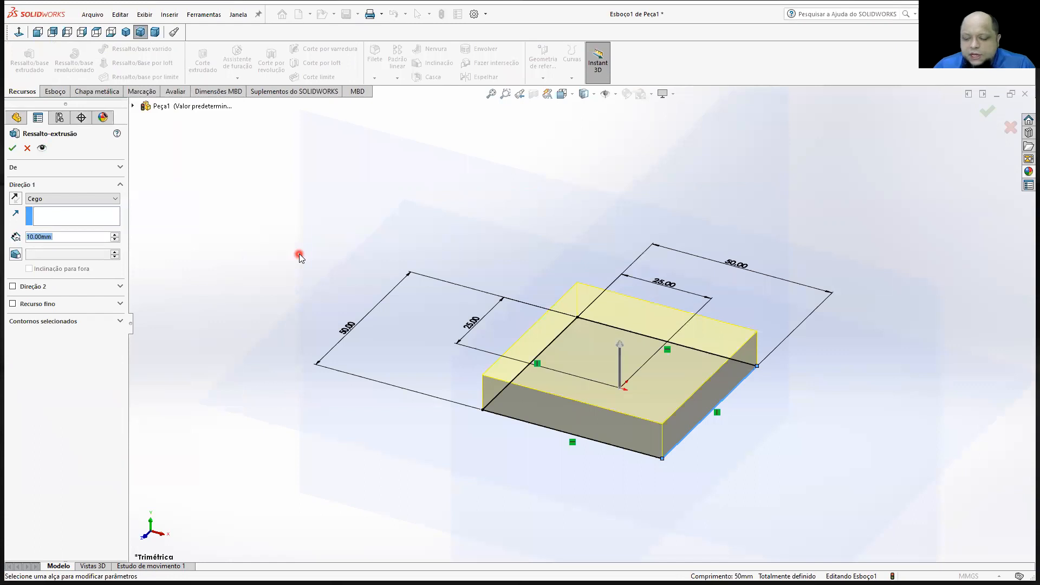
pyautogui.moveTo(620, 344)
pyautogui.mouseDown()
pyautogui.moveTo(621, 191)
pyautogui.moveTo(623, 499)
pyautogui.moveTo(780, 493)
pyautogui.mouseUp()
pyautogui.moveTo(632, 542)
pyautogui.mouseDown()
pyautogui.moveTo(623, 539)
pyautogui.moveTo(634, 293)
pyautogui.moveTo(829, 276)
pyautogui.mouseUp()
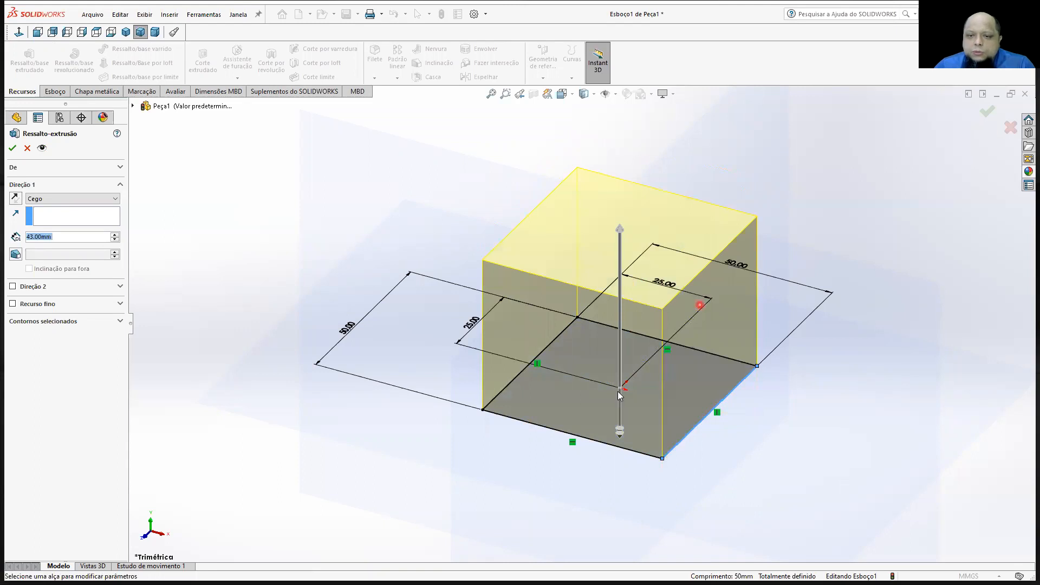
pyautogui.moveTo(623, 233)
pyautogui.mouseDown()
pyautogui.moveTo(616, 214)
pyautogui.moveTo(620, 232)
pyautogui.moveTo(612, 228)
pyautogui.mouseUp()
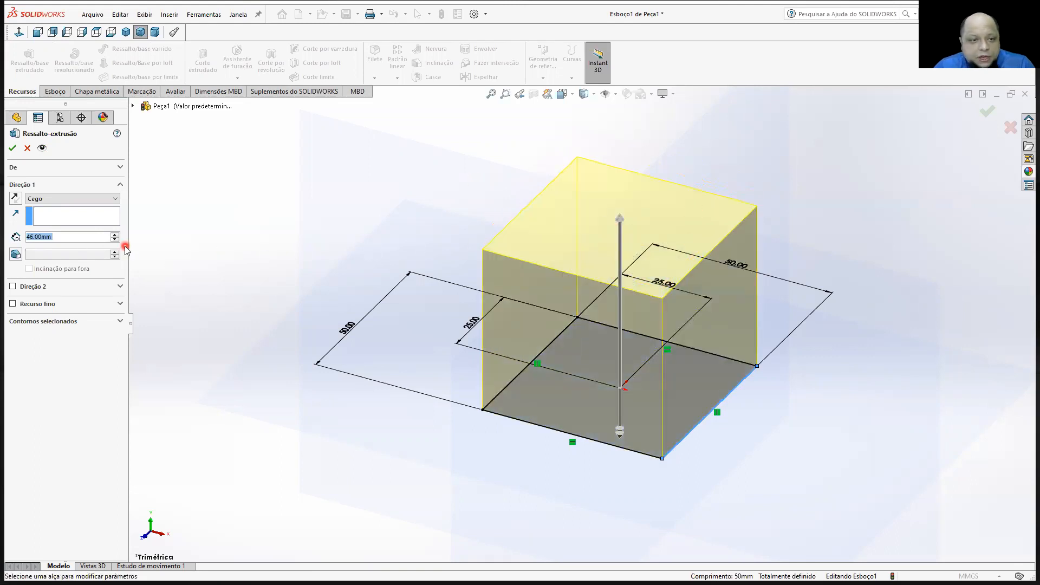
# Set the blind extrusion depth to 50 mm and accept the feature to create the cube
pyautogui.click(71, 237)
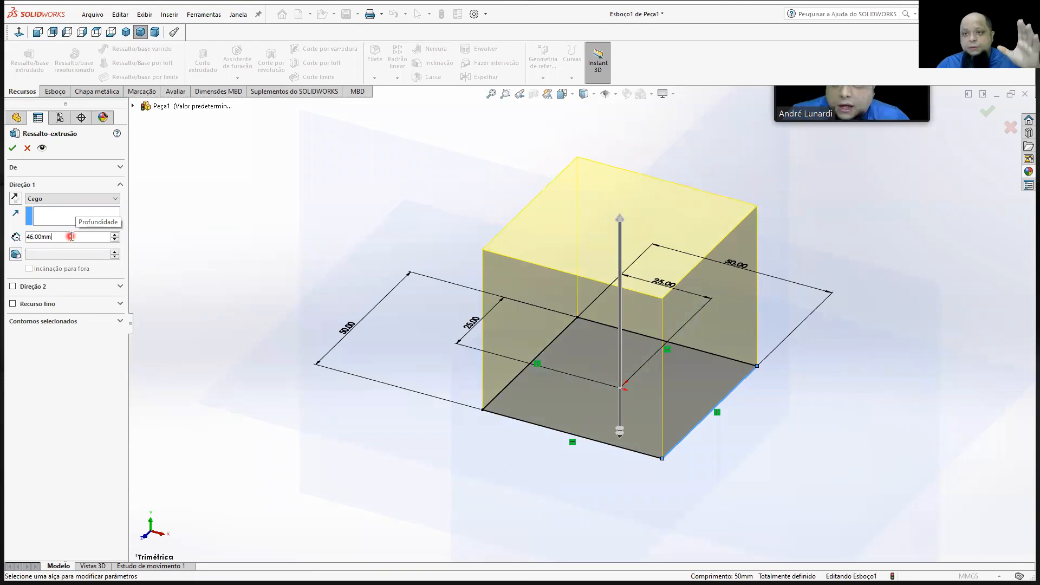
pyautogui.hotkey('ctrl', 'a')
pyautogui.write('50')
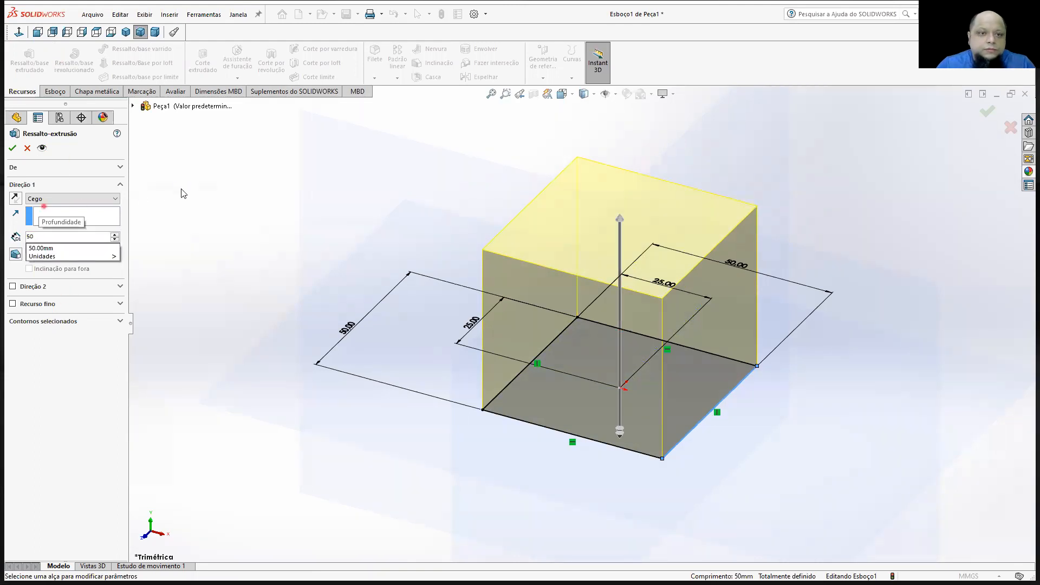
pyautogui.press('Return')
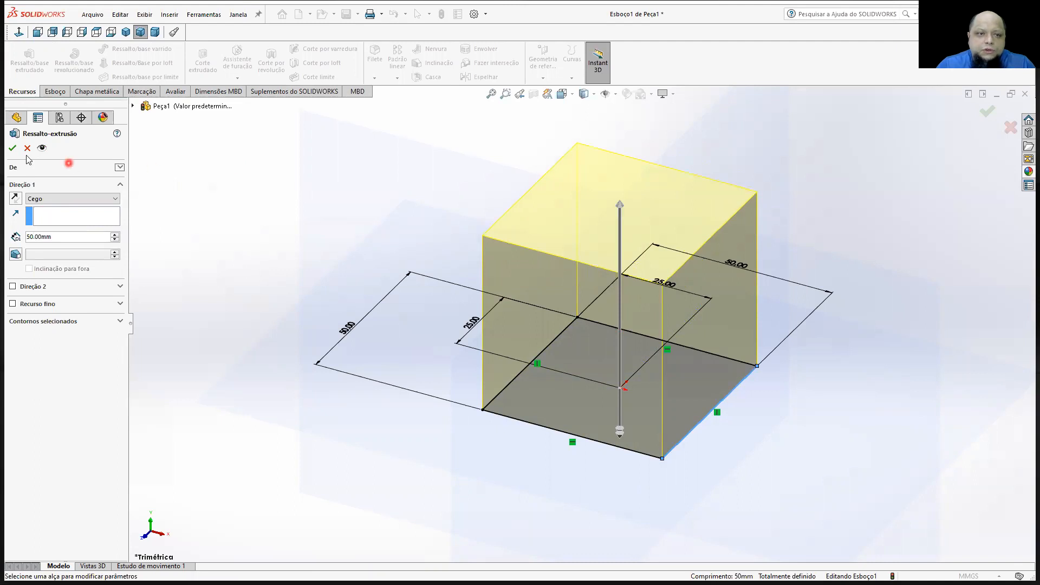
pyautogui.click(12, 148)
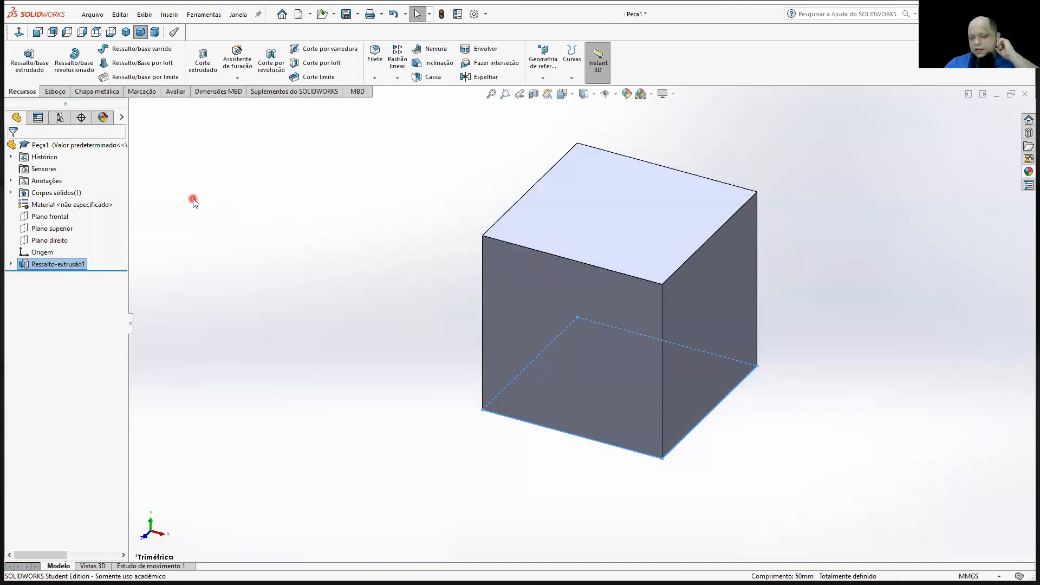
# Examine the cube from several angles, including the standard front and top views
pyautogui.moveTo(455, 293); pyautogui.dragTo(394, 453, button='middle')
pyautogui.scroll(1, 395, 456)
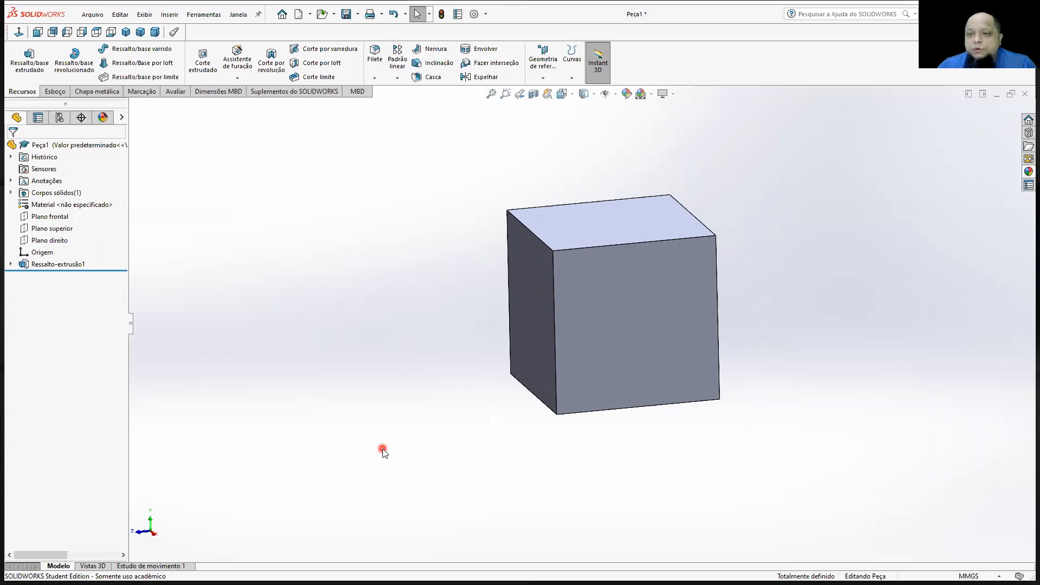
pyautogui.click(573, 95)
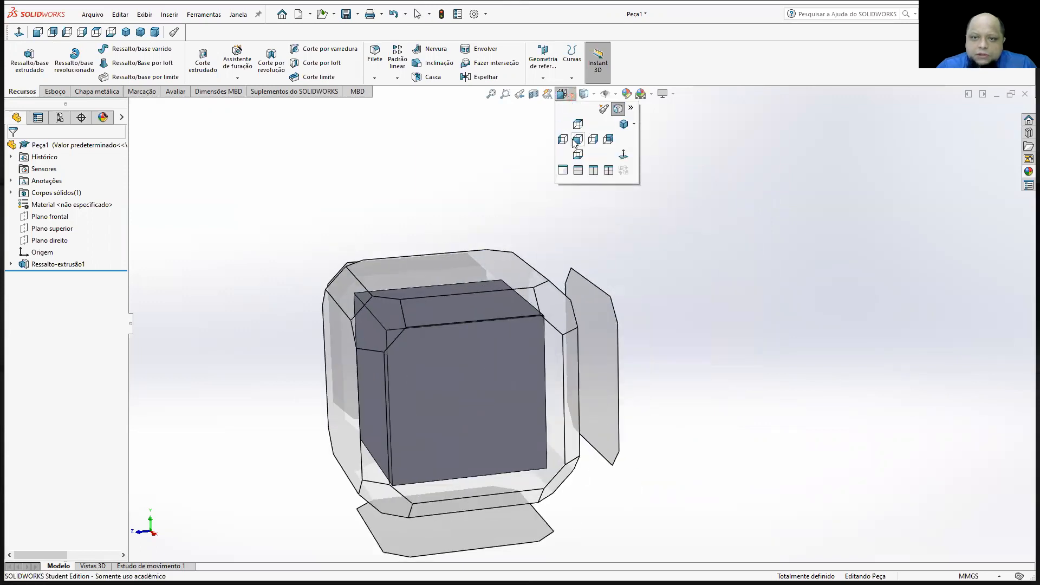
pyautogui.click(575, 141)
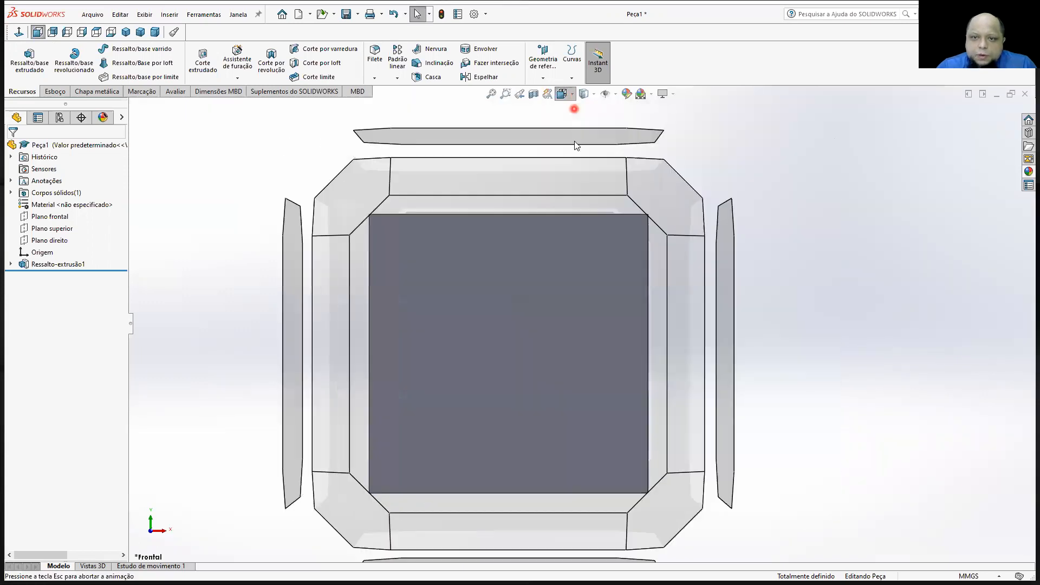
pyautogui.click(562, 93)
pyautogui.click(580, 123)
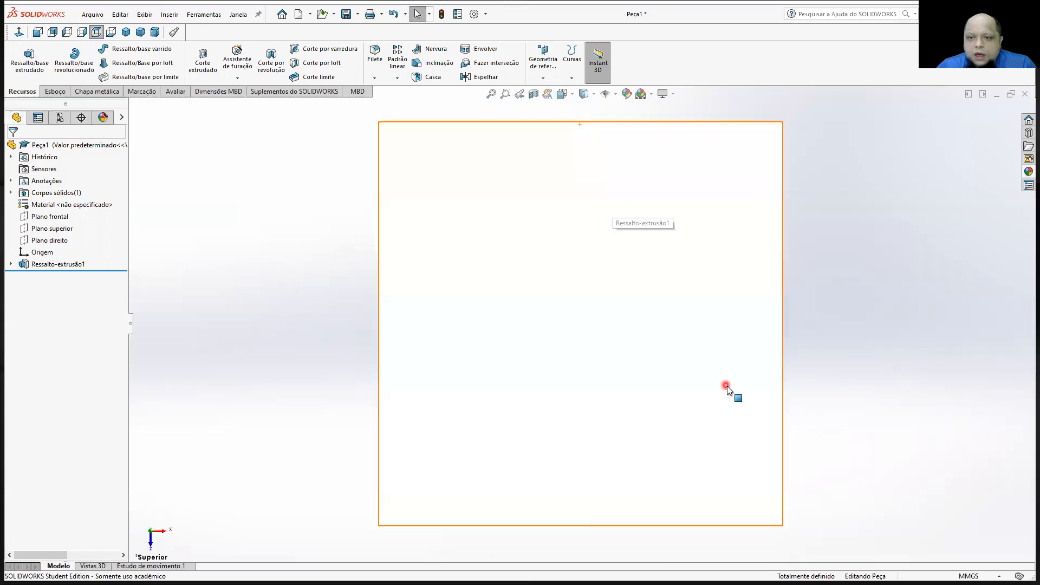
pyautogui.moveTo(789, 395); pyautogui.dragTo(729, 340, button='middle')
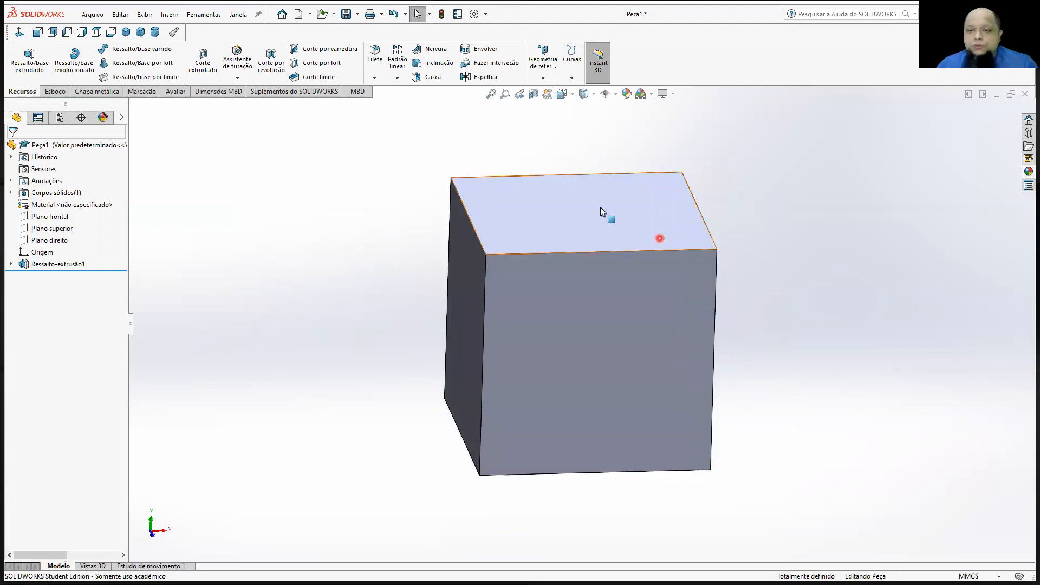
# Select the cube's top face to display its sketch and extrusion dimensions
pyautogui.click(819, 456)
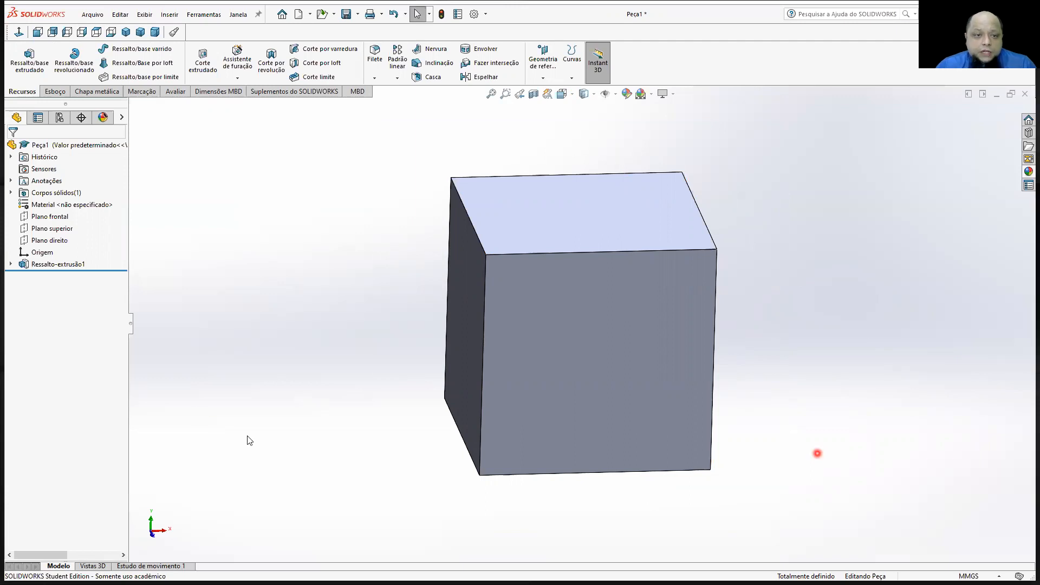
pyautogui.click(113, 348)
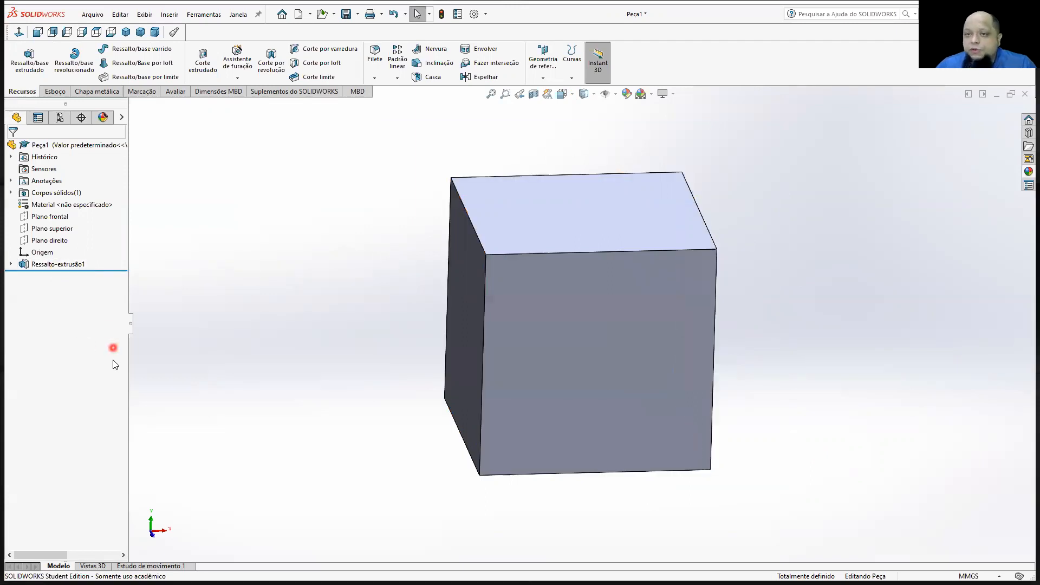
pyautogui.click(112, 364)
pyautogui.moveTo(263, 291); pyautogui.dragTo(249, 326, button='middle')
pyautogui.click(962, 308)
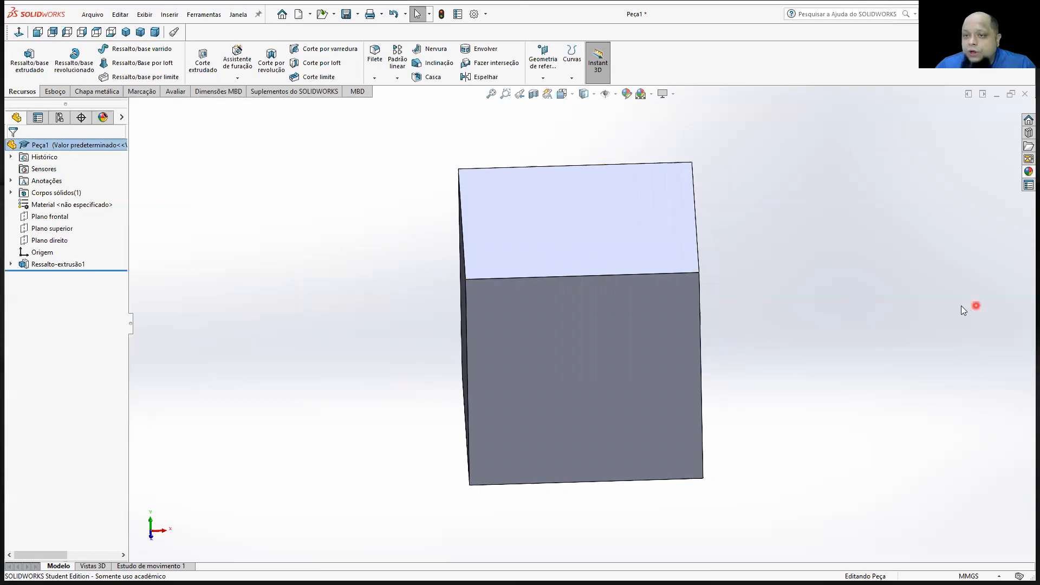
pyautogui.click(591, 192)
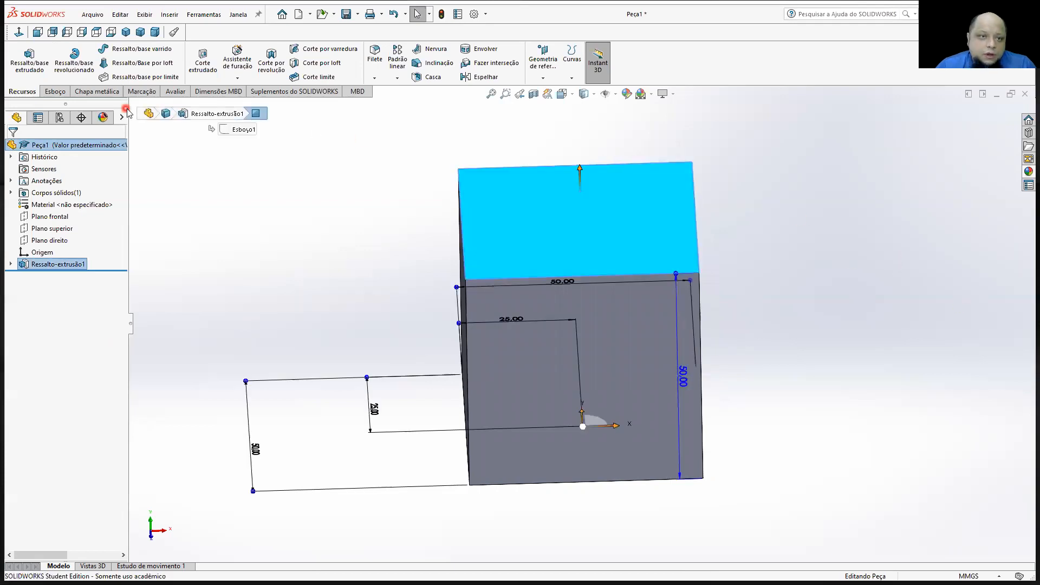
# Start a sketch on the cube's top face and draw a circle about 37 mm in diameter centred on the origin
pyautogui.click(31, 71)
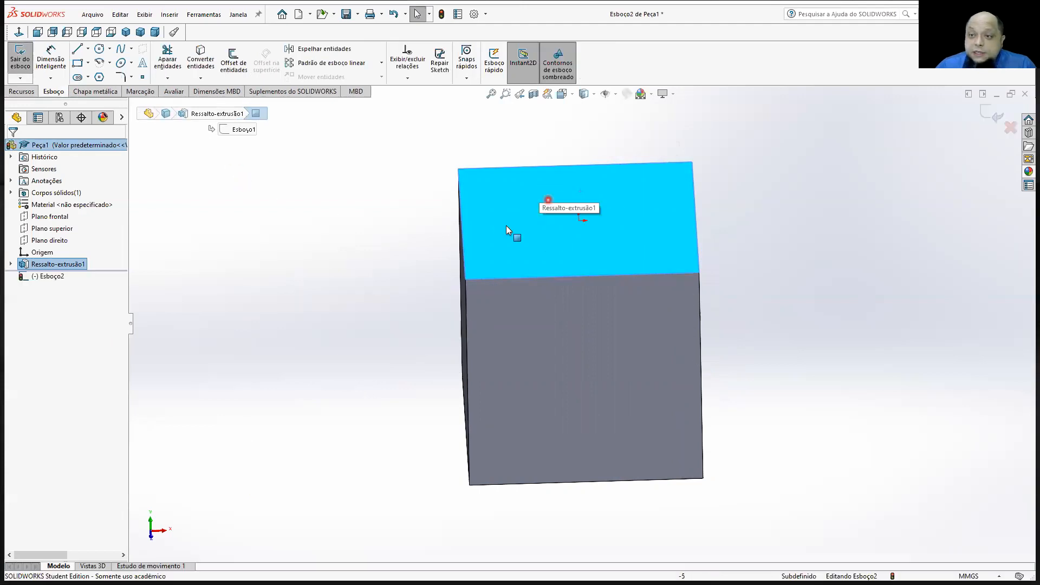
pyautogui.click(562, 94)
pyautogui.click(621, 155)
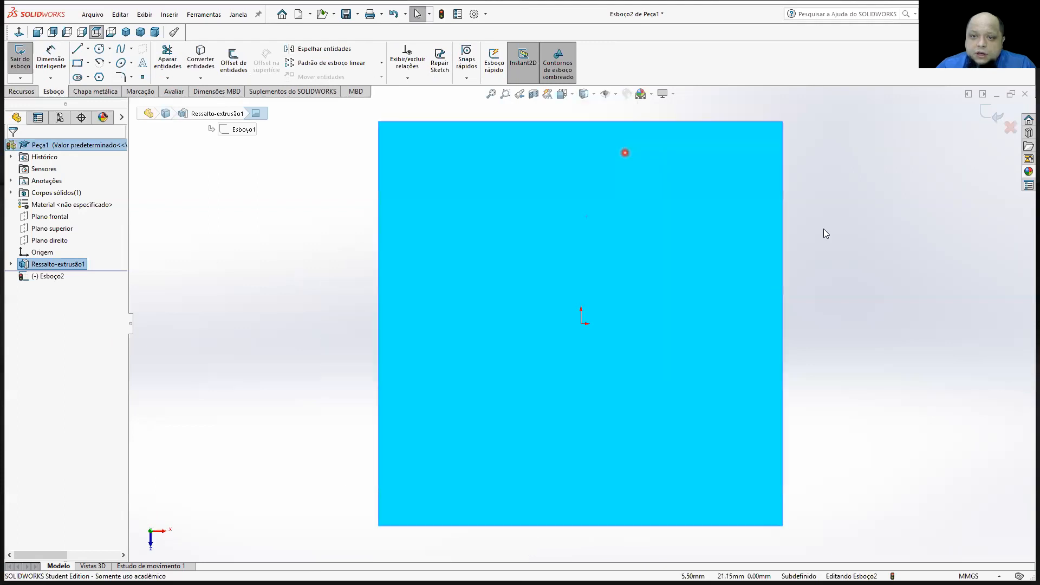
pyautogui.click(303, 284)
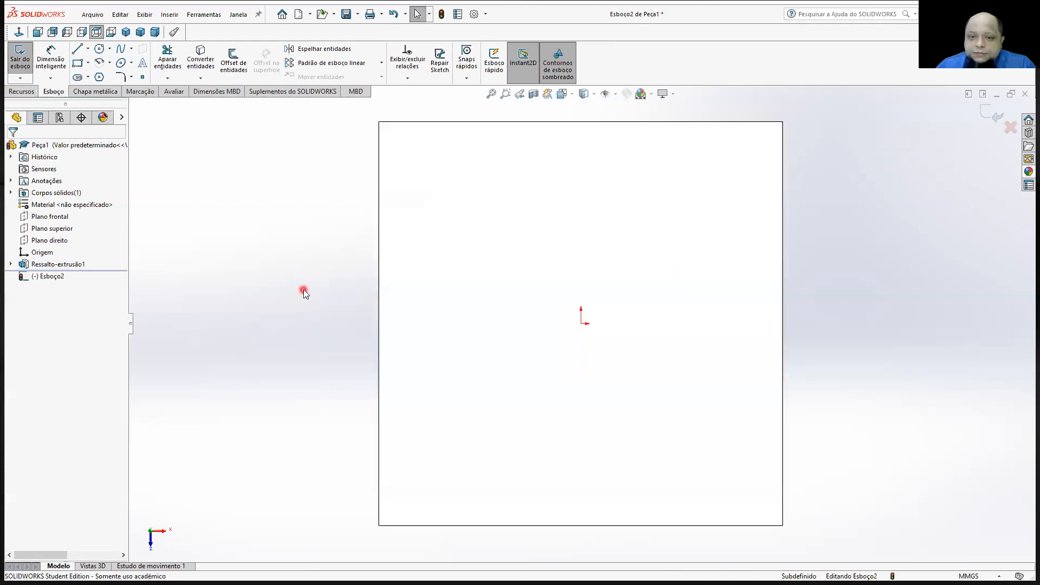
pyautogui.click(99, 48)
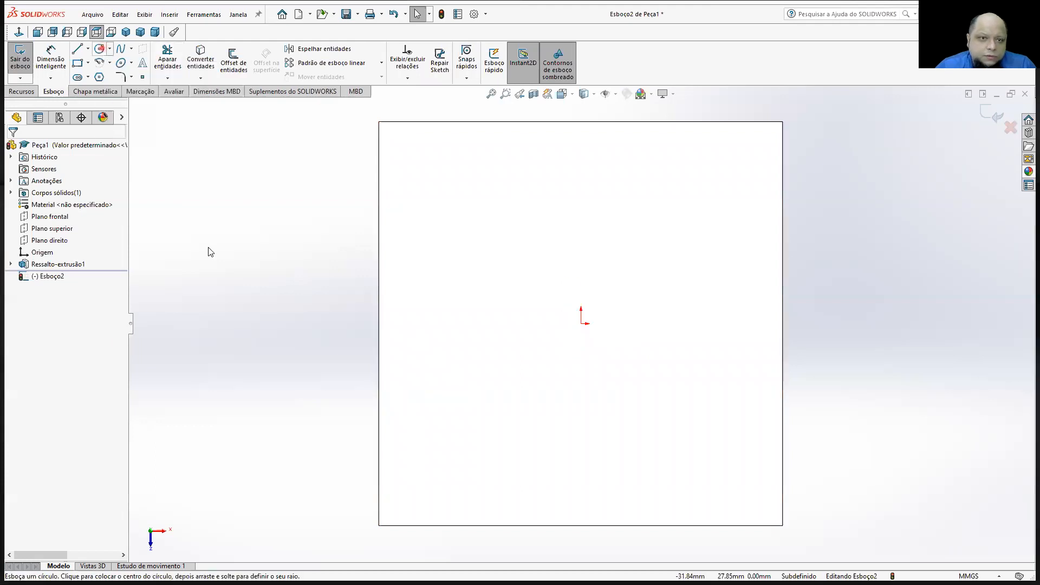
pyautogui.click(583, 324)
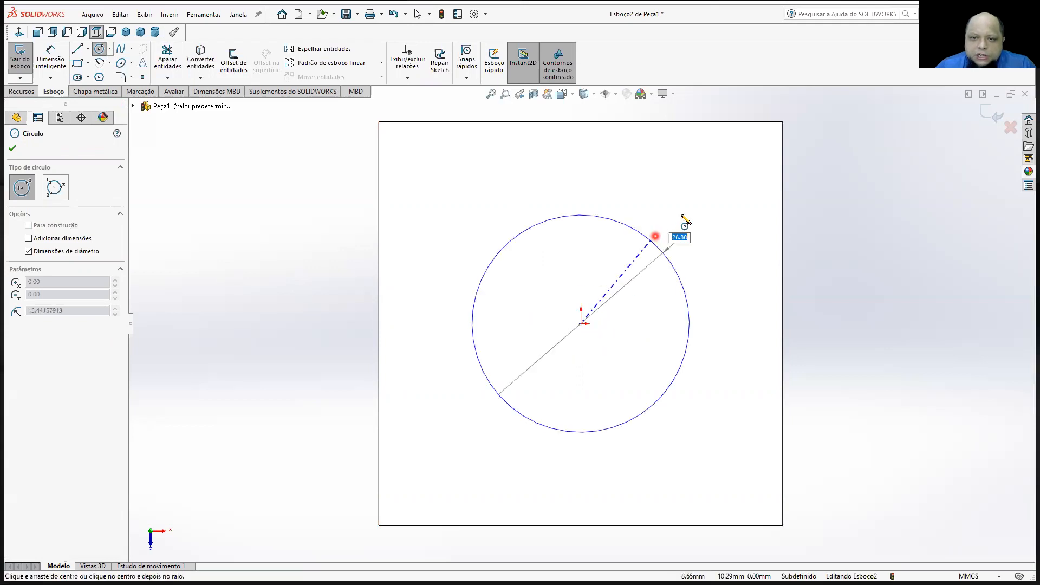
pyautogui.click(683, 213)
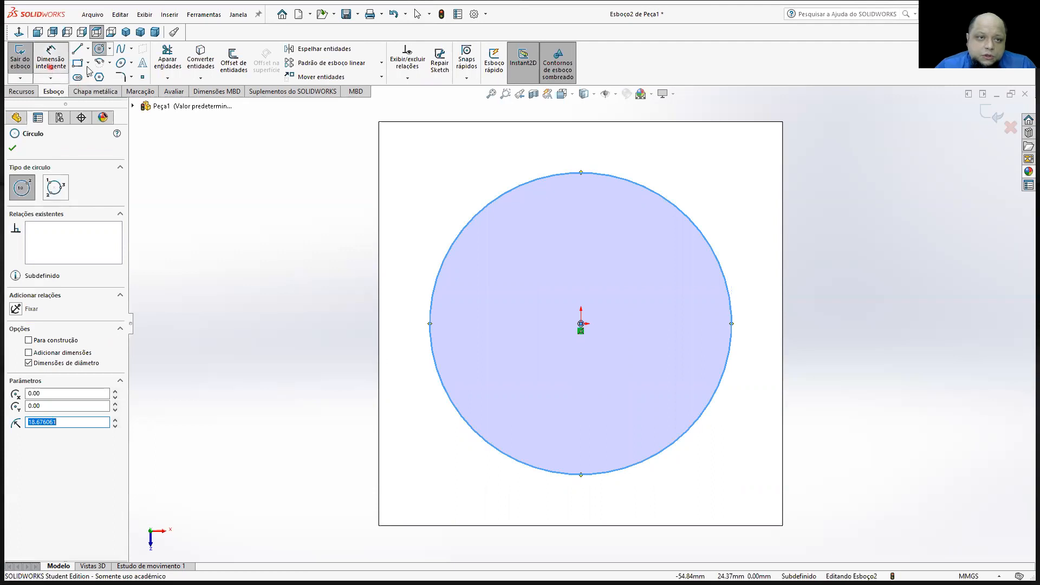
# Dimension the circle's diameter to 25 mm and select the circle to check its relations
pyautogui.click(51, 63)
pyautogui.click(710, 248)
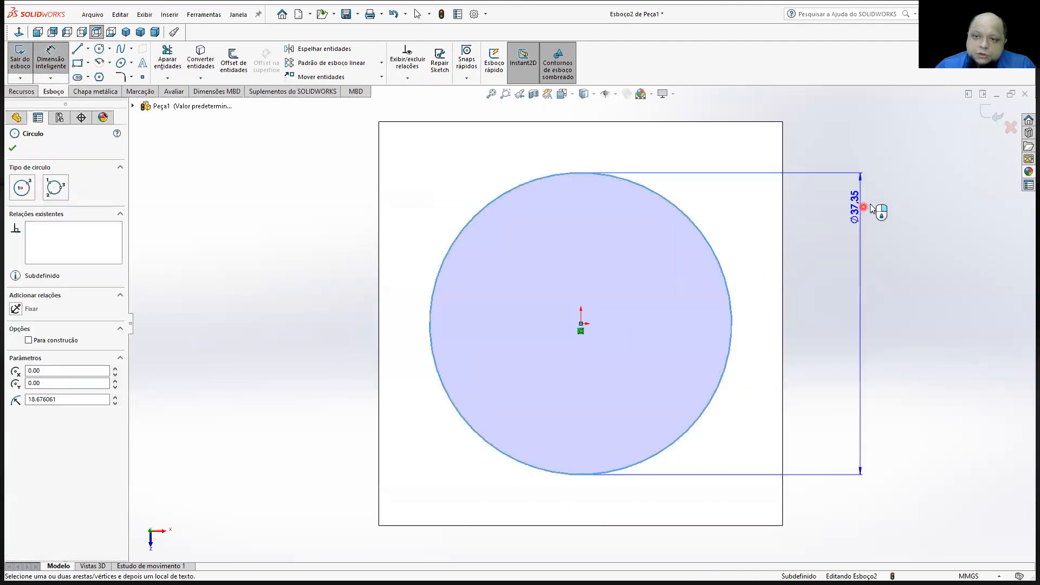
pyautogui.click(871, 208)
pyautogui.press('Return')
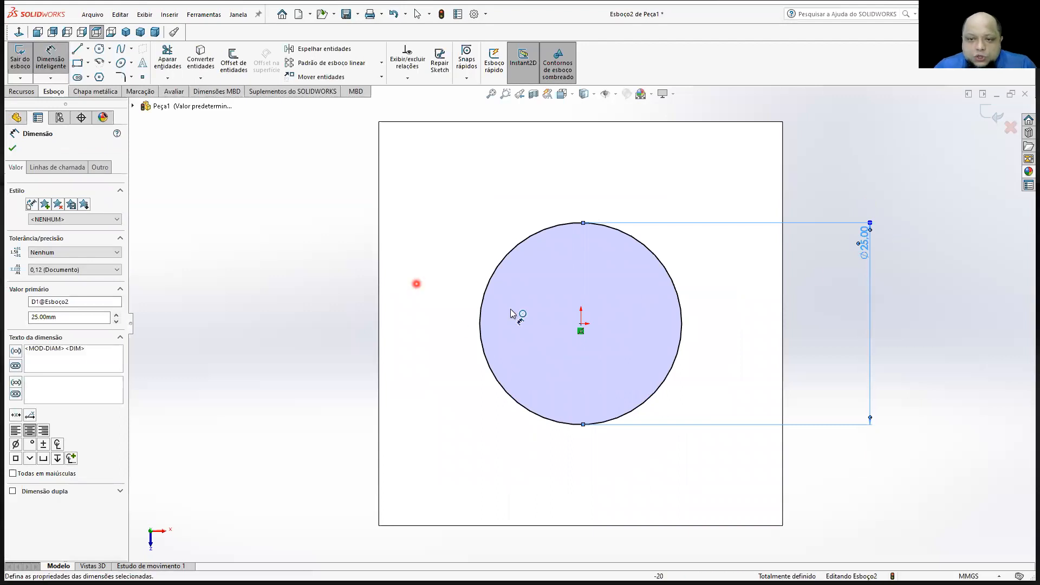
pyautogui.click(51, 60)
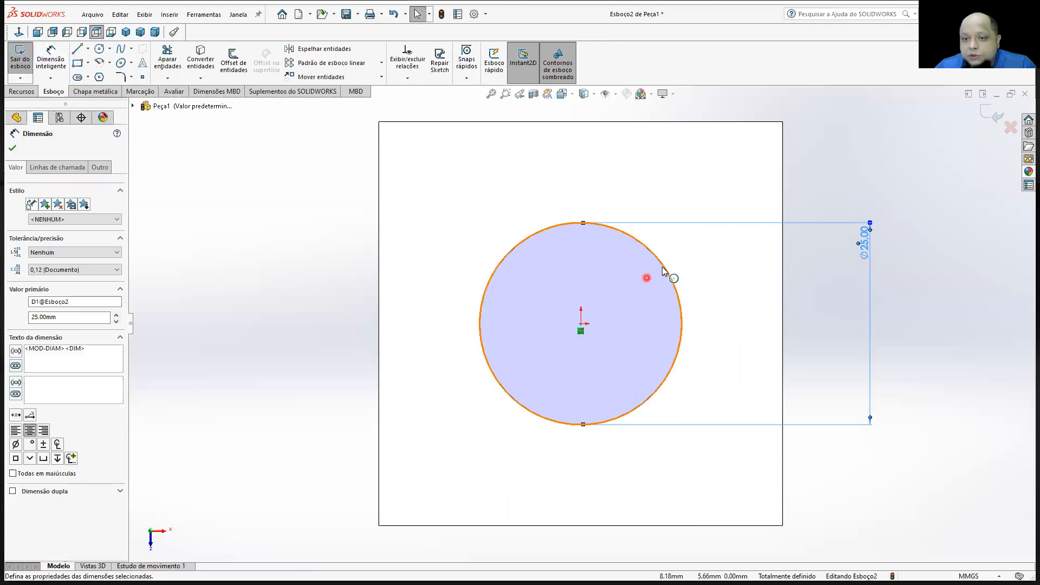
pyautogui.click(675, 282)
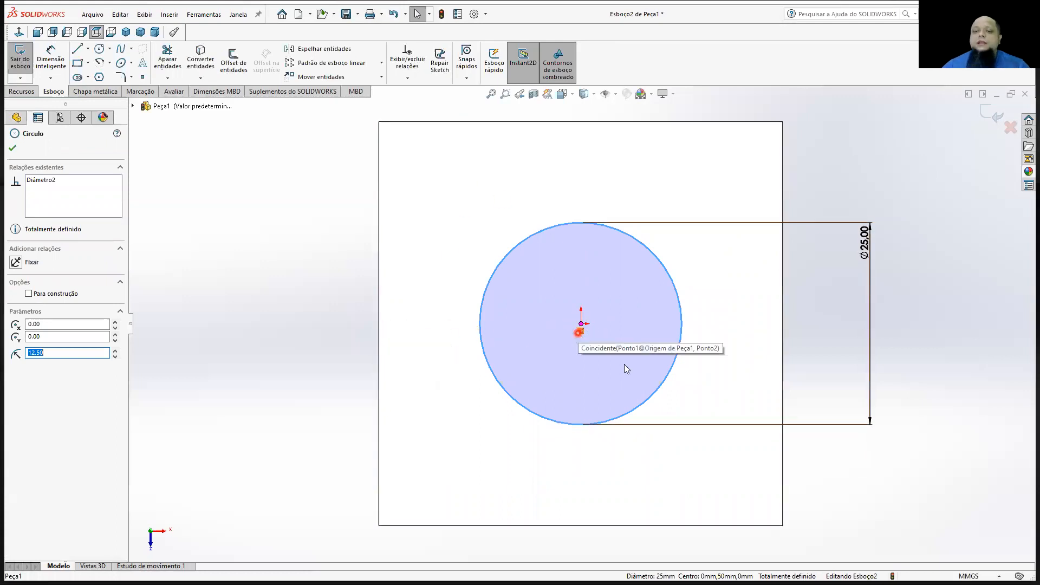
# Cut the circle through the whole cube with an Extruded Cut using the Through All (Passante) end condition, working in the isometric view
pyautogui.click(571, 94)
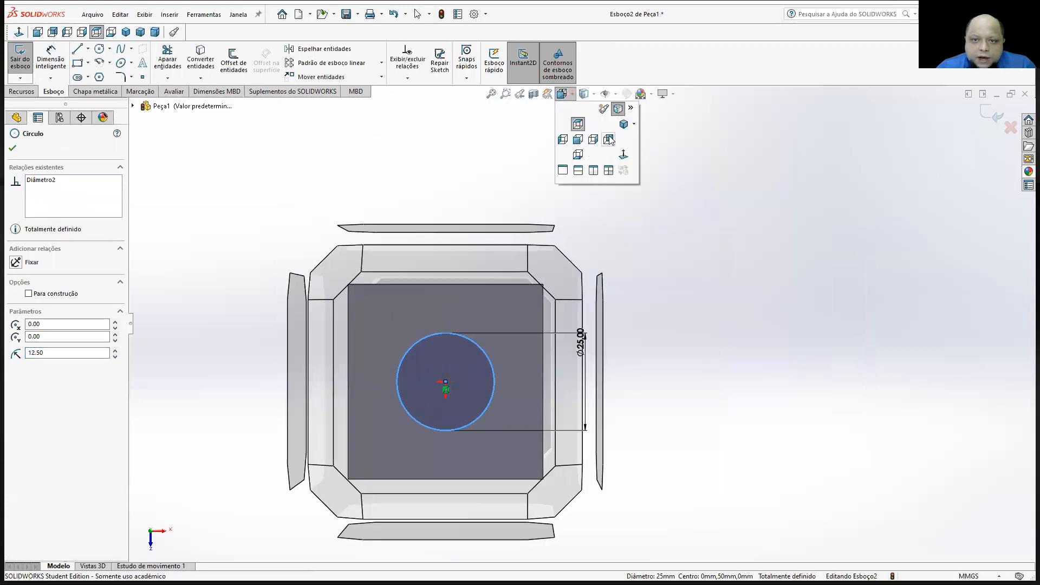
pyautogui.click(609, 140)
pyautogui.click(776, 347)
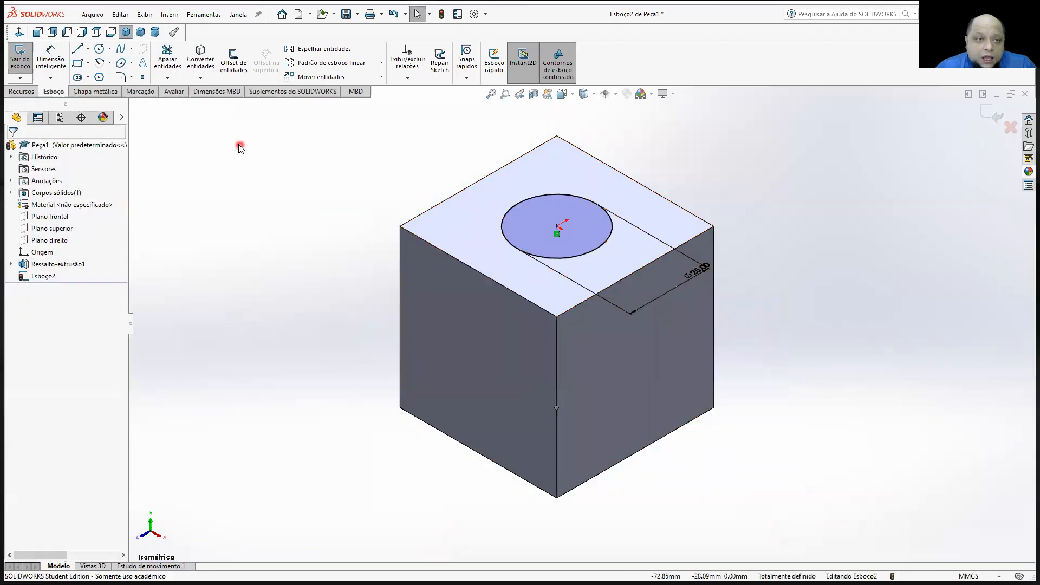
pyautogui.click(21, 91)
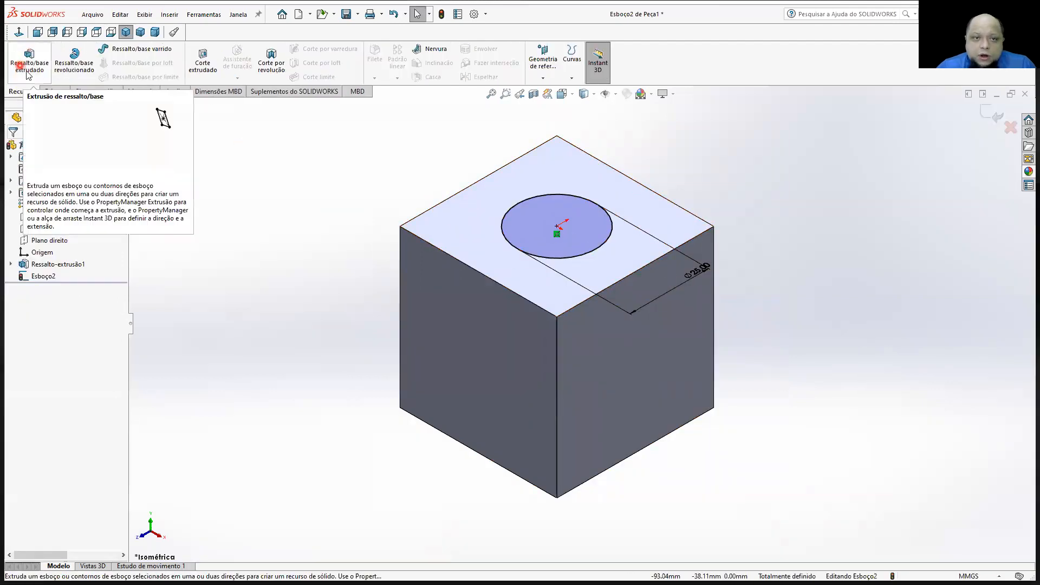
pyautogui.click(212, 74)
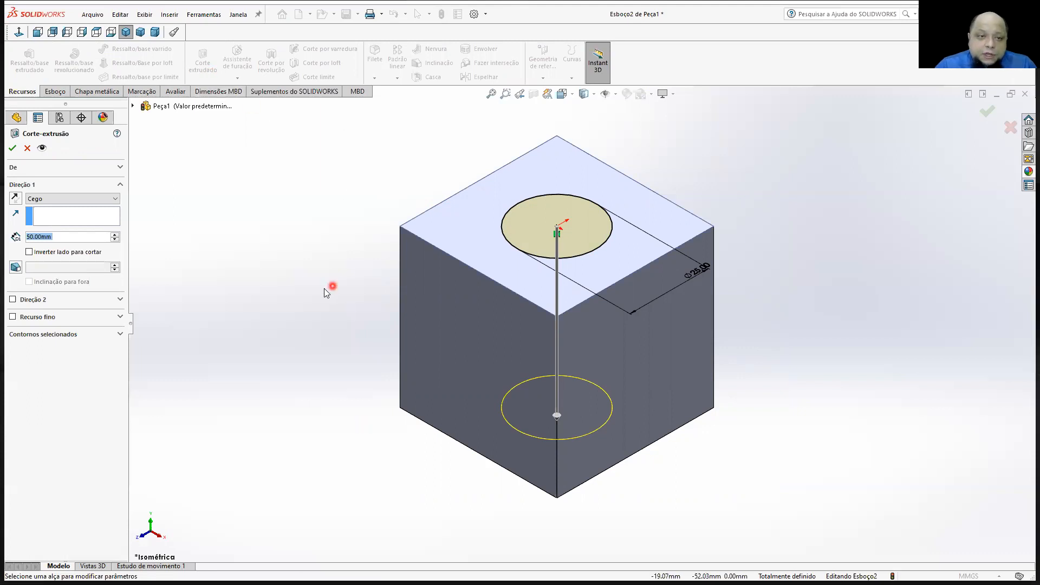
pyautogui.click(44, 199)
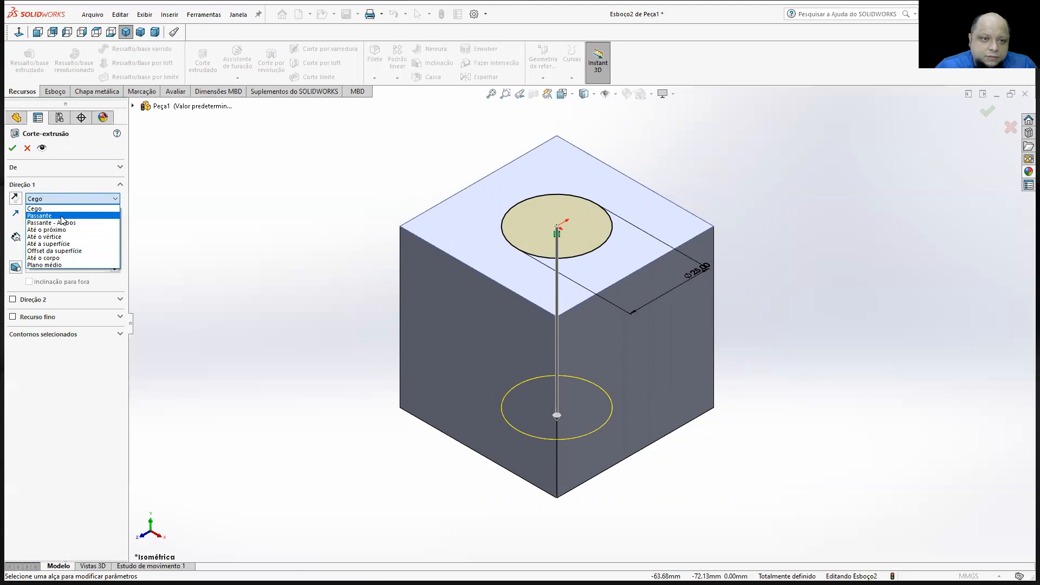
pyautogui.click(39, 216)
pyautogui.click(12, 148)
# Orbit around the hole, and display the cube's front view with hidden lines visible
pyautogui.moveTo(356, 171); pyautogui.dragTo(350, 122, button='middle')
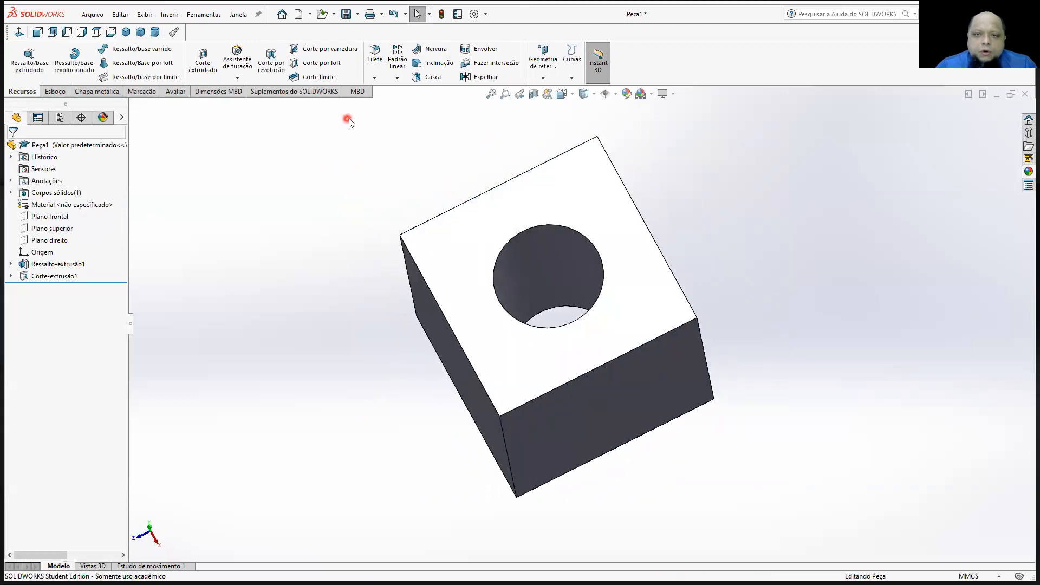
pyautogui.click(570, 94)
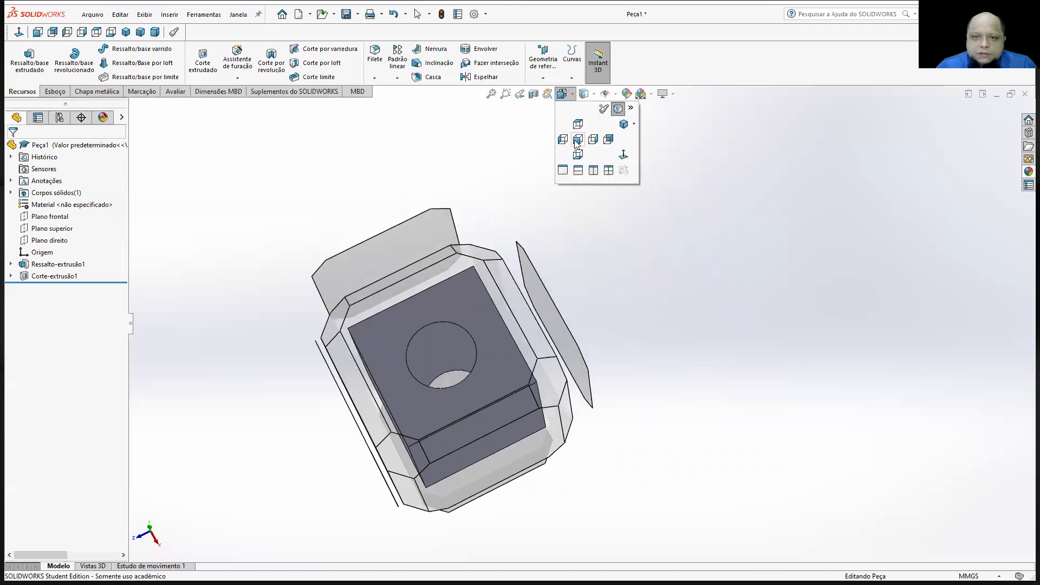
pyautogui.click(575, 141)
pyautogui.press('f')
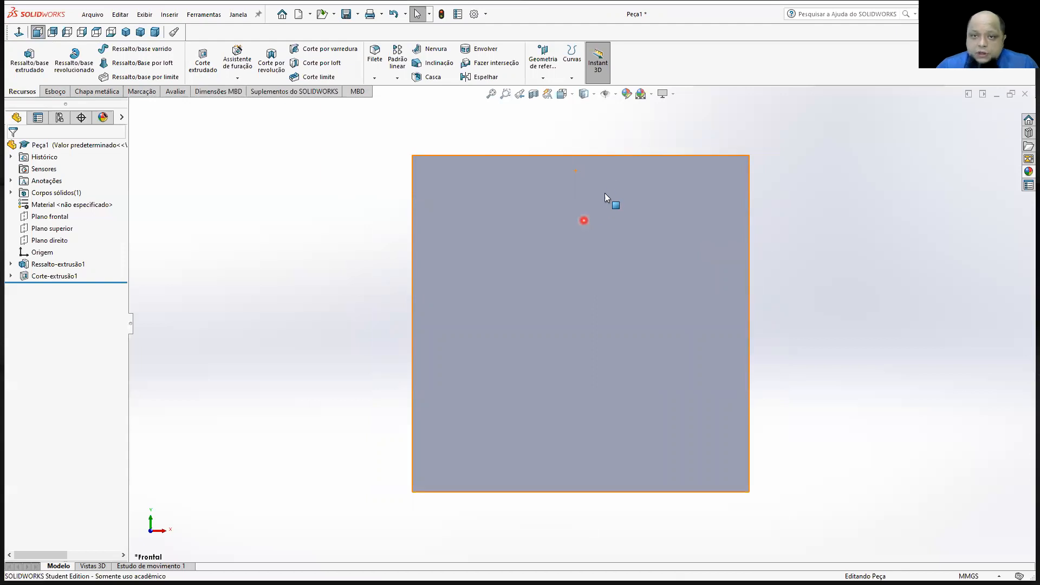
pyautogui.click(594, 95)
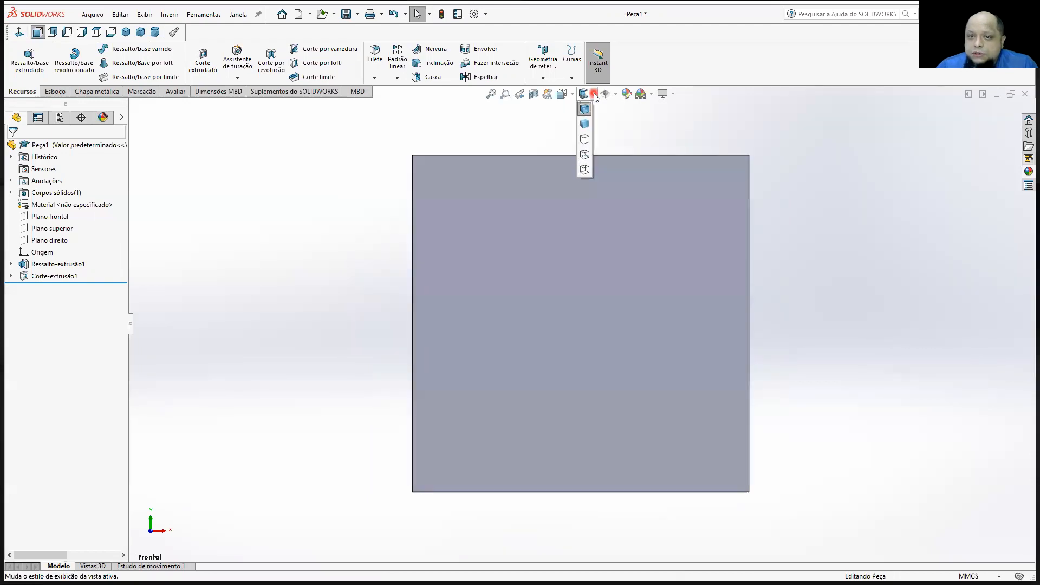
pyautogui.click(585, 155)
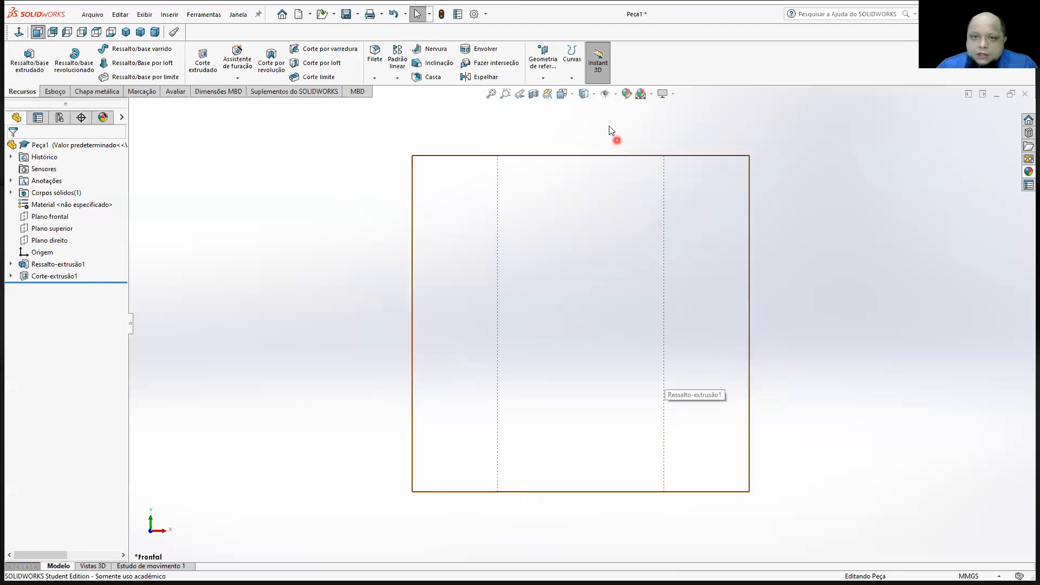
# Examine the hole's hidden edges in the top, right and angled views, and restore the shaded display with edges
pyautogui.click(573, 96)
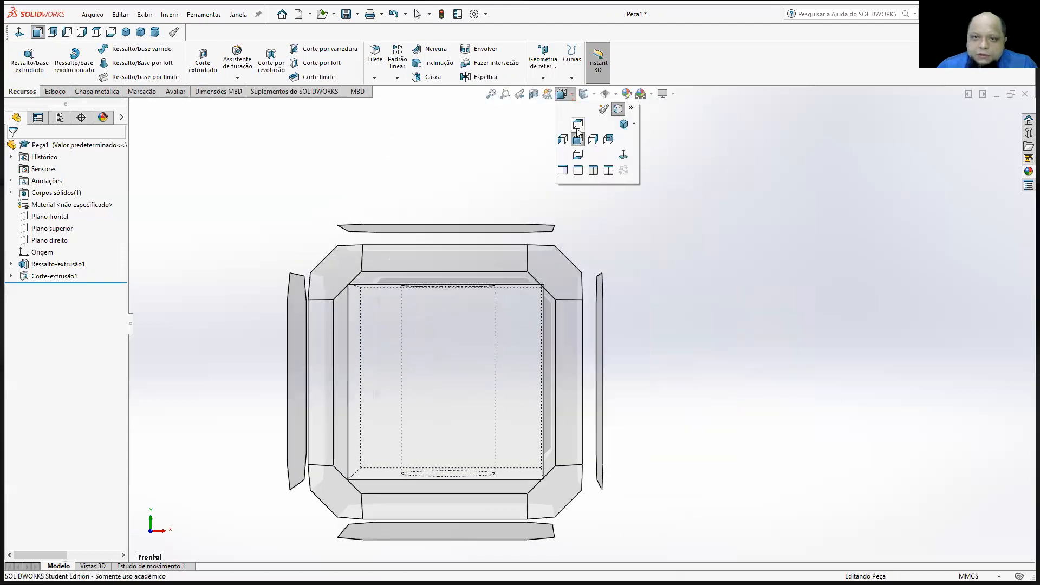
pyautogui.click(578, 127)
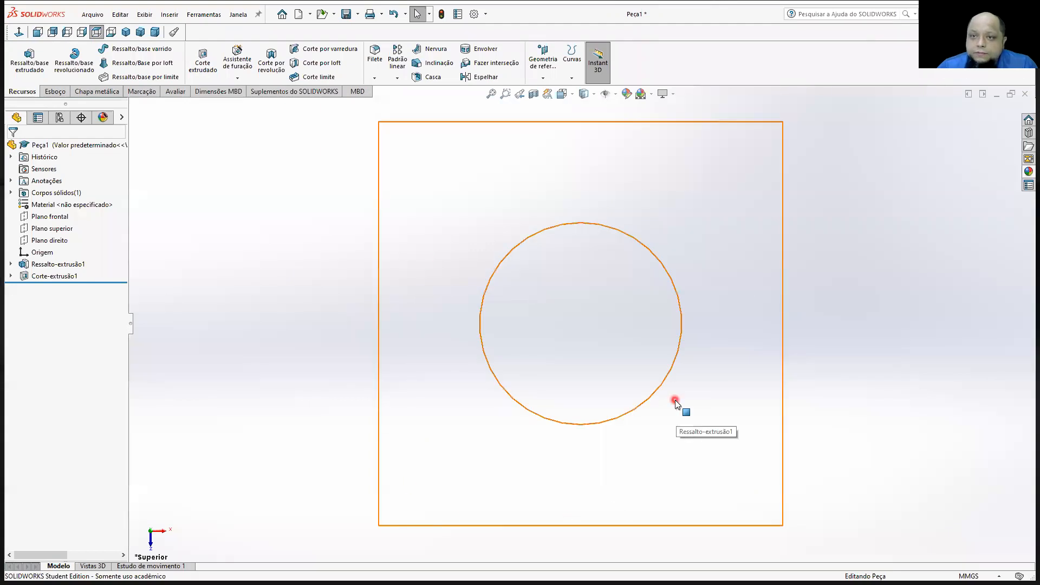
pyautogui.click(562, 94)
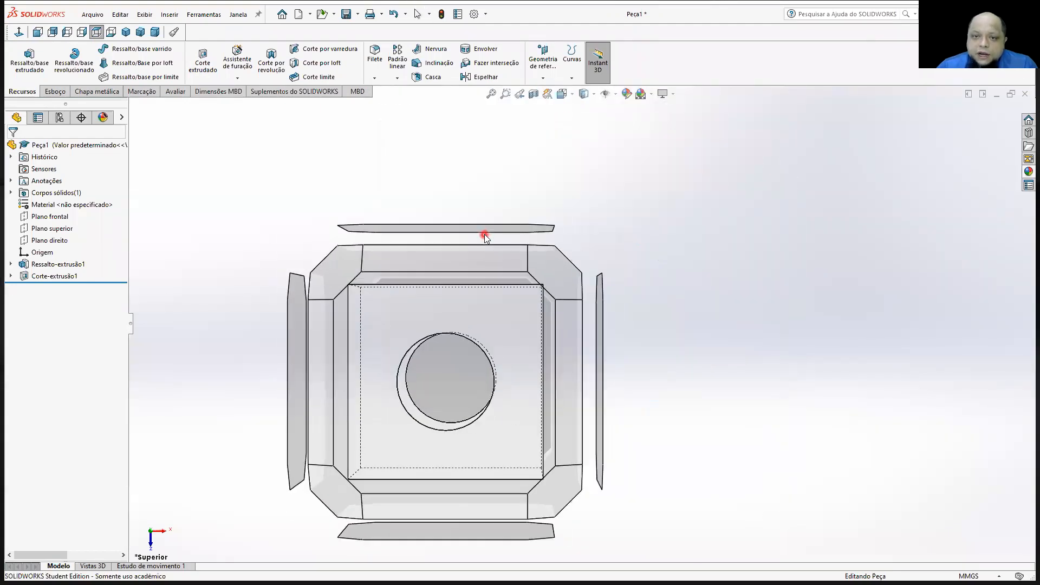
pyautogui.click(571, 94)
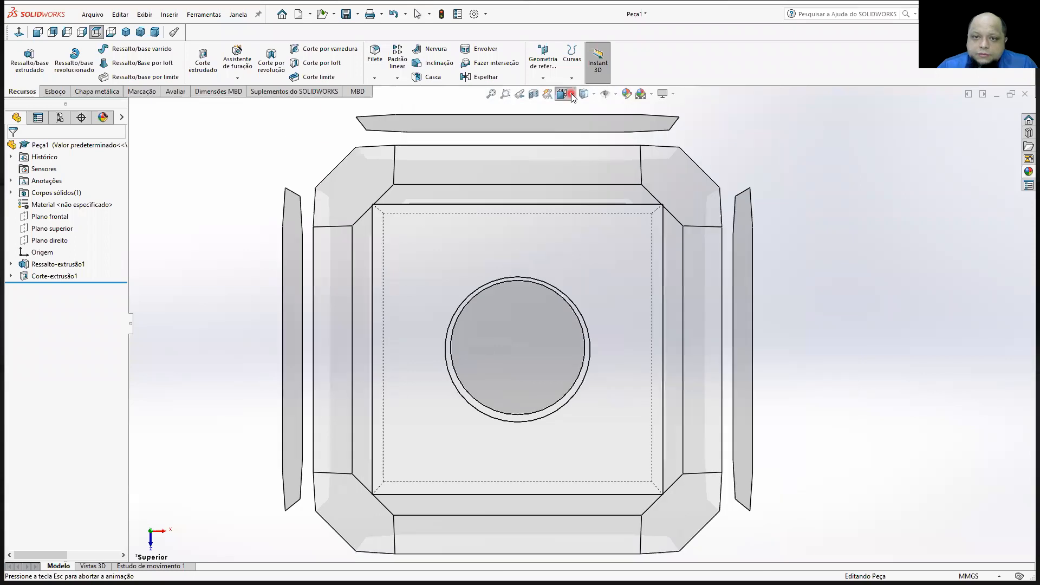
pyautogui.click(587, 135)
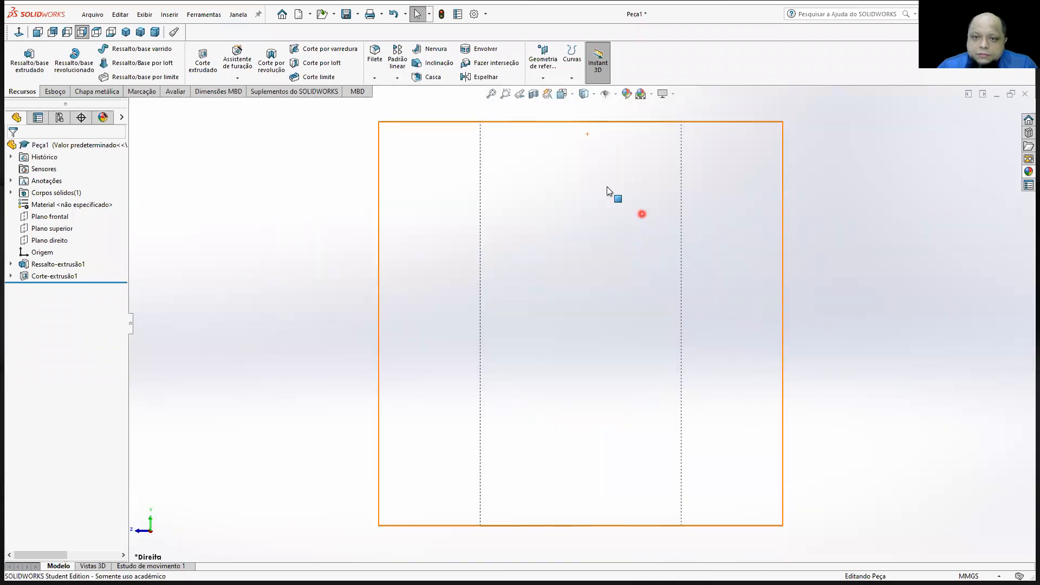
pyautogui.moveTo(356, 204); pyautogui.dragTo(502, 230, button='middle')
pyautogui.scroll(5, 402, 284)
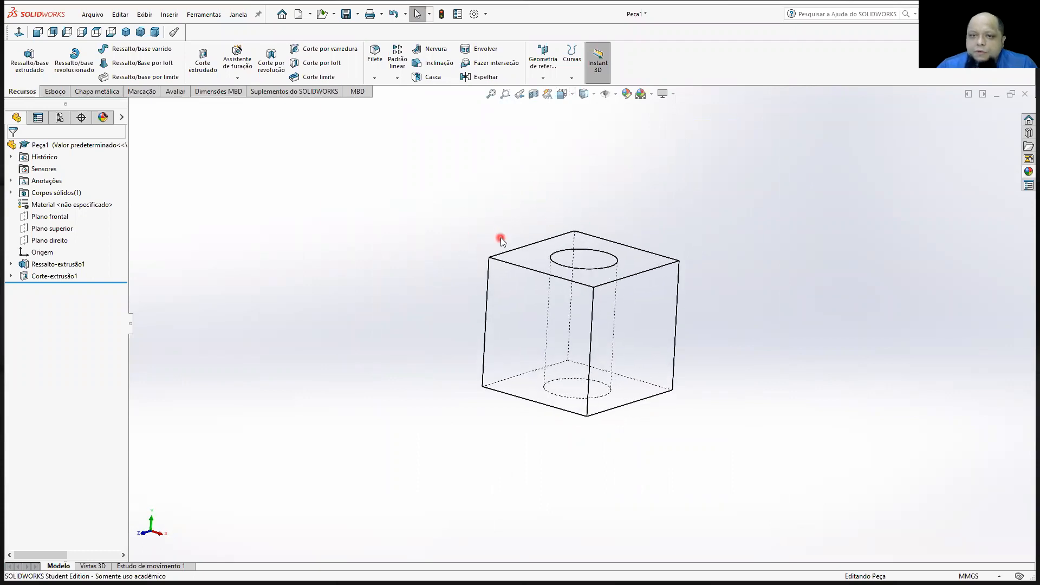
pyautogui.click(584, 94)
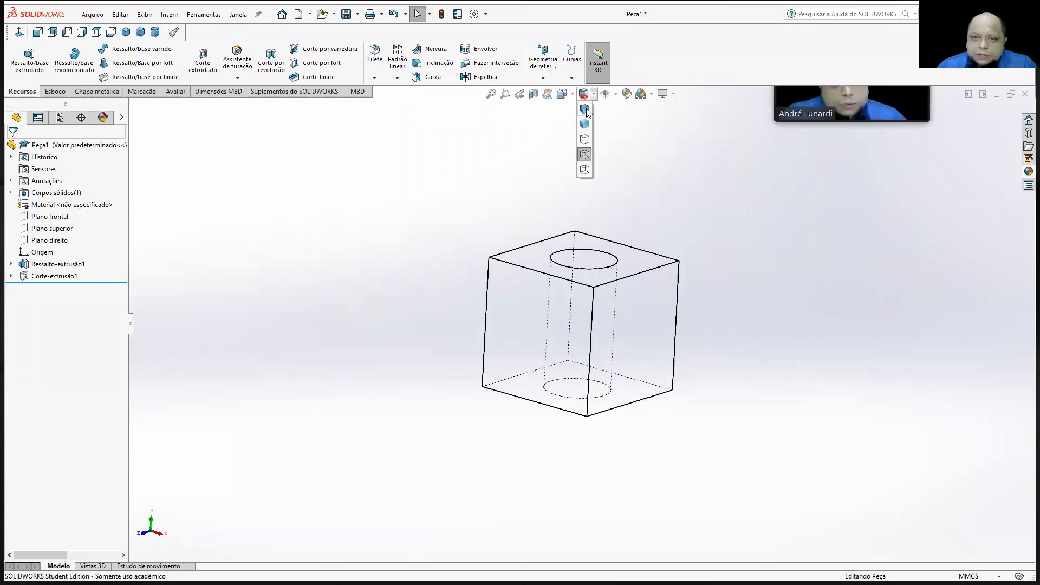
pyautogui.click(585, 110)
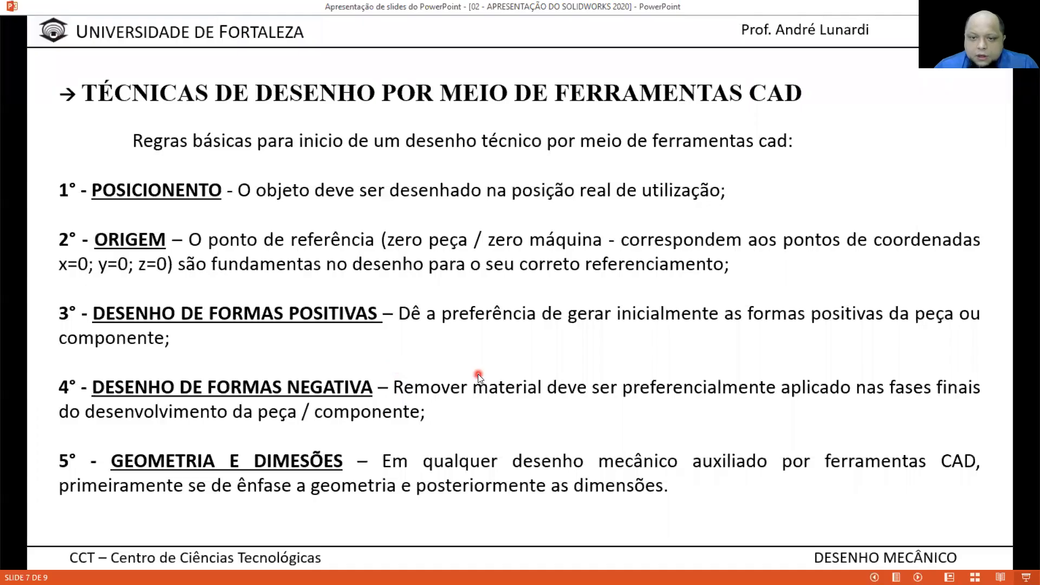
pyautogui.click(478, 374)
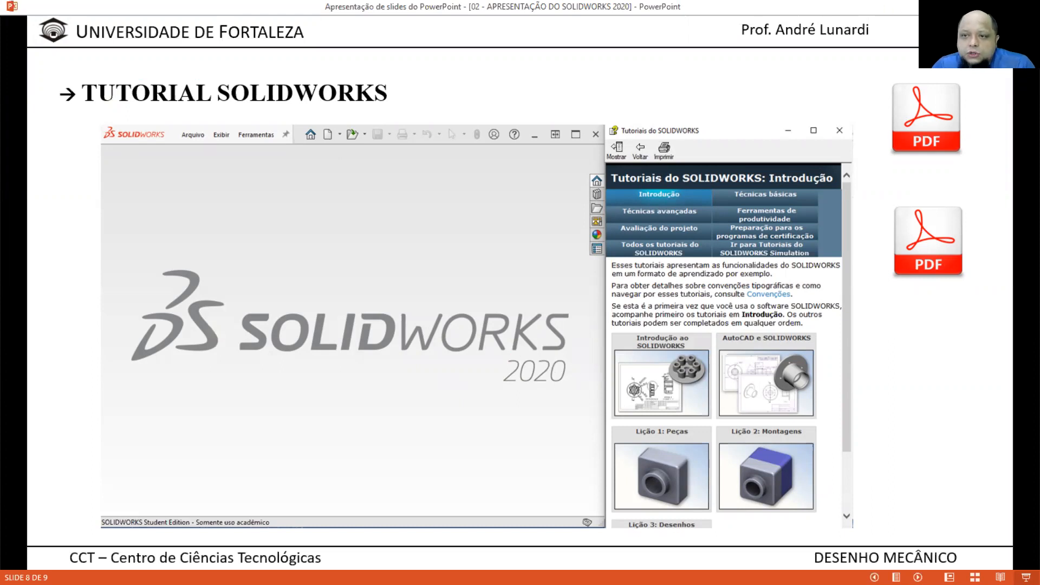
pyautogui.click(979, 7)
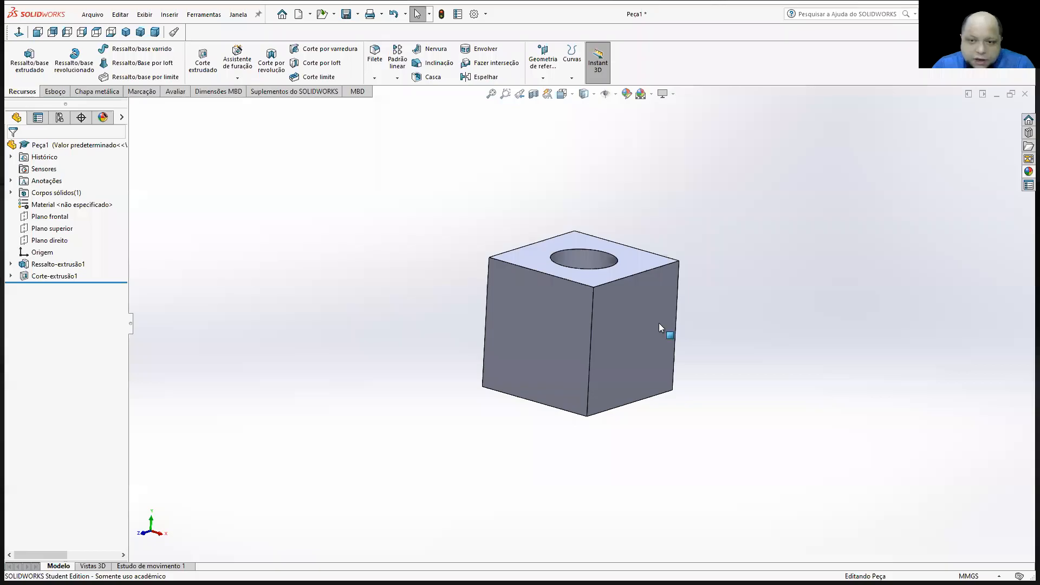
pyautogui.click(1025, 94)
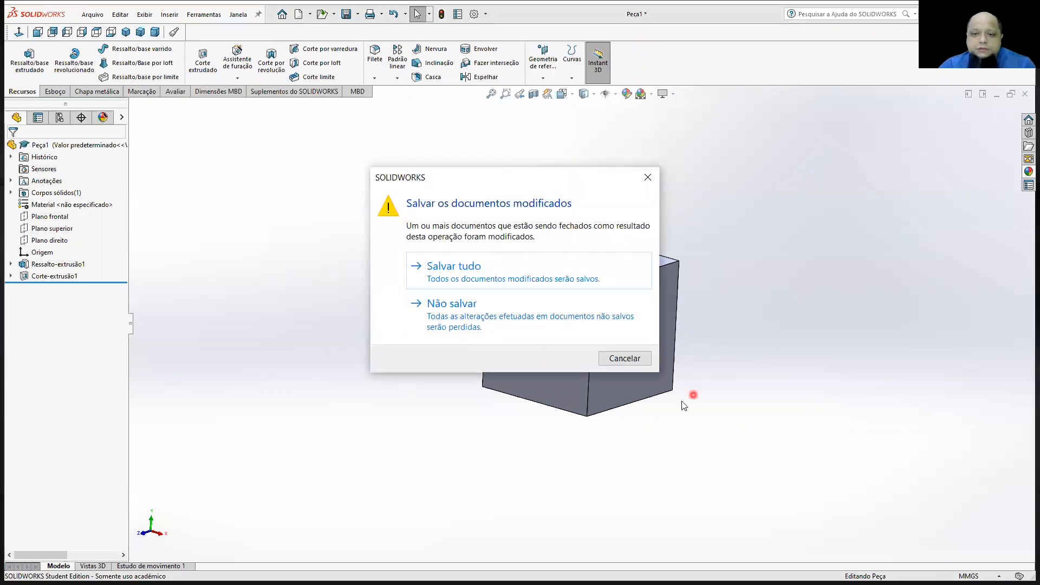
pyautogui.click(650, 177)
pyautogui.moveTo(736, 323); pyautogui.dragTo(716, 346, button='middle')
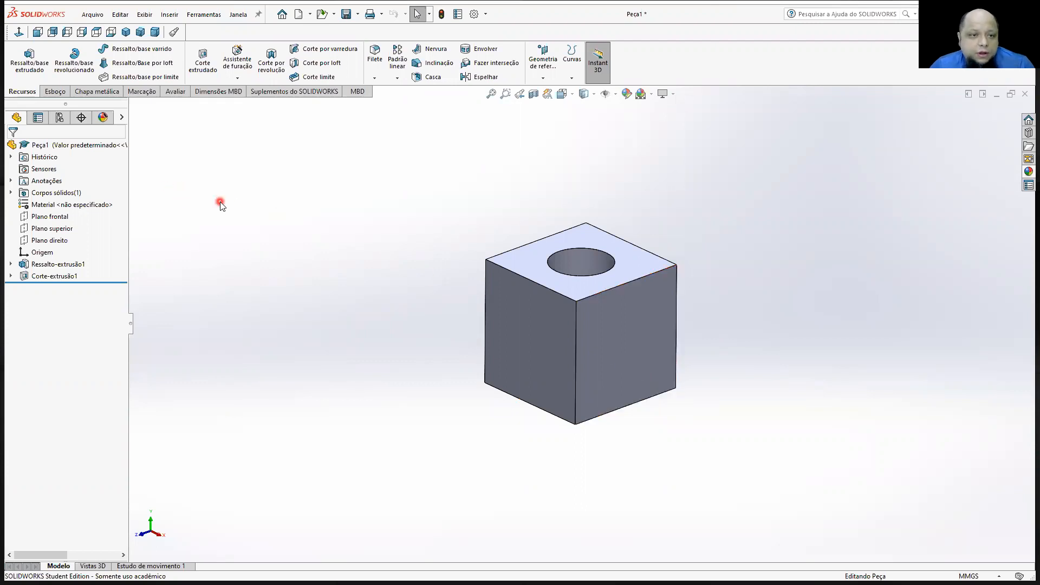
# Assign the AISI 304 steel (Aço) material from the SOLIDWORKS materials library to the part
pyautogui.rightClick(71, 206)
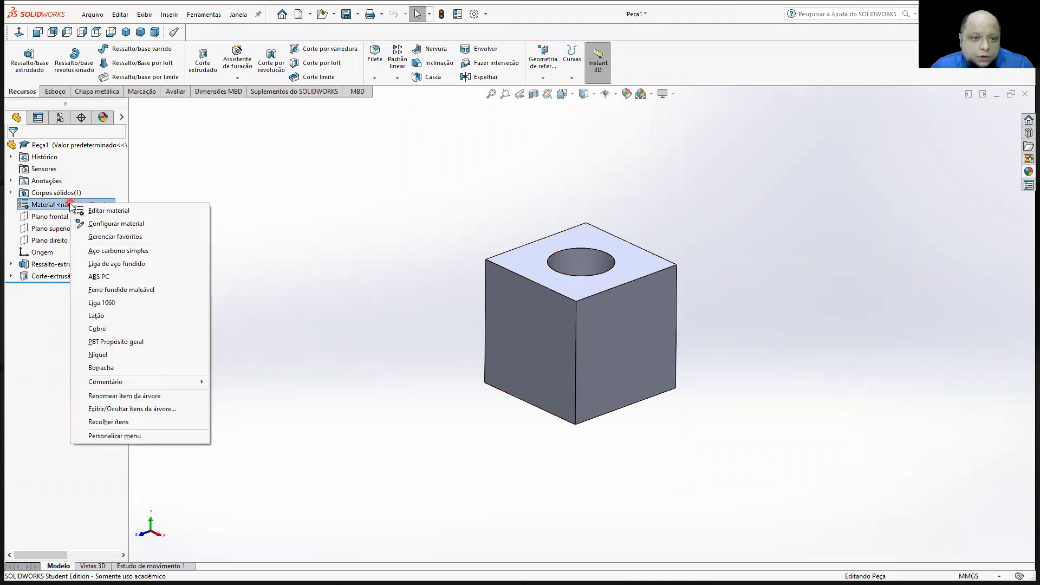
pyautogui.click(106, 210)
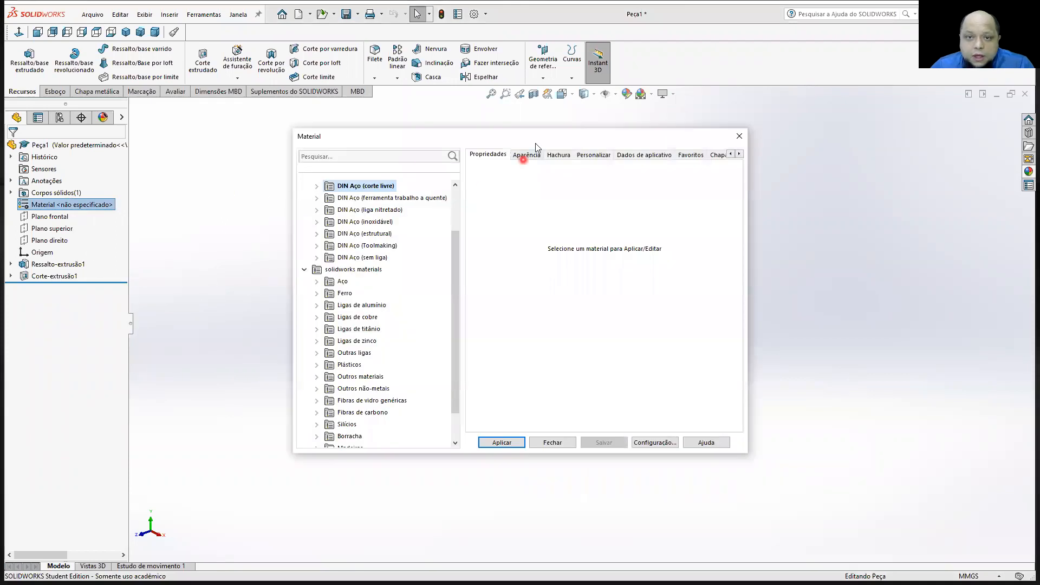
pyautogui.moveTo(537, 140); pyautogui.dragTo(316, 78)
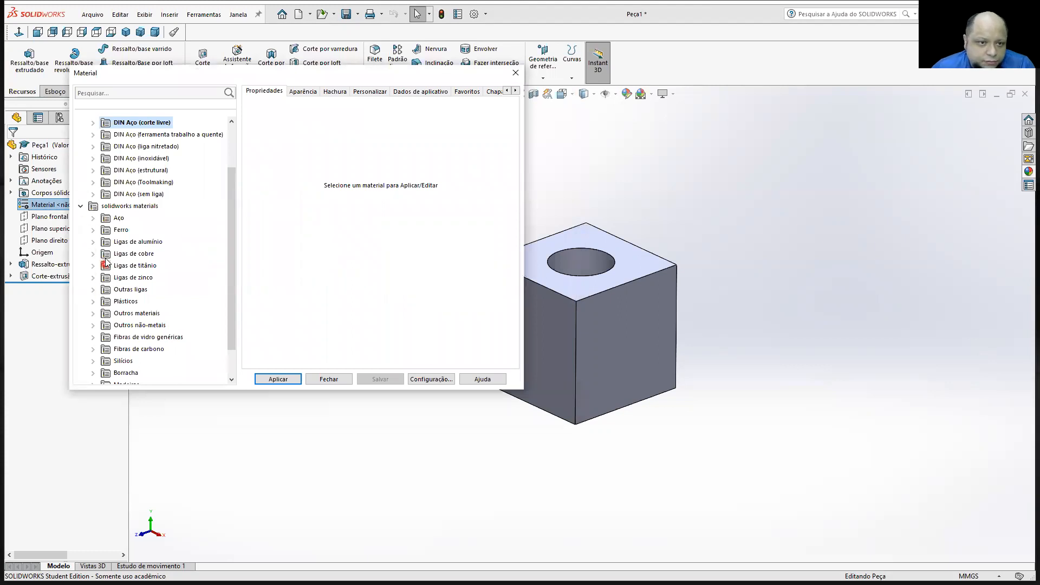
pyautogui.click(95, 219)
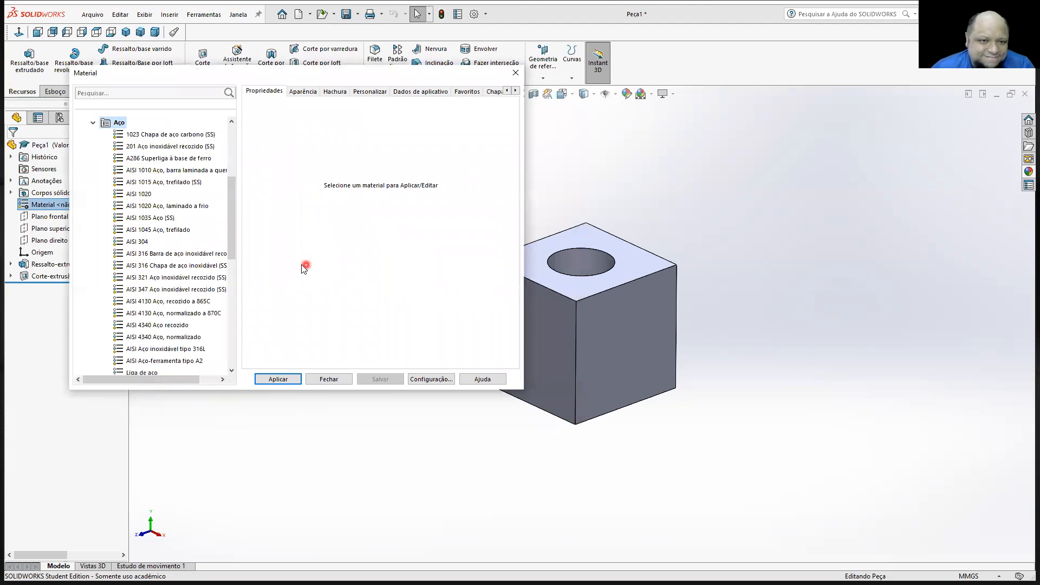
pyautogui.moveTo(233, 222)
pyautogui.mouseDown()
pyautogui.moveTo(231, 234)
pyautogui.moveTo(230, 218)
pyautogui.mouseUp()
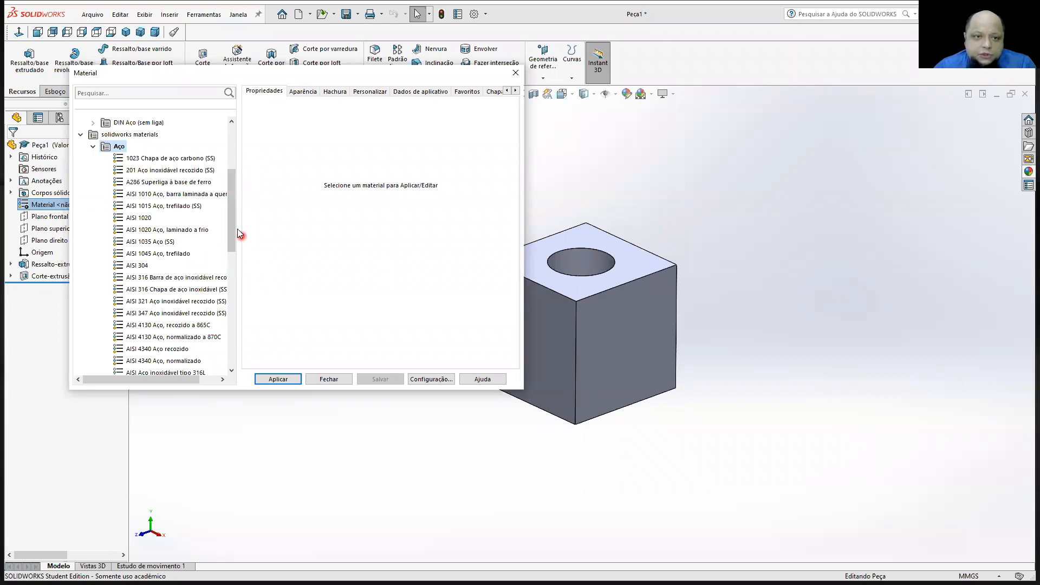
pyautogui.moveTo(234, 221)
pyautogui.mouseDown()
pyautogui.moveTo(232, 238)
pyautogui.moveTo(239, 222)
pyautogui.mouseUp()
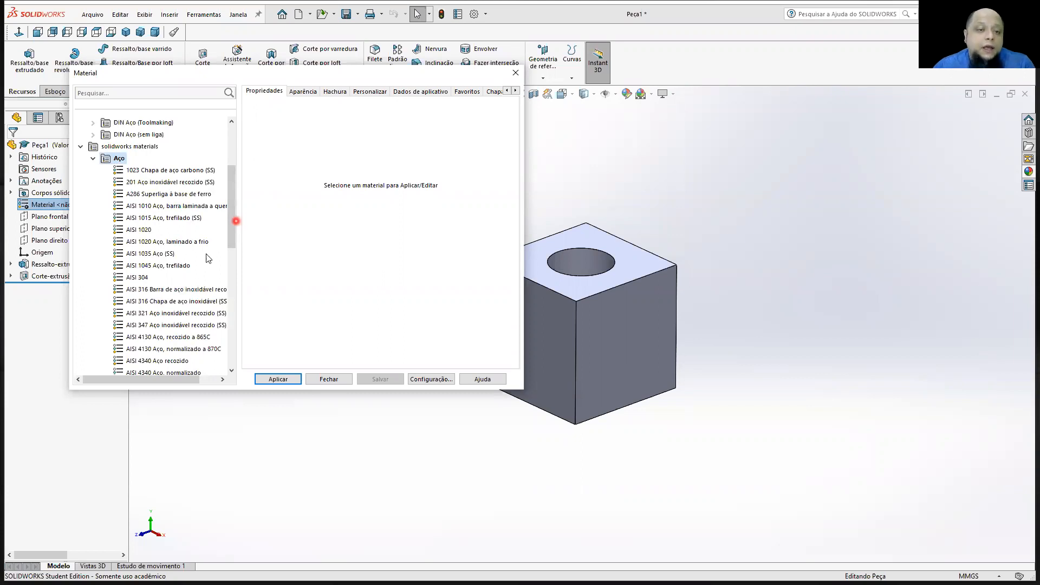
pyautogui.click(148, 278)
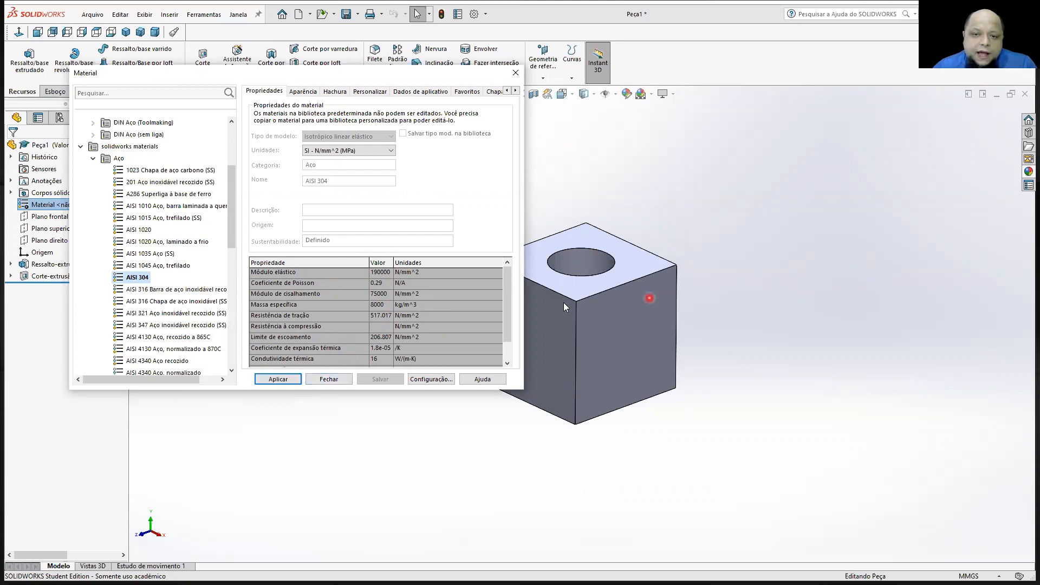
pyautogui.click(278, 379)
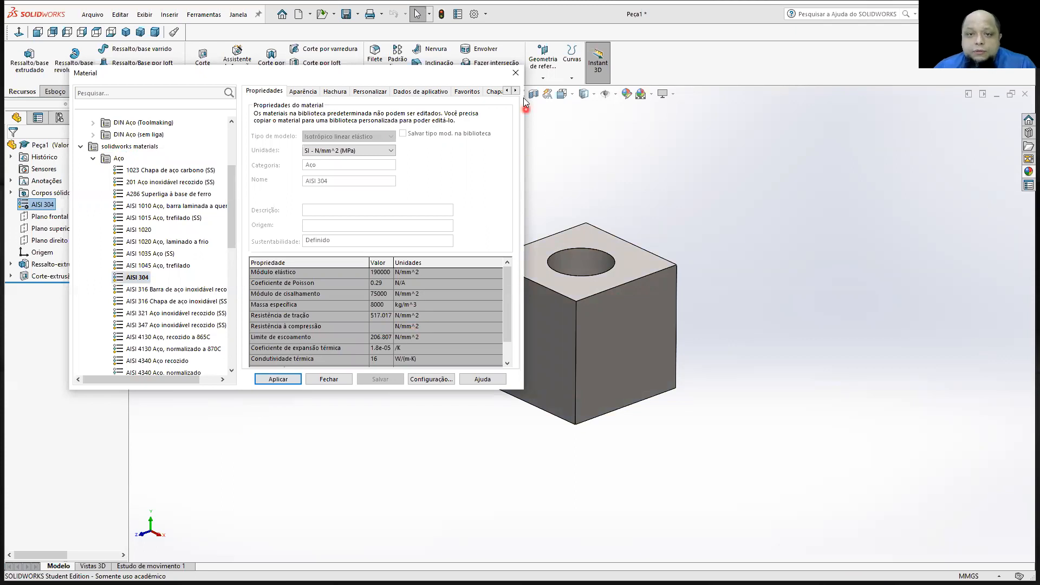
pyautogui.click(515, 73)
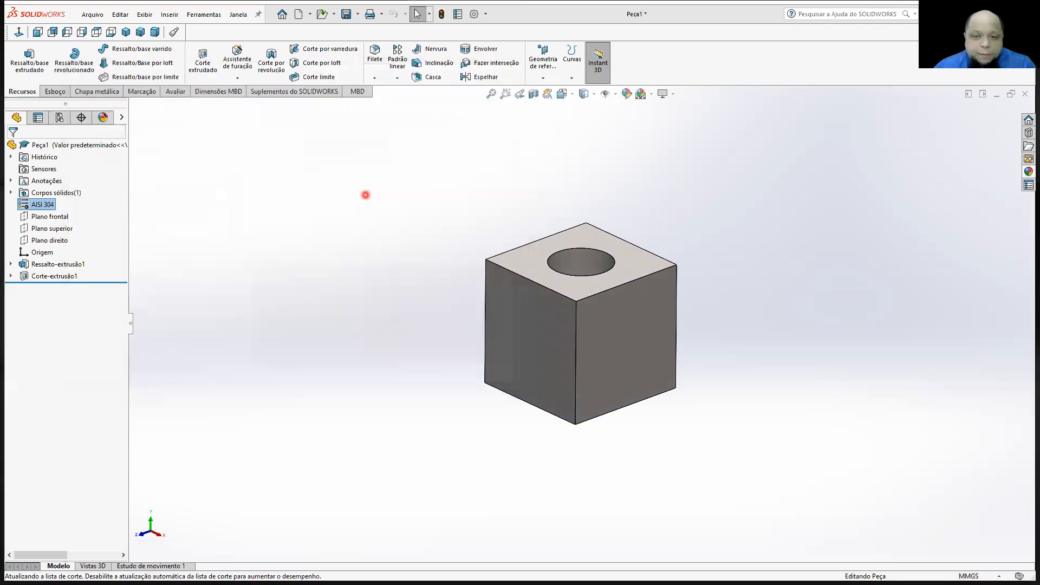
# Examine the steel part's mass properties and the mass property unit options, leaving the options unchanged
pyautogui.moveTo(572, 320)
pyautogui.mouseDown(button='middle')
pyautogui.moveTo(588, 430)
pyautogui.moveTo(587, 348)
pyautogui.moveTo(753, 353)
pyautogui.moveTo(752, 318)
pyautogui.moveTo(604, 341)
pyautogui.moveTo(587, 316)
pyautogui.mouseUp(button='middle')
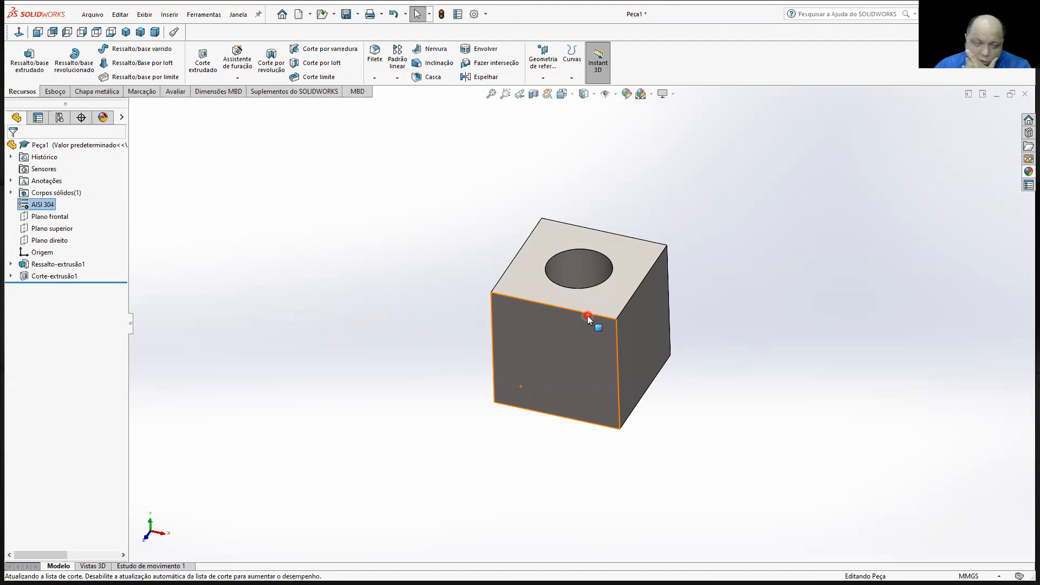
pyautogui.moveTo(610, 344); pyautogui.dragTo(606, 309, button='middle')
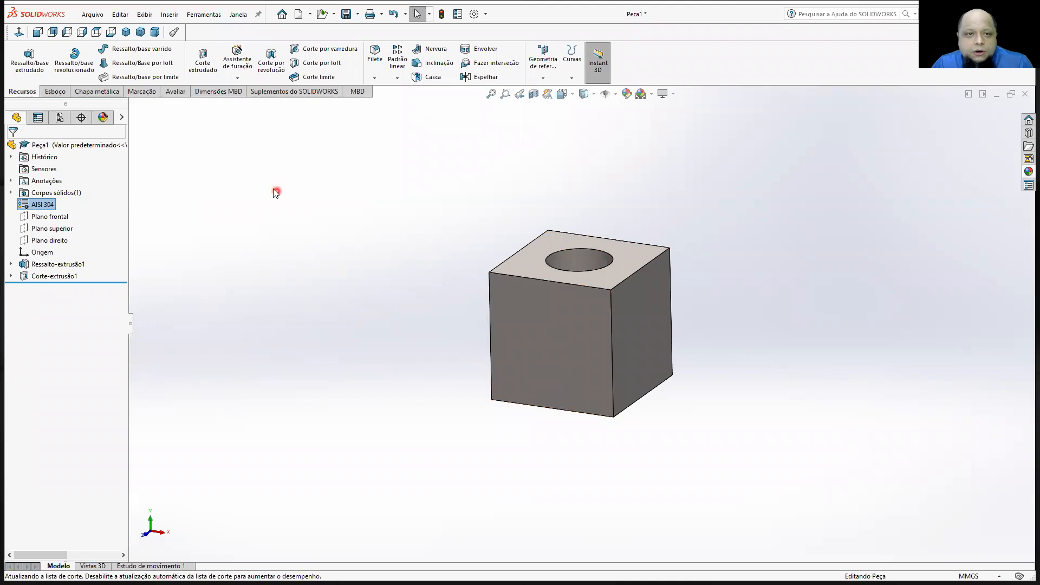
pyautogui.click(172, 92)
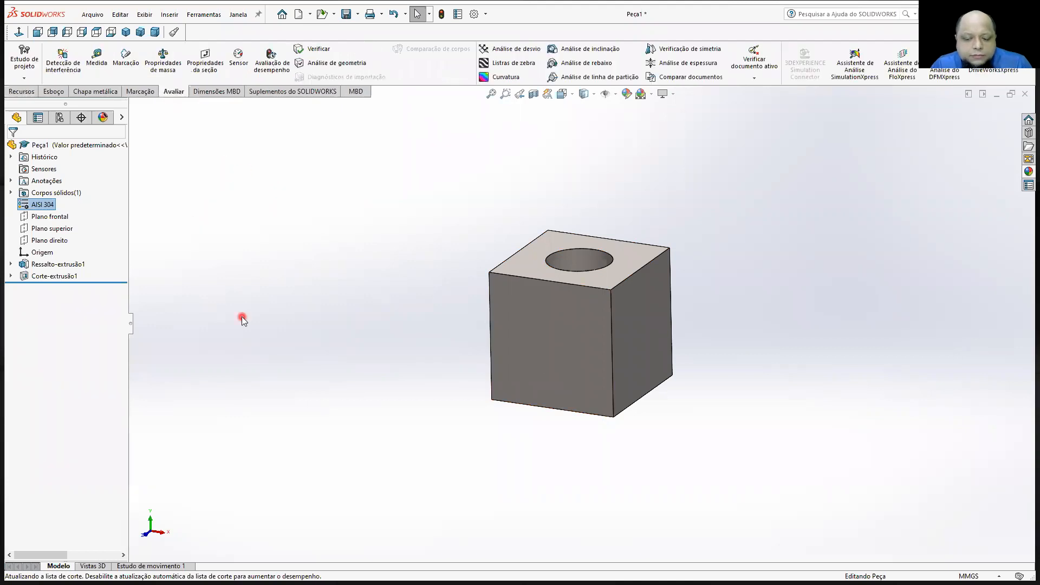
pyautogui.click(164, 56)
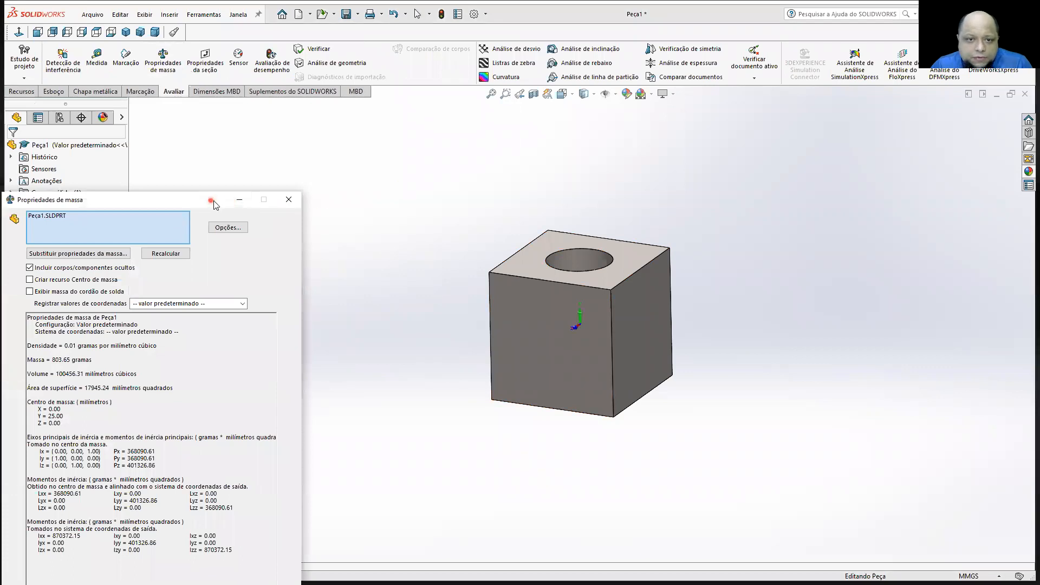
pyautogui.moveTo(216, 201); pyautogui.dragTo(363, 50)
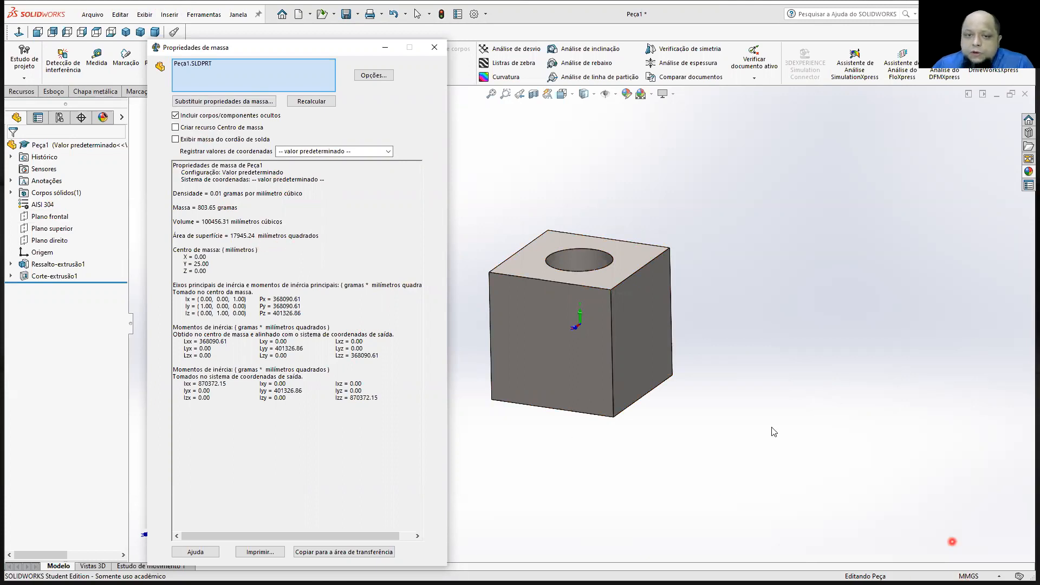
pyautogui.click(371, 76)
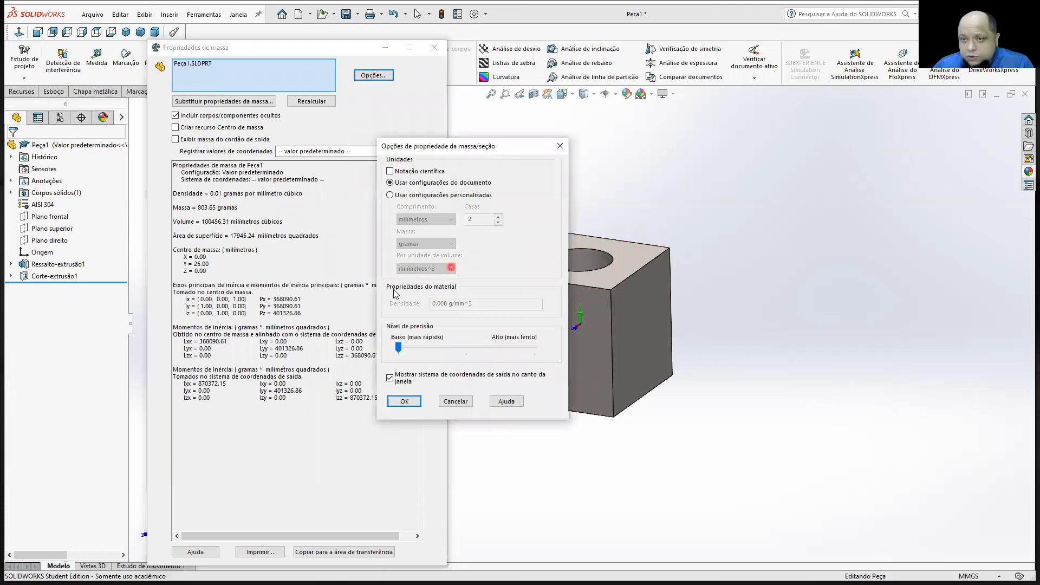
pyautogui.click(560, 146)
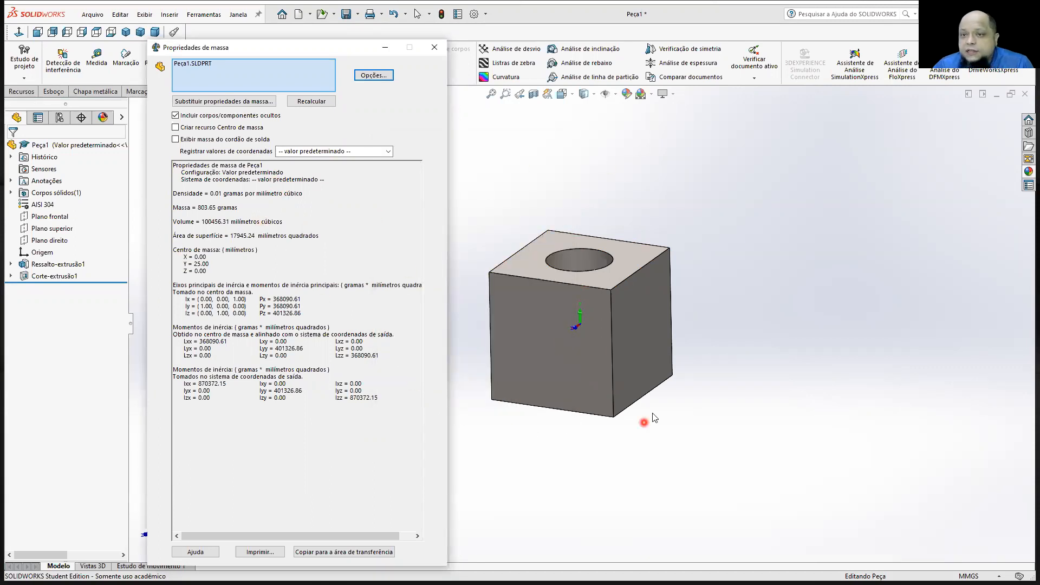
pyautogui.click(434, 47)
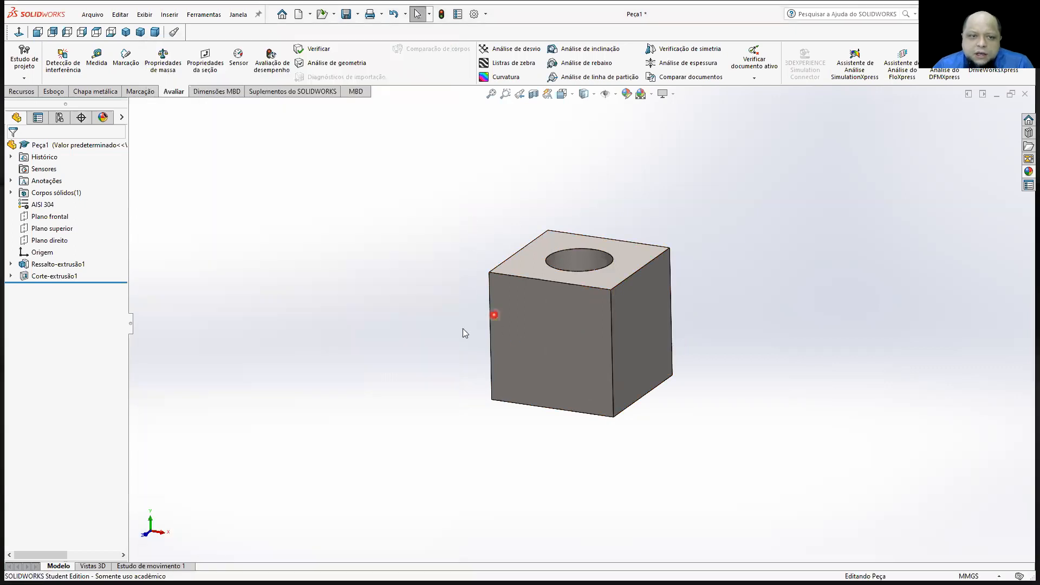
# Replace the part's material with 6061-O (SS) from the aluminium alloys (Ligas de alumínio)
pyautogui.rightClick(43, 205)
pyautogui.click(85, 215)
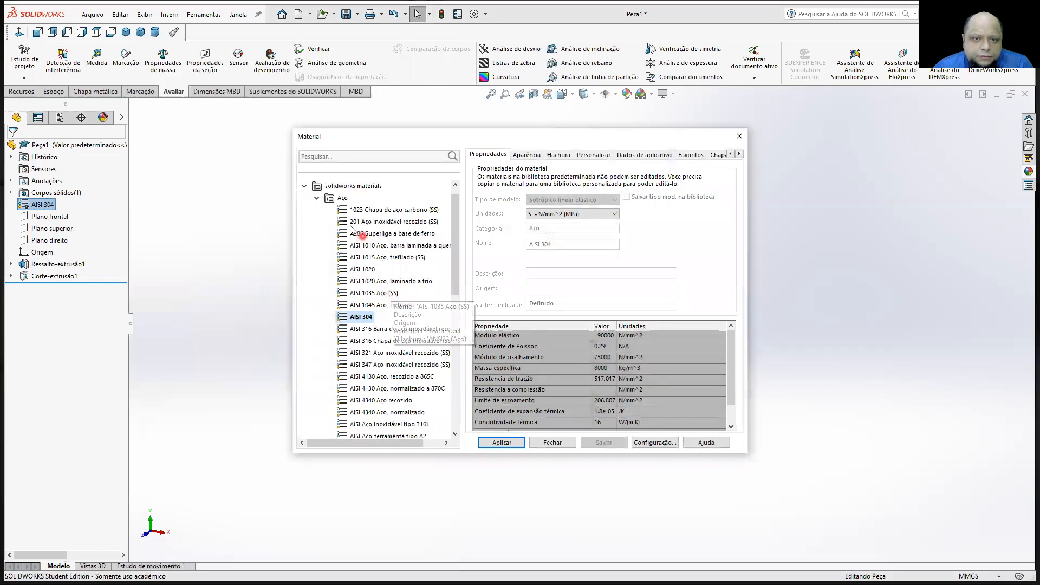
pyautogui.click(317, 197)
pyautogui.doubleClick(331, 234)
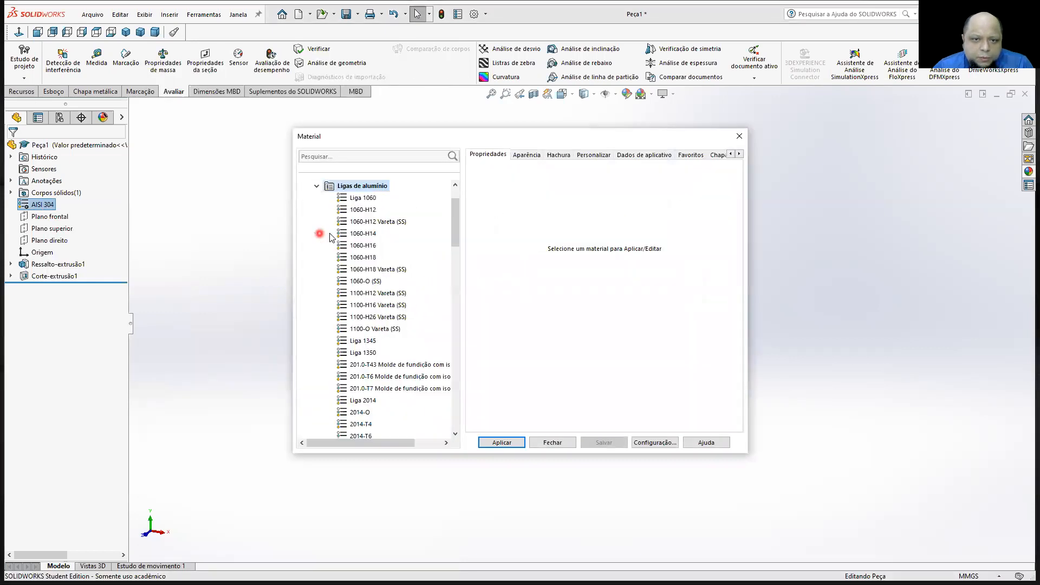
pyautogui.scroll(-3, 388, 279)
pyautogui.scroll(-15, 368, 286)
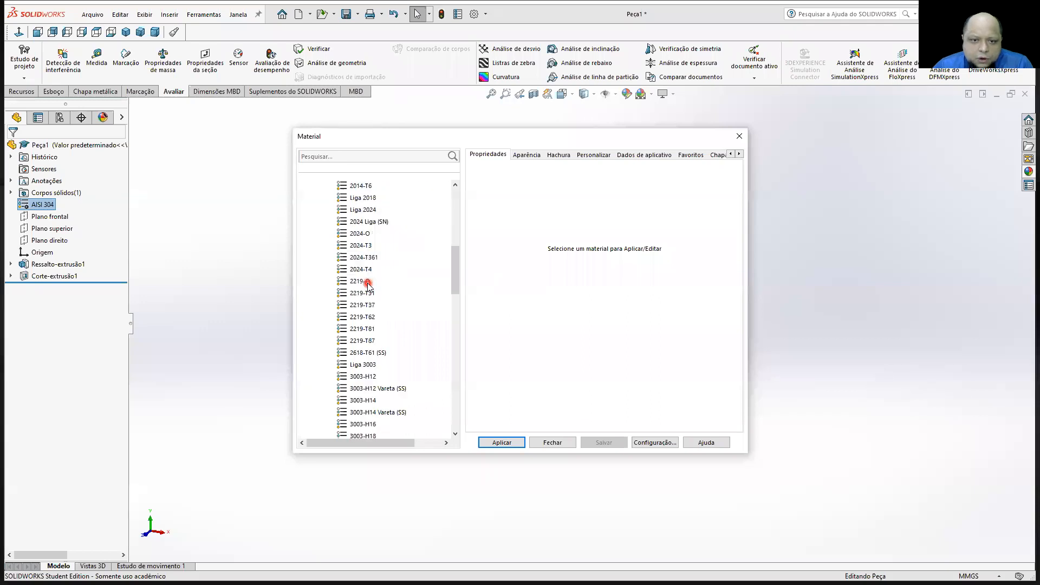
pyautogui.scroll(-3, 370, 286)
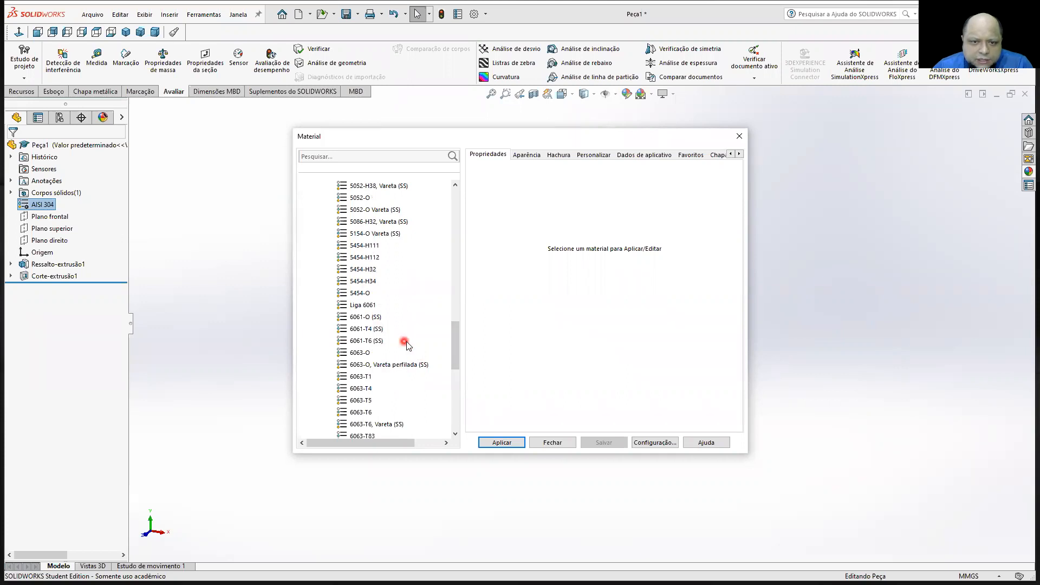
pyautogui.click(366, 316)
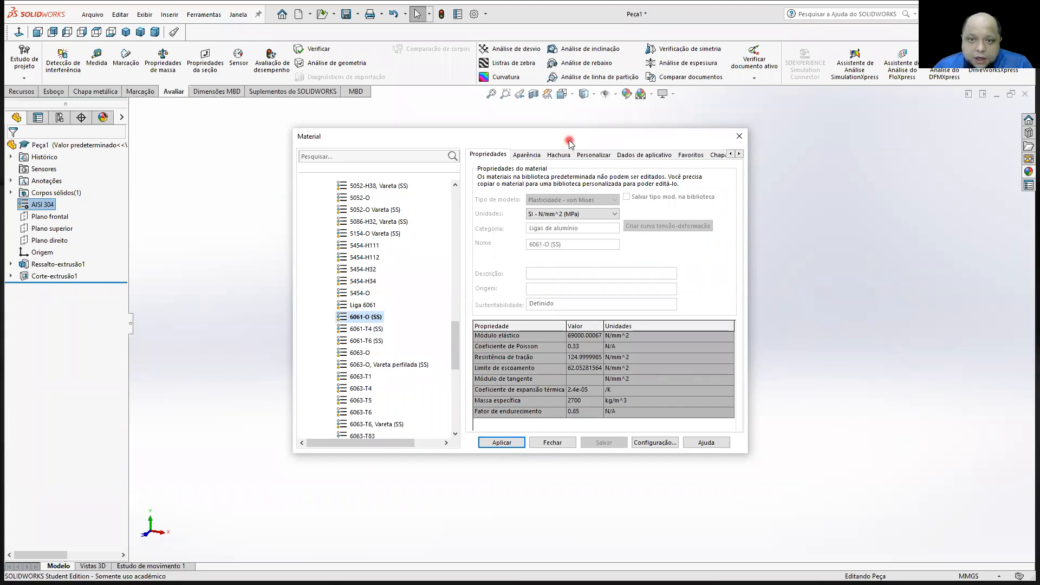
pyautogui.moveTo(360, 145); pyautogui.dragTo(149, 143)
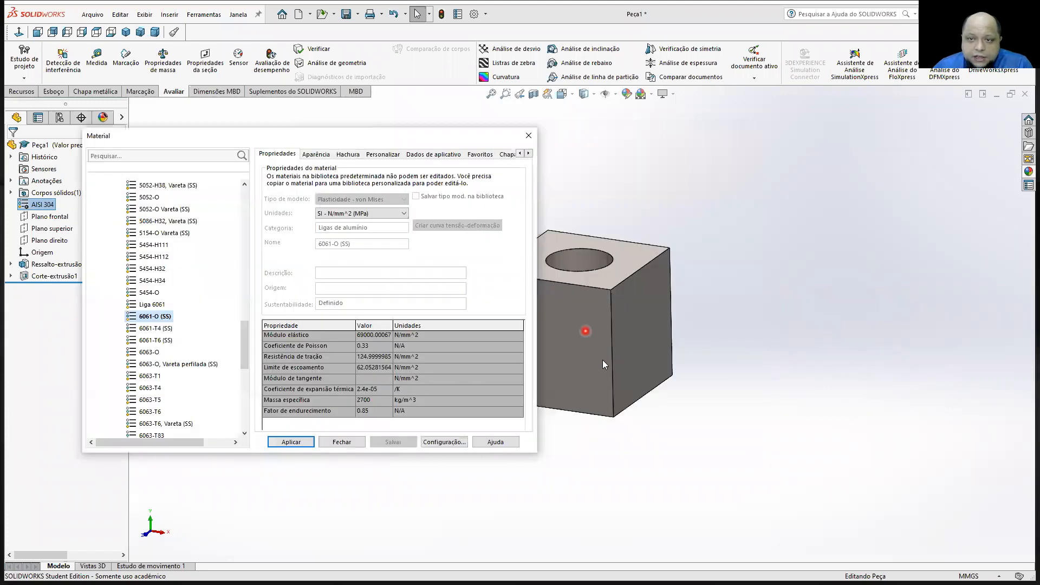
pyautogui.click(291, 442)
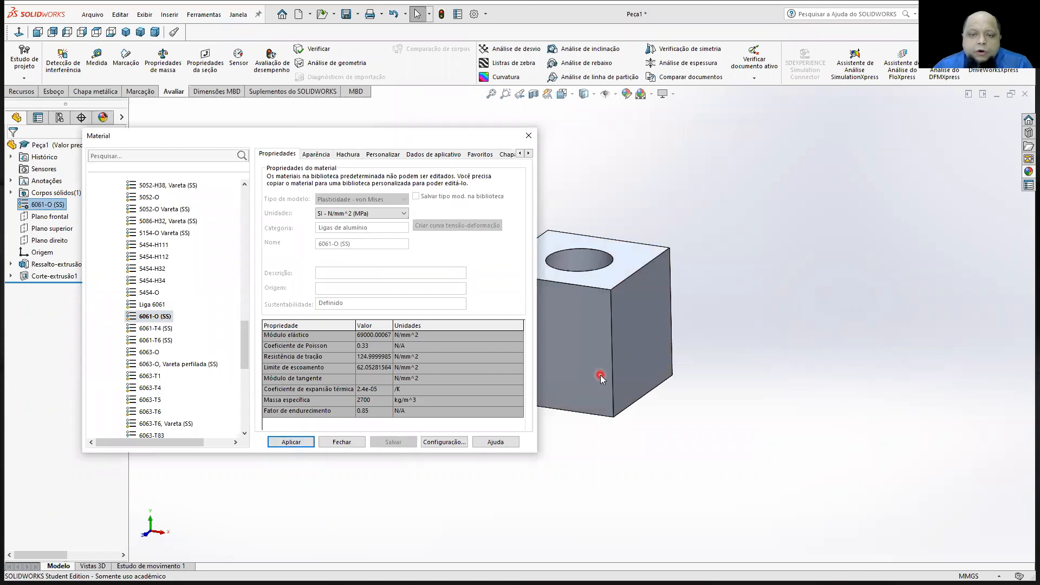
pyautogui.click(528, 135)
# Evaluate the mass properties of the aluminium part and inspect the cube from several angles
pyautogui.moveTo(643, 239); pyautogui.dragTo(596, 255, button='middle')
pyautogui.click(164, 59)
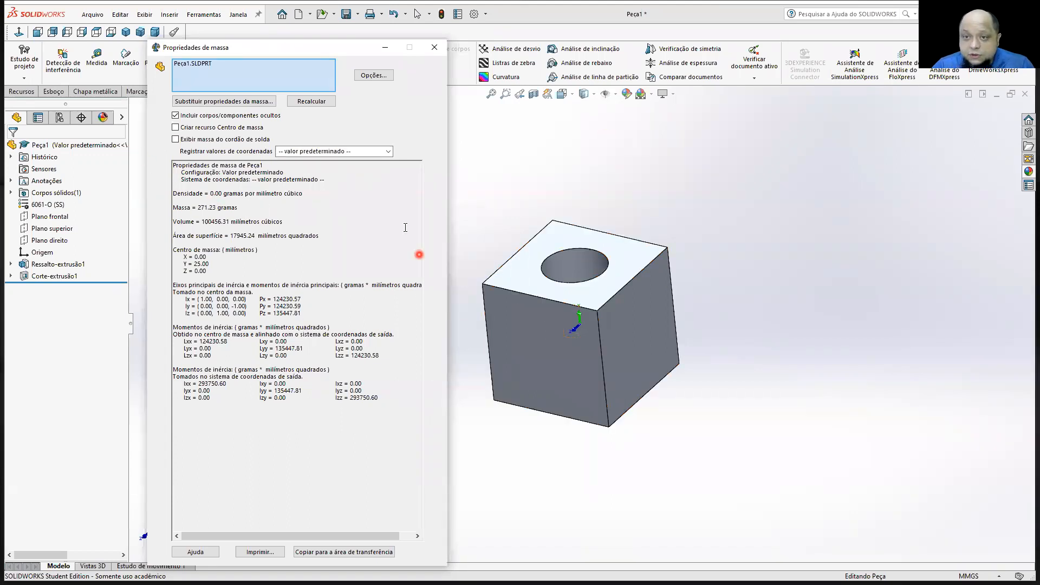
pyautogui.click(432, 45)
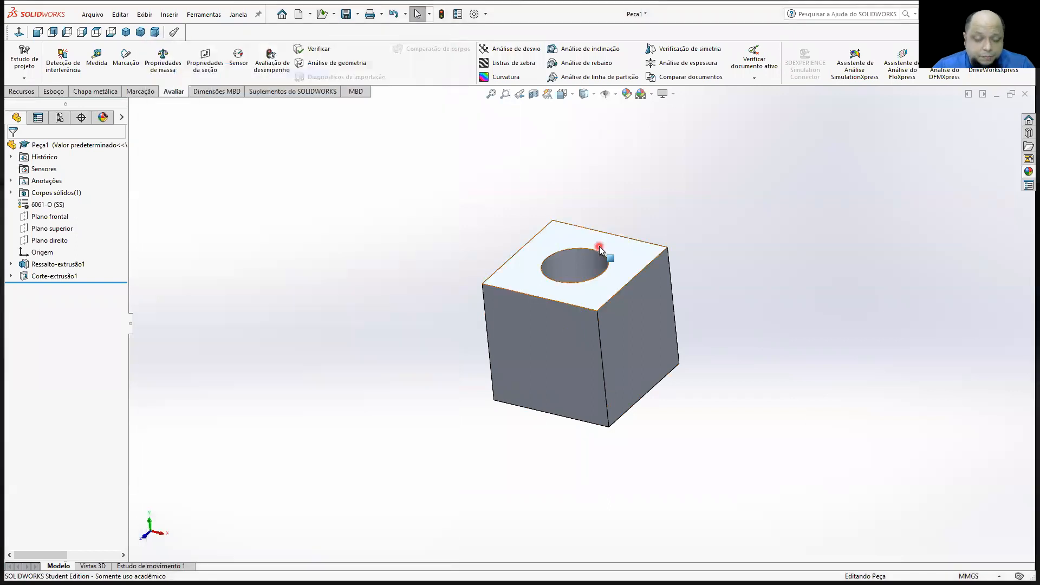
pyautogui.scroll(2, 599, 246)
pyautogui.moveTo(599, 241); pyautogui.dragTo(626, 242, button='middle')
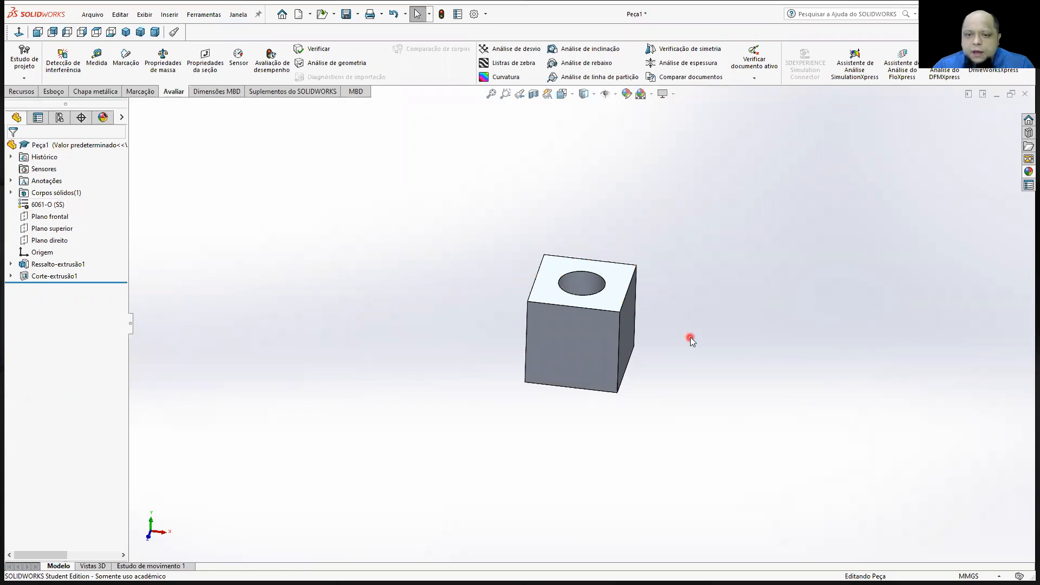
pyautogui.scroll(-3, 691, 340)
pyautogui.moveTo(414, 353); pyautogui.dragTo(396, 316, button='middle')
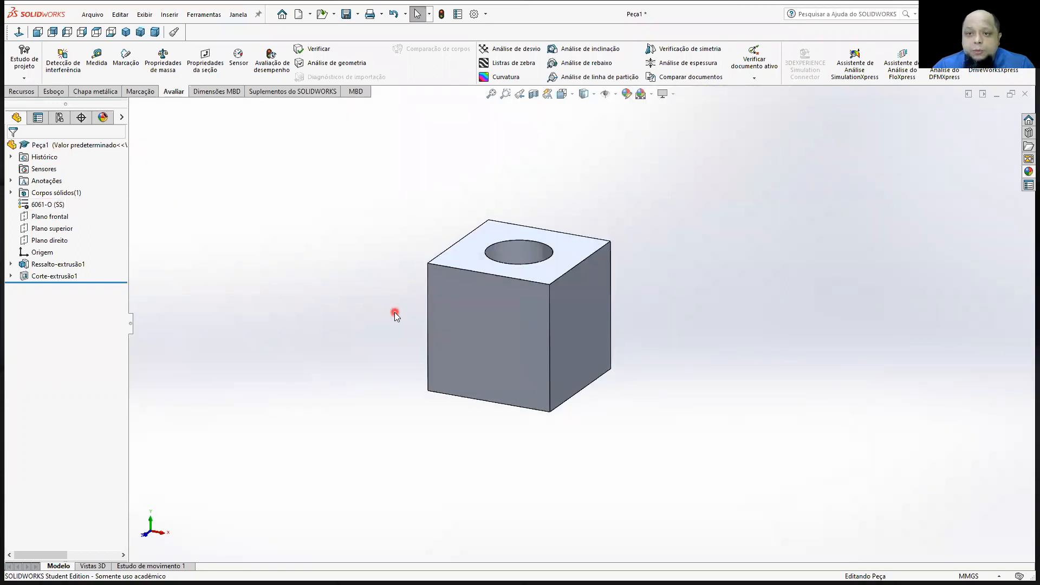
# Apply the yellow (Amarelo) solid appearance to the cube and replace it with red (Vermelho)
pyautogui.click(1029, 171)
pyautogui.click(864, 138)
pyautogui.click(865, 126)
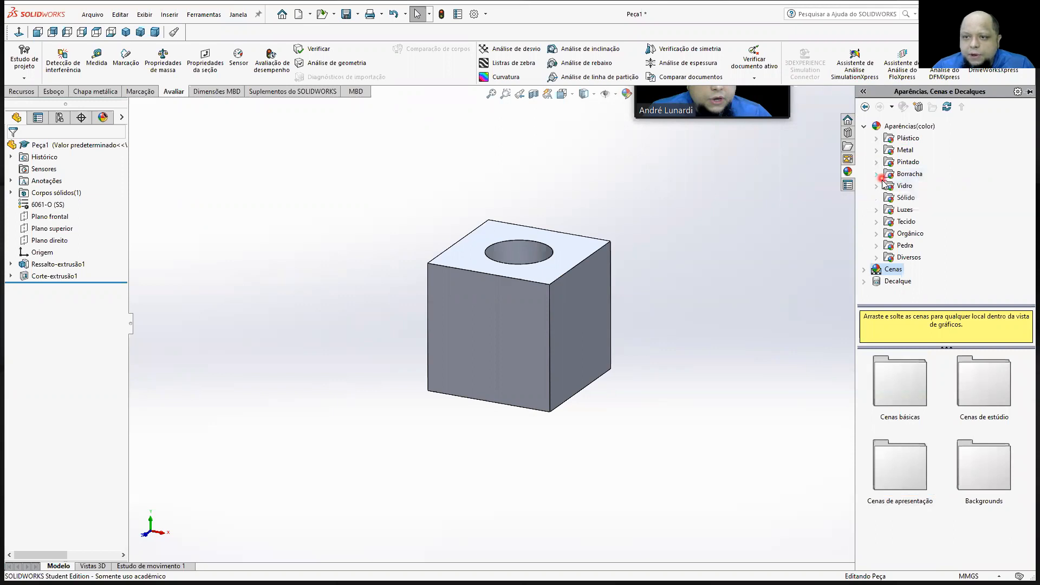
pyautogui.click(888, 197)
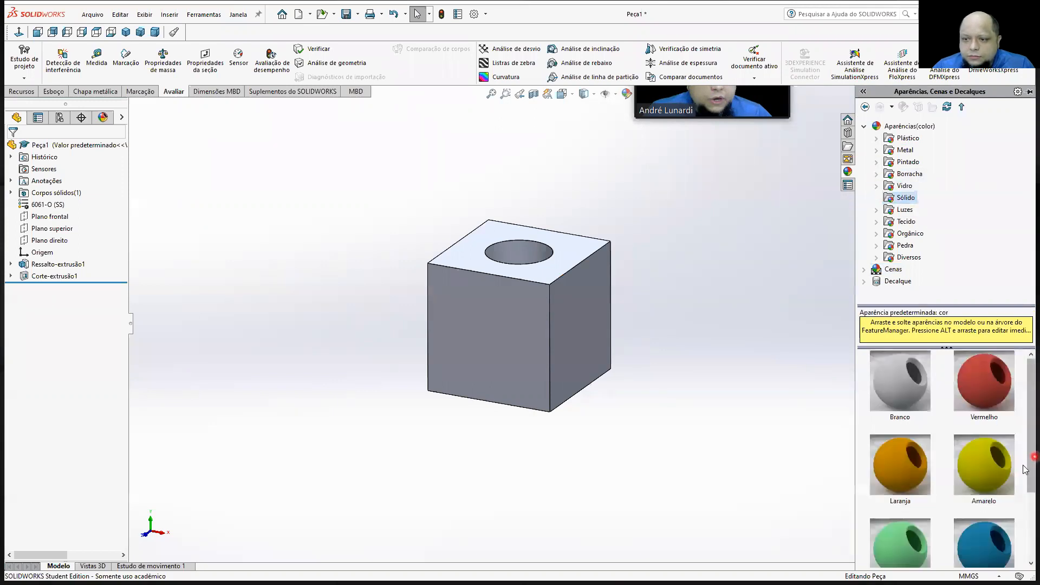
pyautogui.doubleClick(997, 469)
pyautogui.moveTo(650, 320); pyautogui.dragTo(623, 336, button='middle')
pyautogui.doubleClick(984, 381)
pyautogui.moveTo(694, 256); pyautogui.dragTo(609, 336, button='middle')
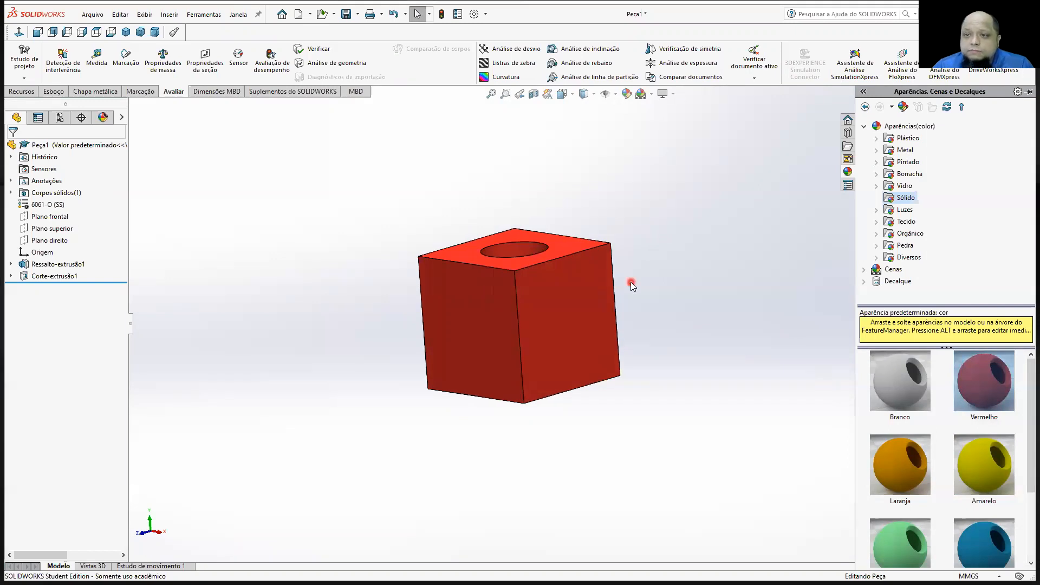
# Apply the white low-gloss plastic appearance (plástico de baixo brilho branco) to the cube
pyautogui.click(877, 138)
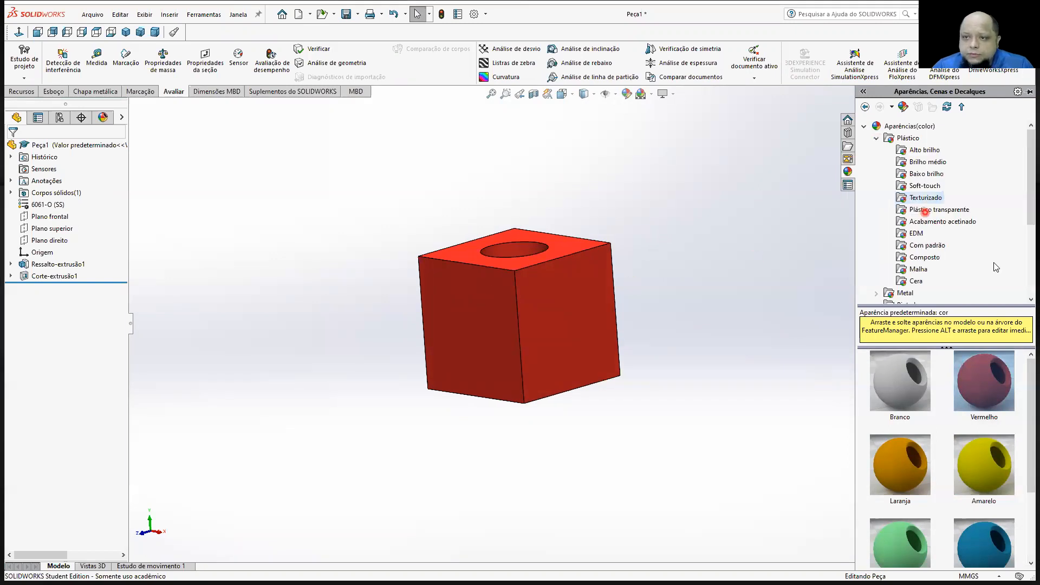
pyautogui.click(922, 173)
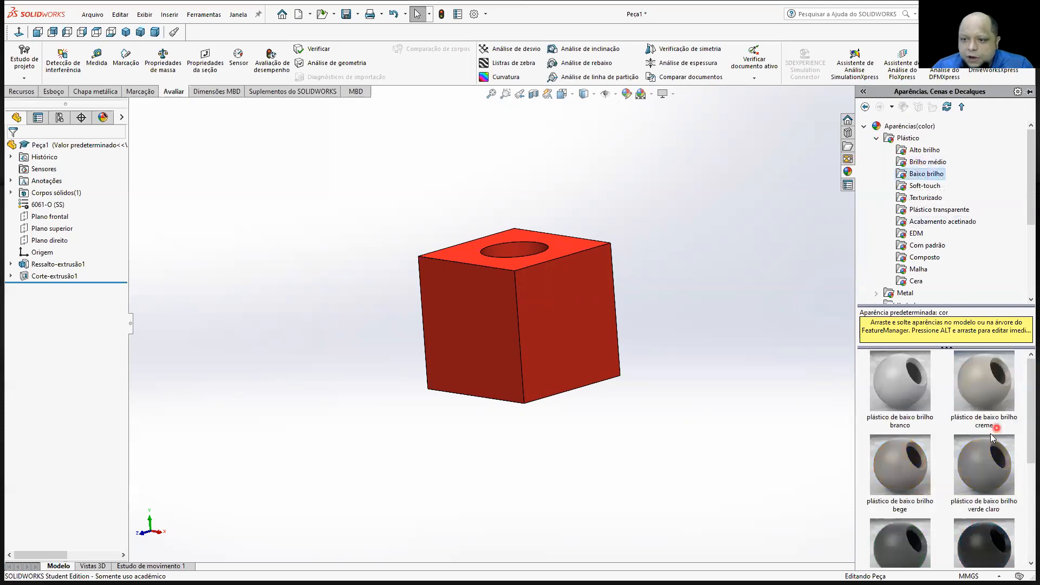
pyautogui.doubleClick(921, 381)
pyautogui.moveTo(511, 297)
pyautogui.mouseDown(button='middle')
pyautogui.moveTo(481, 325)
pyautogui.moveTo(518, 309)
pyautogui.mouseUp(button='middle')
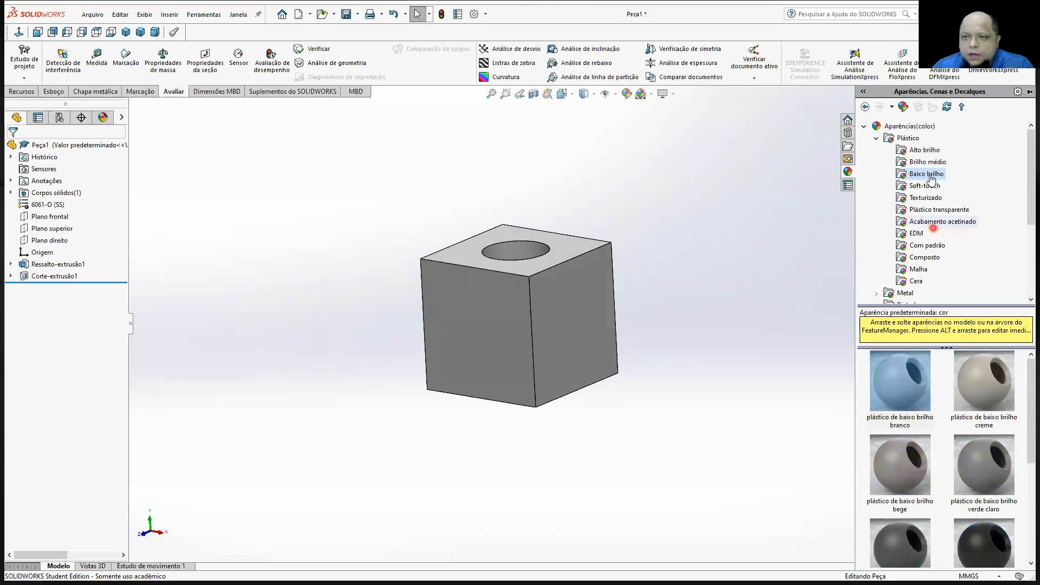
# Apply the diamond mesh plastic appearance (plástico de malha de diamante) to the cube
pyautogui.click(919, 269)
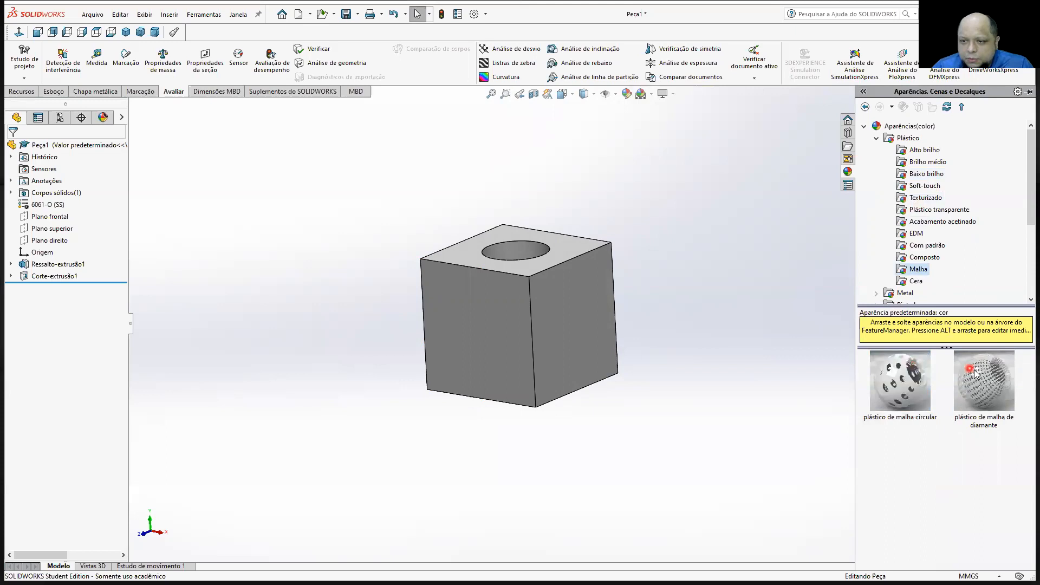
pyautogui.click(975, 373)
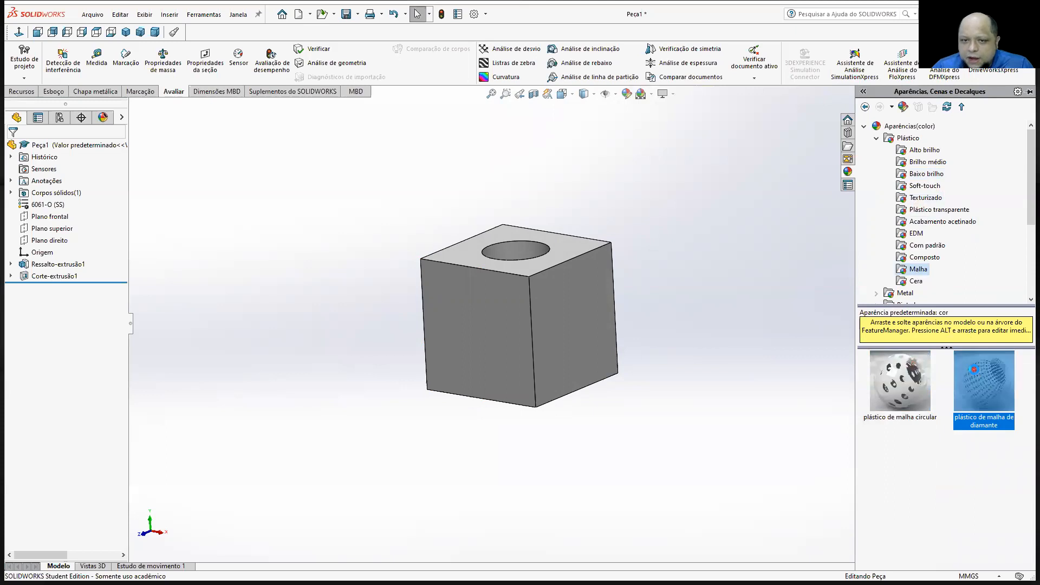
pyautogui.click(877, 140)
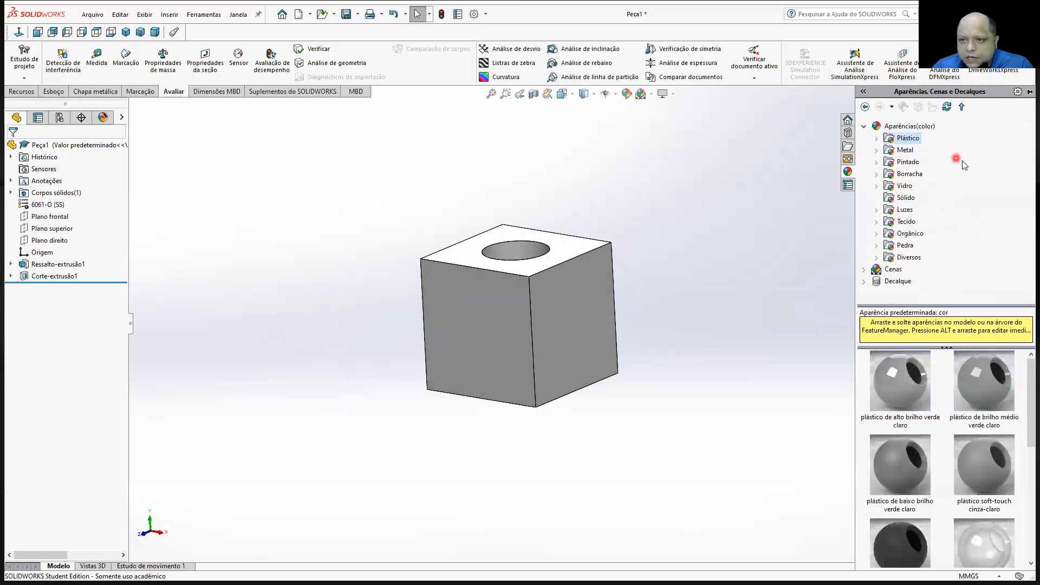
# Apply the clear glass appearance (vidro transparente) to the cube and replace it with the glossy mirror appearance (espelho)
pyautogui.click(878, 187)
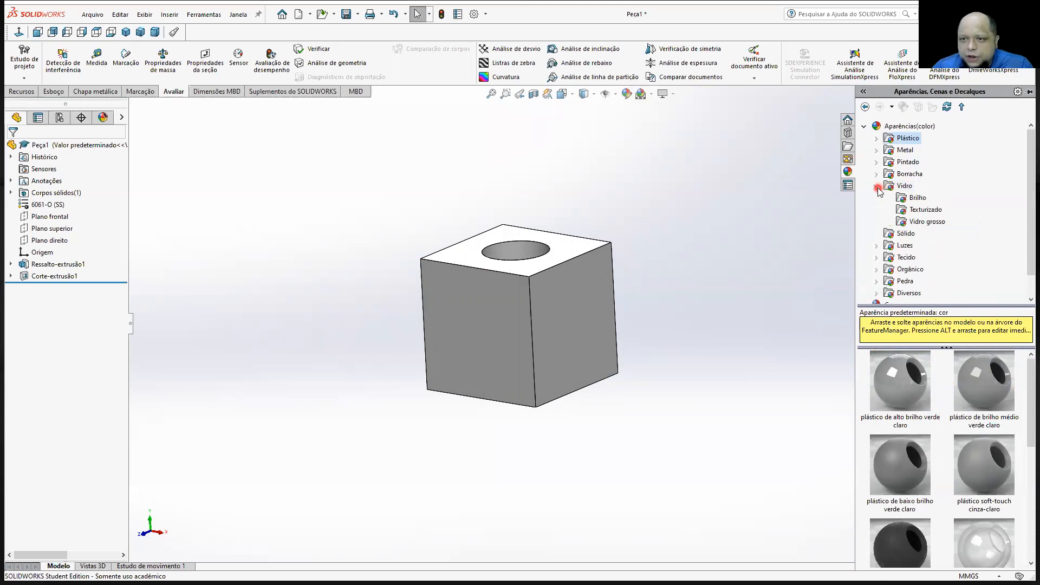
pyautogui.click(918, 198)
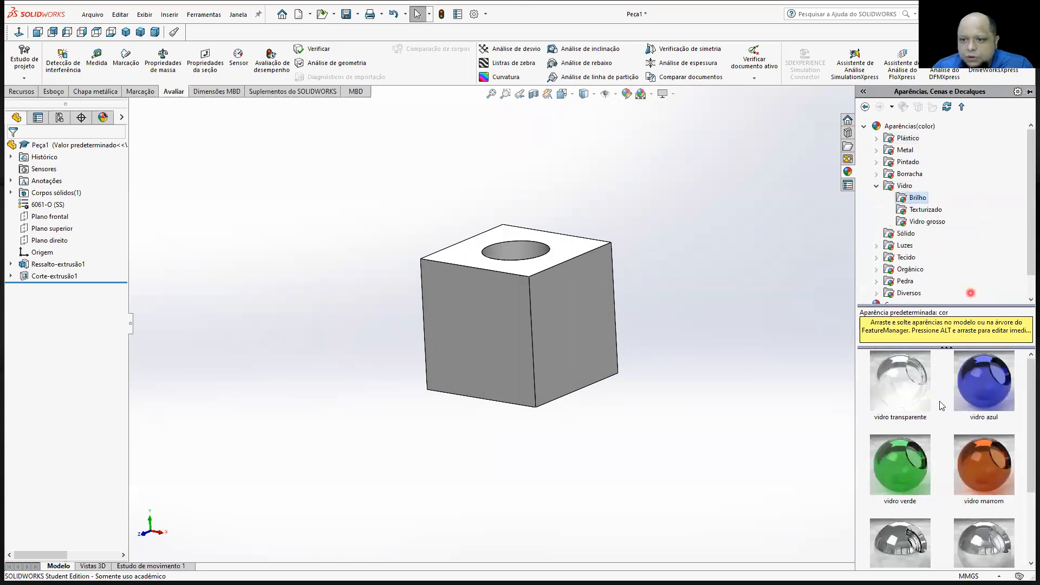
pyautogui.click(918, 409)
pyautogui.moveTo(918, 409); pyautogui.dragTo(562, 371)
pyautogui.moveTo(562, 372); pyautogui.dragTo(583, 360, button='middle')
pyautogui.doubleClick(882, 534)
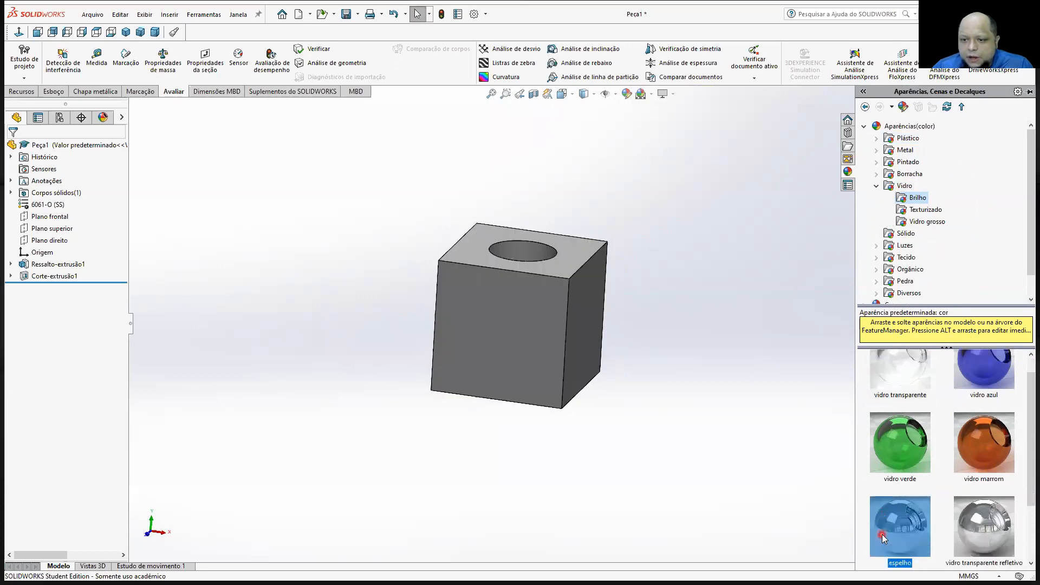
pyautogui.scroll(-2, 737, 433)
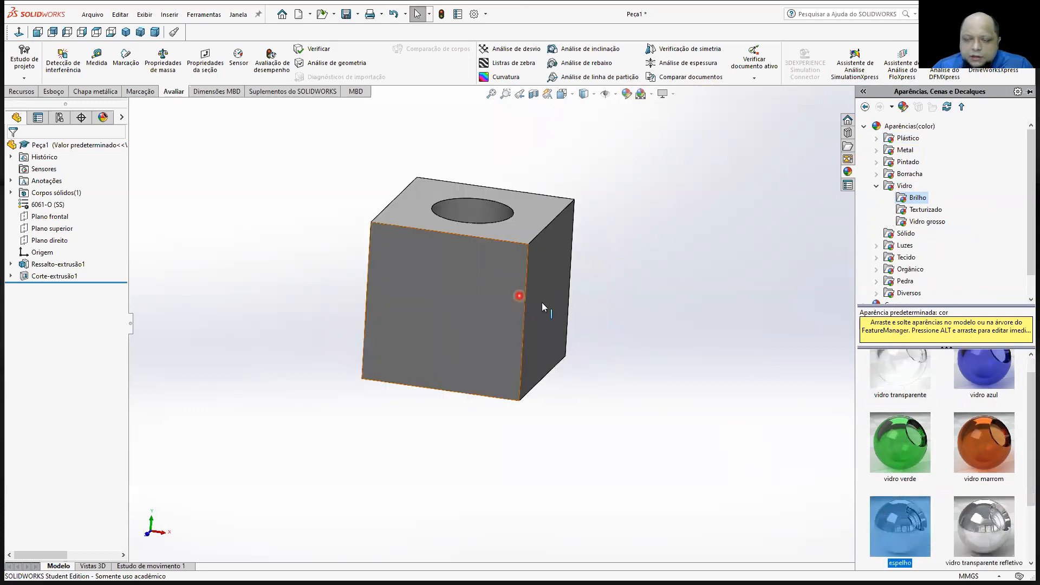
pyautogui.scroll(1, 633, 356)
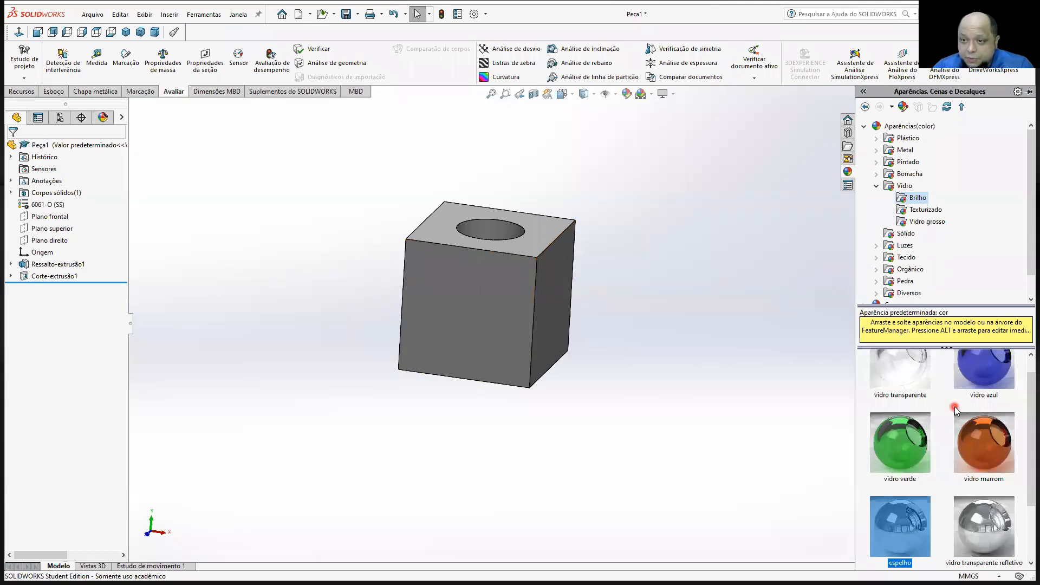
# Apply the beige cotton cloth appearance (algodão bege) to the cube and inspect its weave up close
pyautogui.click(877, 186)
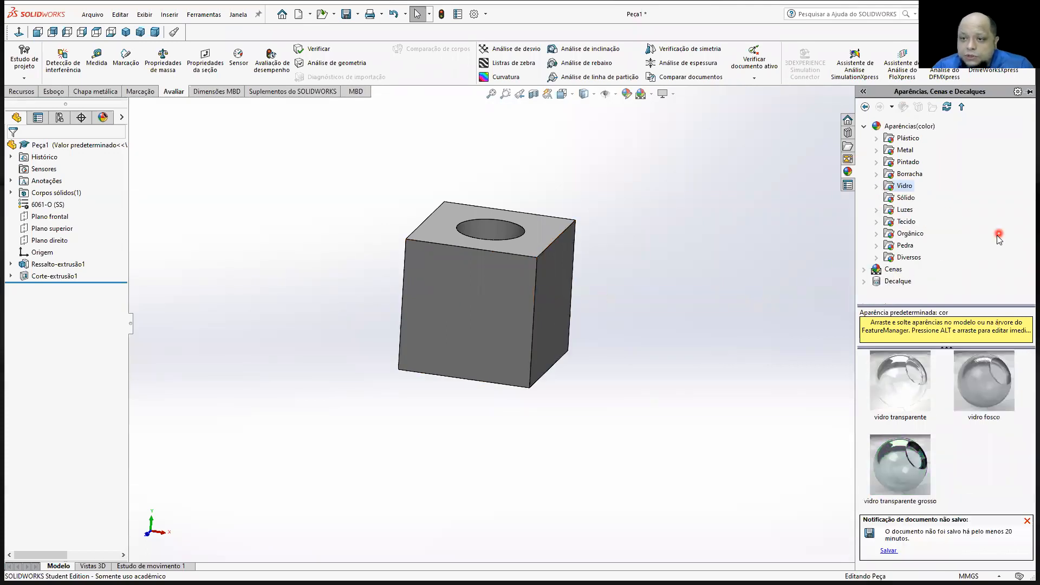
pyautogui.click(876, 222)
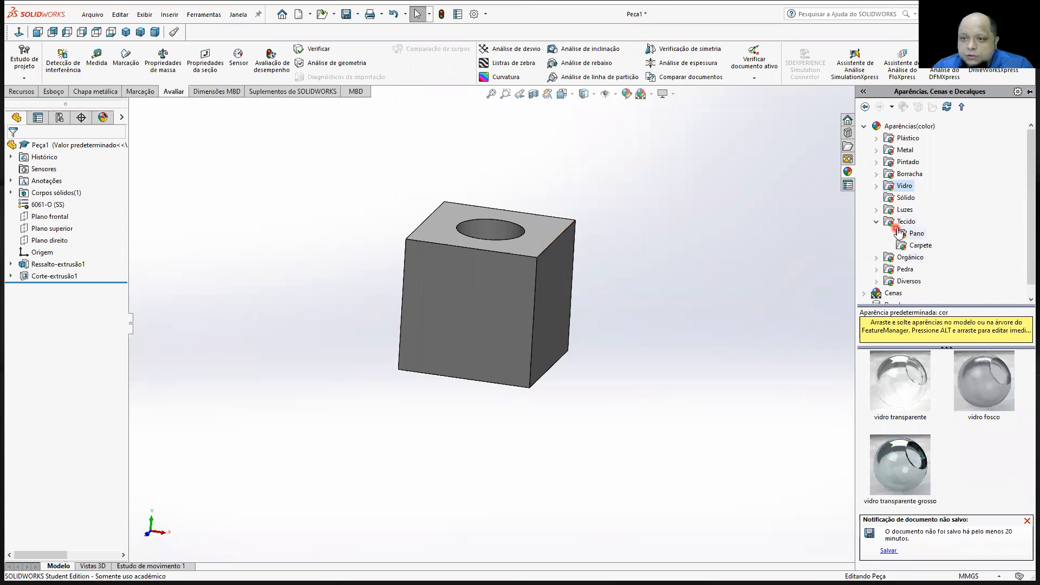
pyautogui.click(901, 234)
pyautogui.doubleClick(987, 386)
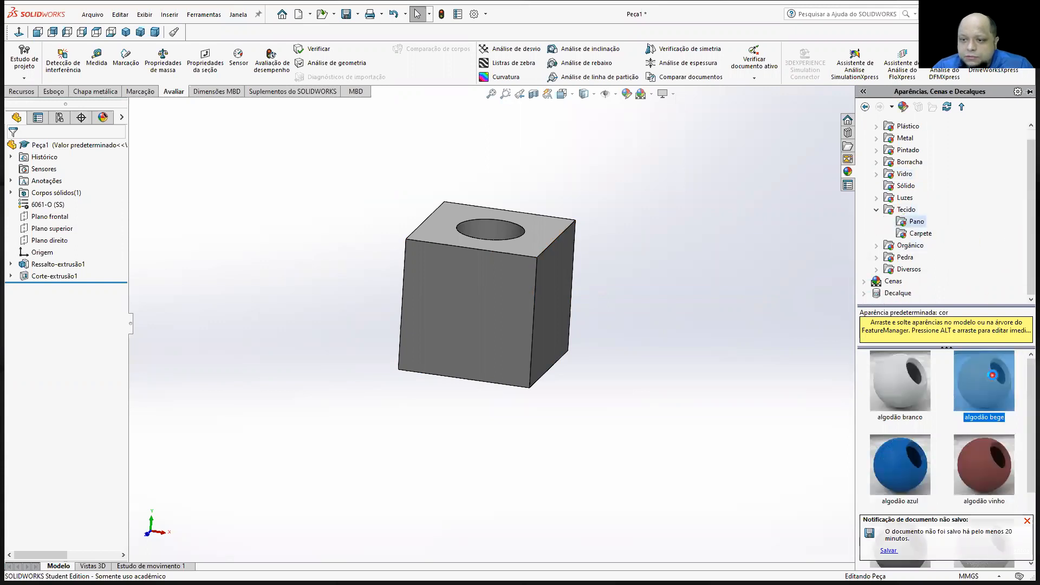
pyautogui.scroll(3, 491, 306)
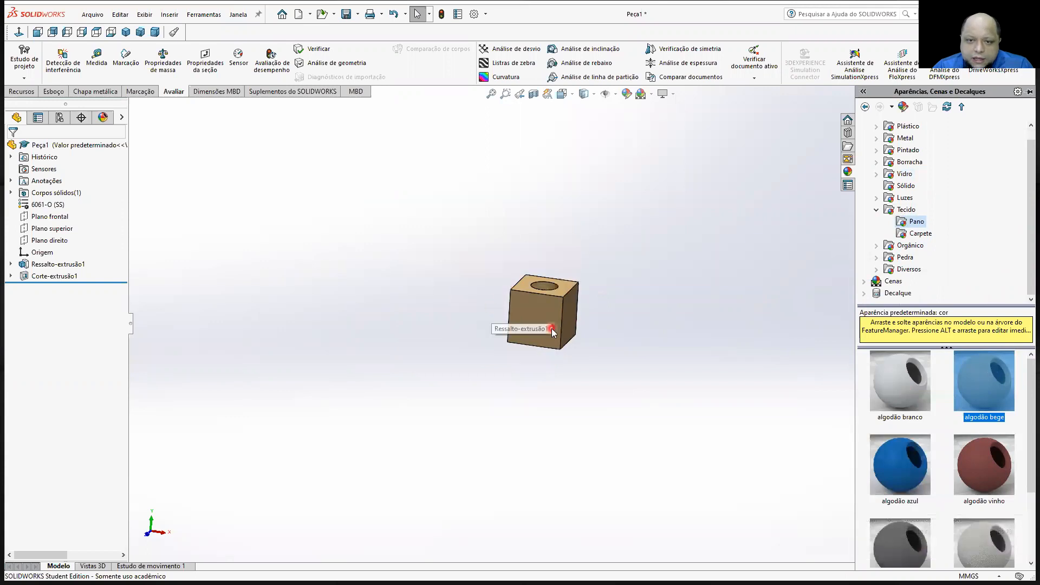
pyautogui.scroll(-8, 552, 329)
pyautogui.scroll(-5, 547, 293)
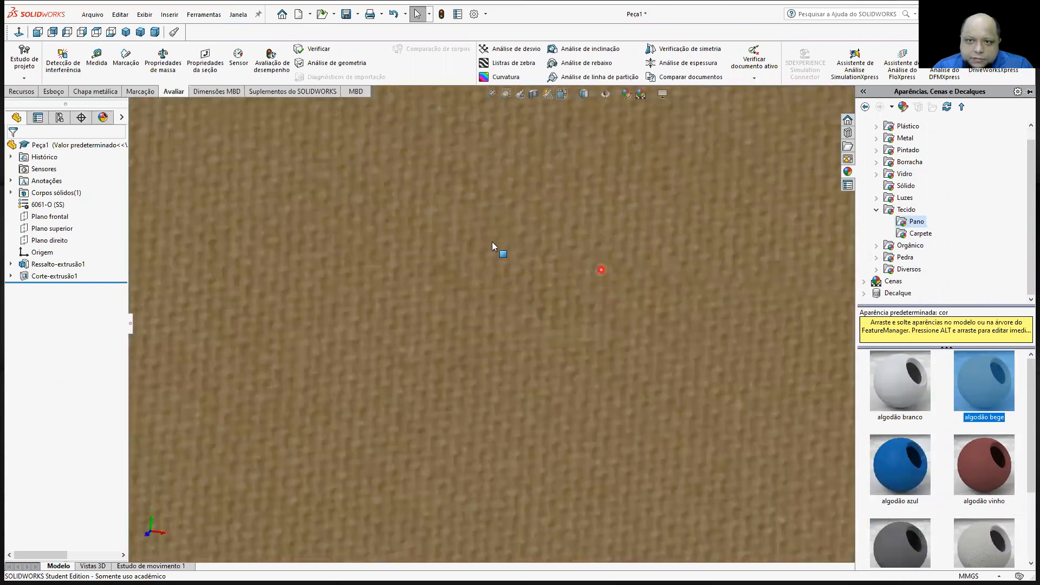
pyautogui.scroll(3, 499, 351)
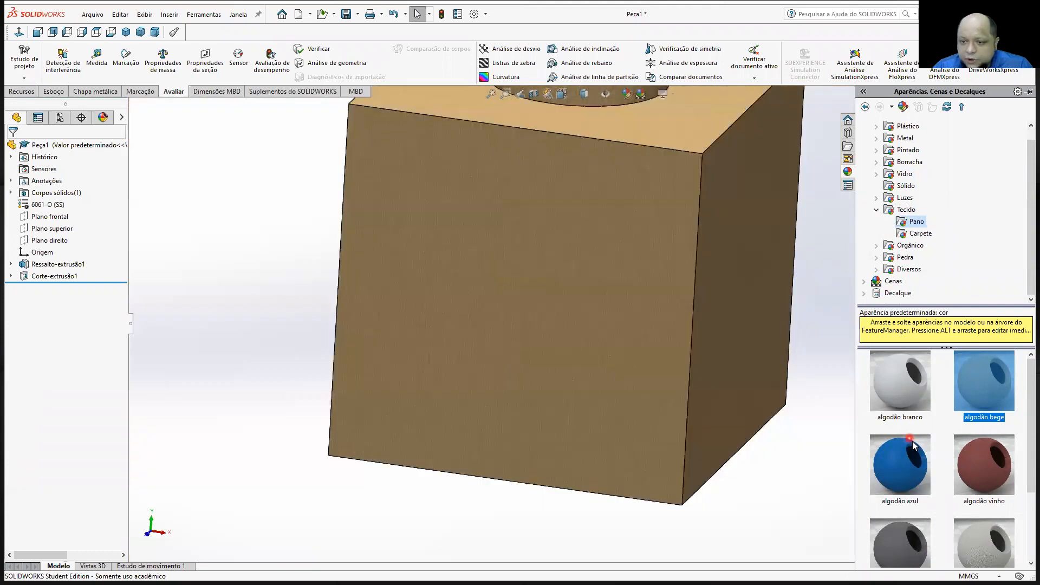
# Replace the cube's appearance with the canvas cloth (lona) and inspect its texture up close
pyautogui.scroll(-2, 913, 442)
pyautogui.click(991, 447)
pyautogui.doubleClick(991, 447)
pyautogui.scroll(5, 532, 318)
pyautogui.scroll(-7, 550, 319)
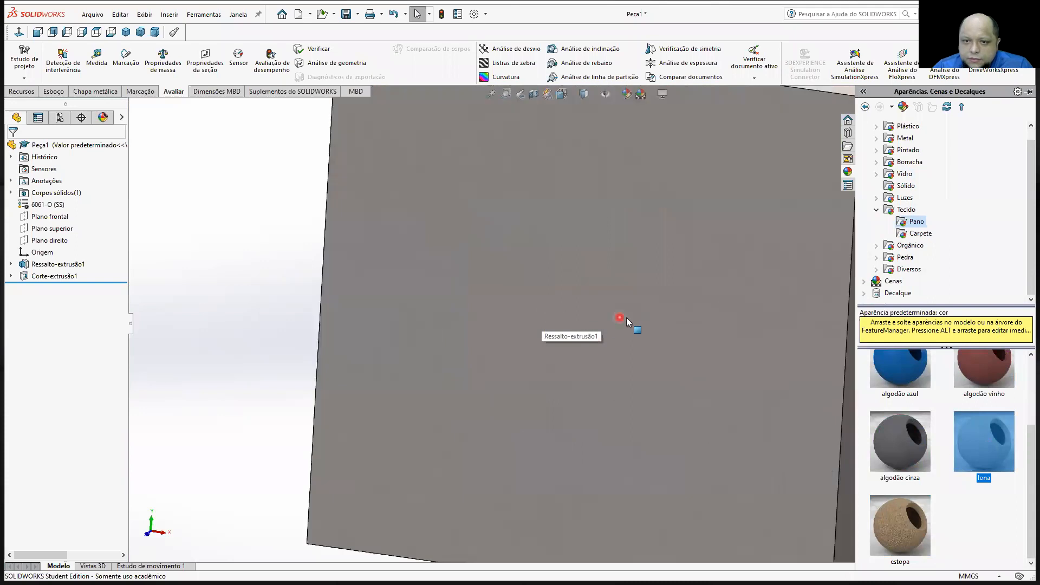
pyautogui.scroll(-2, 627, 321)
pyautogui.scroll(-2, 627, 321)
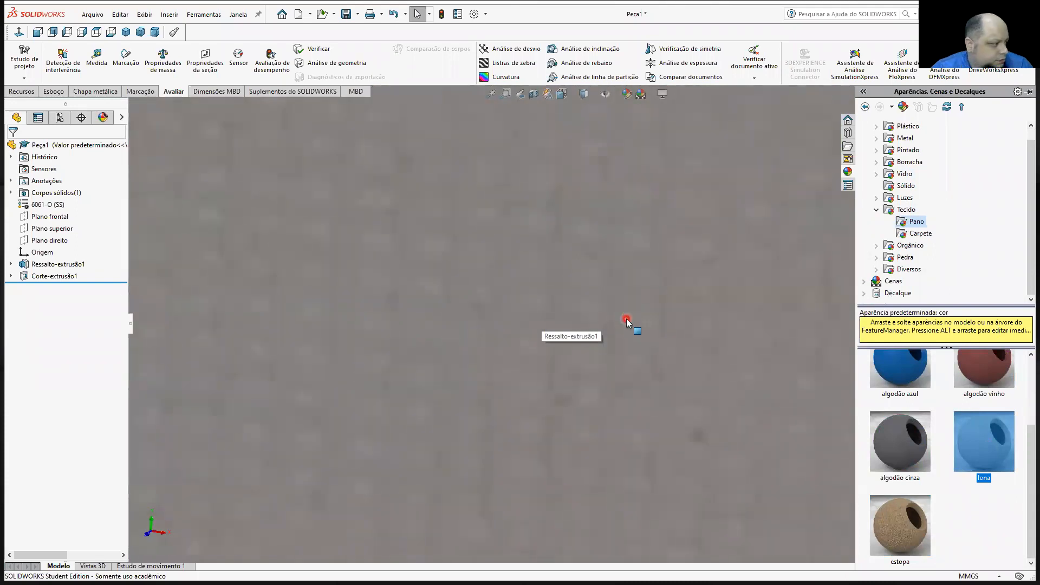
pyautogui.scroll(10, 627, 320)
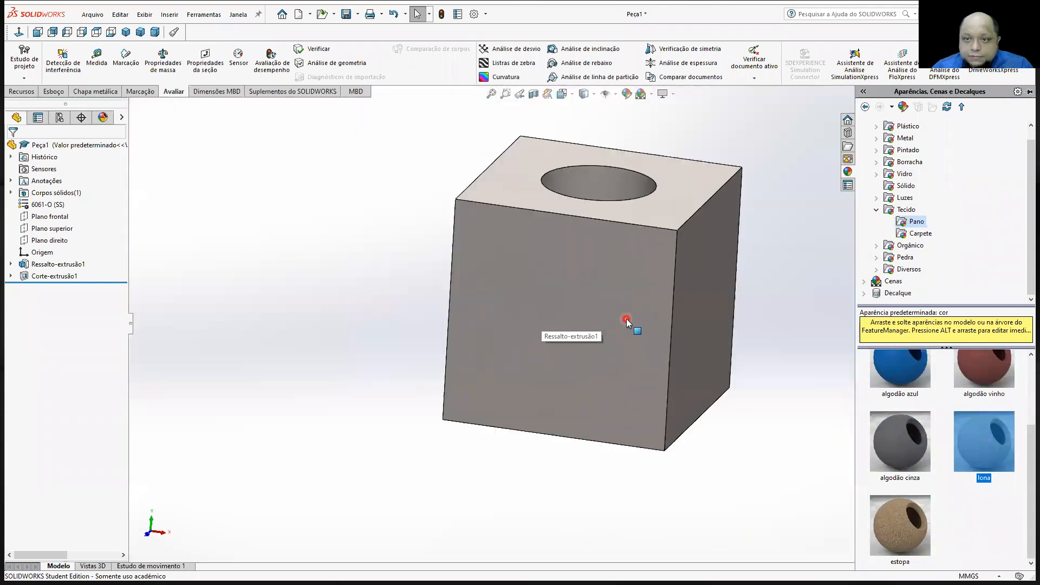
# Apply the refractory brick appearance (tijolo refratário) from the stone (Pedra) brick appearances to the cube
pyautogui.click(877, 211)
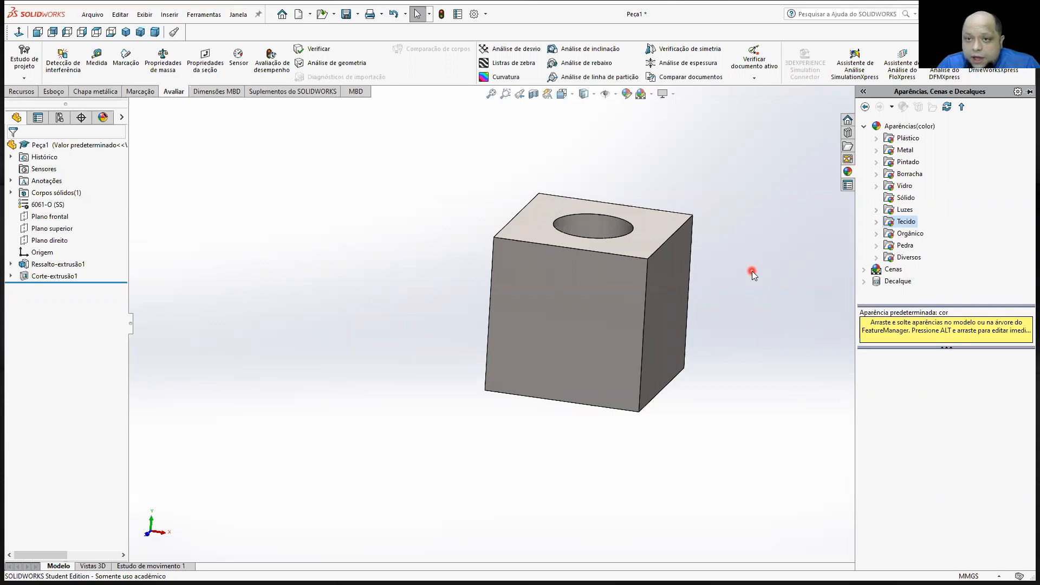
pyautogui.moveTo(759, 305); pyautogui.dragTo(734, 327, button='middle')
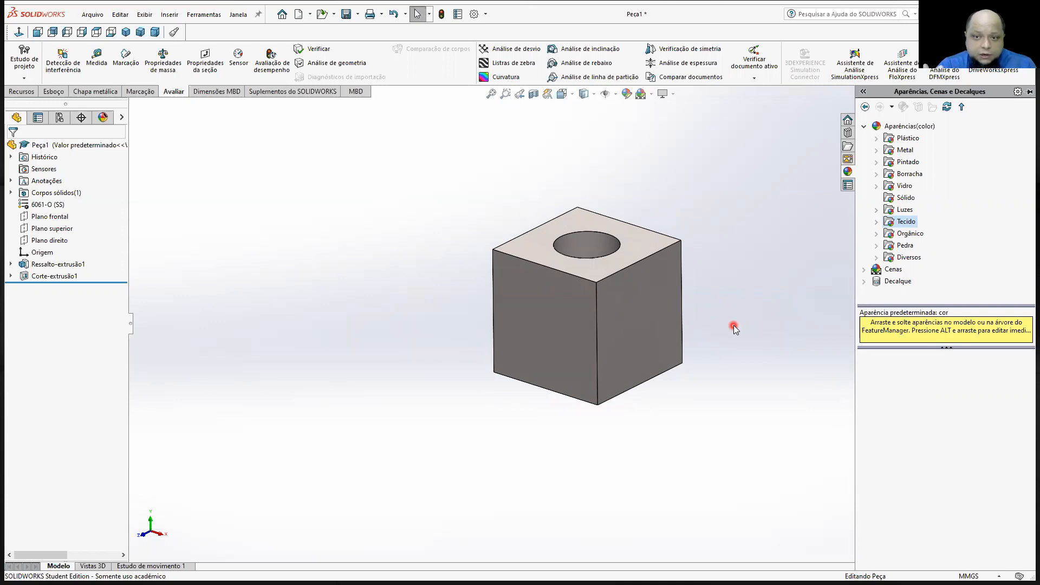
pyautogui.click(877, 245)
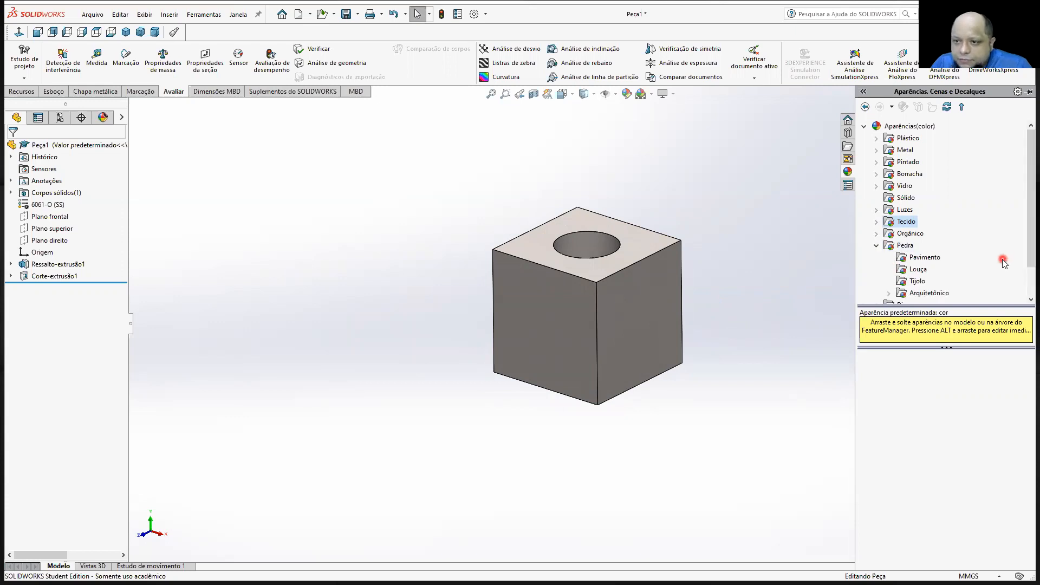
pyautogui.click(918, 281)
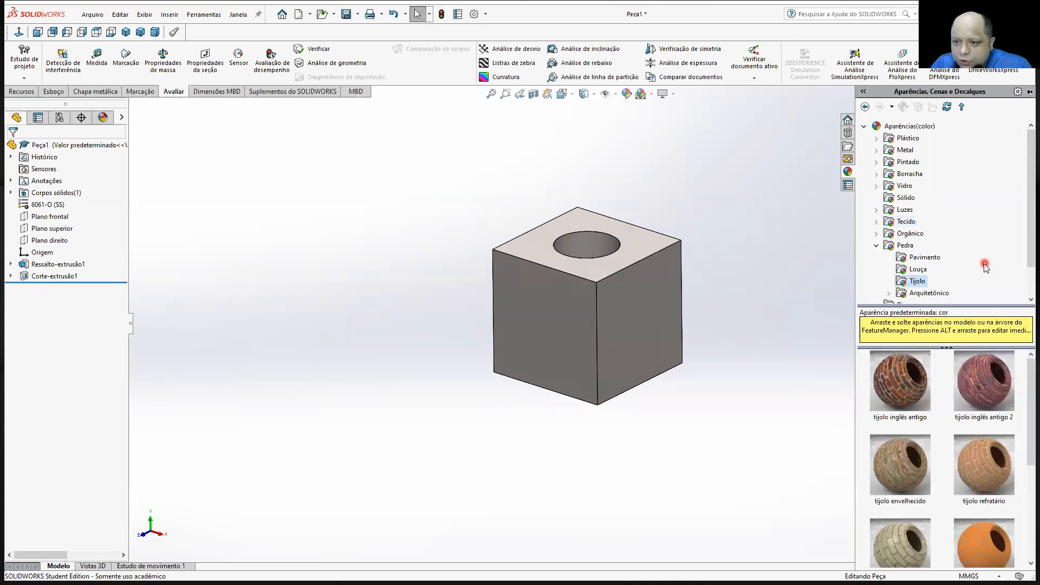
pyautogui.moveTo(971, 450); pyautogui.dragTo(605, 315)
pyautogui.scroll(1, 597, 303)
pyautogui.scroll(-1, 627, 324)
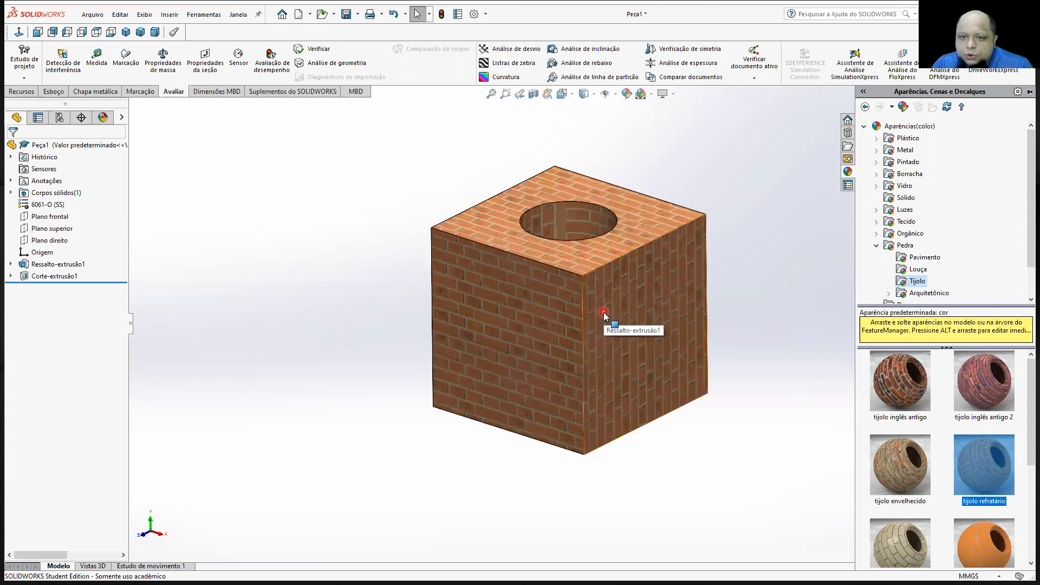
pyautogui.moveTo(656, 204); pyautogui.dragTo(834, 225)
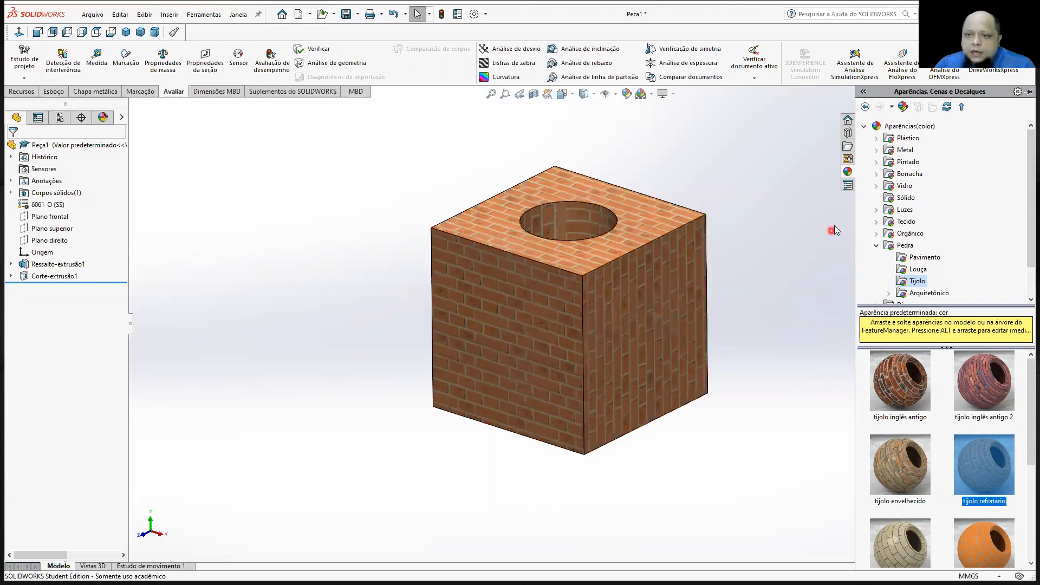
# Apply the grid lighting studio scene (Iluminação de grade) to the part and view the cube from another angle
pyautogui.click(864, 127)
pyautogui.click(864, 138)
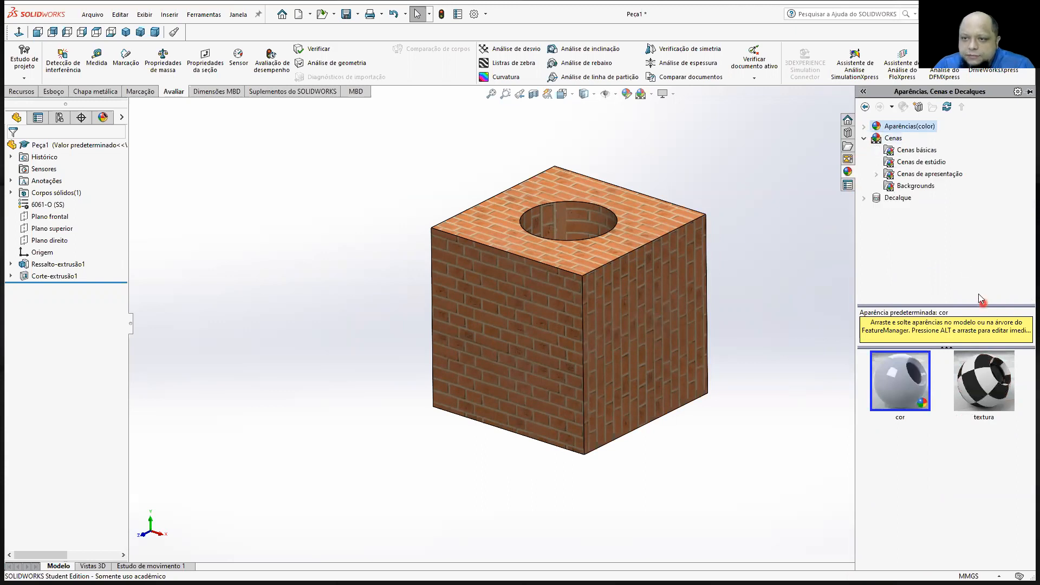
pyautogui.click(892, 163)
pyautogui.scroll(-3, 968, 443)
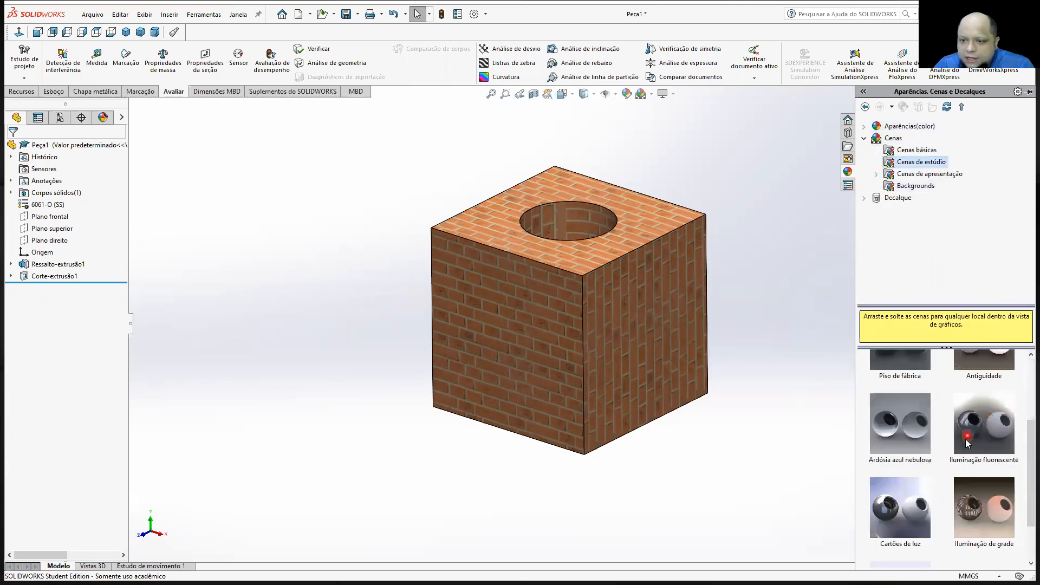
pyautogui.doubleClick(984, 510)
pyautogui.moveTo(591, 333); pyautogui.dragTo(620, 337, button='middle')
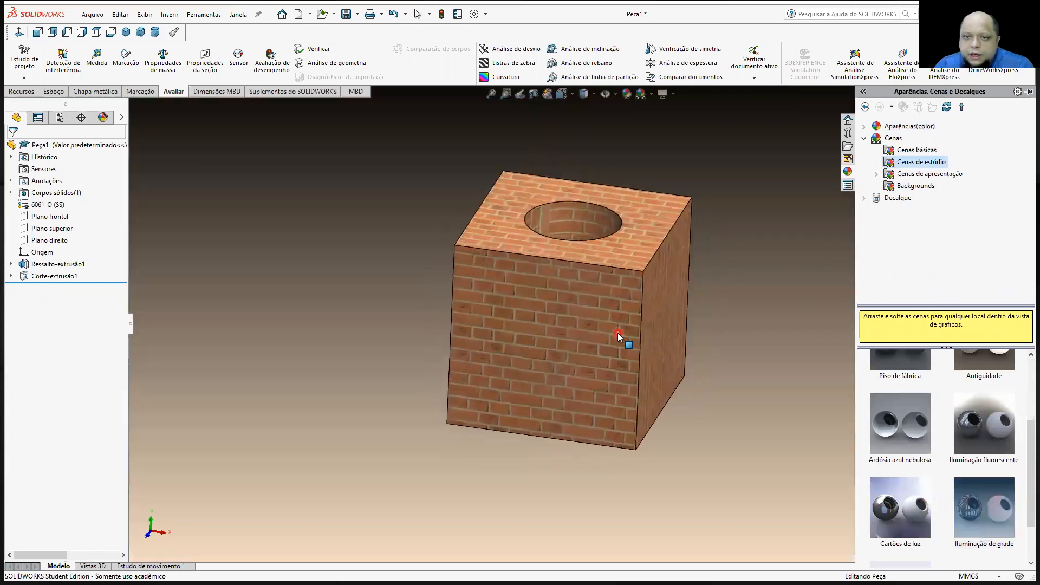
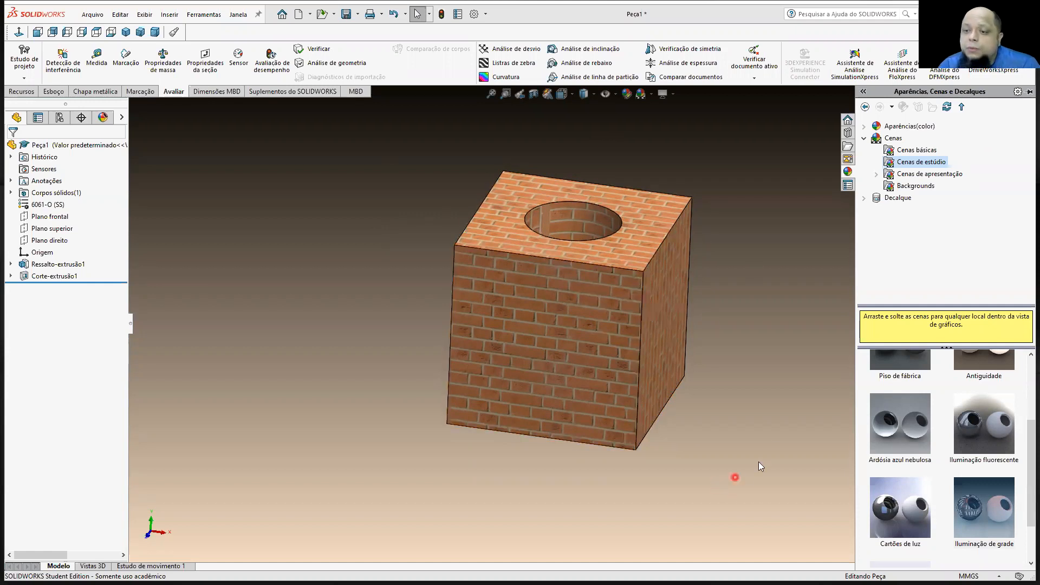
# Place the barcode decal (Código de barras) on the cube's front face
pyautogui.click(864, 199)
pyautogui.click(909, 209)
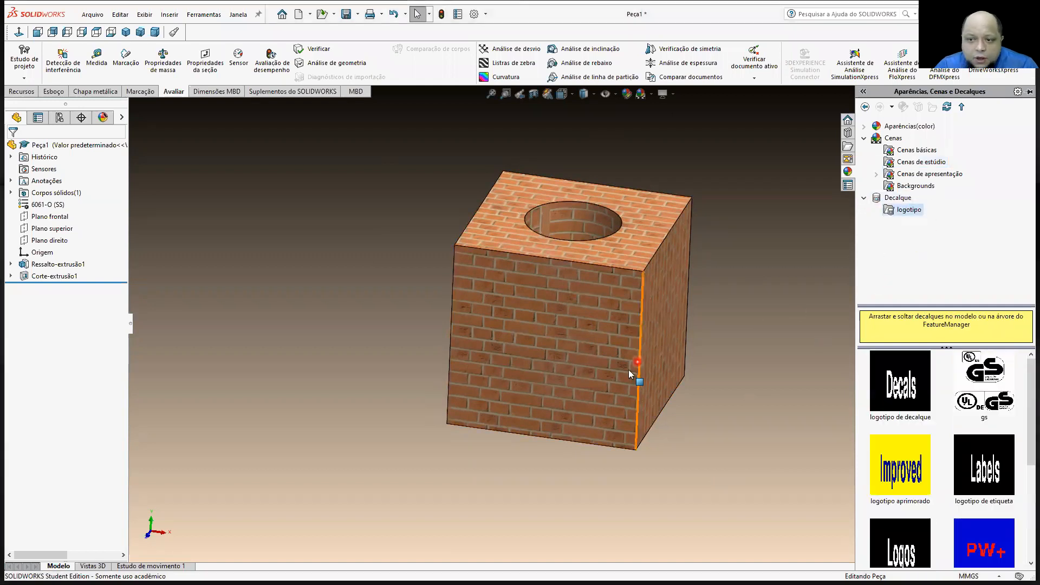
pyautogui.click(566, 381)
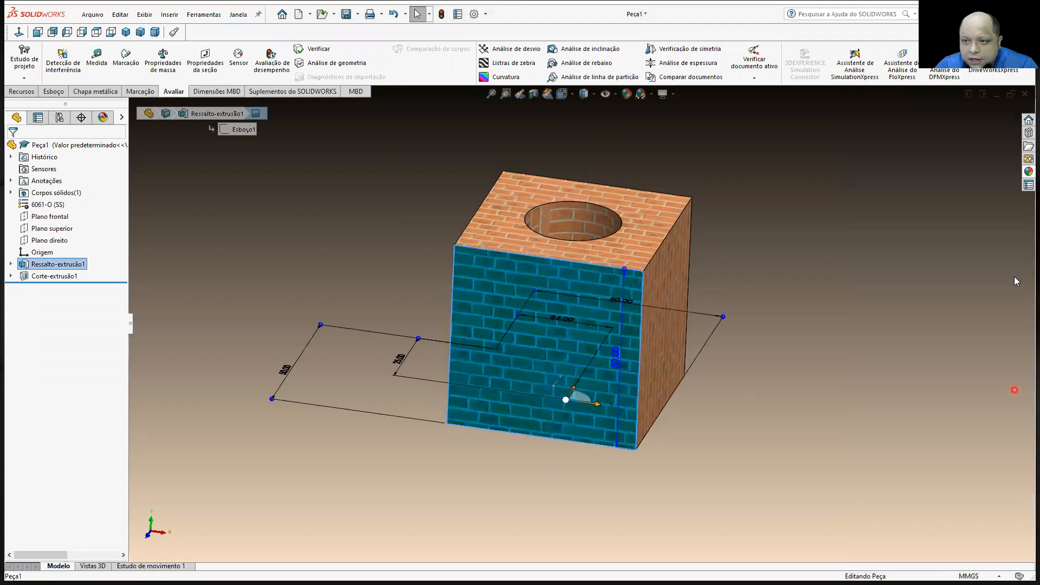
pyautogui.click(1028, 172)
pyautogui.scroll(3, 960, 411)
pyautogui.scroll(-3, 943, 460)
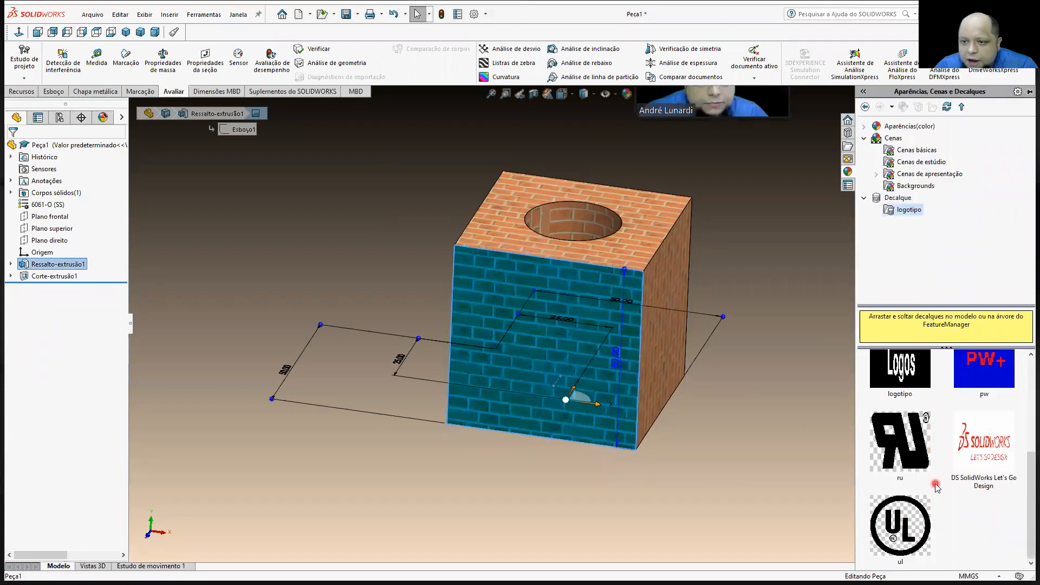
pyautogui.scroll(3, 937, 488)
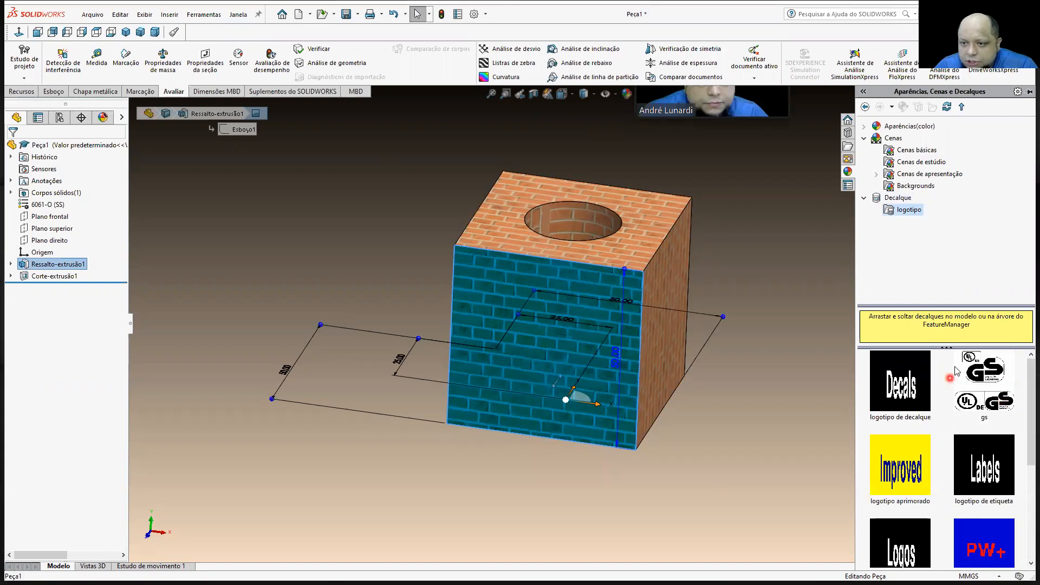
pyautogui.click(899, 198)
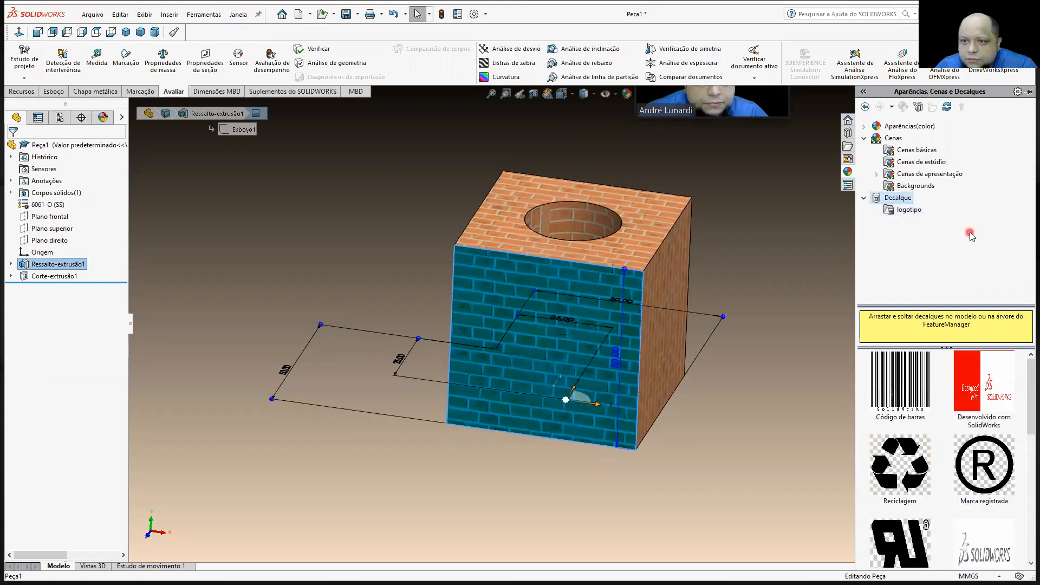
pyautogui.moveTo(900, 384); pyautogui.dragTo(545, 347)
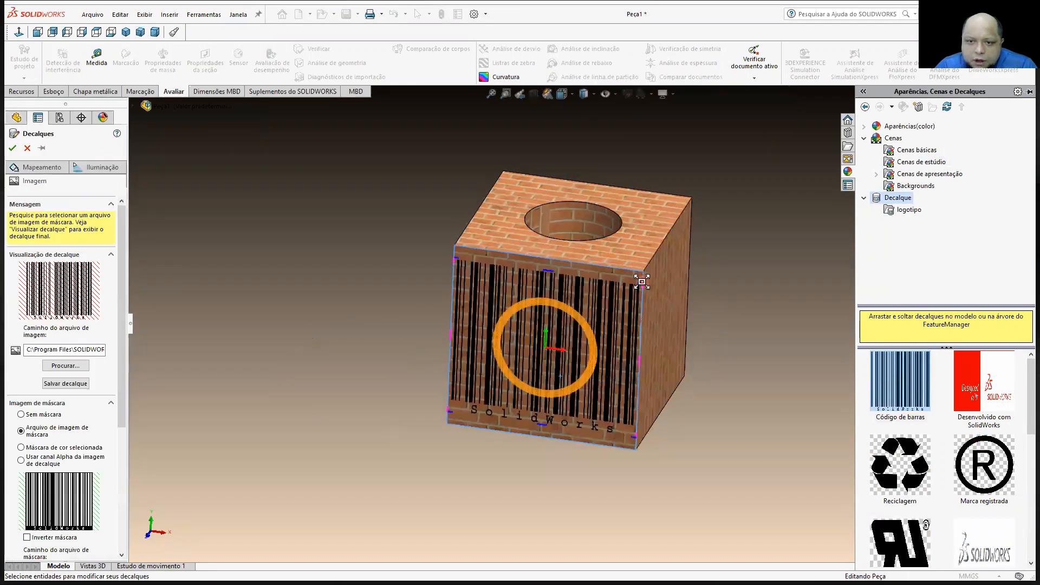
# Shrink the barcode decal, place it near the lower-left corner of the front face, and accept it
pyautogui.moveTo(587, 310); pyautogui.dragTo(484, 382)
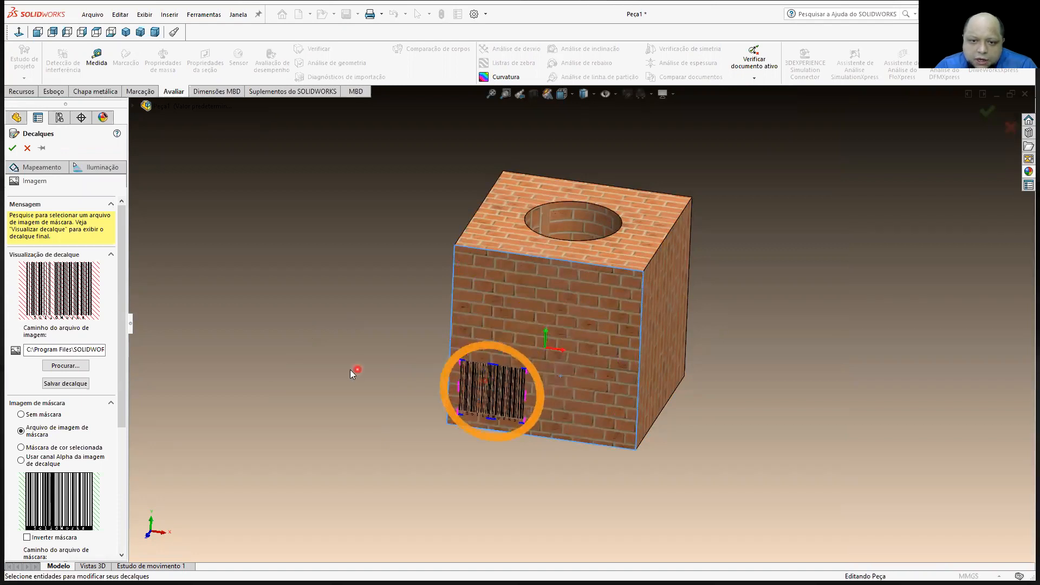
pyautogui.moveTo(666, 447); pyautogui.dragTo(730, 381, button='middle')
pyautogui.click(14, 150)
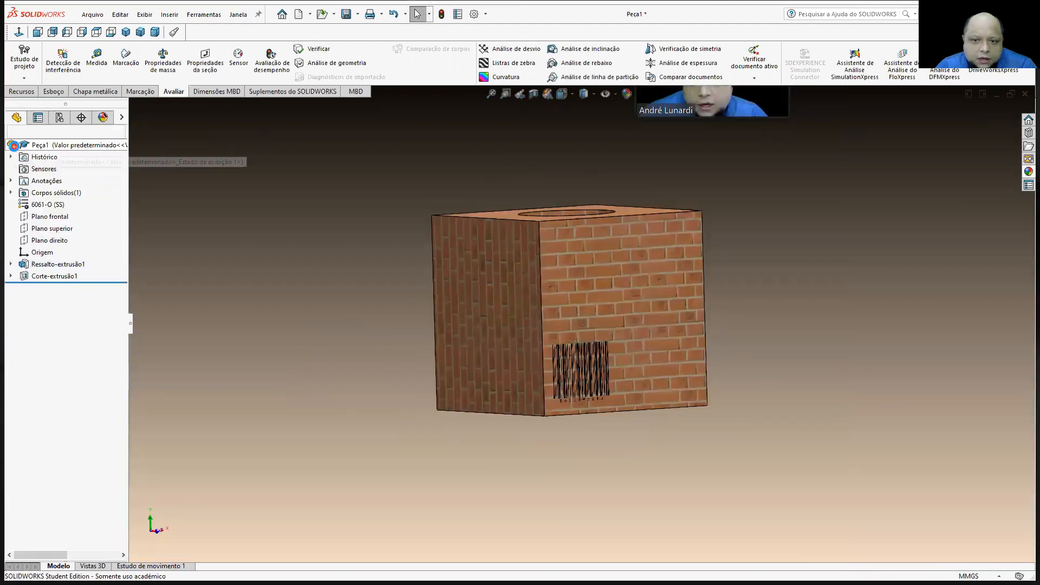
# Browse the available decals (Decalque) for another one to use on the cube
pyautogui.moveTo(550, 319); pyautogui.dragTo(471, 364, button='middle')
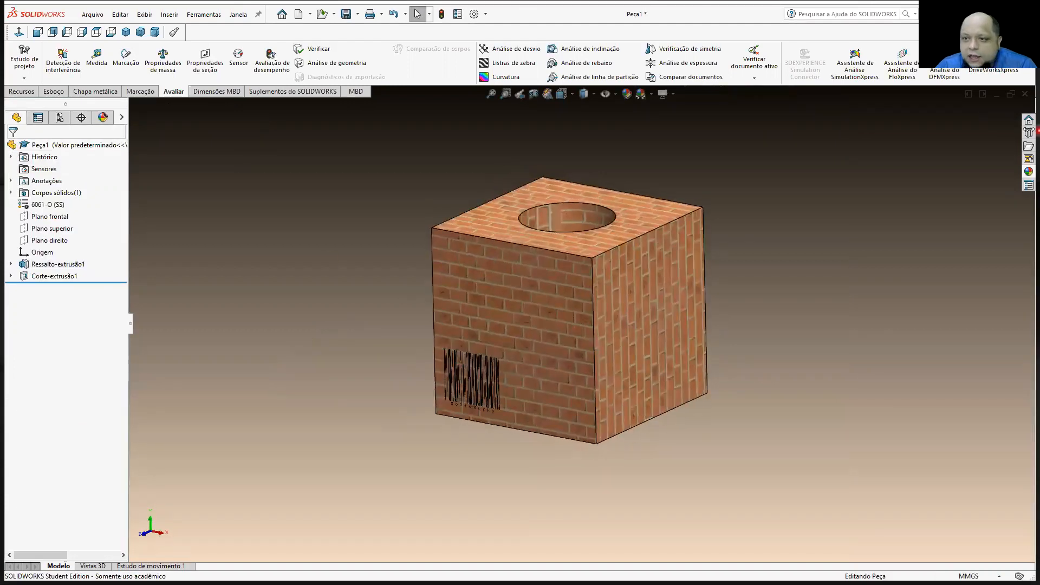
pyautogui.click(1028, 171)
pyautogui.scroll(-6, 949, 431)
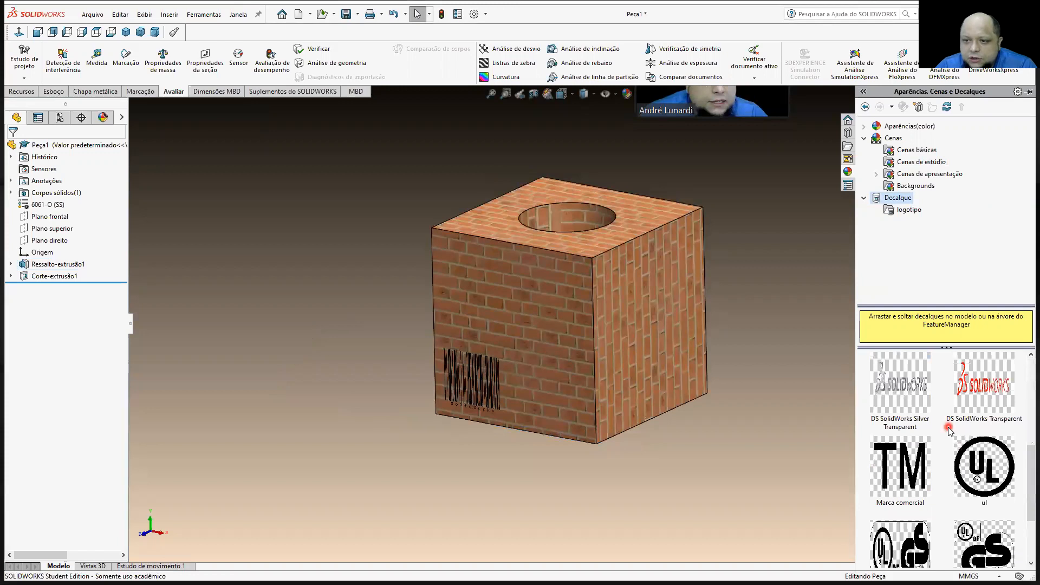
pyautogui.scroll(6, 989, 500)
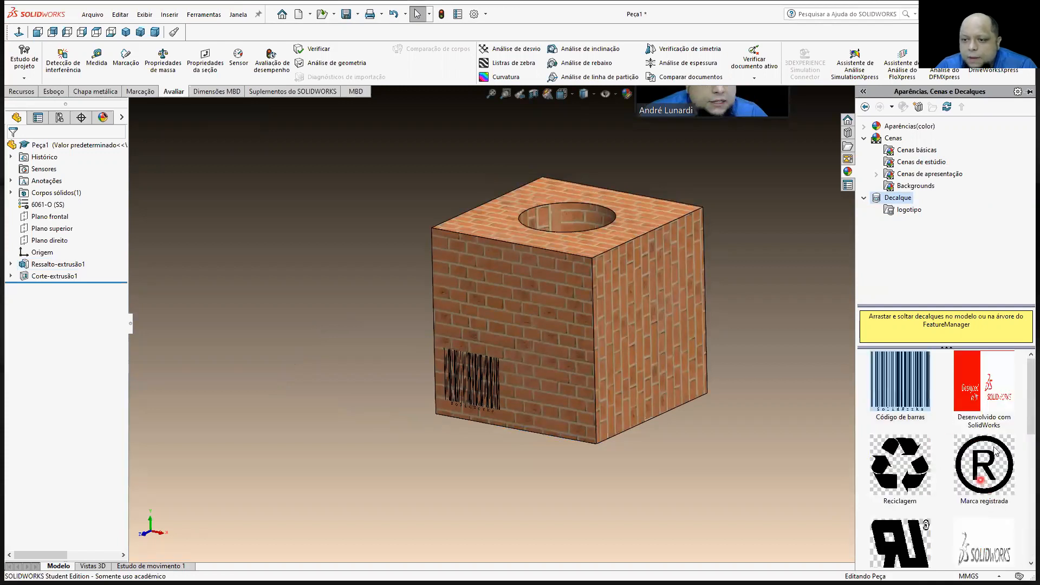
pyautogui.moveTo(996, 459); pyautogui.dragTo(615, 298)
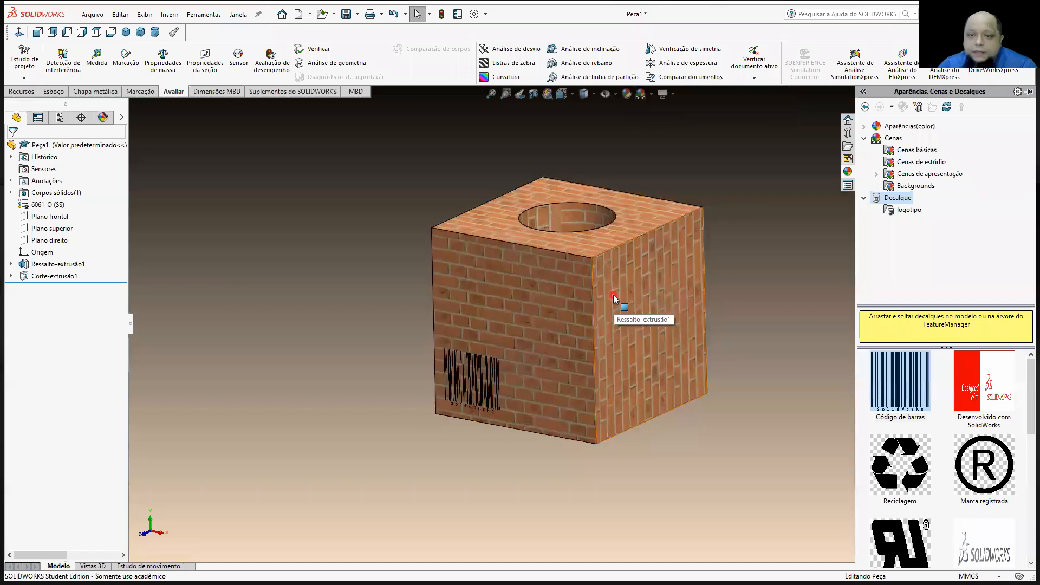
# Apply a light-background scene from the basic scenes (Cenas básicas) to the part
pyautogui.scroll(2, 614, 297)
pyautogui.moveTo(615, 297); pyautogui.dragTo(616, 305, button='middle')
pyautogui.scroll(1, 615, 305)
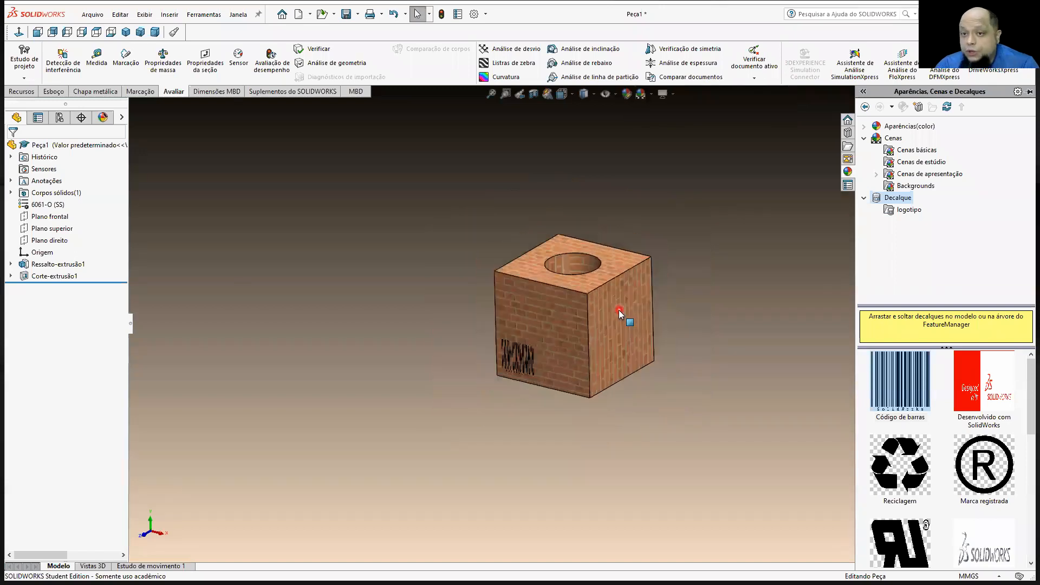
pyautogui.scroll(-1, 614, 304)
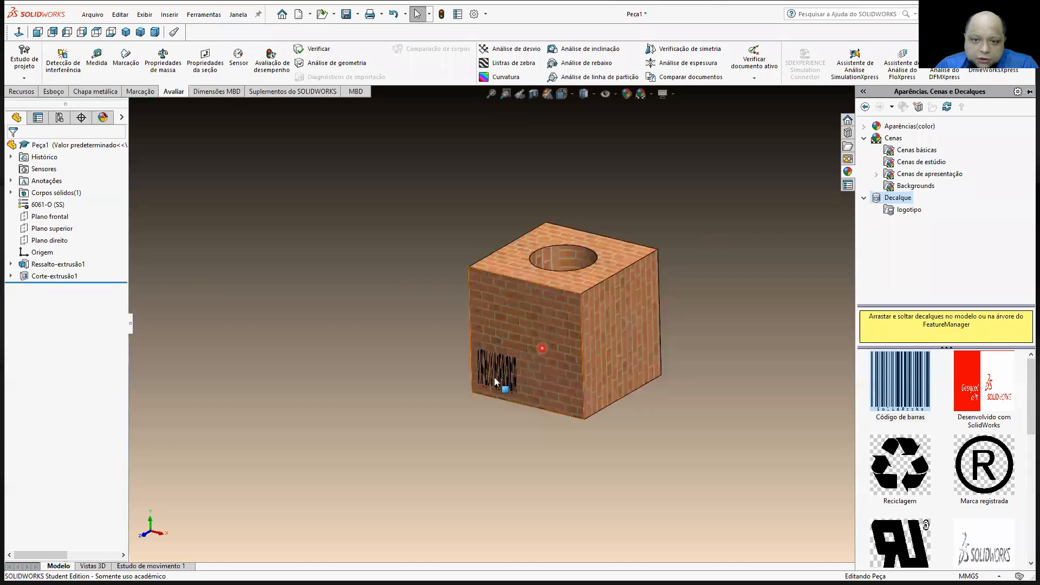
pyautogui.click(917, 150)
pyautogui.doubleClick(928, 469)
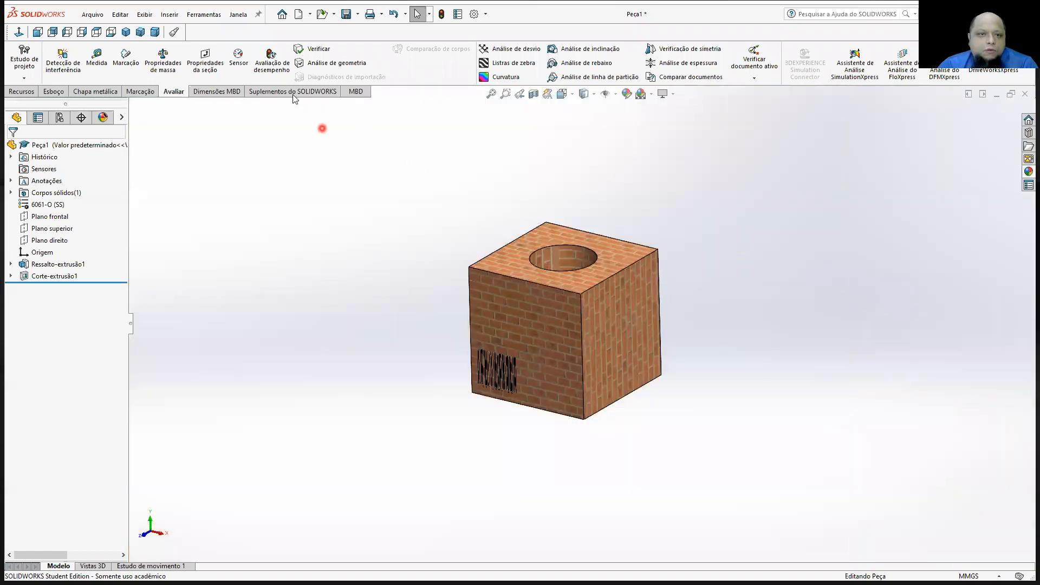
# Set up saving a copy of the part to Downloads as Adobe Portable Document Format (*.pdf) with 3D PDF enabled
pyautogui.click(100, 14)
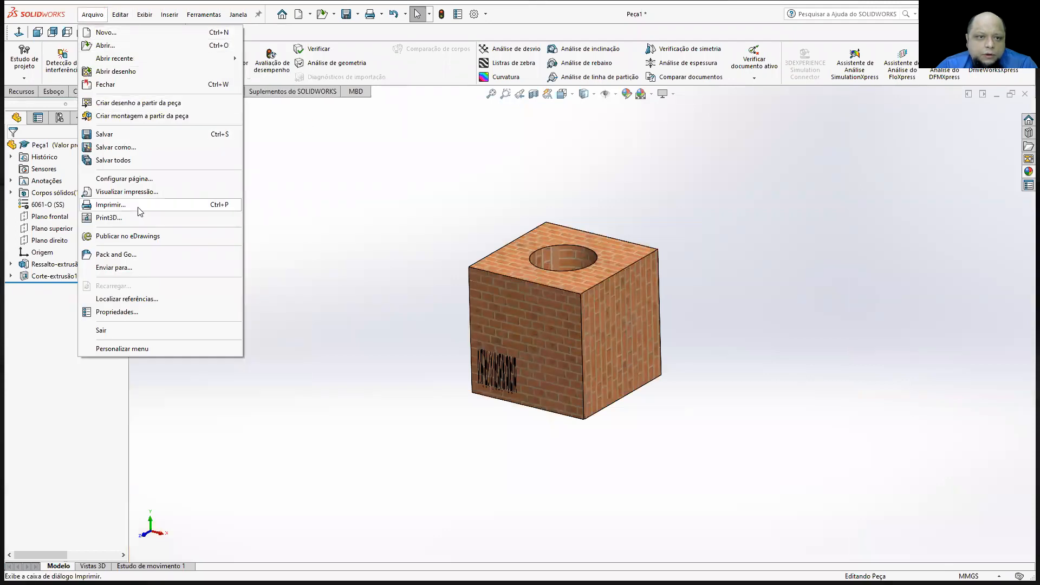
pyautogui.click(127, 148)
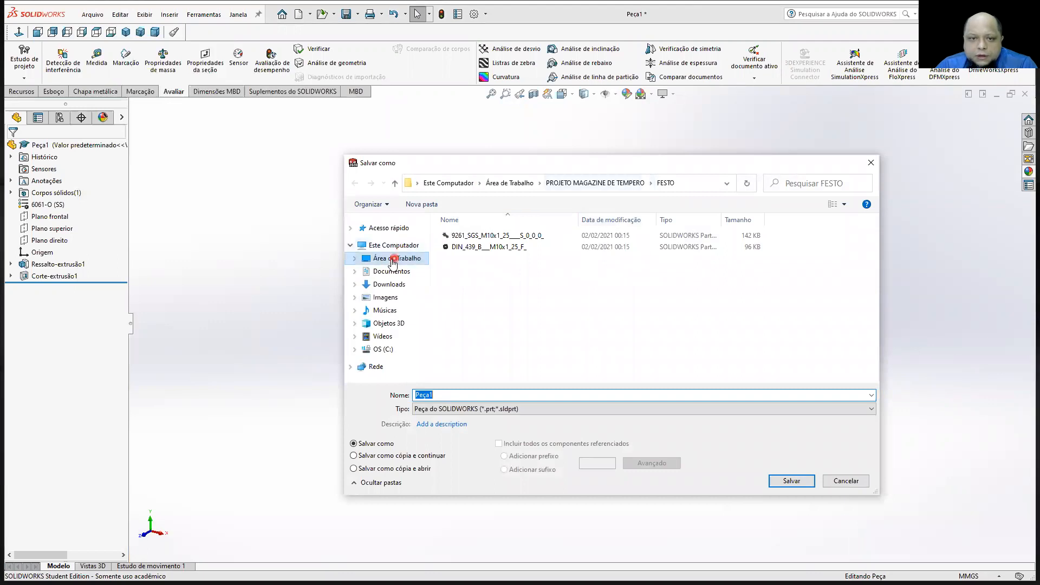
pyautogui.click(389, 284)
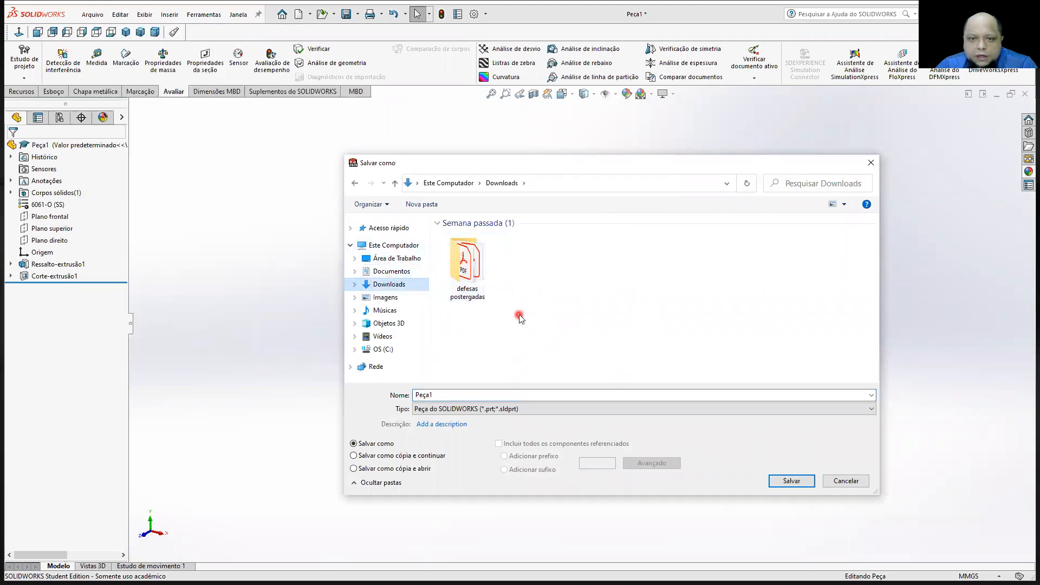
pyautogui.click(466, 409)
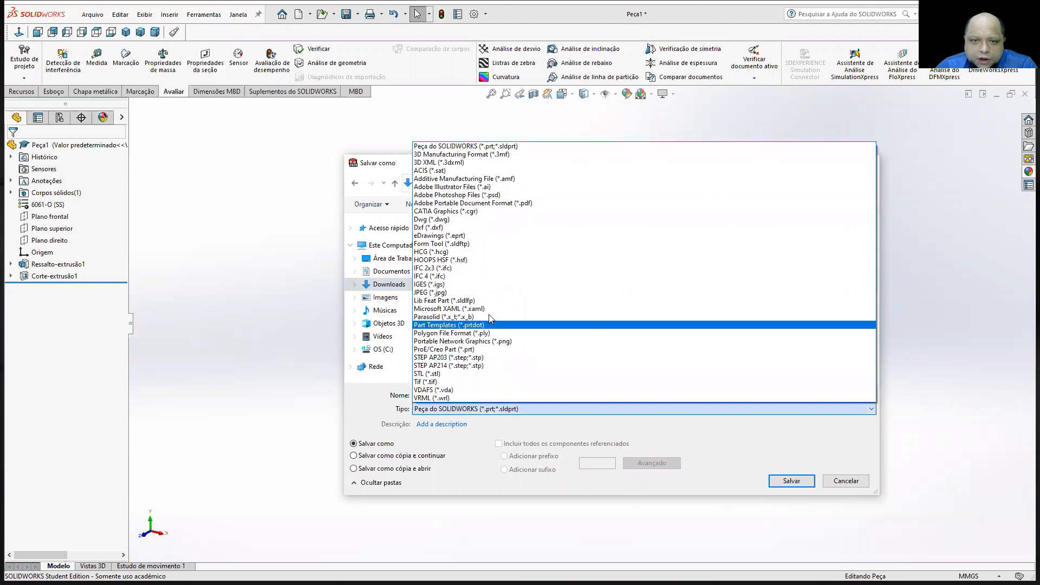
pyautogui.click(493, 204)
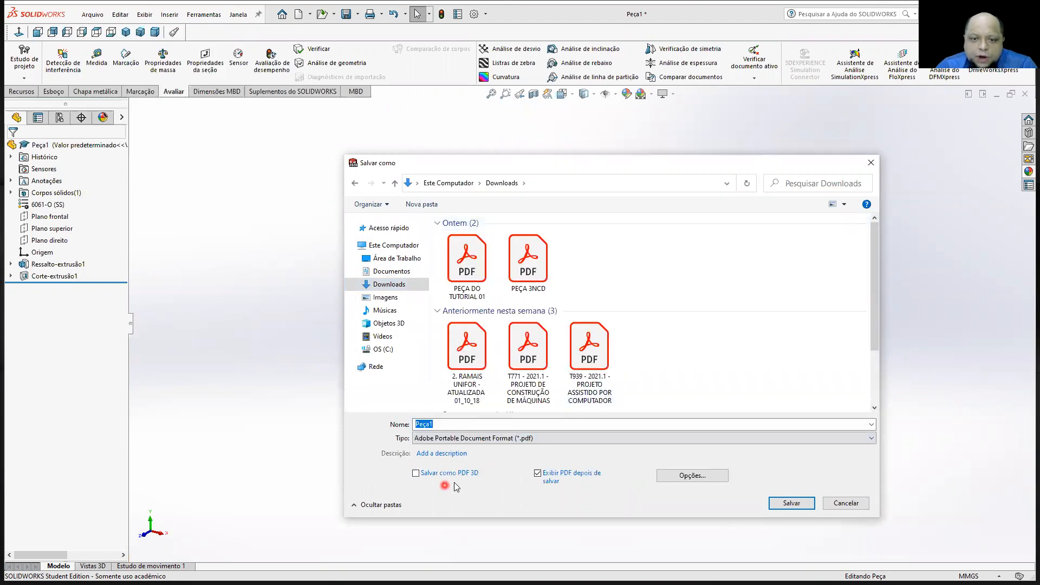
pyautogui.click(419, 474)
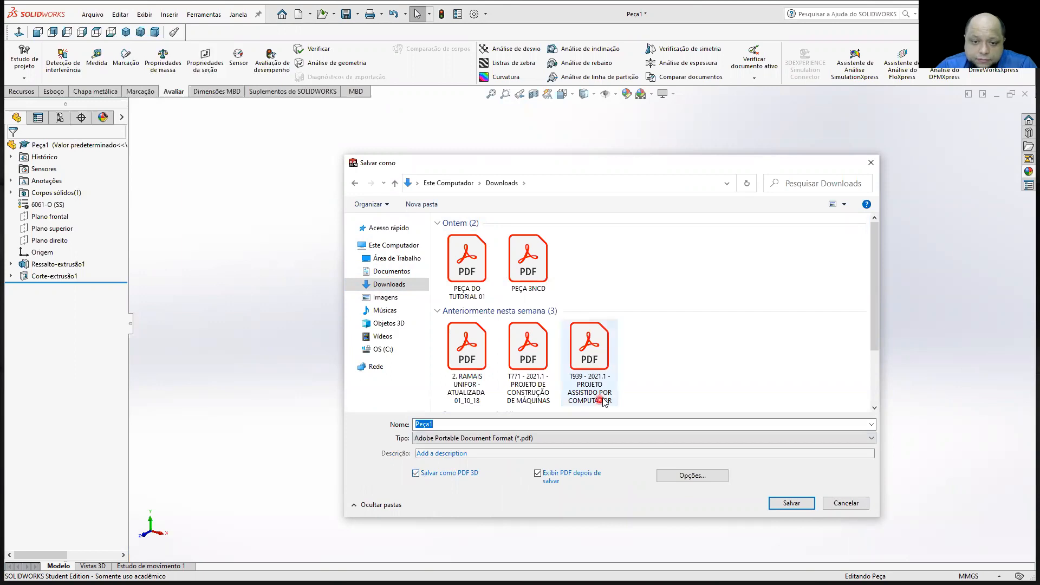
# Name the PDF file peça M4AB
pyautogui.doubleClick(437, 425)
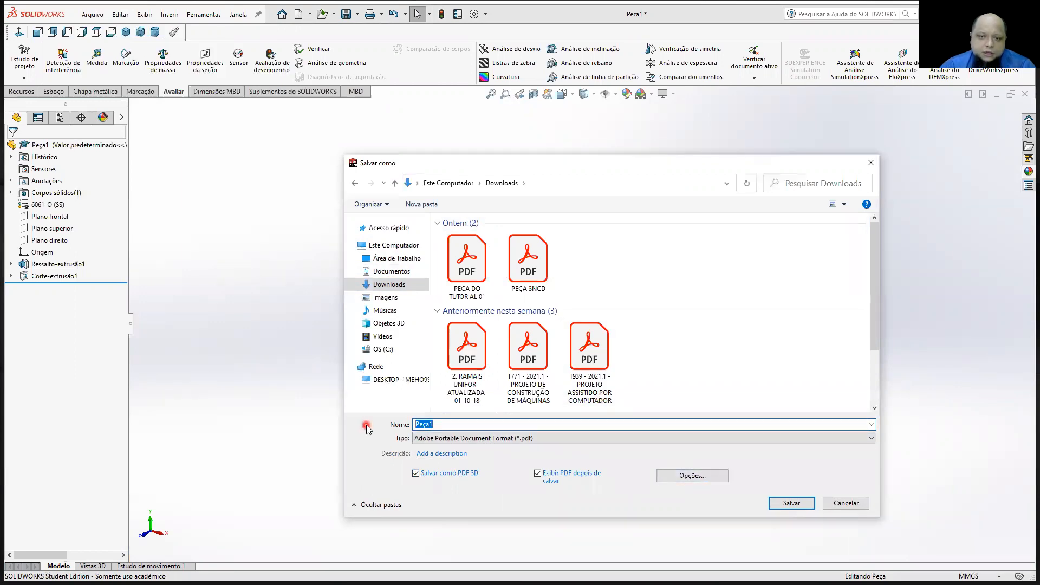
pyautogui.write('pe')
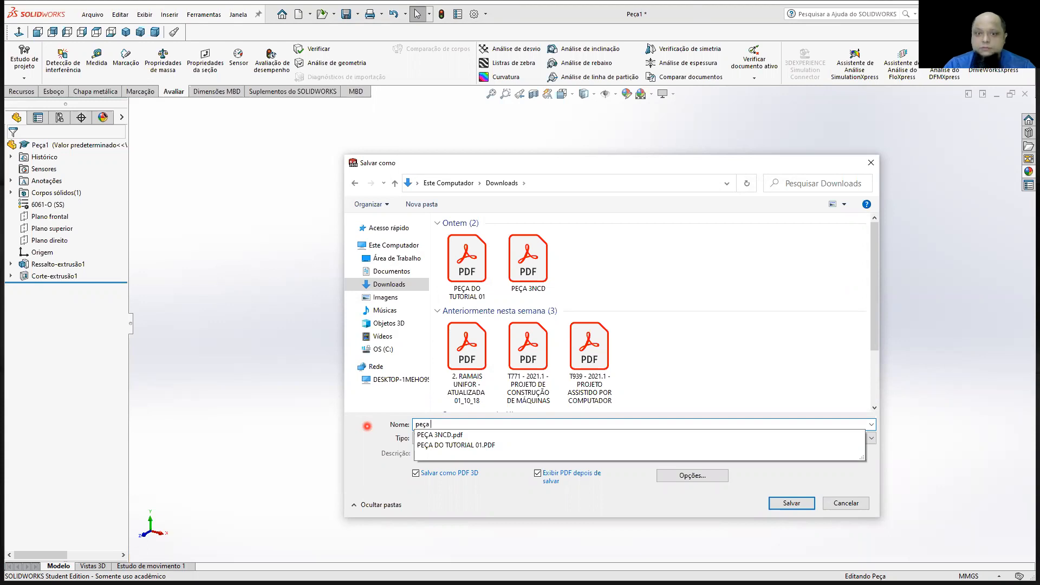
pyautogui.write('ça M4AB')
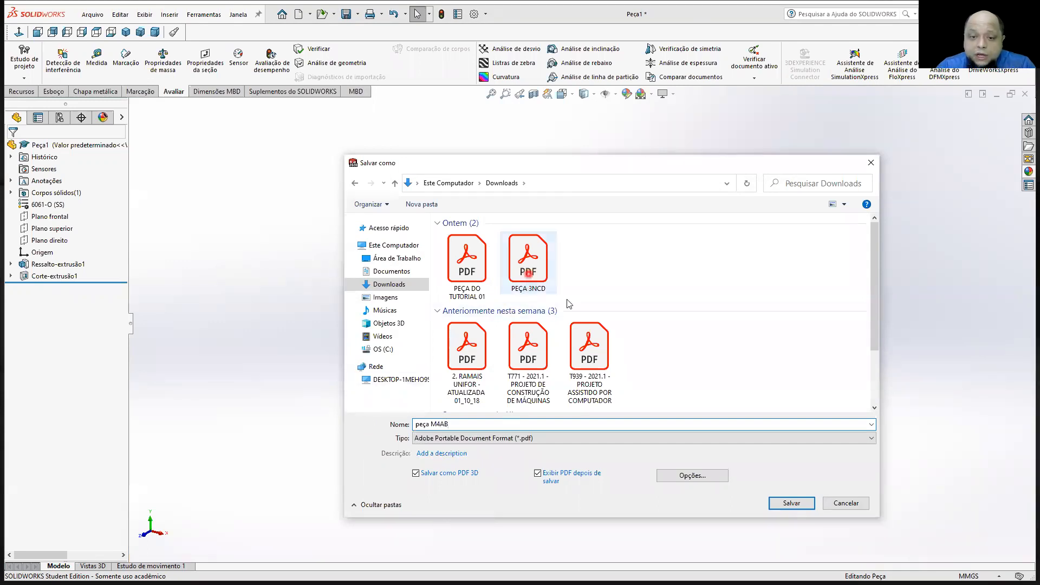
# Set the 3D PDF export precision to maximum (Máxima) with lossy tessellation compression off, and save the file
pyautogui.click(776, 505)
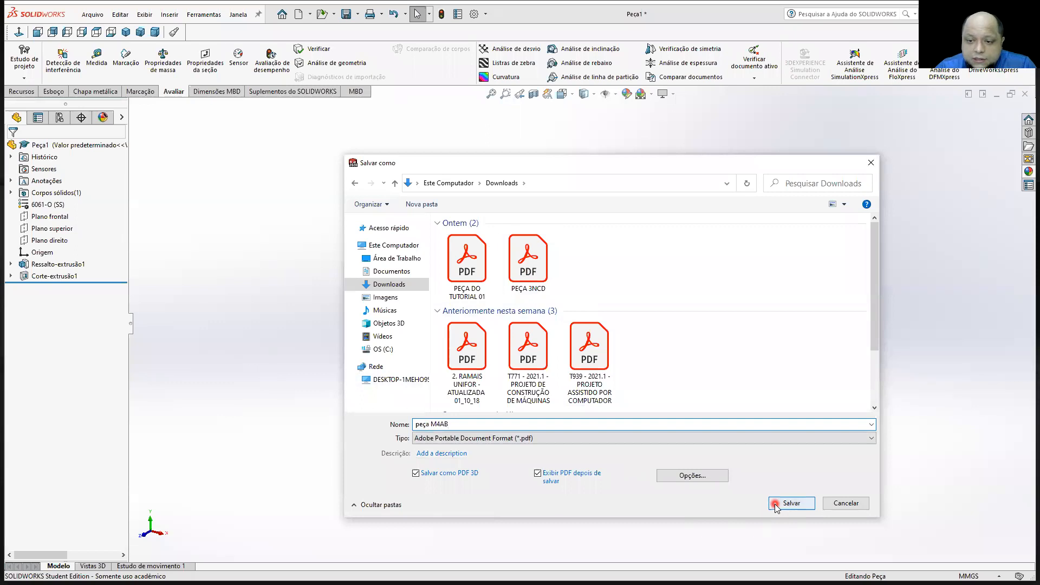
pyautogui.click(659, 479)
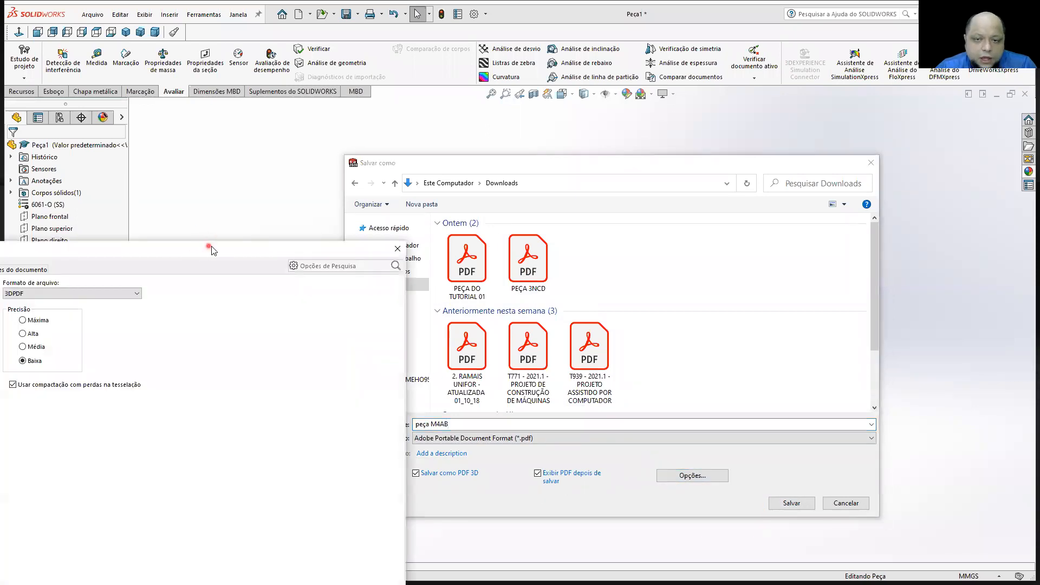
pyautogui.moveTo(211, 249); pyautogui.dragTo(597, 95)
pyautogui.click(408, 166)
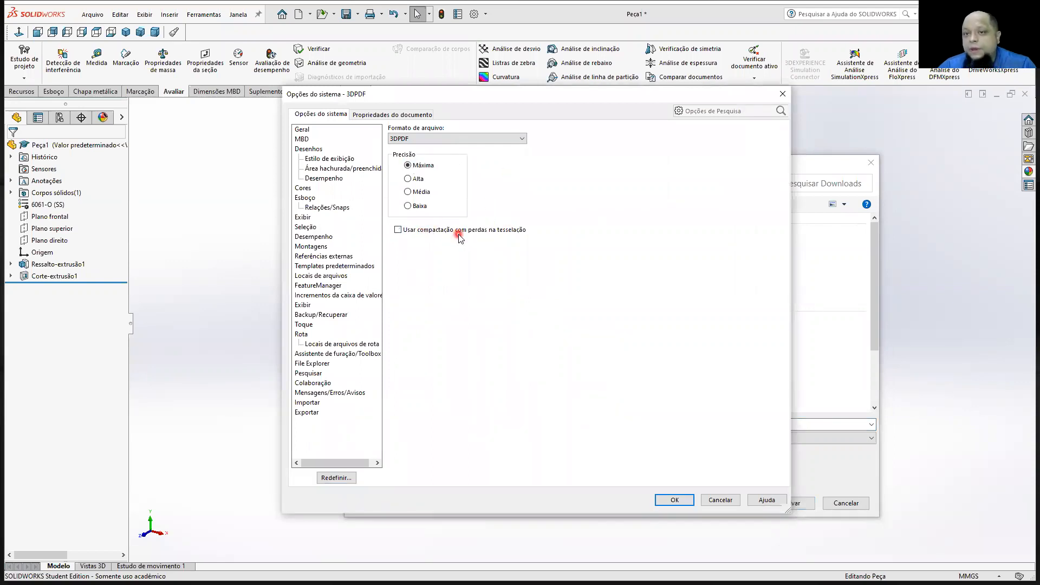
pyautogui.click(675, 499)
pyautogui.click(792, 503)
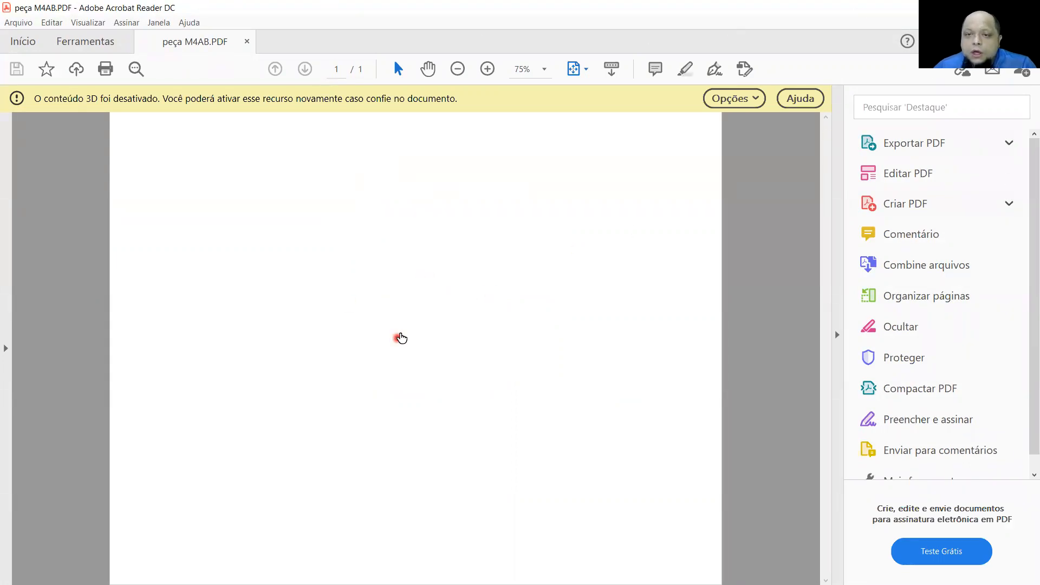
# Trust the exported PDF only once in Adobe Acrobat Reader to enable its 3D content, and rotate the cube to inspect it
pyautogui.click(733, 98)
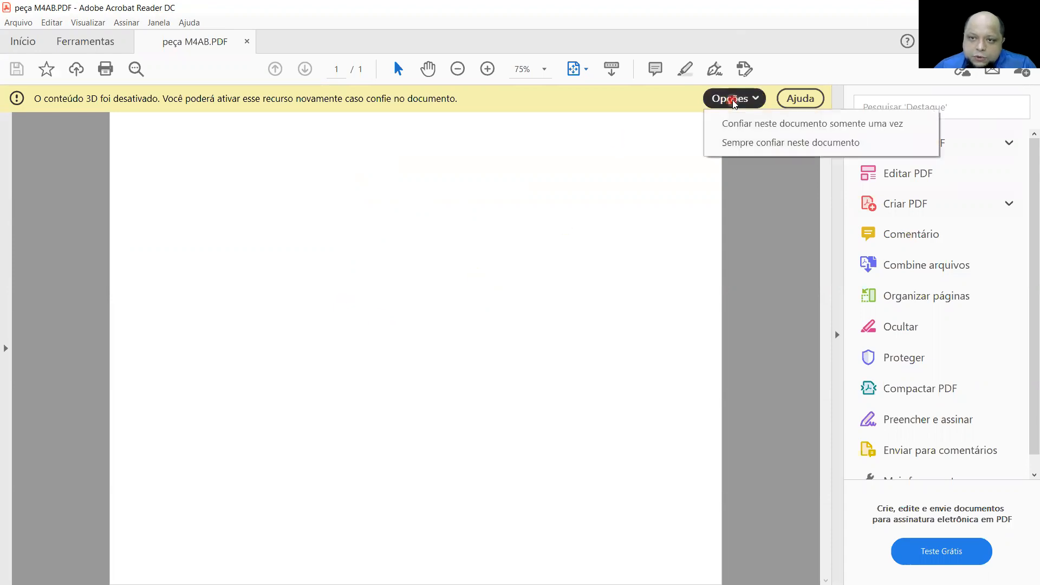
pyautogui.click(743, 123)
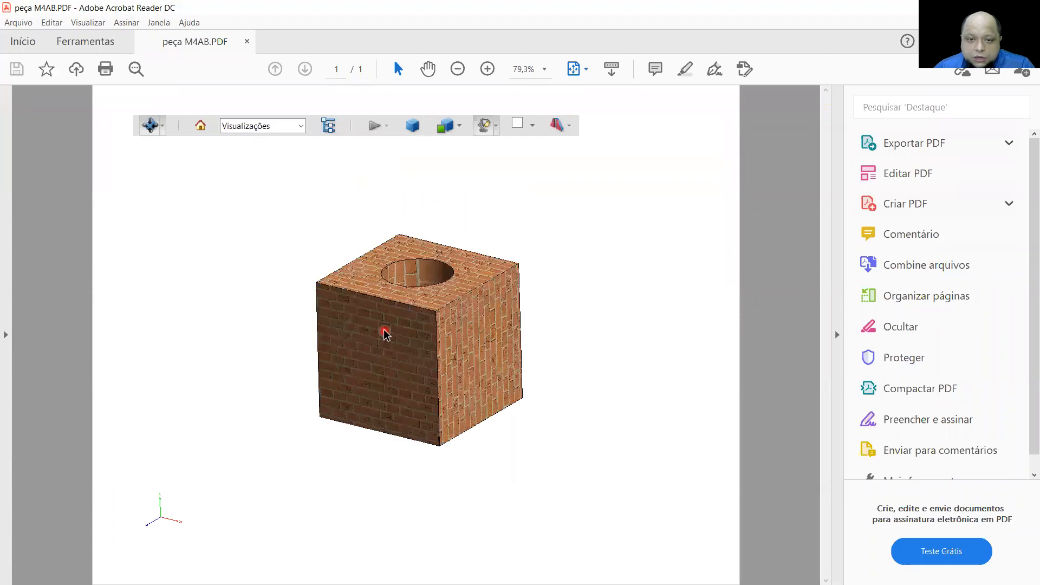
pyautogui.moveTo(383, 352); pyautogui.dragTo(493, 352)
# Switch back to SOLIDWORKS and close the cube part without saving it
pyautogui.hotkey('alt', 'Tab')
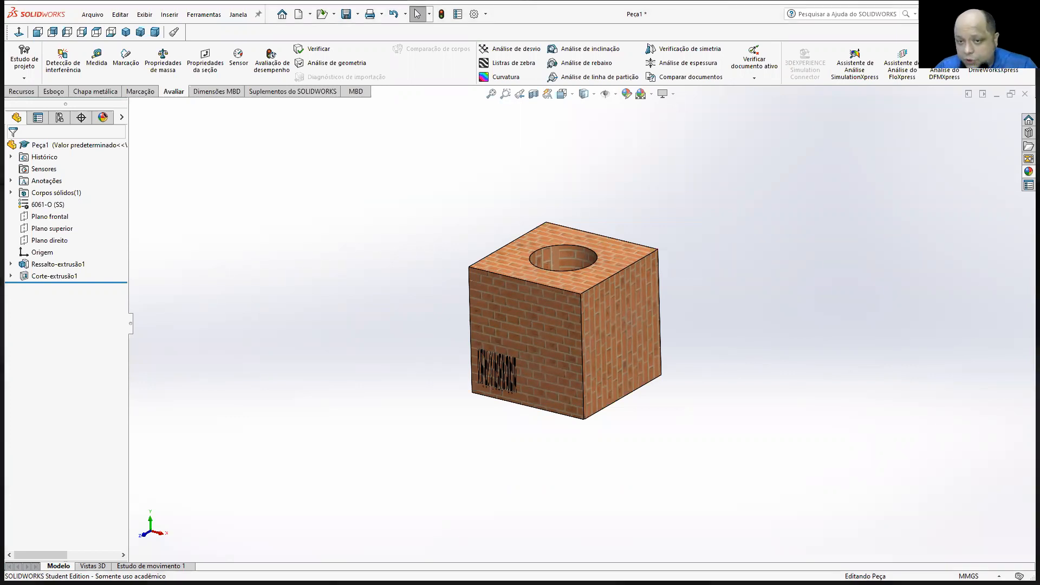
pyautogui.click(1025, 99)
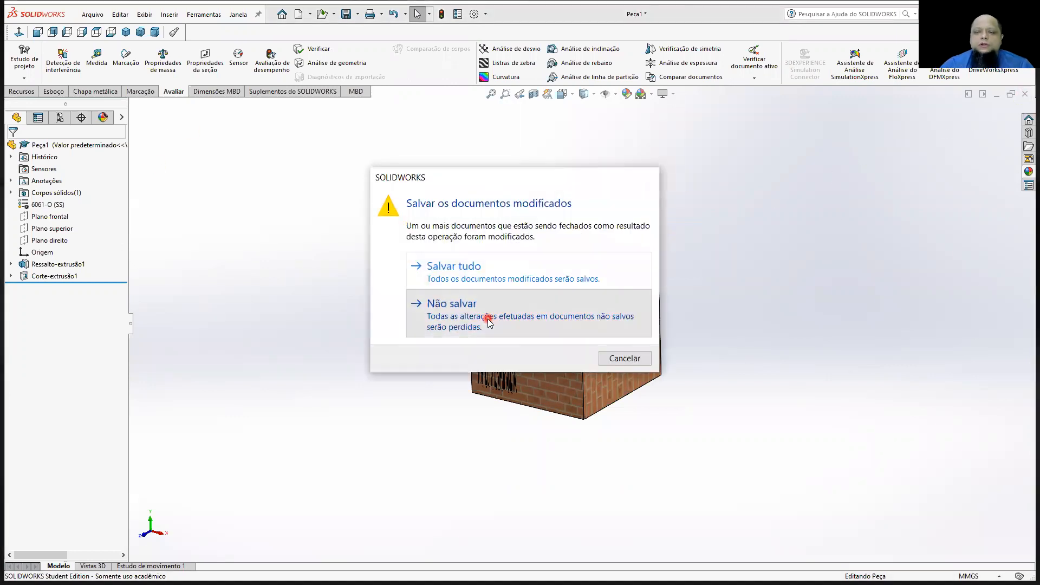
pyautogui.click(490, 317)
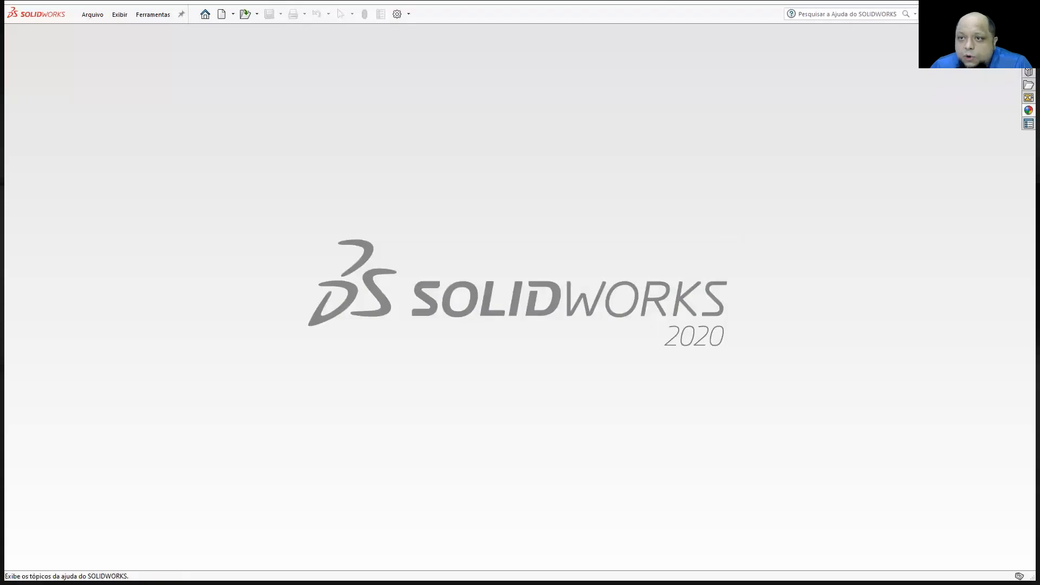
# Open the SOLIDWORKS tutorials and arrange their window at full height beside an enlarged SOLIDWORKS window
pyautogui.click(916, 13)
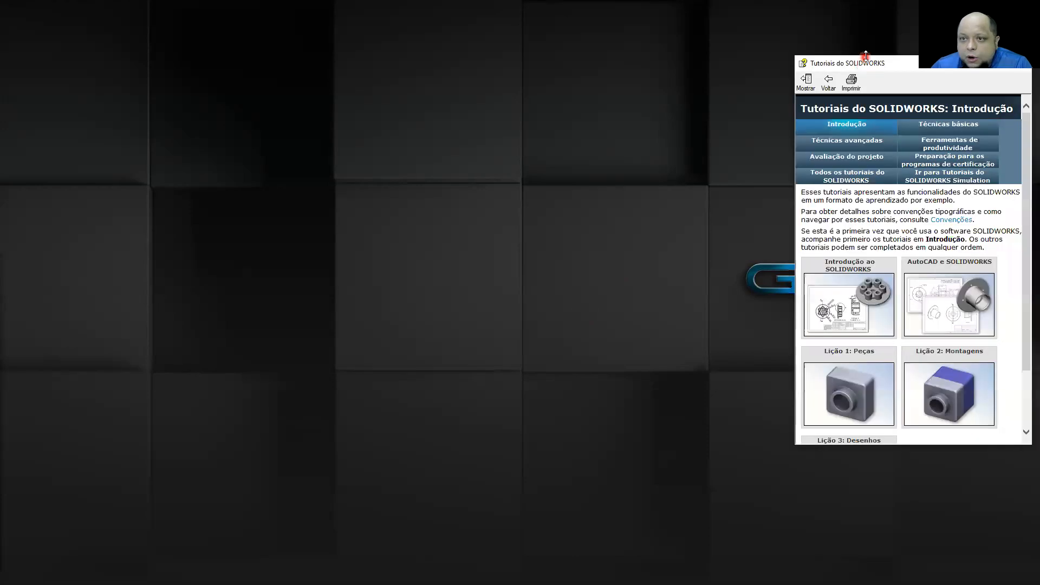
pyautogui.doubleClick(867, 55)
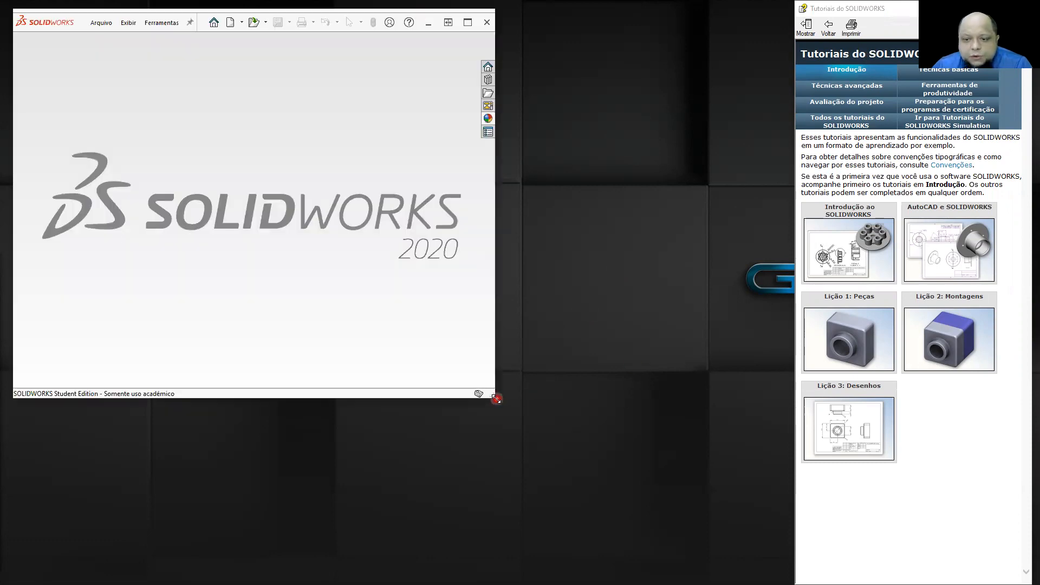
pyautogui.moveTo(496, 400); pyautogui.dragTo(794, 584)
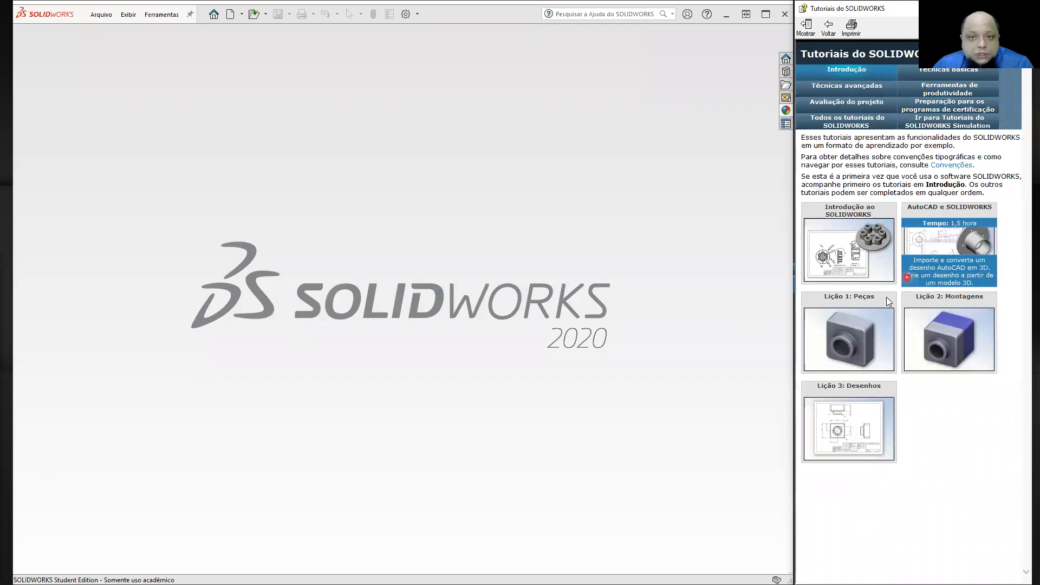
# Look through the introductory, basic techniques (Técnicas básicas) and advanced techniques (Técnicas avançadas) tutorial lessons
pyautogui.moveTo(837, 429)
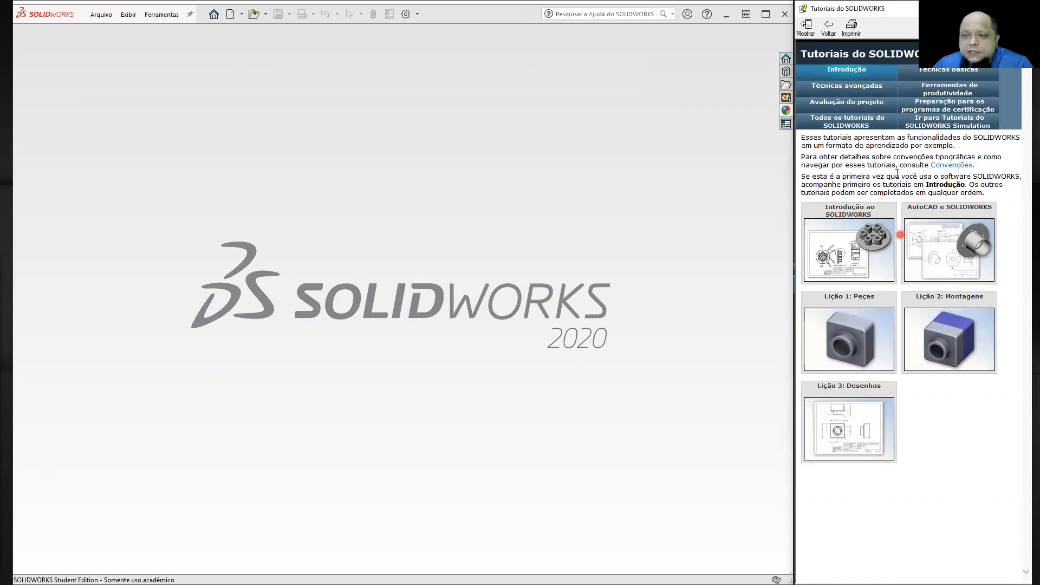
pyautogui.click(931, 72)
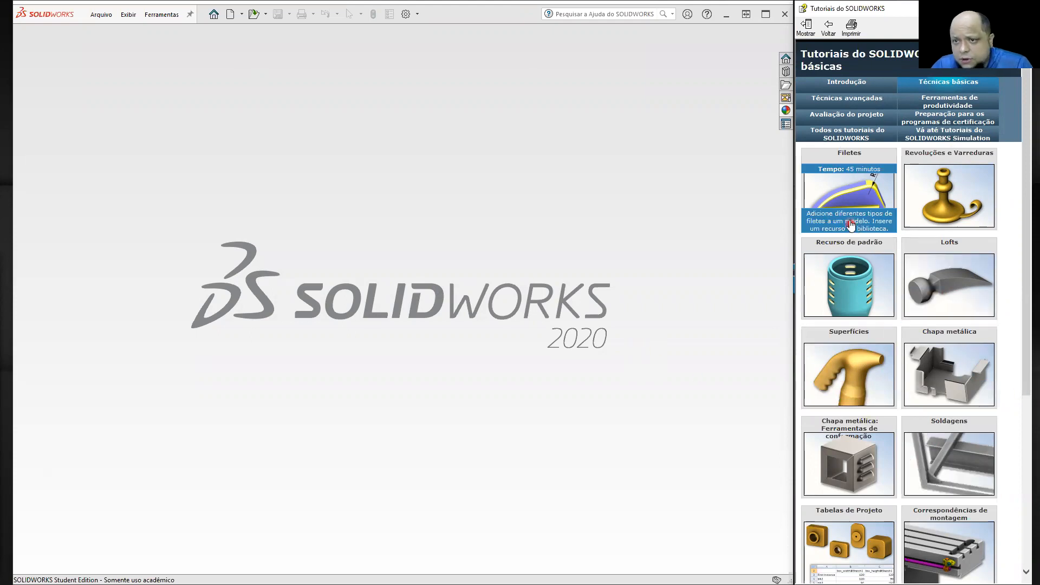
pyautogui.scroll(-2, 853, 224)
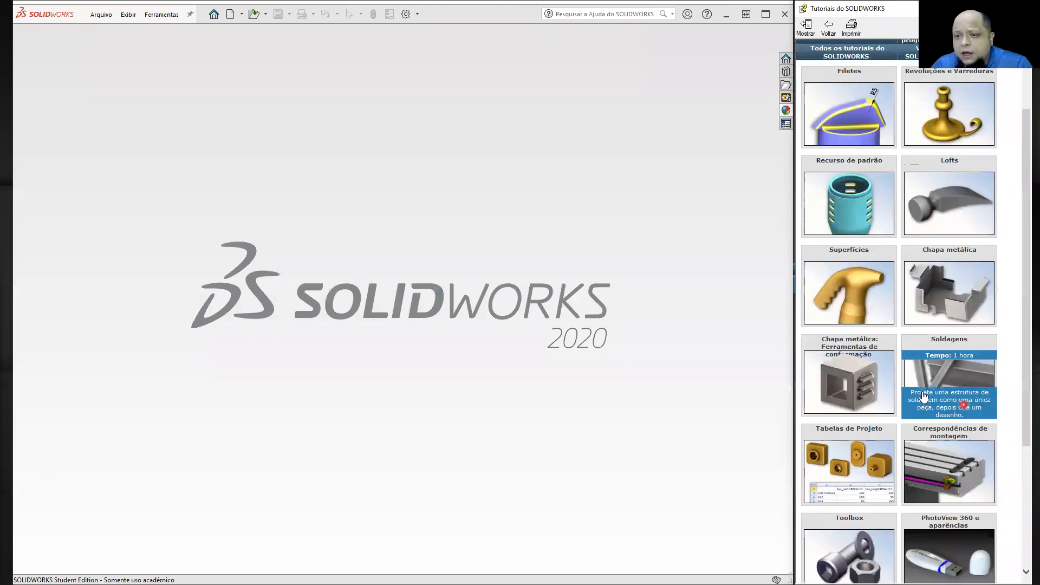
pyautogui.scroll(-3, 932, 458)
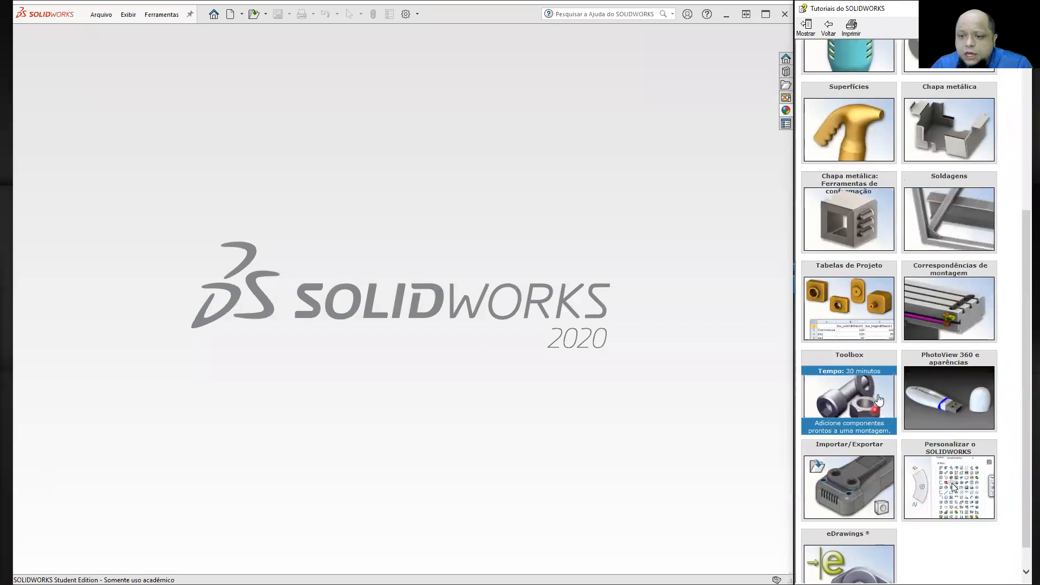
pyautogui.scroll(-1, 858, 407)
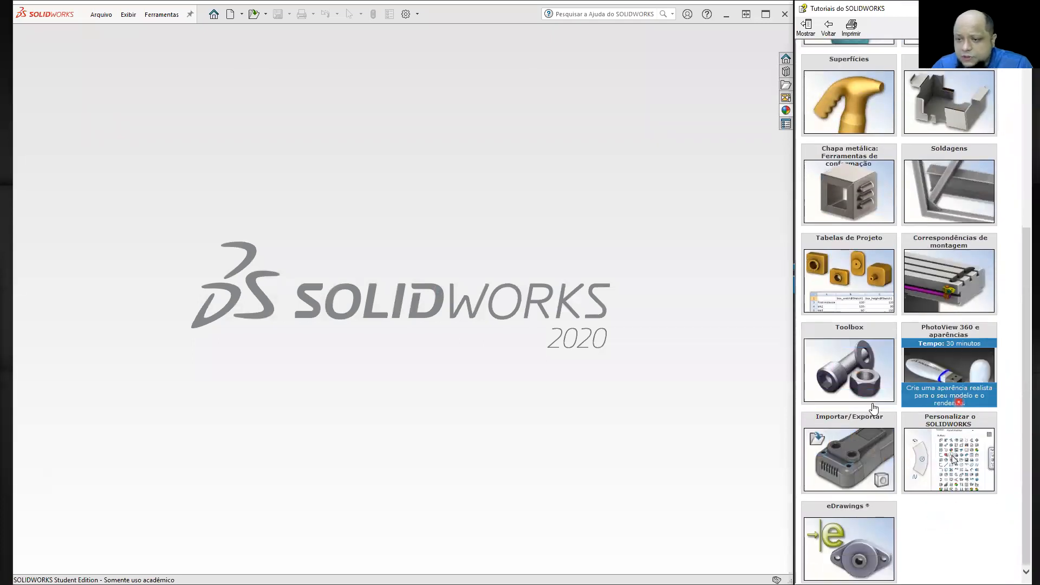
pyautogui.scroll(5, 948, 369)
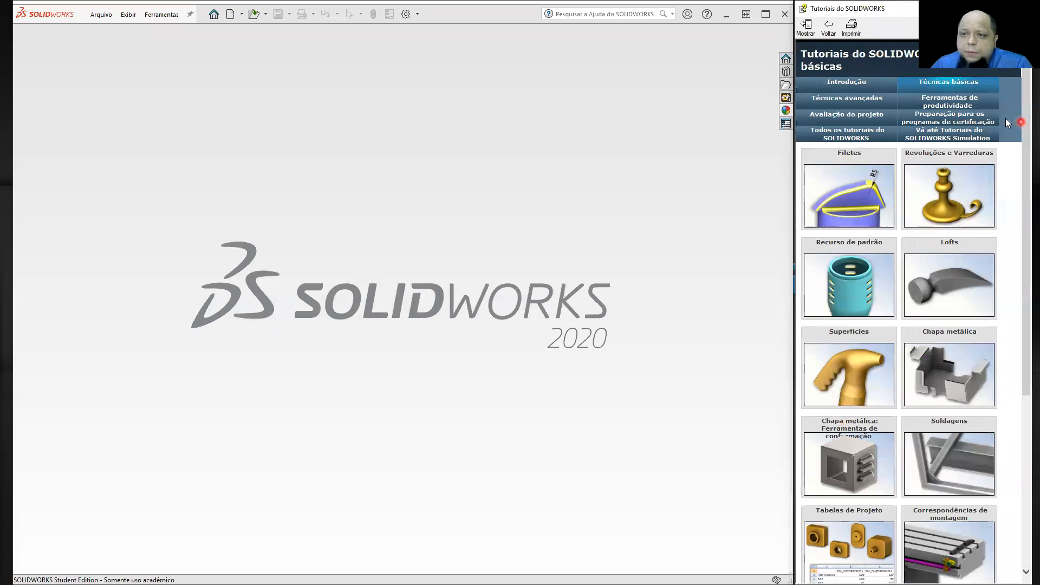
pyautogui.click(855, 99)
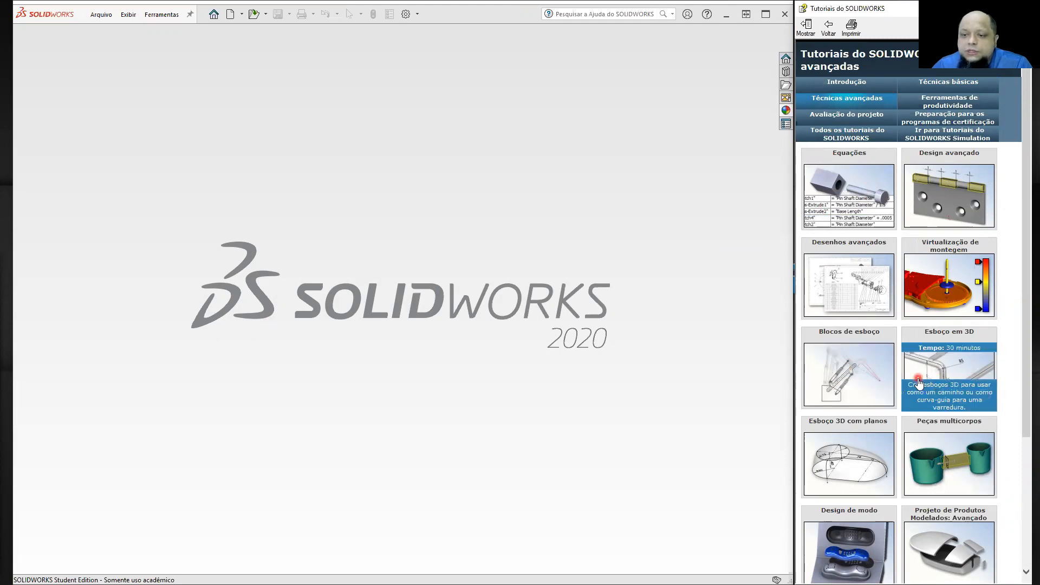
# Look through the remaining advanced lessons, the productivity tools (Ferramentas de produtividade) and design evaluation (Avaliação do projeto) tutorials, and return to Introdução
pyautogui.scroll(-3, 934, 371)
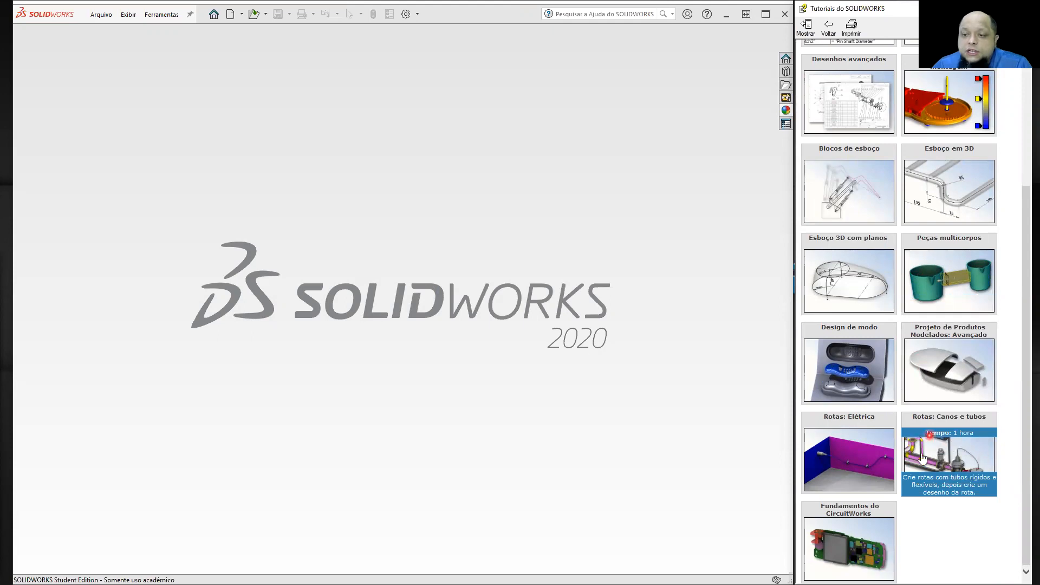
pyautogui.scroll(3, 948, 461)
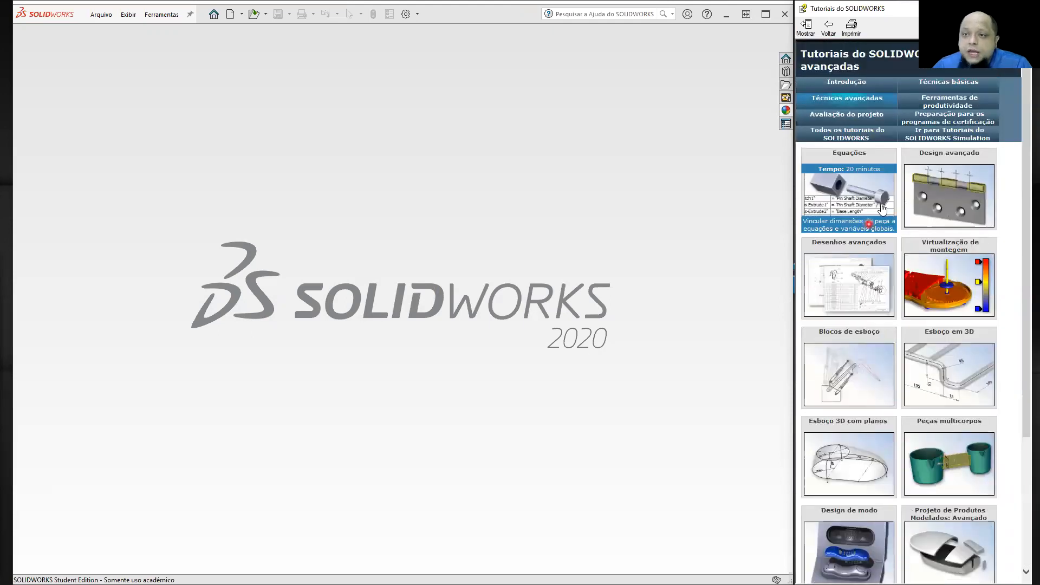
pyautogui.click(946, 105)
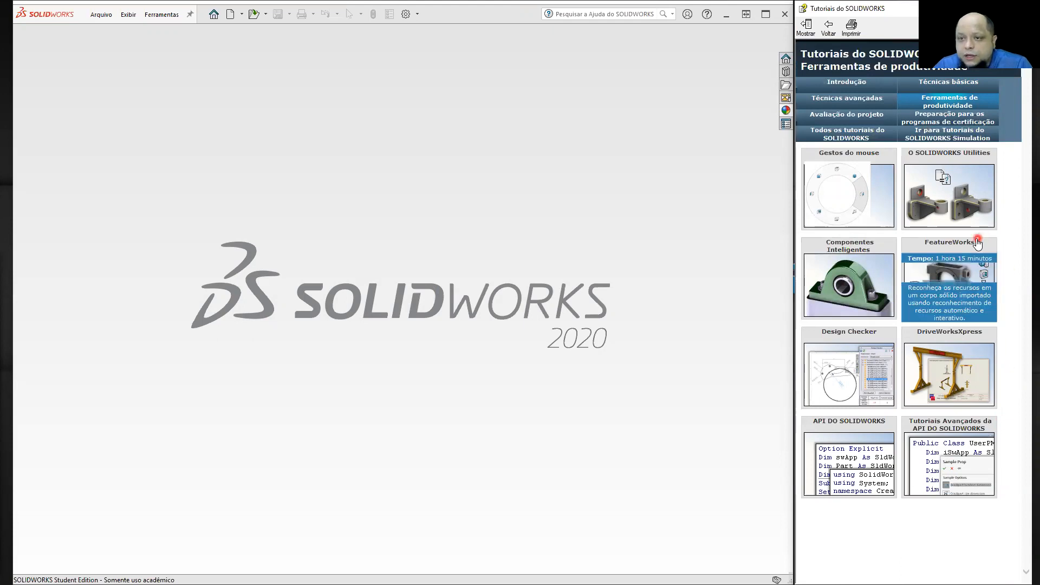
pyautogui.click(867, 116)
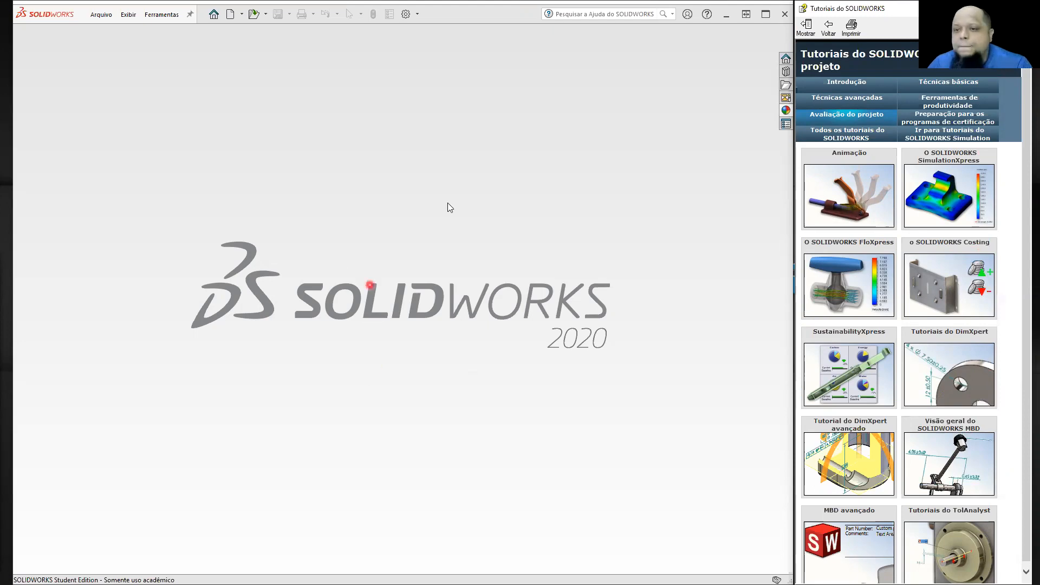
pyautogui.click(847, 81)
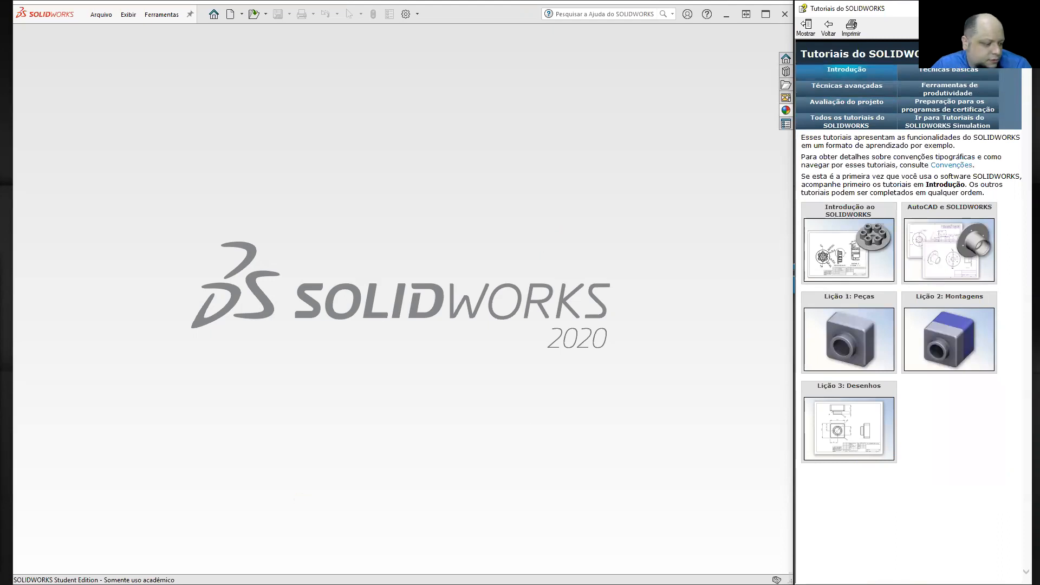
# Open PEÇA DO TUTORIAL 01.PDF from the presentation in Adobe Acrobat Reader, trust it only once to enable 3D content, and rotate the part
pyautogui.hotkey('alt', 'Tab')
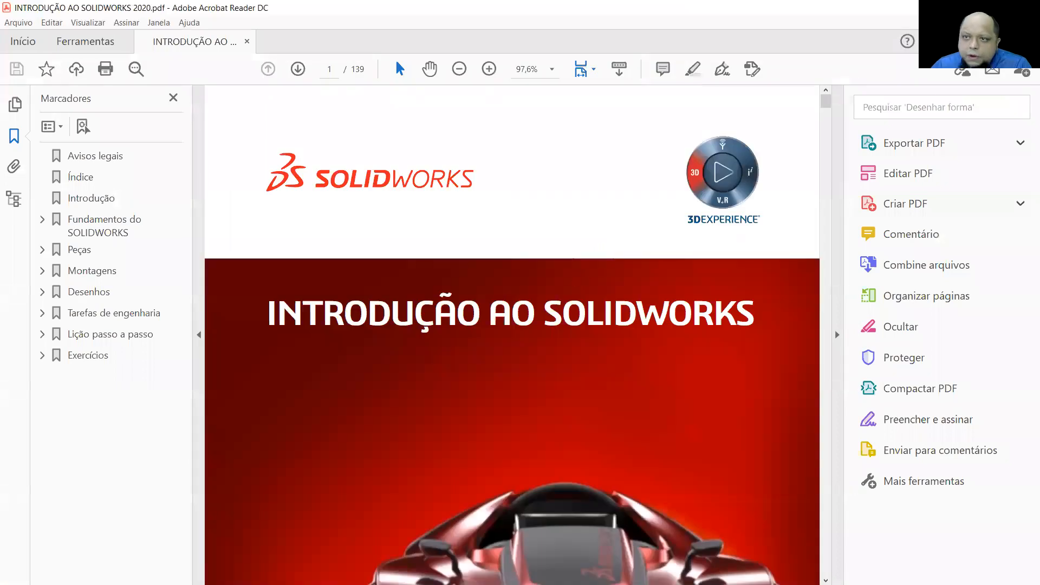
pyautogui.click(962, 7)
pyautogui.click(964, 230)
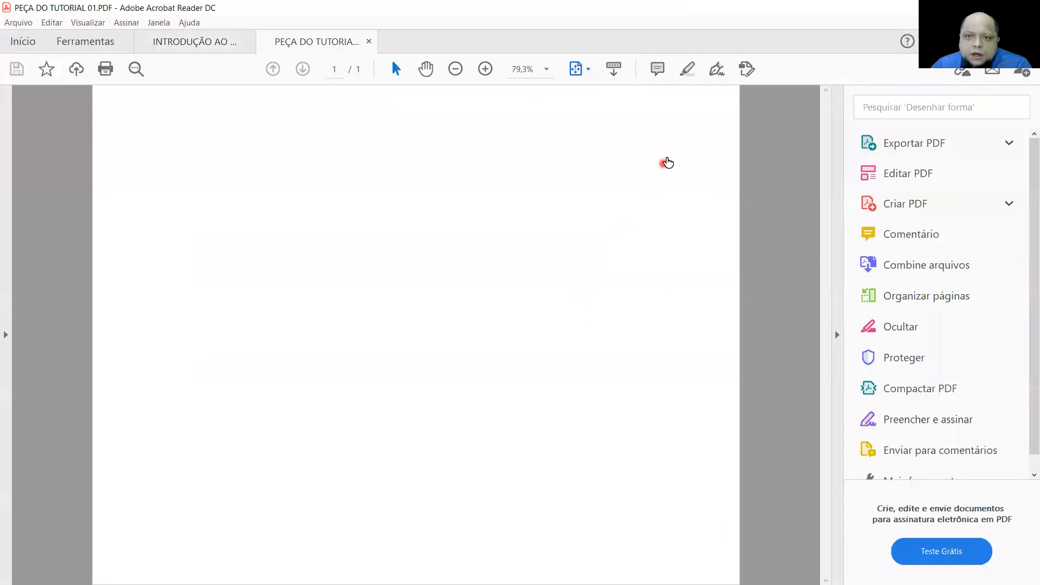
pyautogui.click(720, 99)
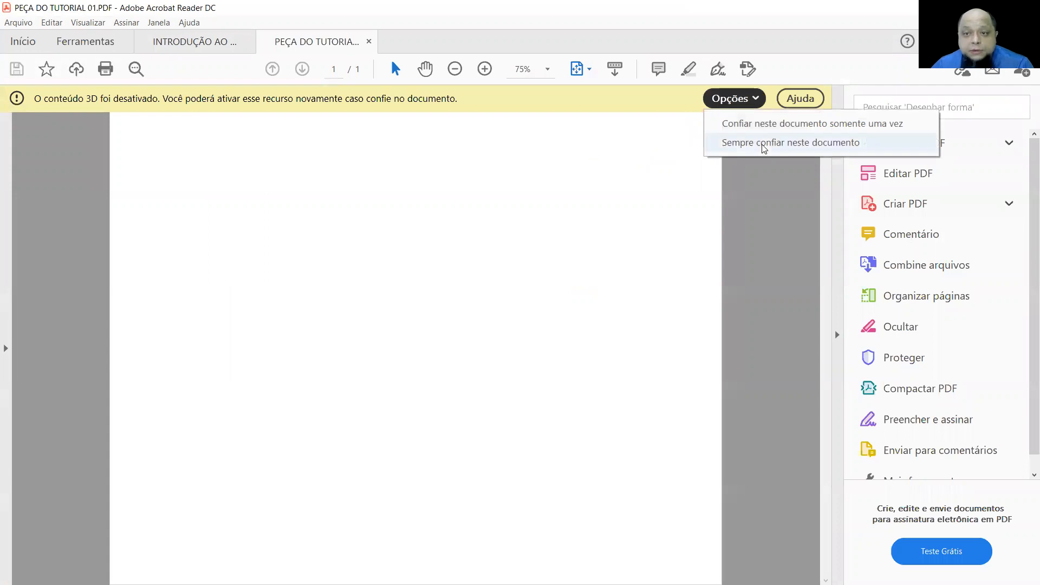
pyautogui.click(766, 122)
pyautogui.click(415, 314)
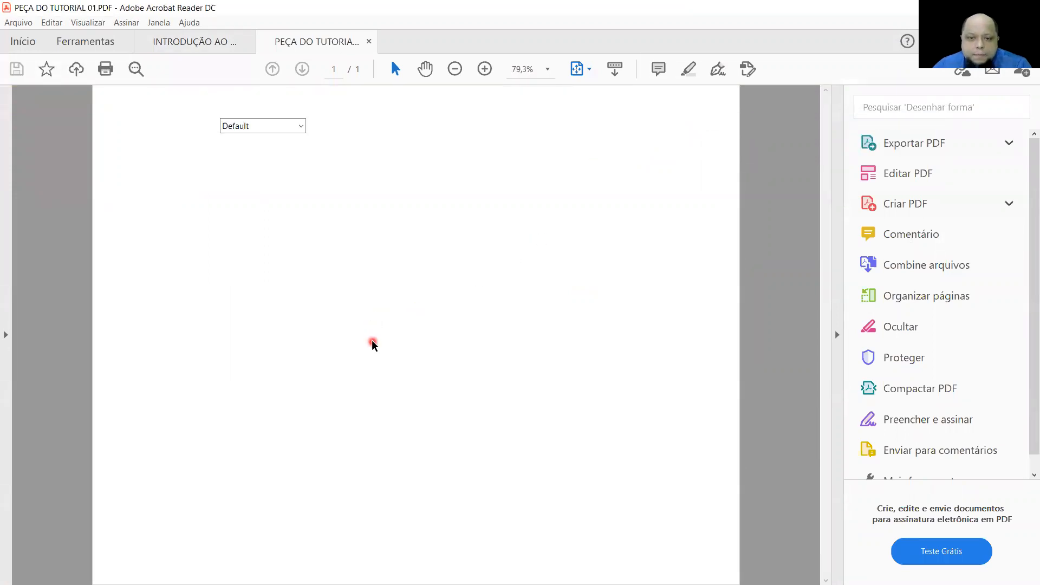
pyautogui.moveTo(444, 321); pyautogui.dragTo(547, 314)
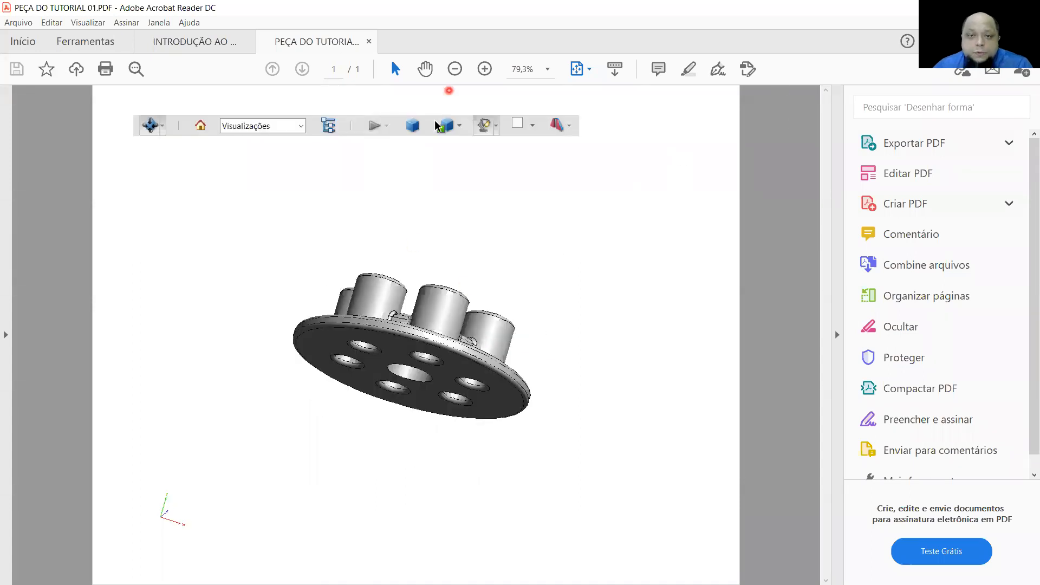
# Switch to the INTRODUÇÃO AO SOLIDWORKS 2020 PDF, hide its bookmarks and fit one full page in the view
pyautogui.click(228, 44)
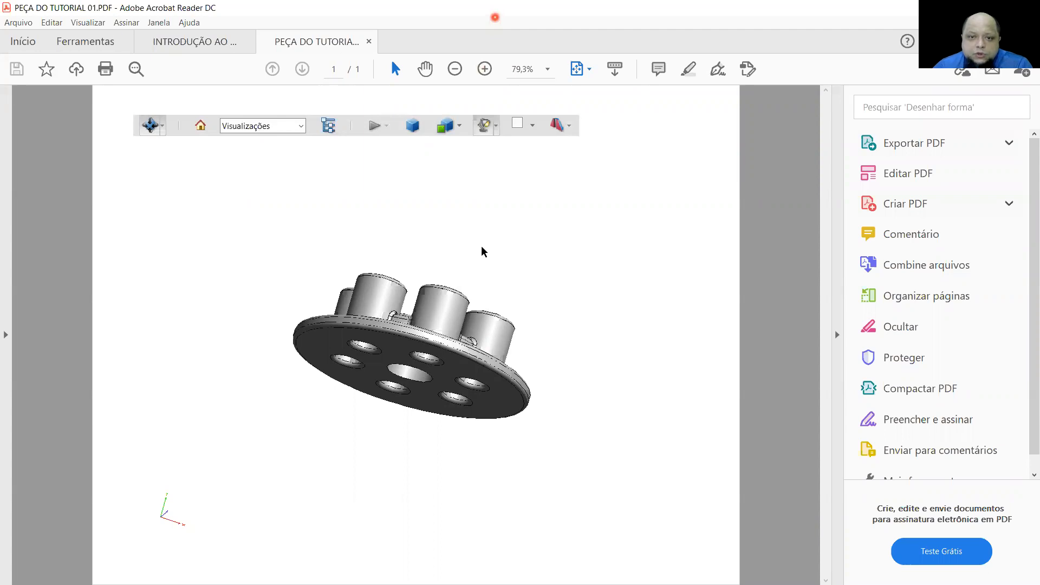
pyautogui.click(198, 334)
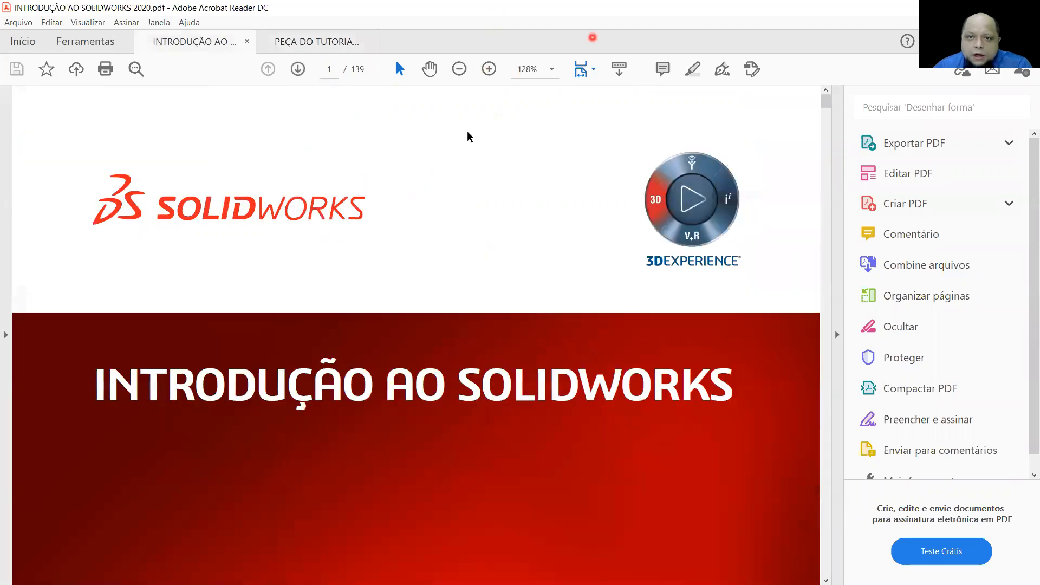
pyautogui.click(594, 69)
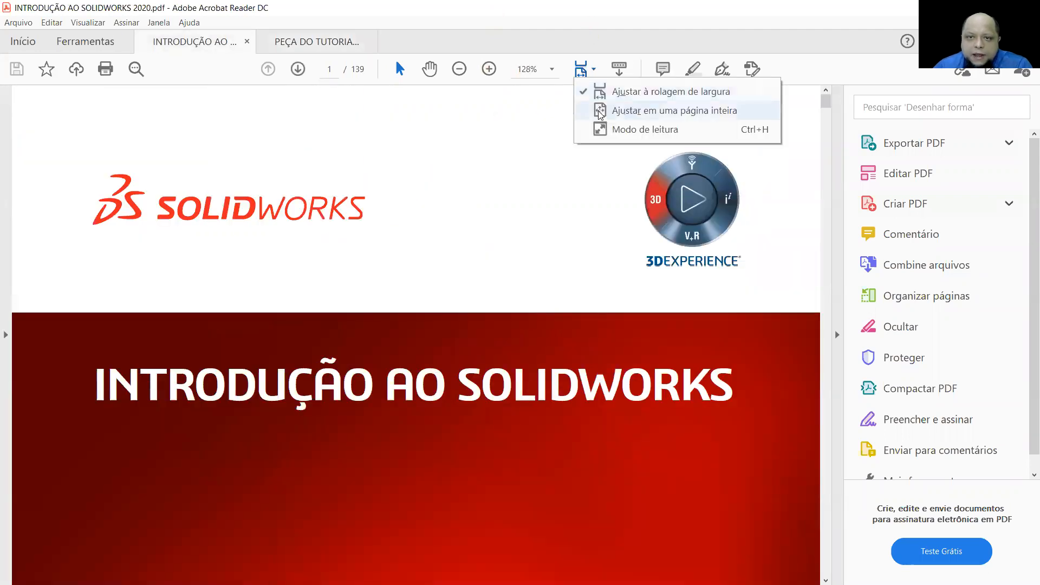
pyautogui.click(639, 108)
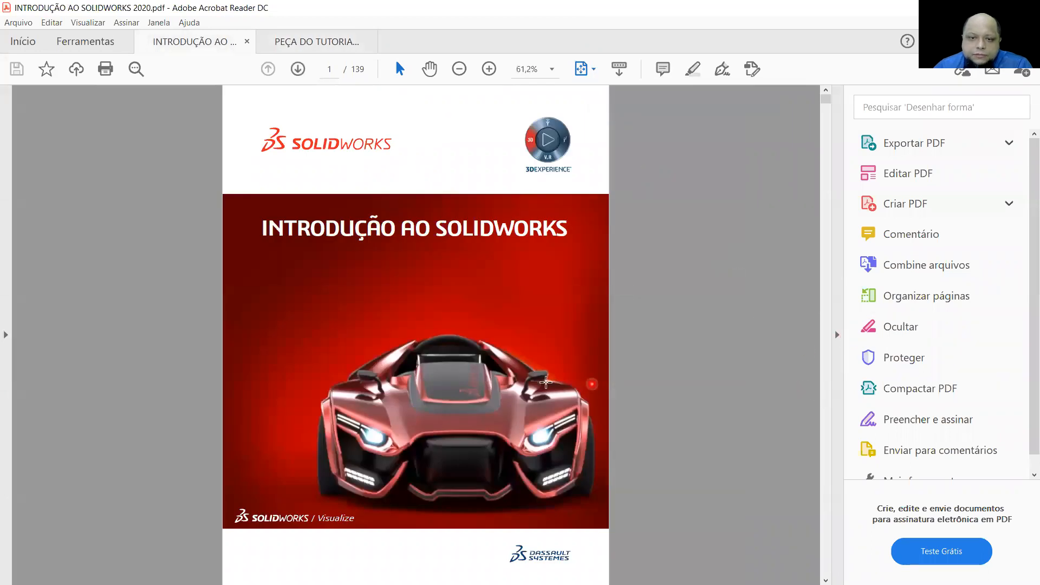
# Look through the manual's table of contents and introduction up to the Fundamentos do SOLIDWORKS chapter
pyautogui.scroll(-1, 400, 301)
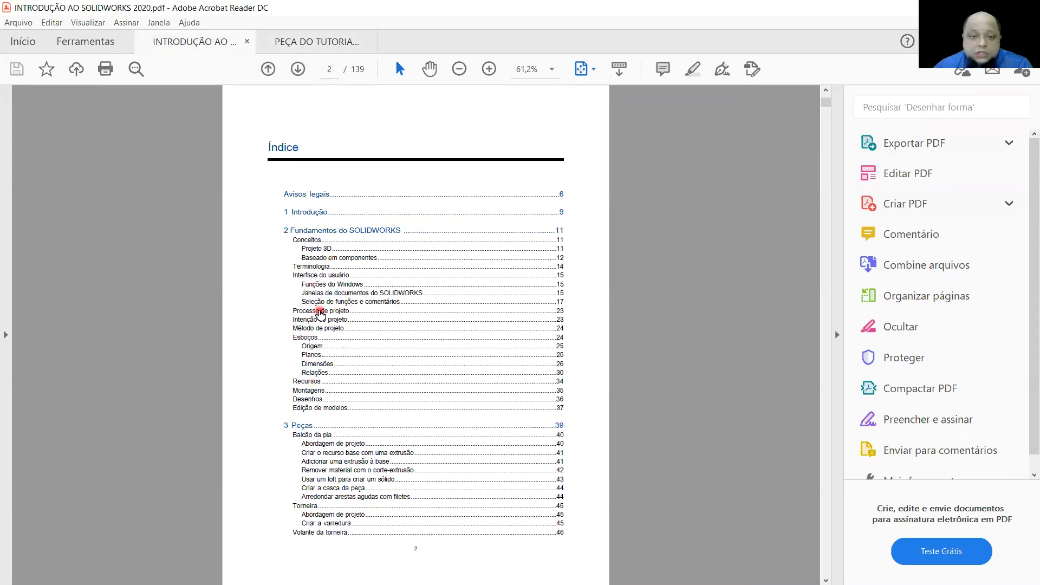
pyautogui.scroll(-1, 318, 304)
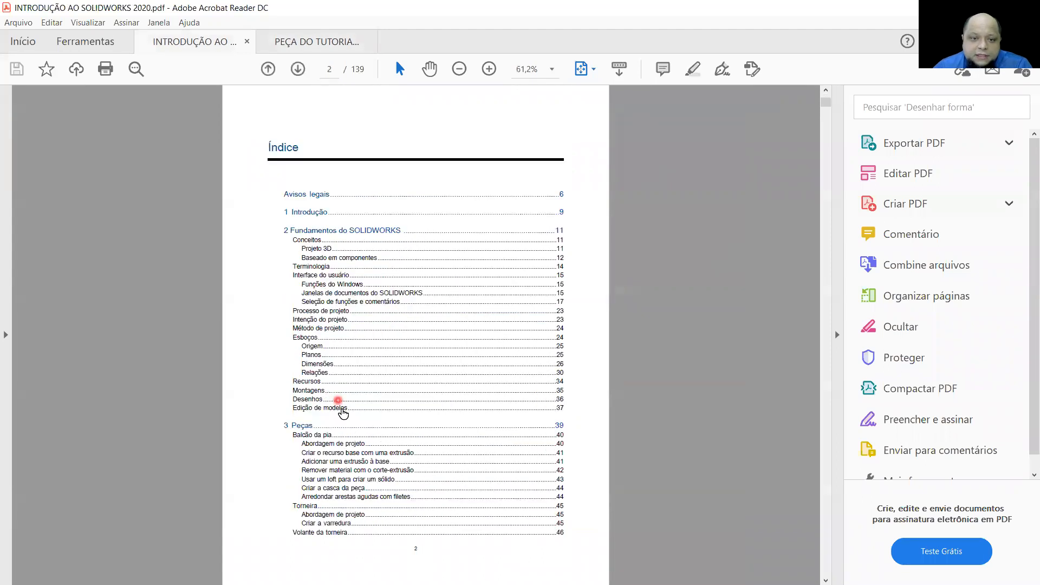
pyautogui.scroll(-1, 337, 399)
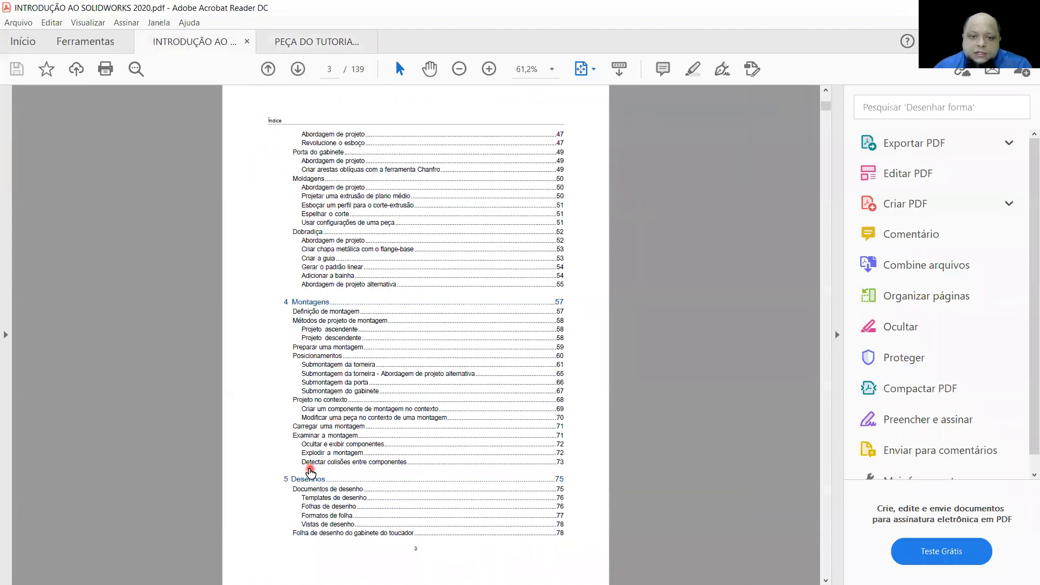
pyautogui.scroll(-1, 315, 469)
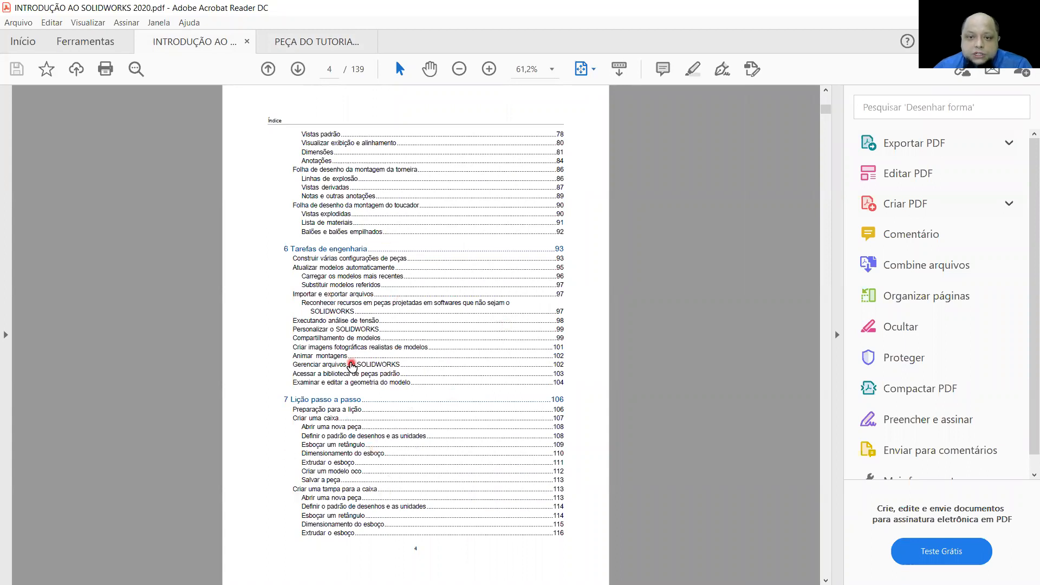
pyautogui.scroll(-5, 352, 366)
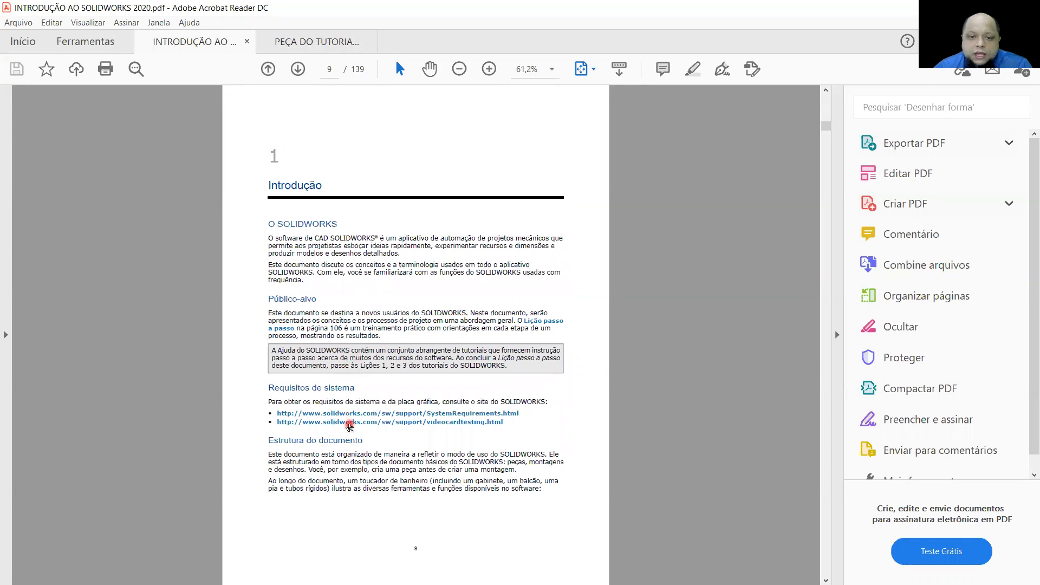
pyautogui.scroll(-2, 349, 425)
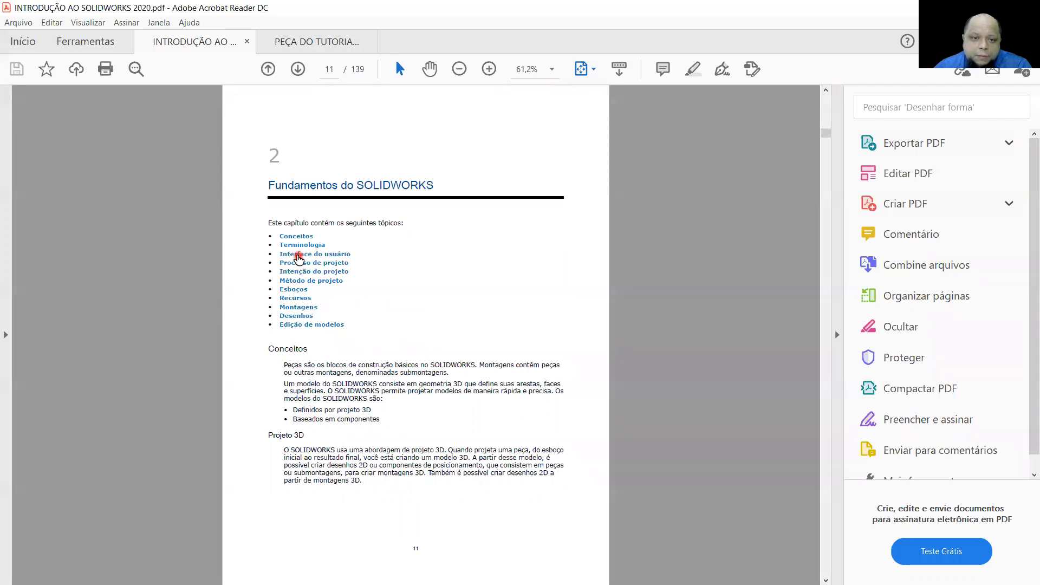
# Go to the Esboços topic through its chapter link and read through the pages on planes, dimensions and sketch definition
pyautogui.click(294, 290)
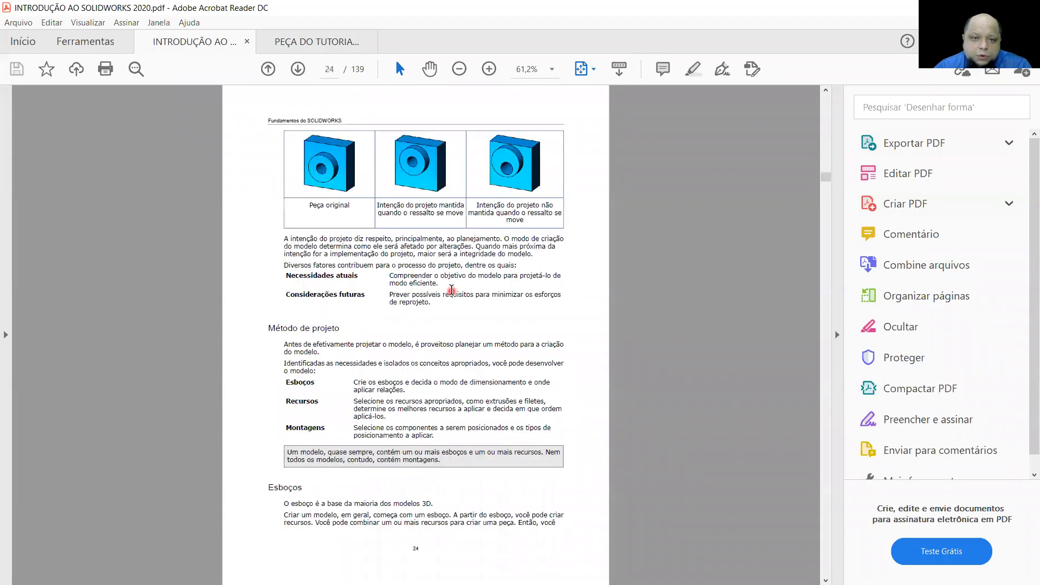
pyautogui.scroll(-3, 347, 416)
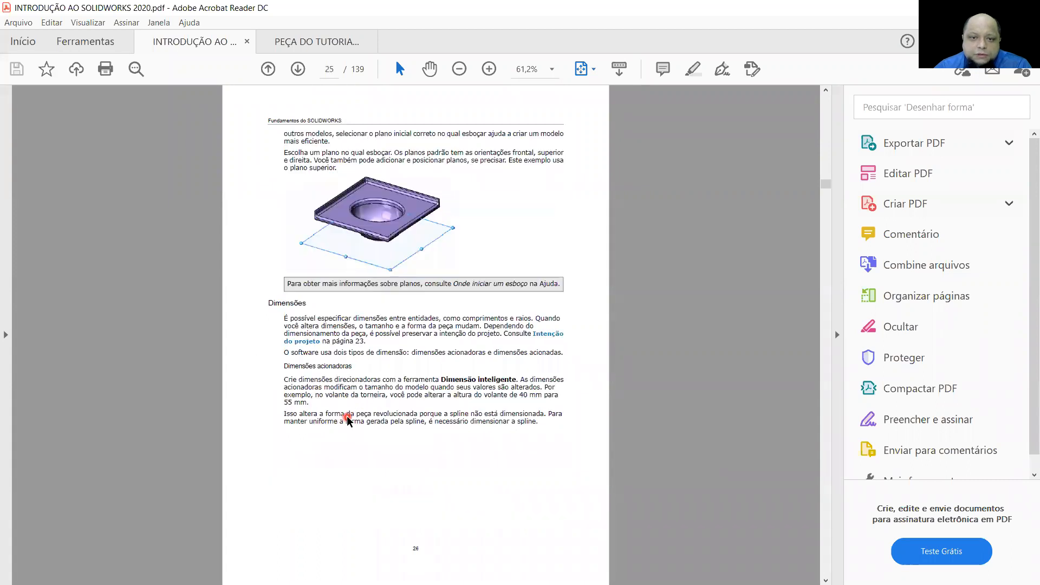
pyautogui.scroll(1, 480, 241)
pyautogui.scroll(-1, 475, 246)
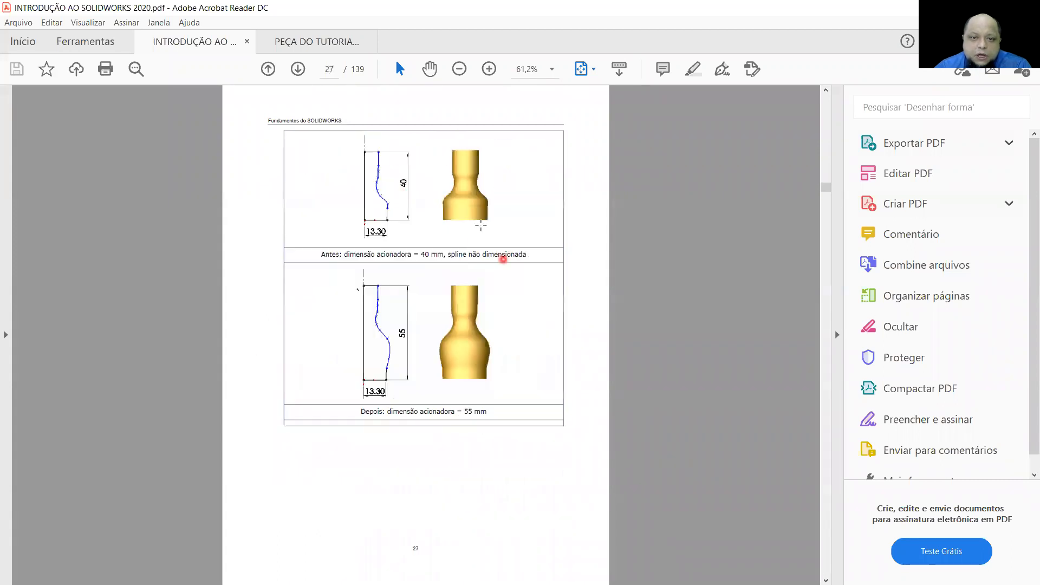
pyautogui.scroll(-1, 416, 301)
pyautogui.scroll(-2, 422, 351)
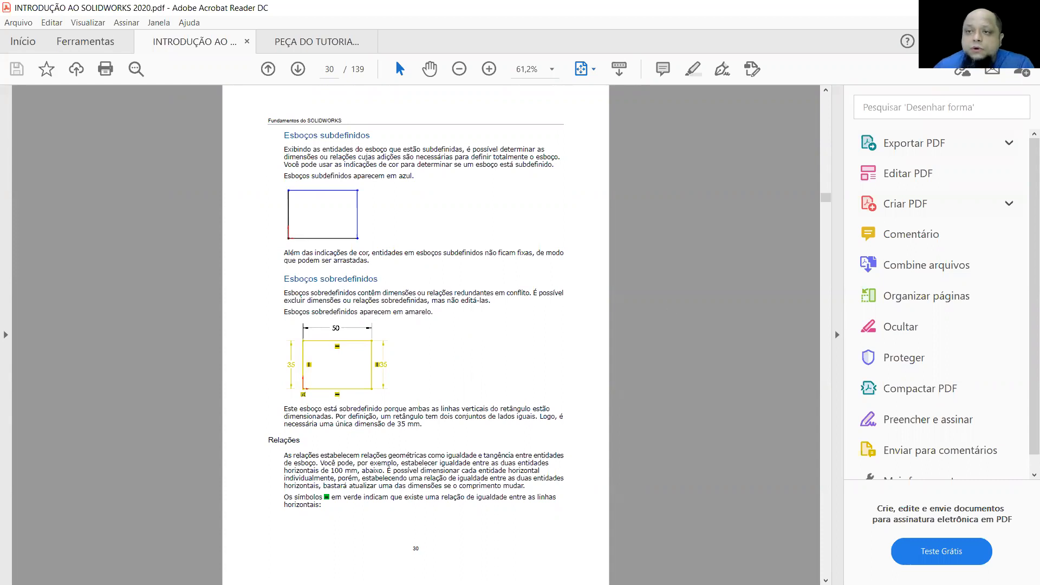
# Switch back to SOLIDWORKS, open the Introdução ao SOLIDWORKS tutorial and advance to its Minha primeira peça topic
pyautogui.hotkey('alt', 'Tab')
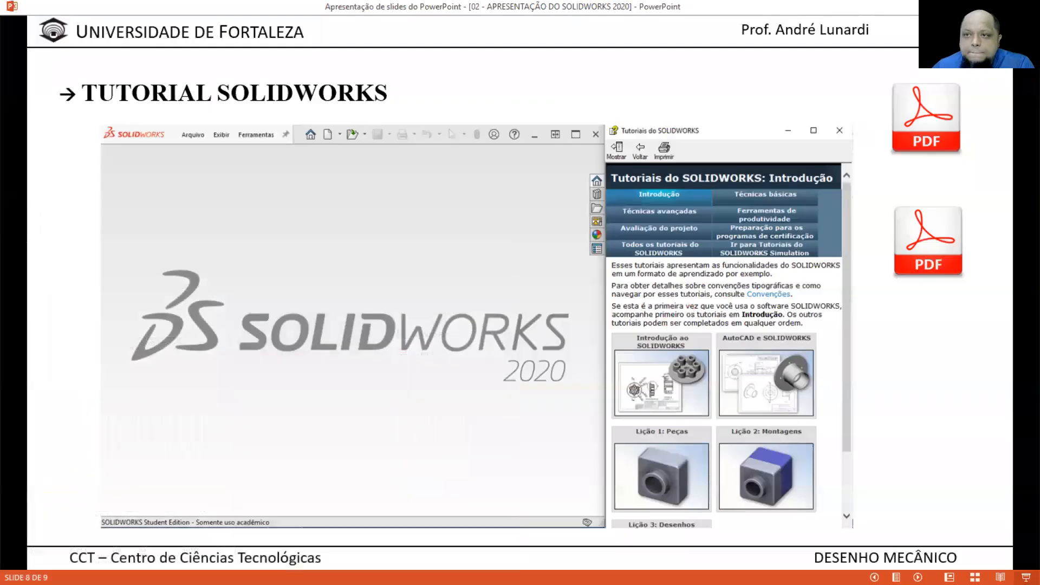
pyautogui.hotkey('alt', 'Tab')
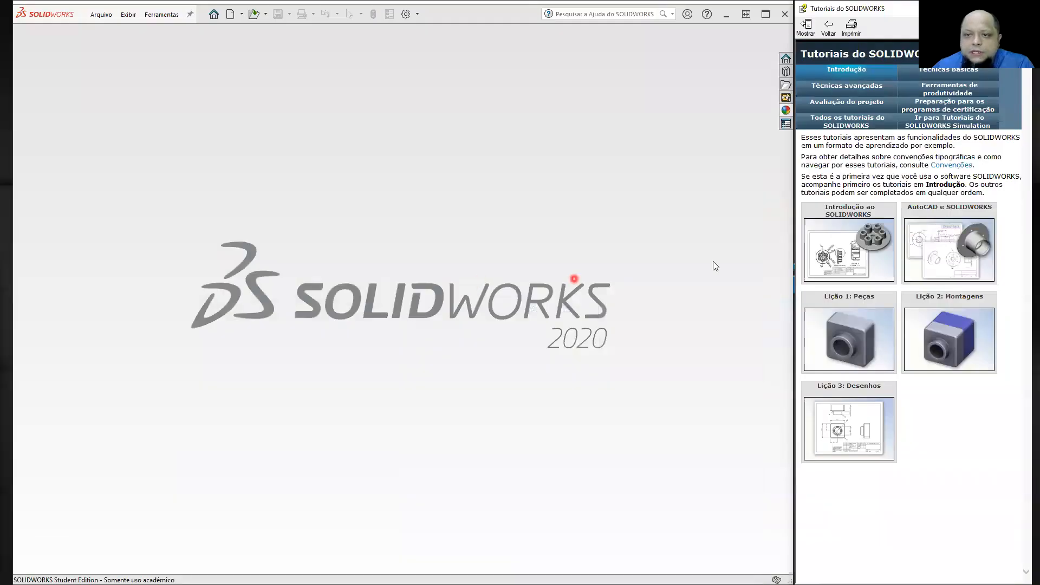
pyautogui.click(839, 243)
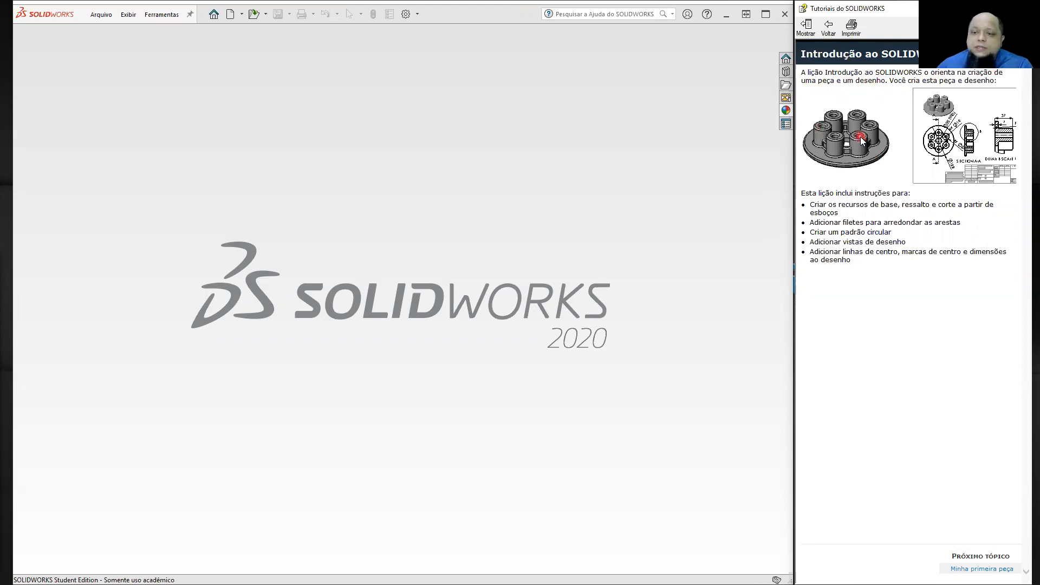
pyautogui.click(1008, 570)
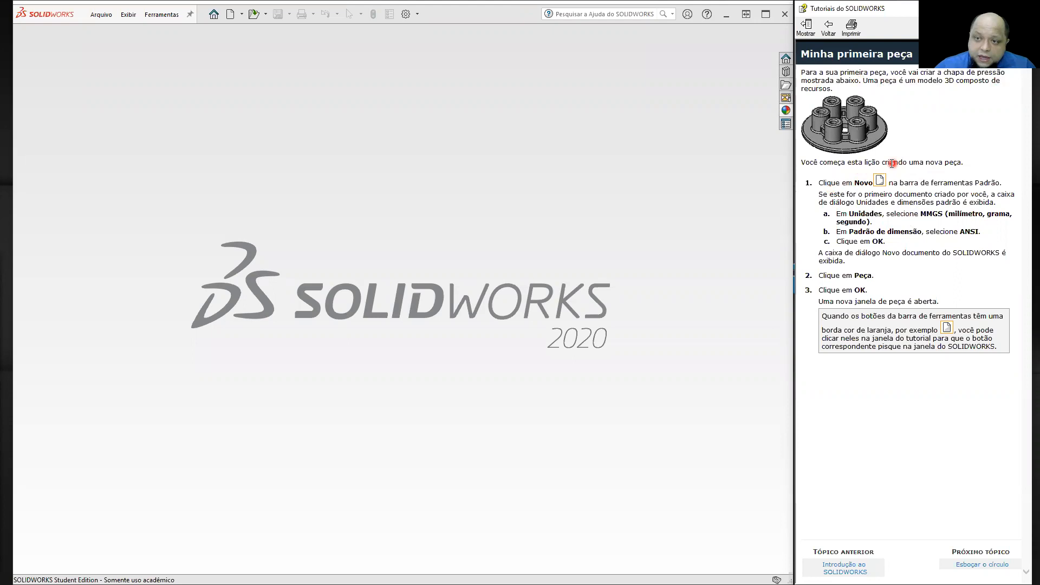
# Locate the New command from the tutorial and create a new part document (Peça)
pyautogui.click(879, 181)
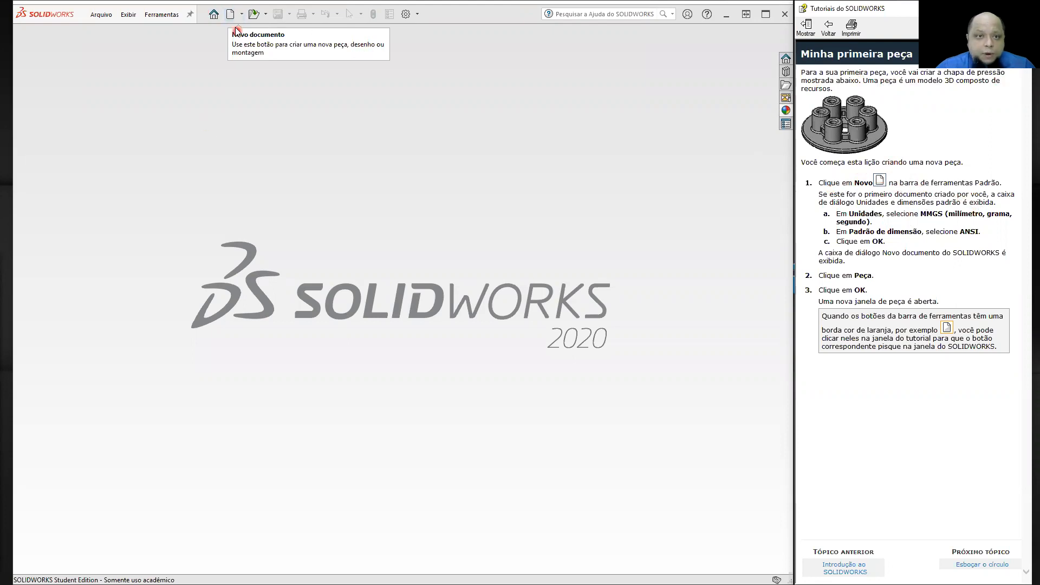
pyautogui.click(231, 16)
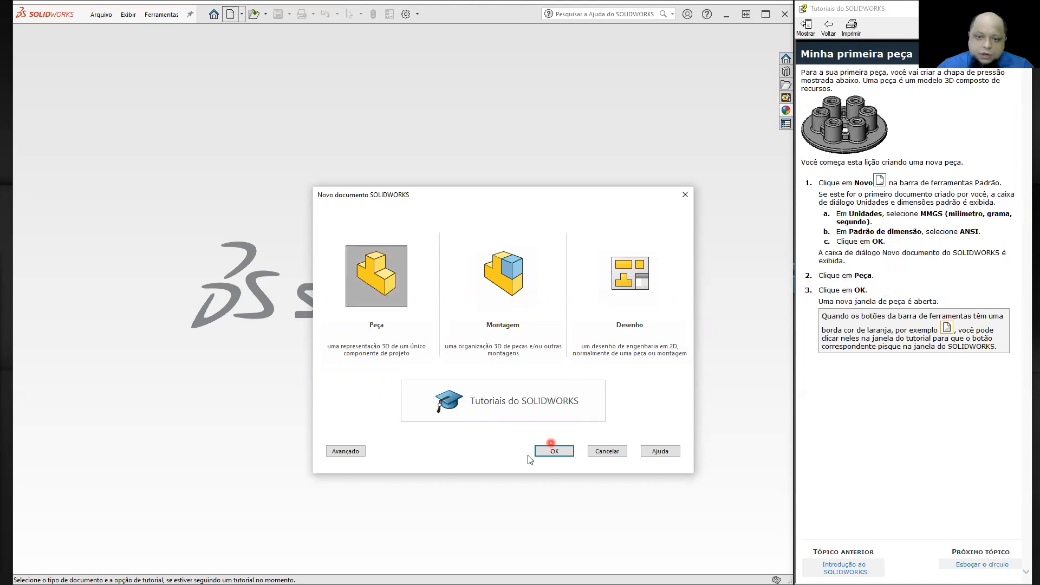
pyautogui.click(544, 452)
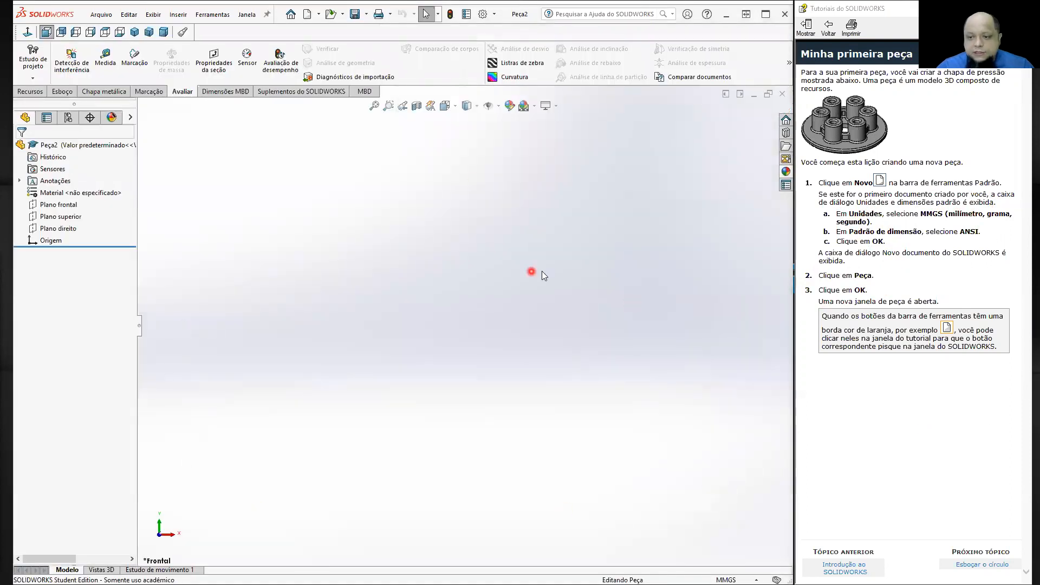
# Advance the tutorial to its Esboçar o círculo topic and locate the Ressalto/base extrudado command from it
pyautogui.click(971, 566)
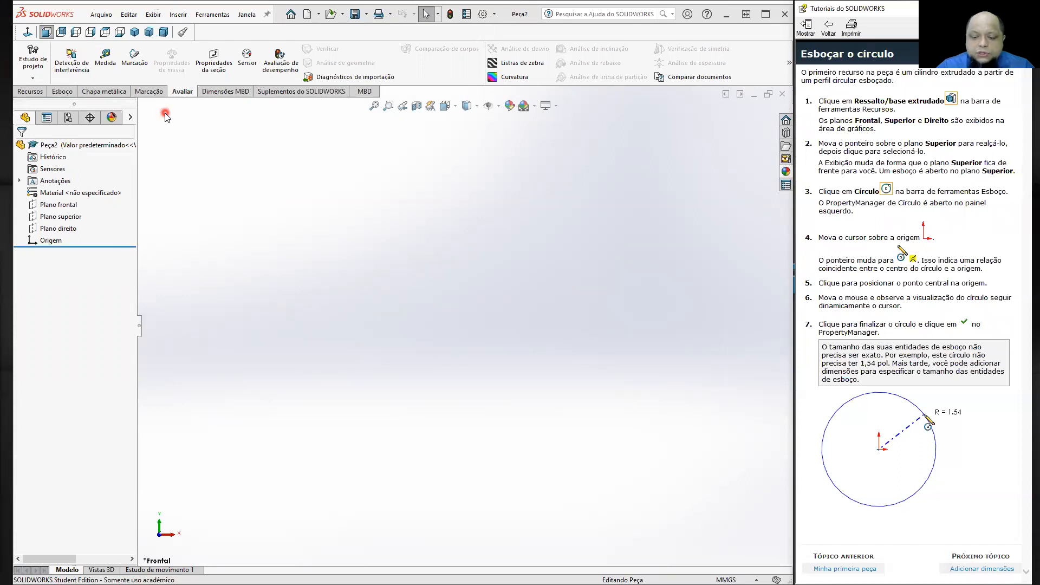
pyautogui.click(952, 102)
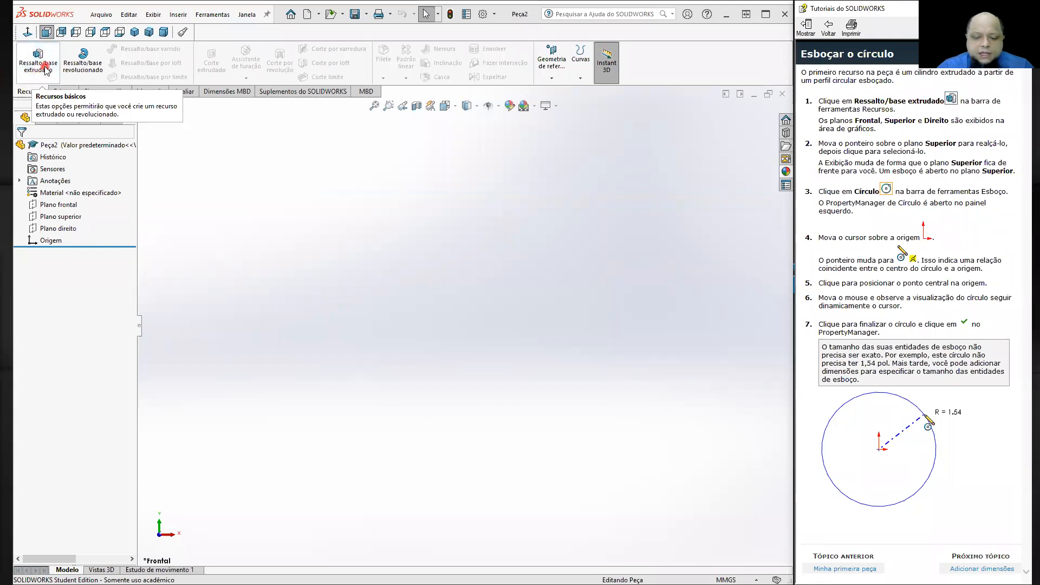
pyautogui.click(952, 100)
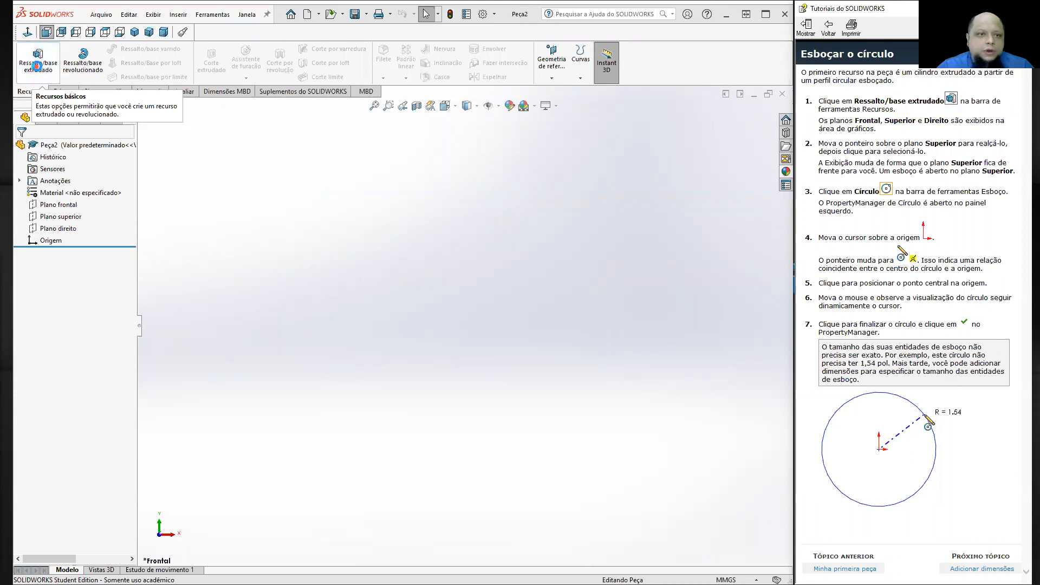
# Start an extruded boss/base and open its sketch on Plano superior
pyautogui.click(38, 60)
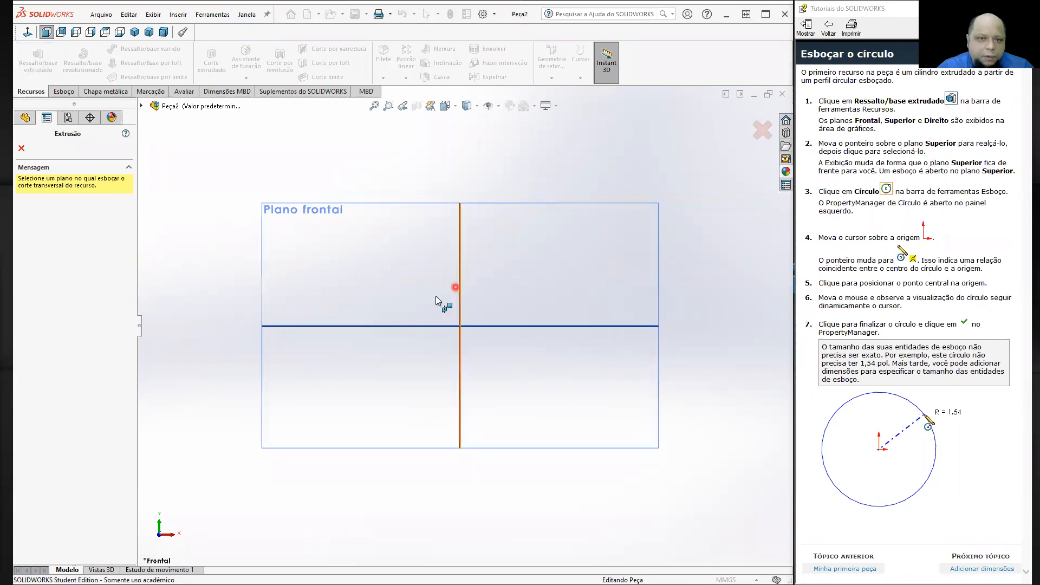
pyautogui.moveTo(546, 228); pyautogui.dragTo(536, 319, button='middle')
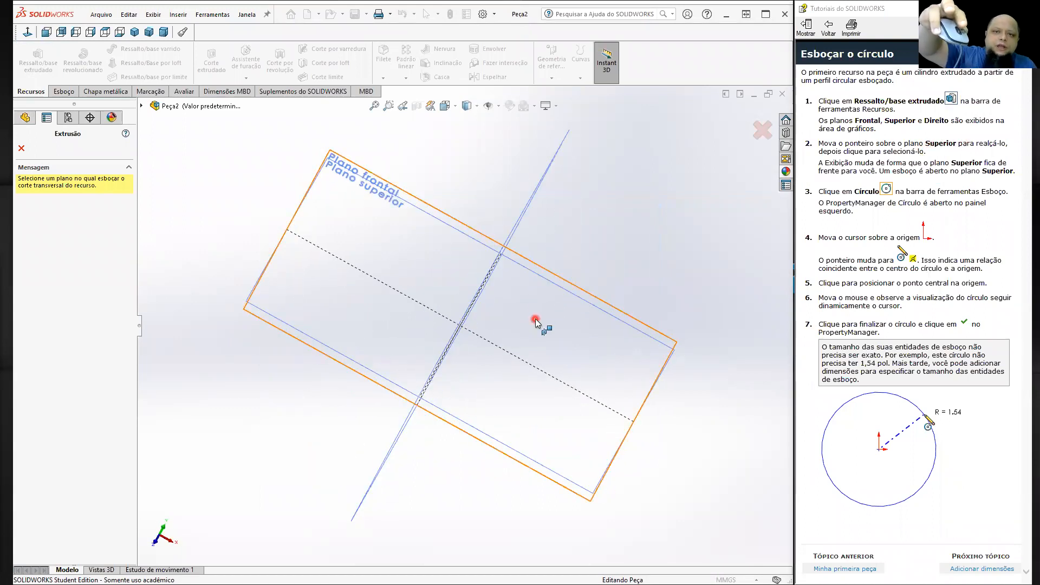
pyautogui.moveTo(535, 320); pyautogui.dragTo(1024, 556, button='middle')
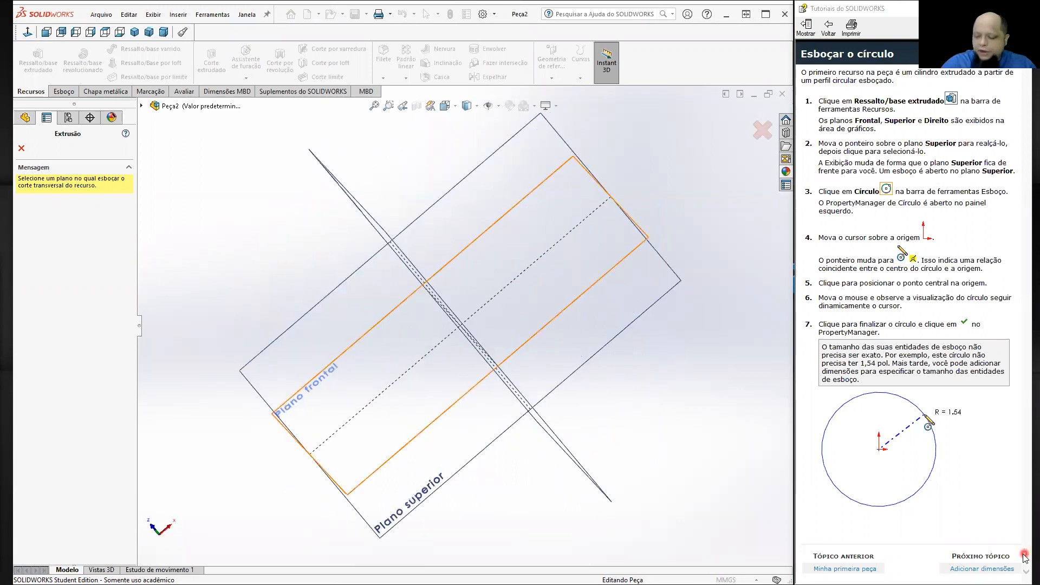
pyautogui.moveTo(530, 301); pyautogui.dragTo(402, 276, button='middle')
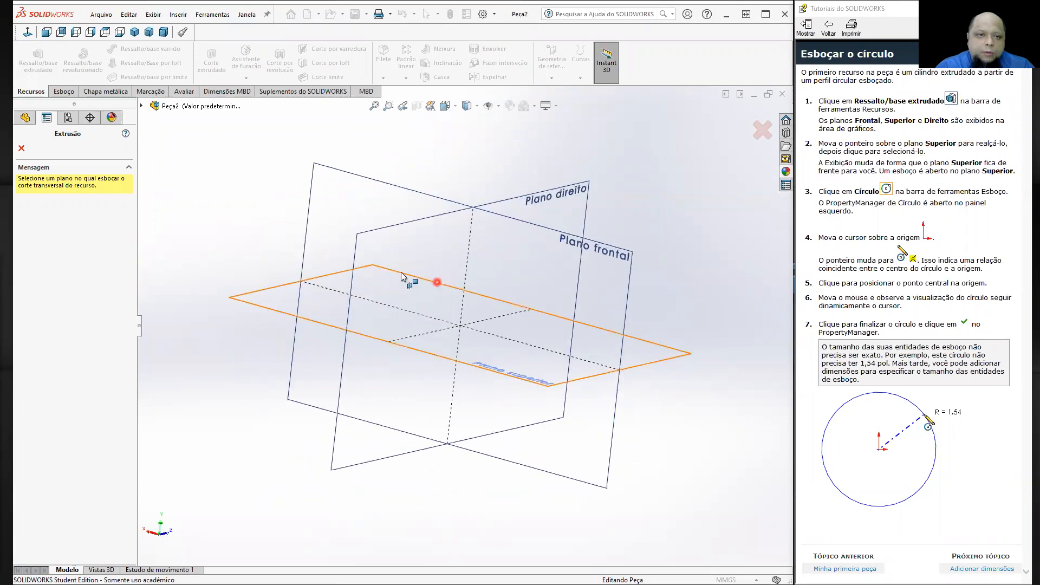
pyautogui.click(141, 108)
pyautogui.click(200, 178)
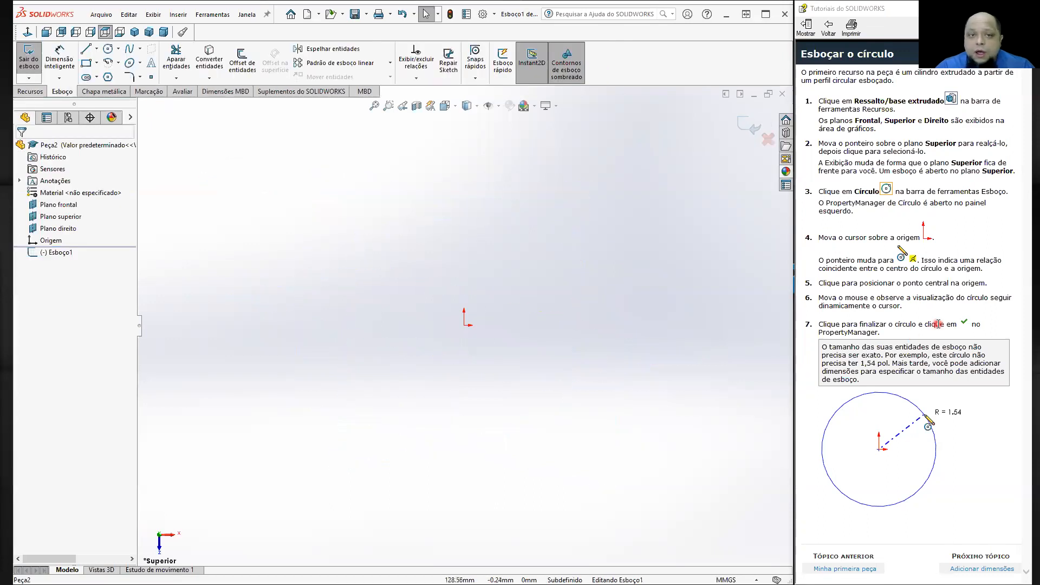
# Locate the Círculo command from the tutorial and page through the remaining first-part topics up to adding the last fillet
pyautogui.click(889, 191)
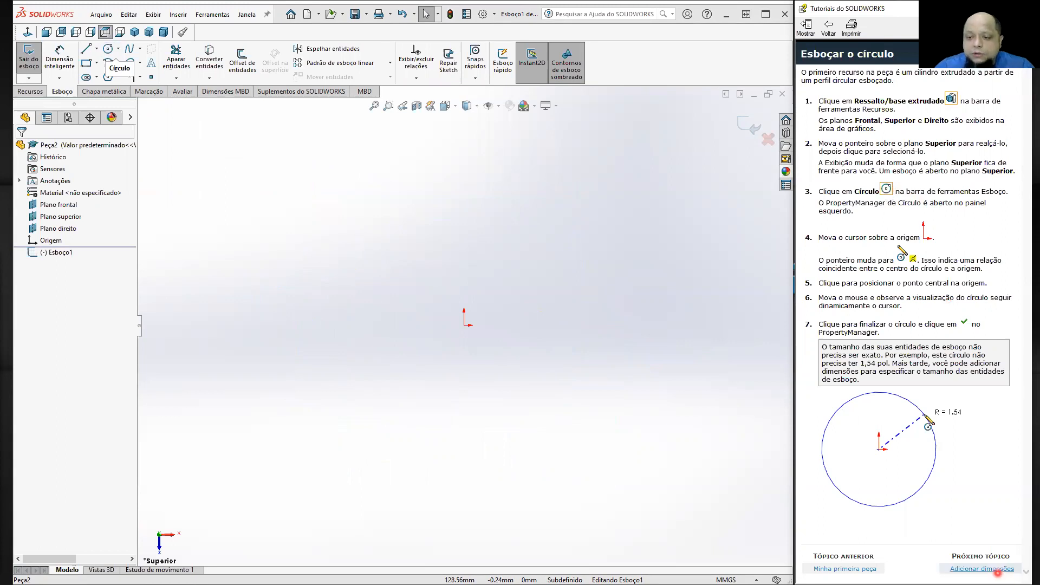
pyautogui.click(997, 570)
pyautogui.click(998, 570)
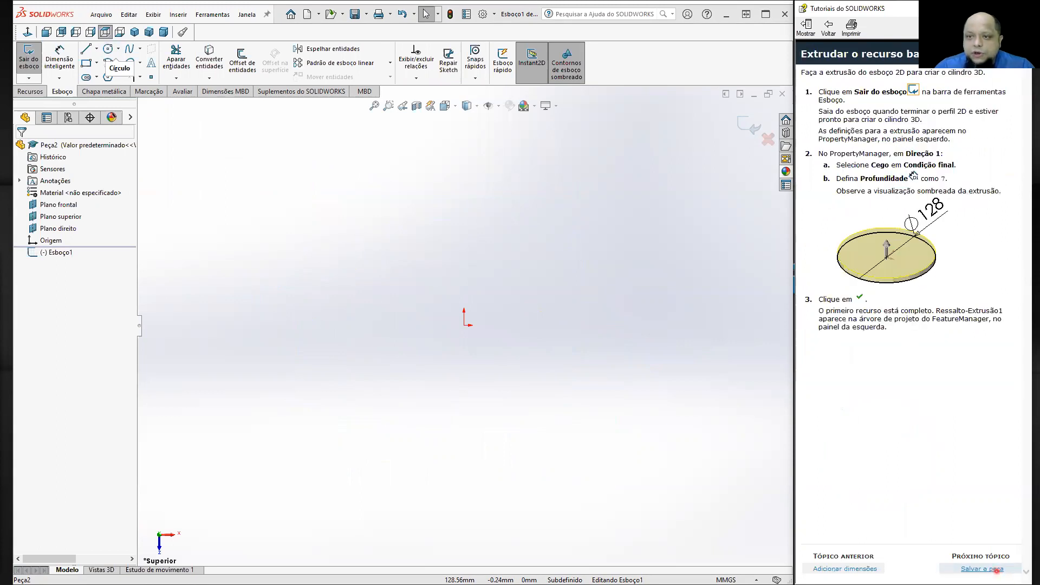
pyautogui.click(997, 570)
pyautogui.click(997, 570)
pyautogui.click(997, 571)
pyautogui.click(997, 570)
pyautogui.click(998, 570)
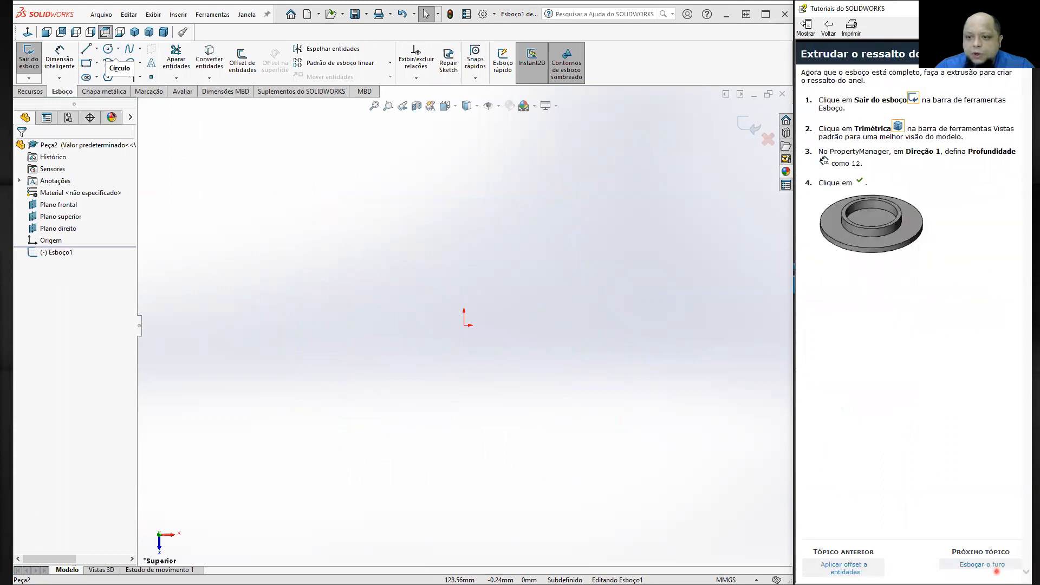
pyautogui.click(987, 565)
pyautogui.click(984, 568)
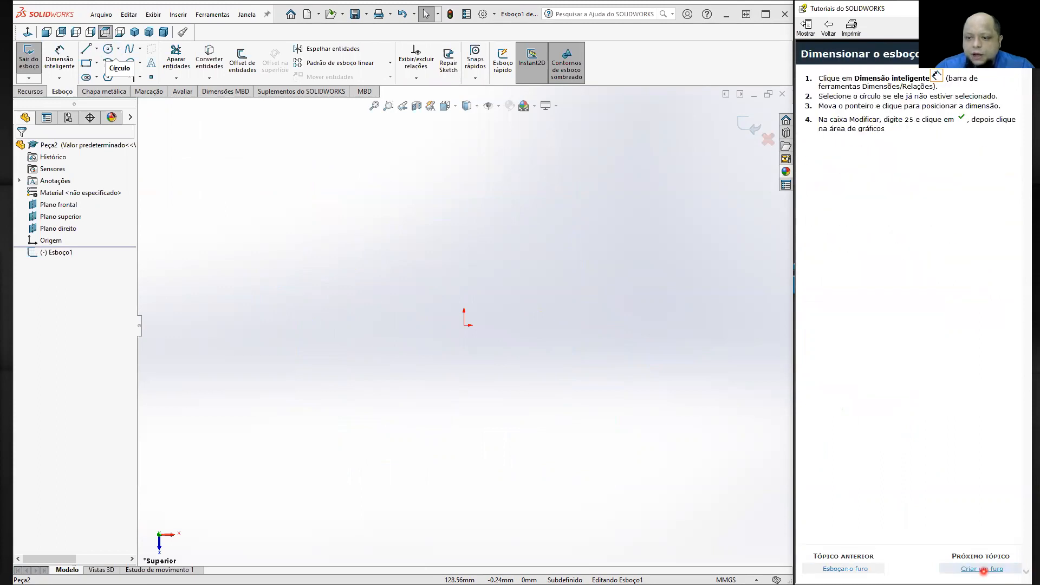
pyautogui.click(983, 567)
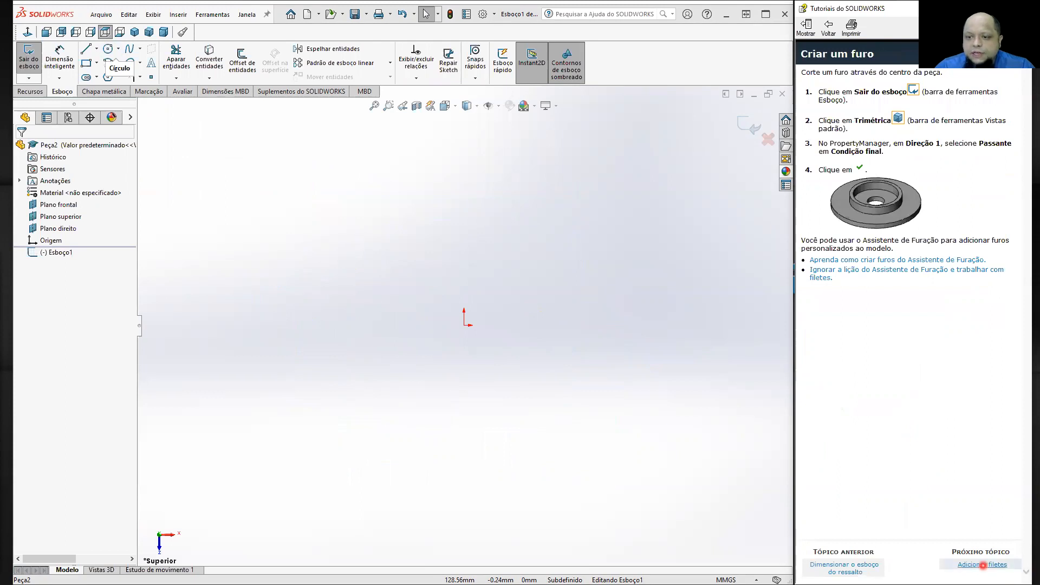
pyautogui.click(983, 566)
pyautogui.click(983, 566)
pyautogui.click(983, 566)
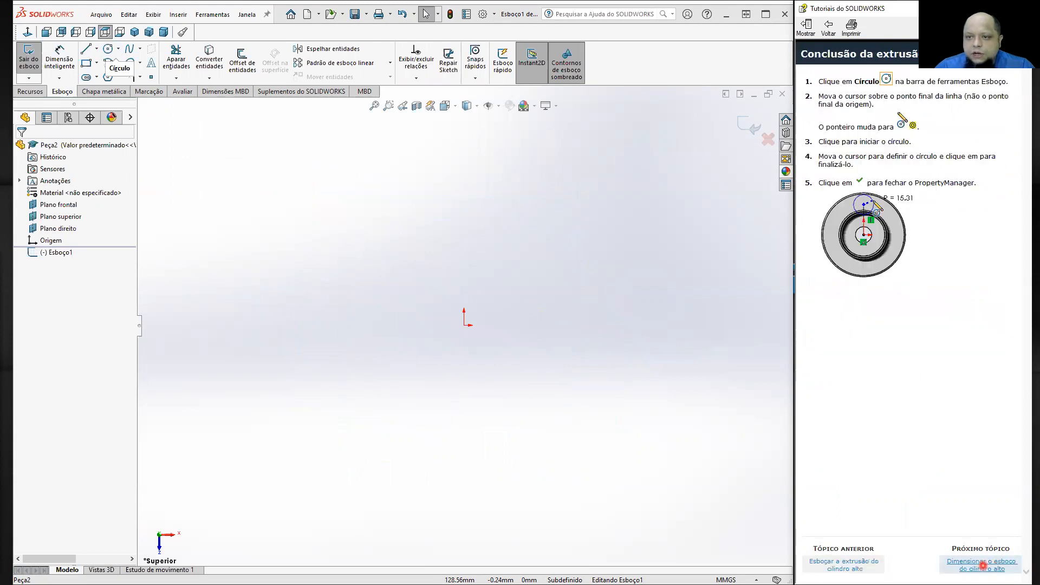
pyautogui.click(984, 565)
pyautogui.click(983, 565)
pyautogui.click(984, 566)
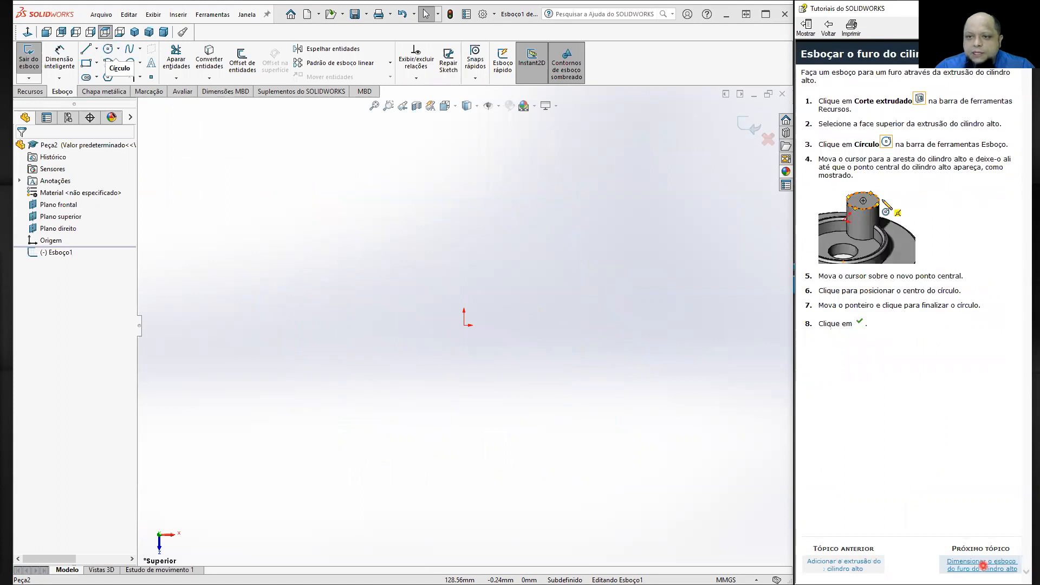
pyautogui.click(983, 566)
pyautogui.click(984, 566)
pyautogui.click(984, 566)
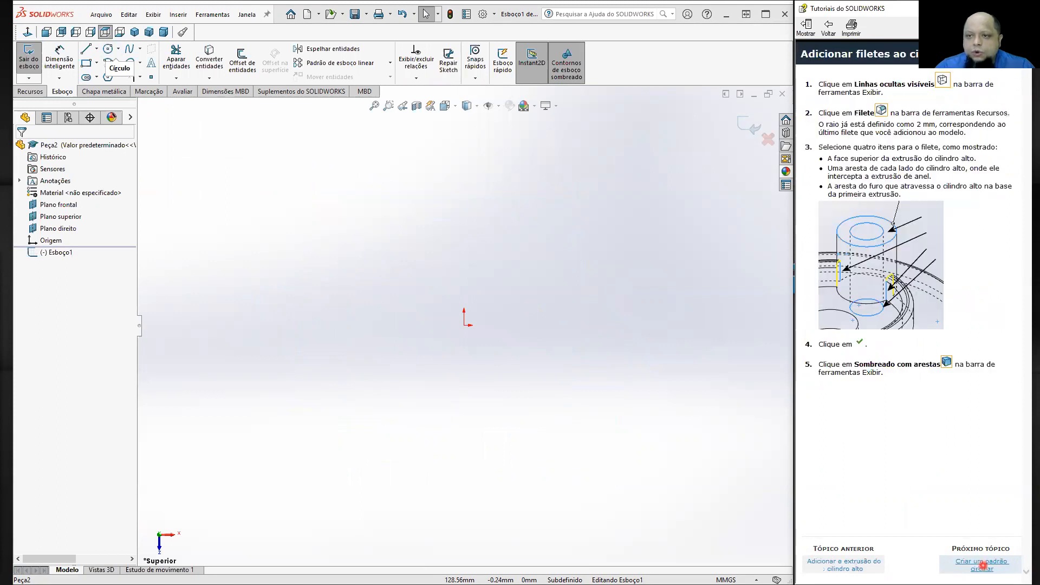
pyautogui.click(984, 566)
pyautogui.click(984, 566)
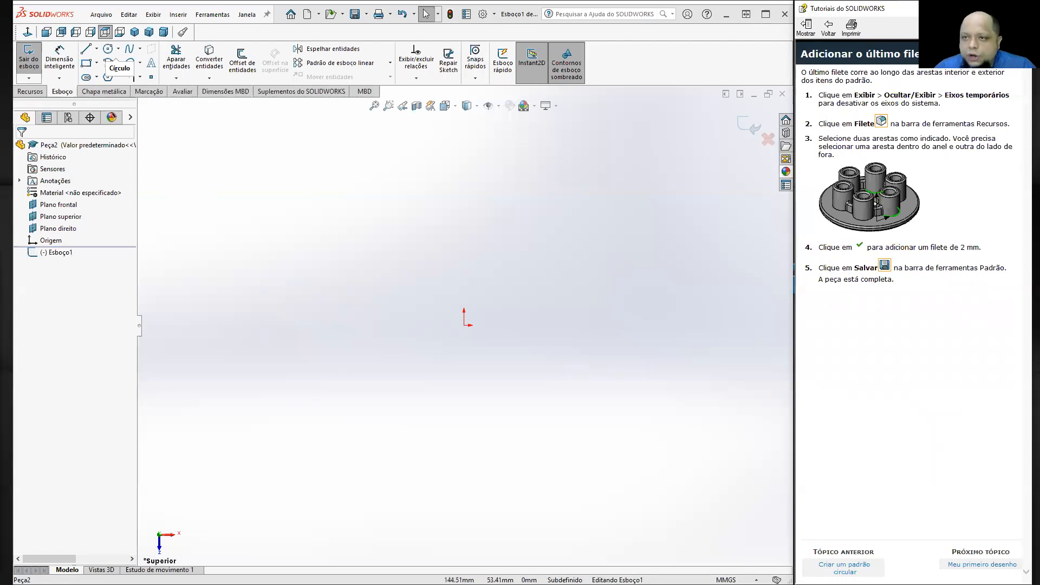
# Close the part with its open sketch discarded and switch to the PowerPoint presentation
pyautogui.click(766, 15)
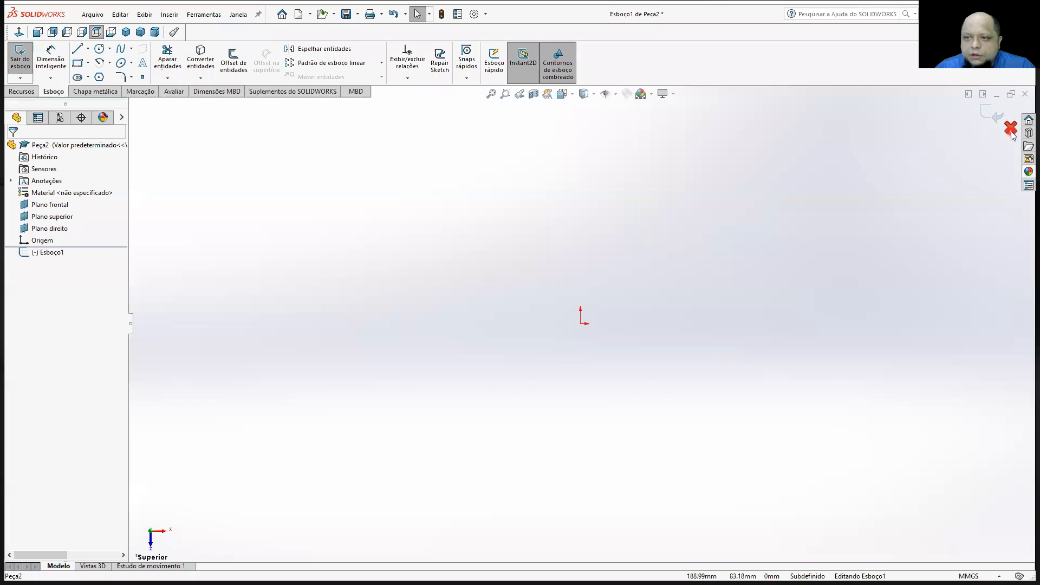
pyautogui.click(1011, 131)
pyautogui.click(528, 313)
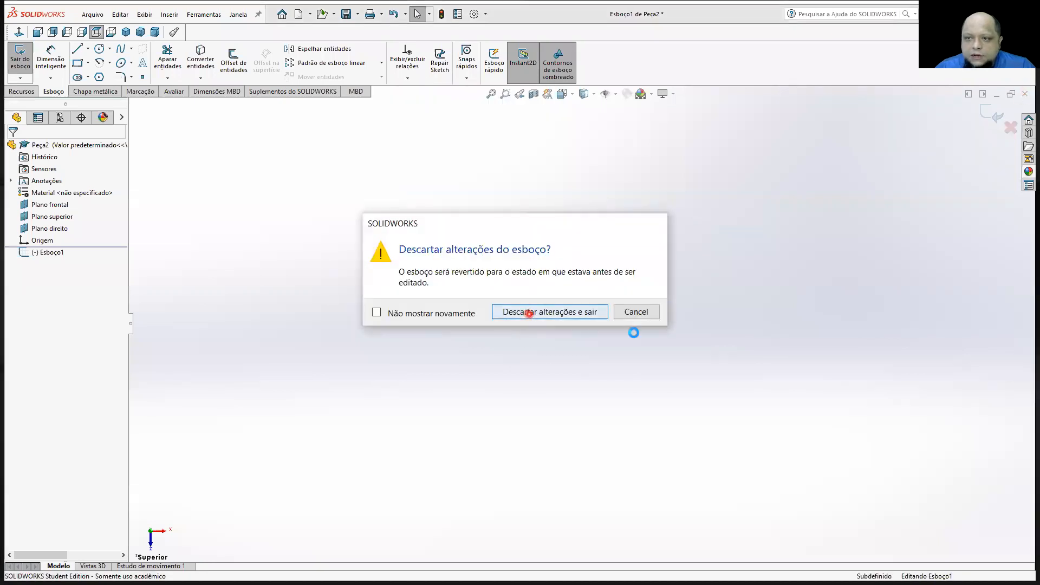
pyautogui.click(1025, 93)
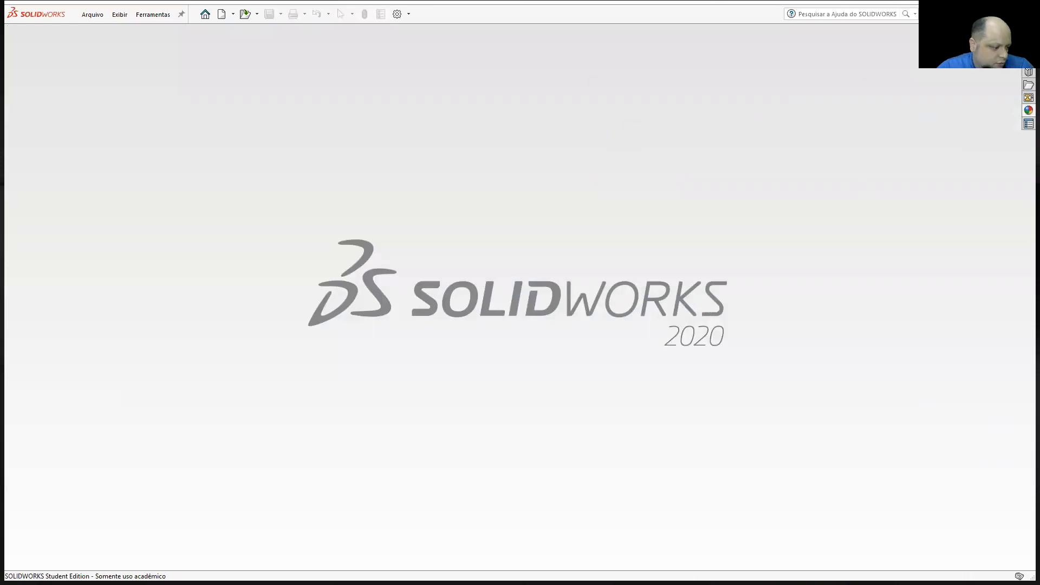
pyautogui.hotkey('alt', 'Tab')
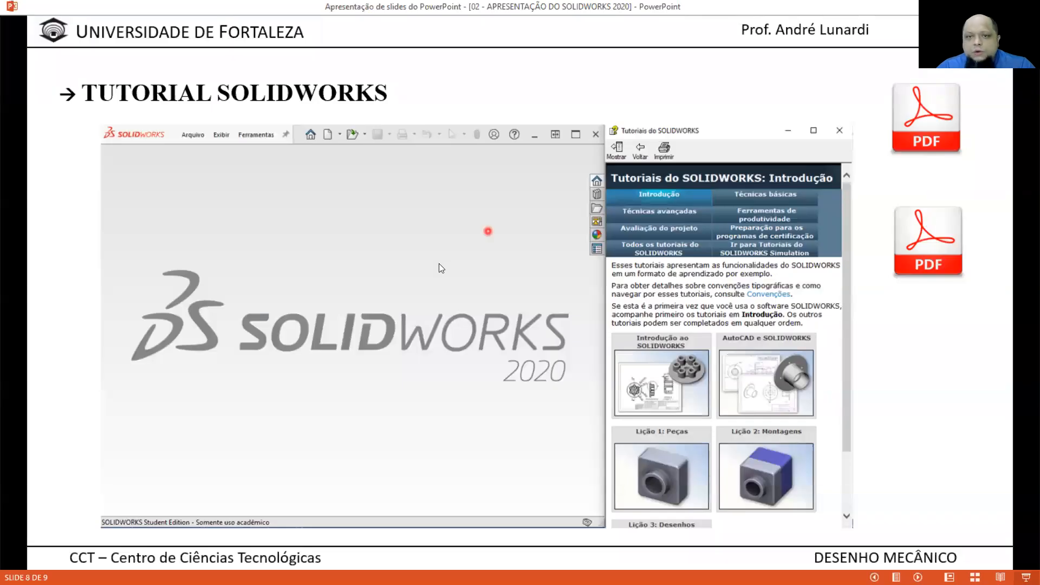
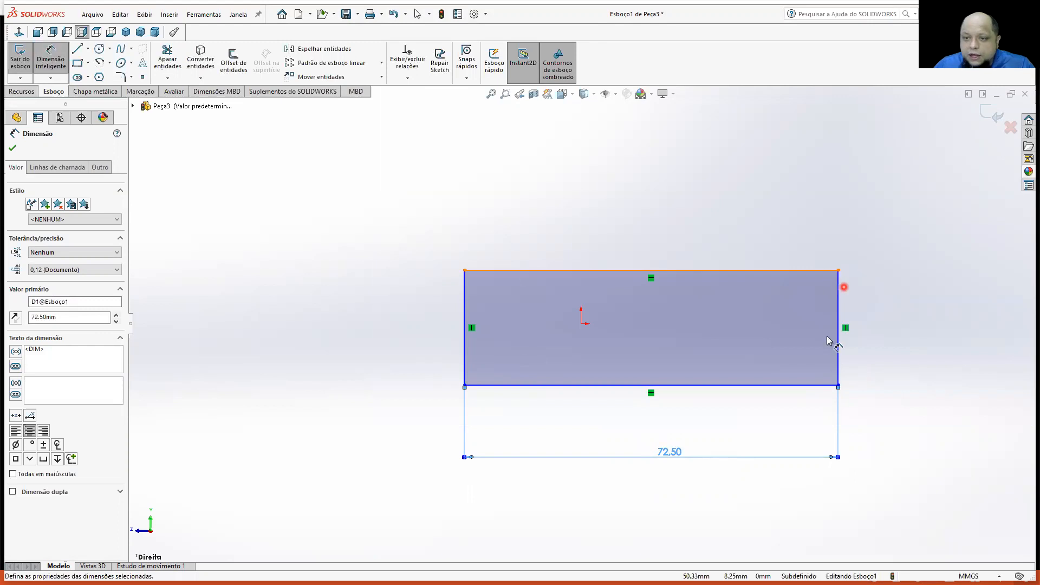
# Dimension the height of the rectangle along its left edge as 25 mm
pyautogui.click(465, 319)
pyautogui.click(402, 326)
pyautogui.write('25')
pyautogui.press('Return')
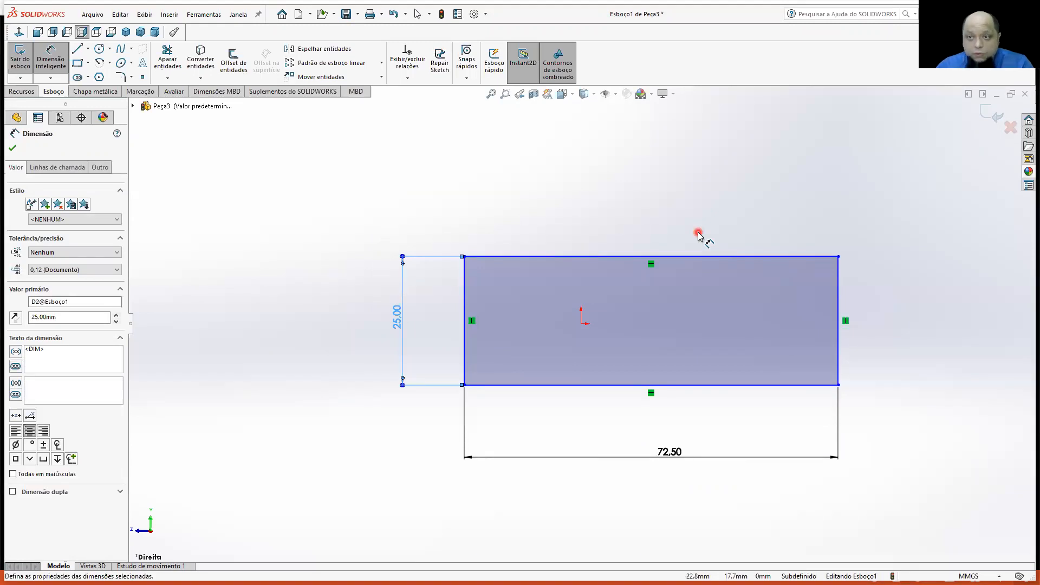
# Dimension the horizontal distance from the origin to the rectangle's left edge with the equation ="D1@Esboço1"/2, half the rectangle's length
pyautogui.click(581, 326)
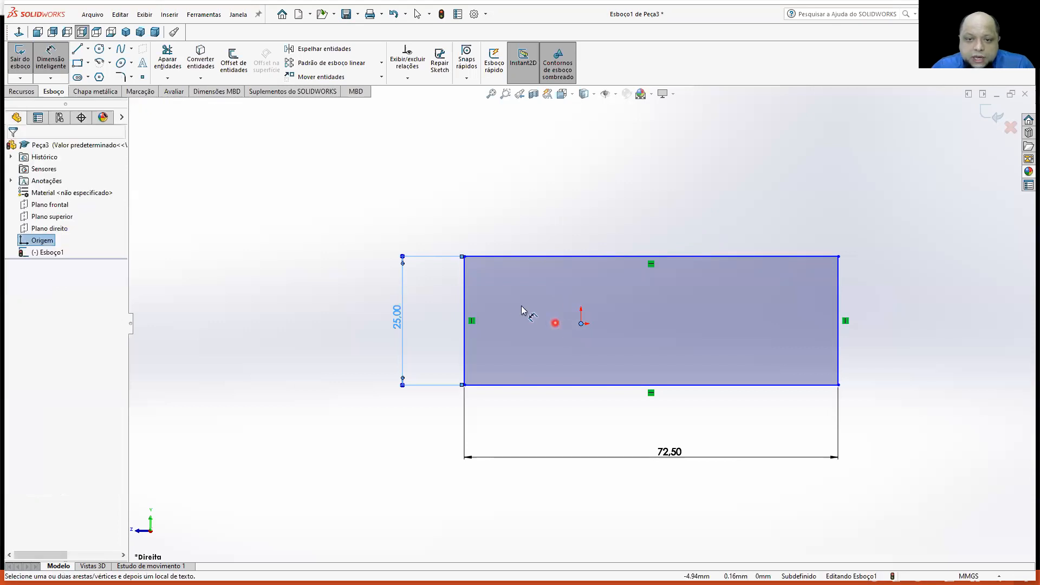
pyautogui.click(465, 317)
pyautogui.click(527, 431)
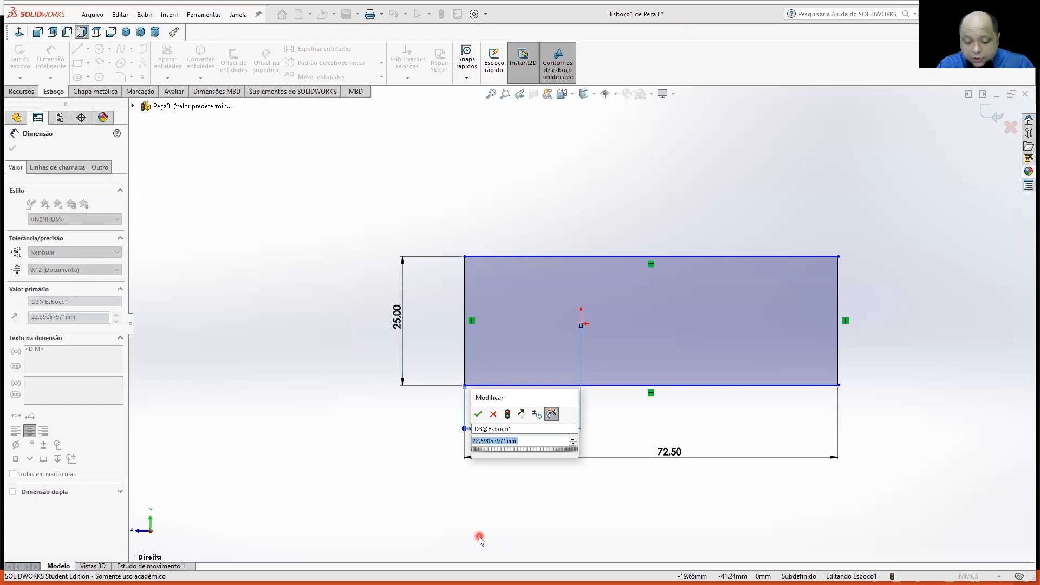
pyautogui.write('=')
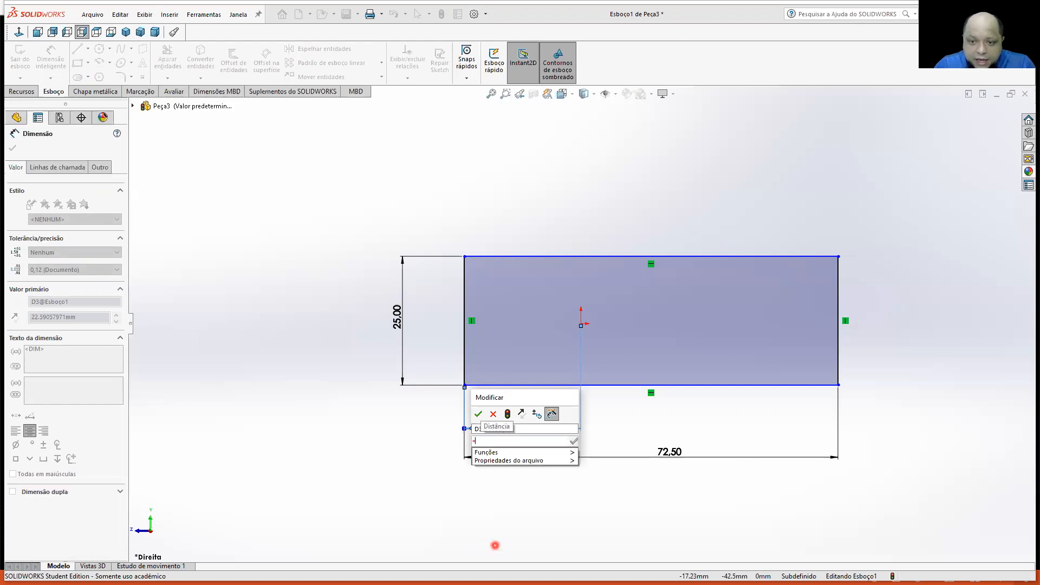
pyautogui.click(660, 452)
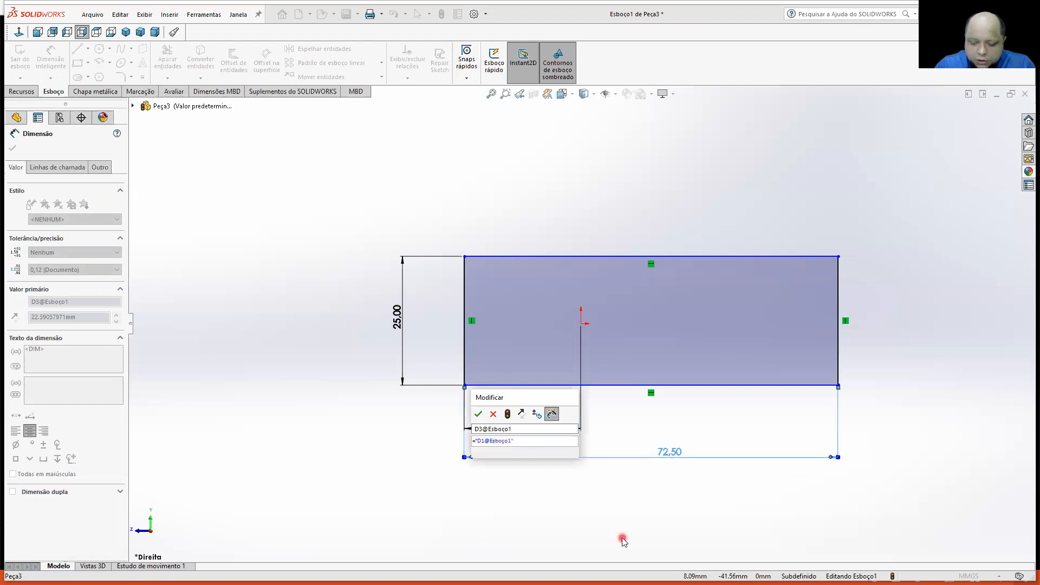
pyautogui.write('/2')
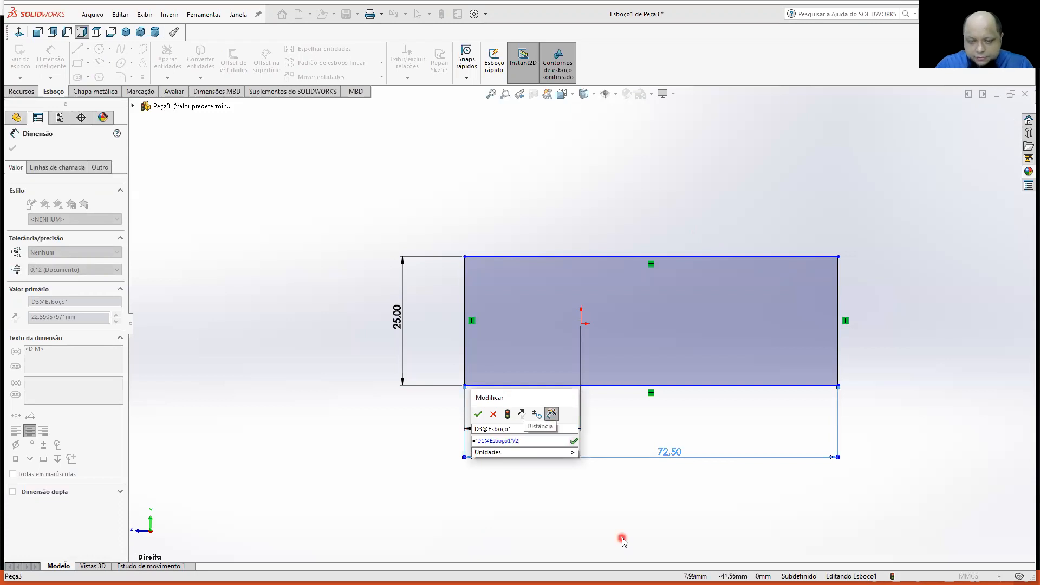
# Confirm the horizontal origin distance as "D1@Esboço1"/2 and dimension the rectangle's top edge to the origin at 25/2 mm
pyautogui.click(478, 416)
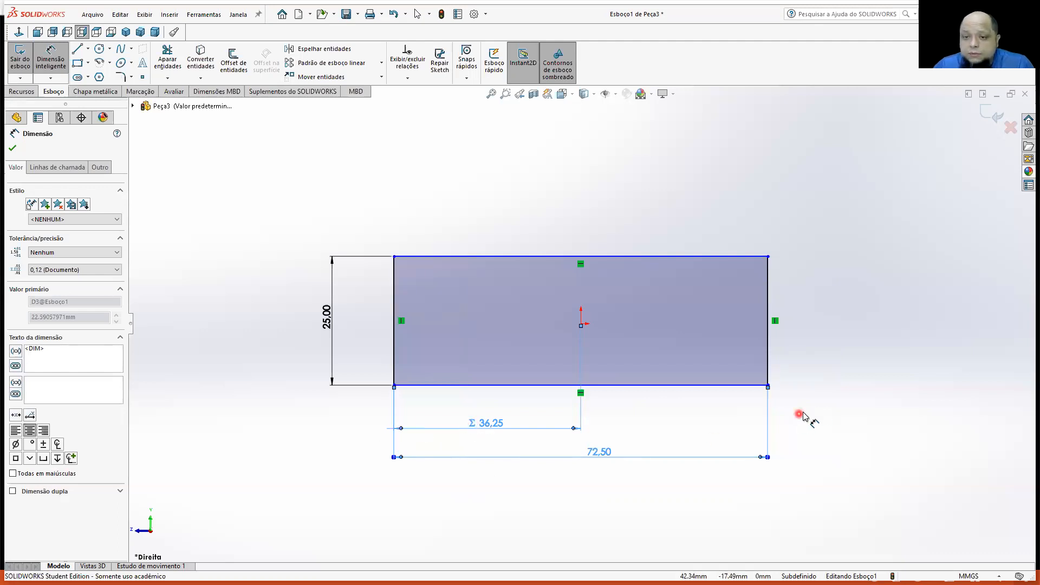
pyautogui.click(458, 259)
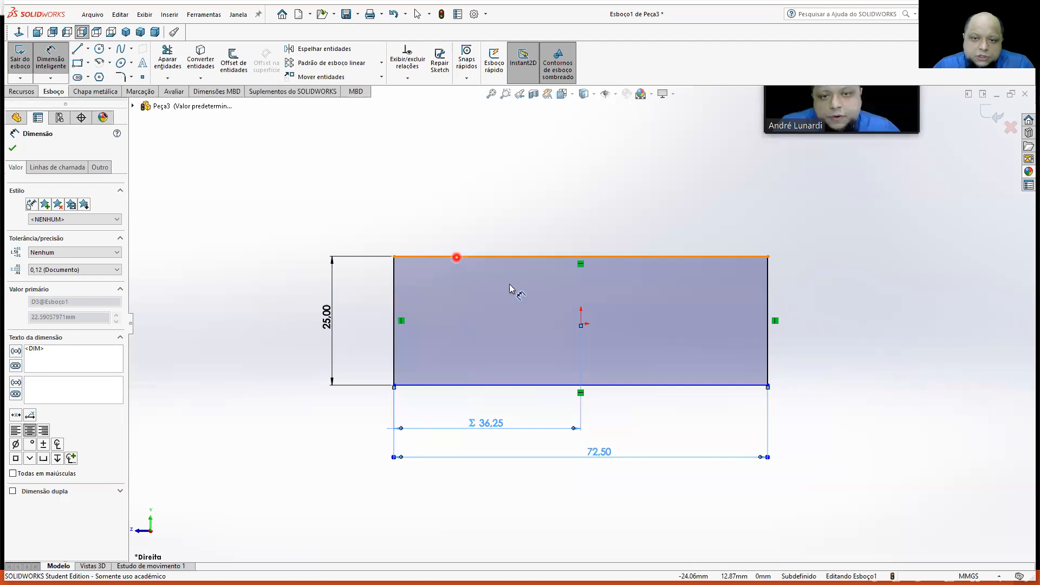
pyautogui.click(581, 324)
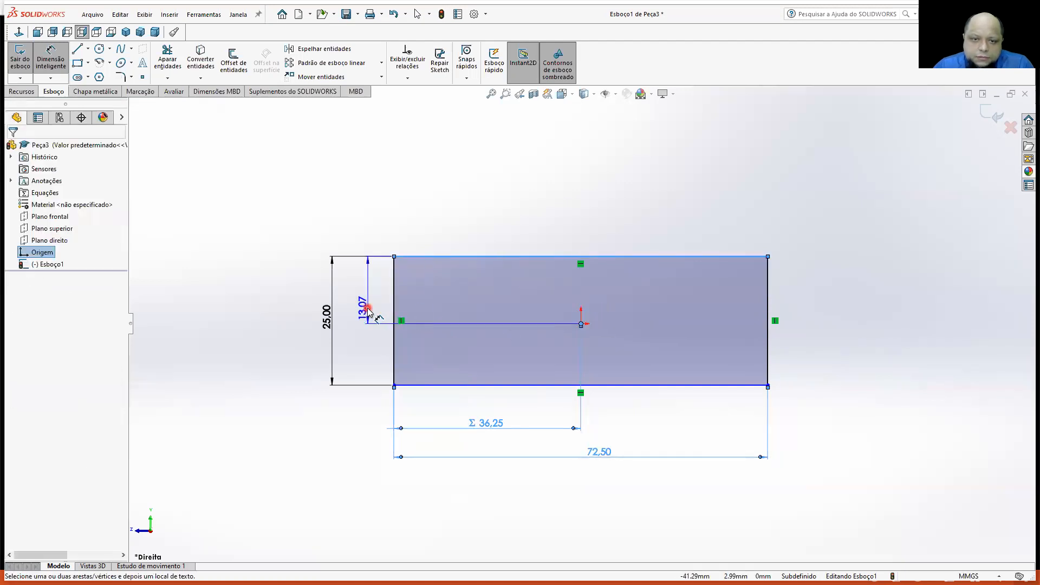
pyautogui.click(368, 310)
pyautogui.write('25/2')
pyautogui.press('Return')
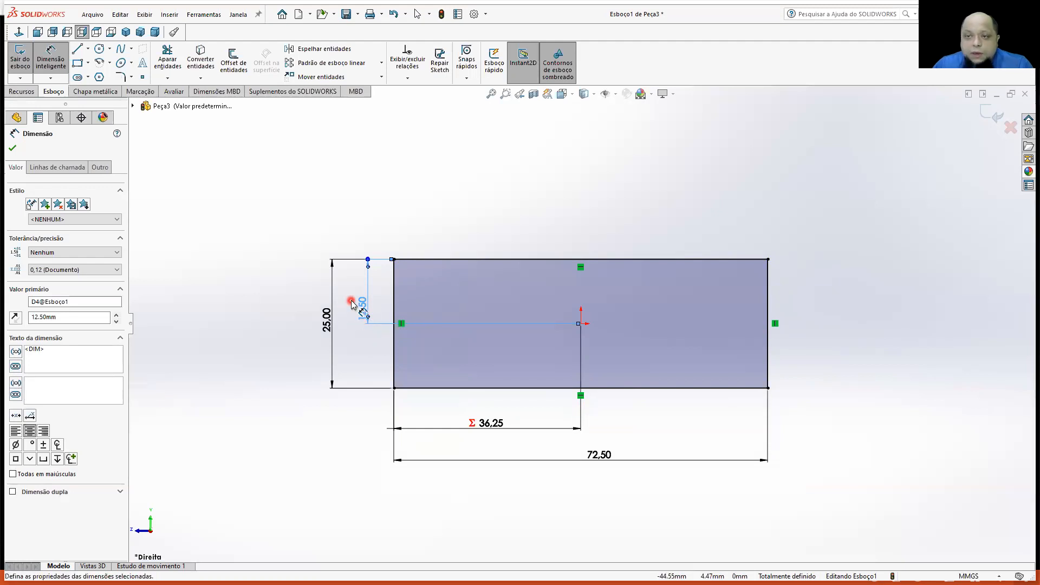
# Review the equation behind the horizontal distance from the rectangle's side edge to the origin
pyautogui.click(484, 425)
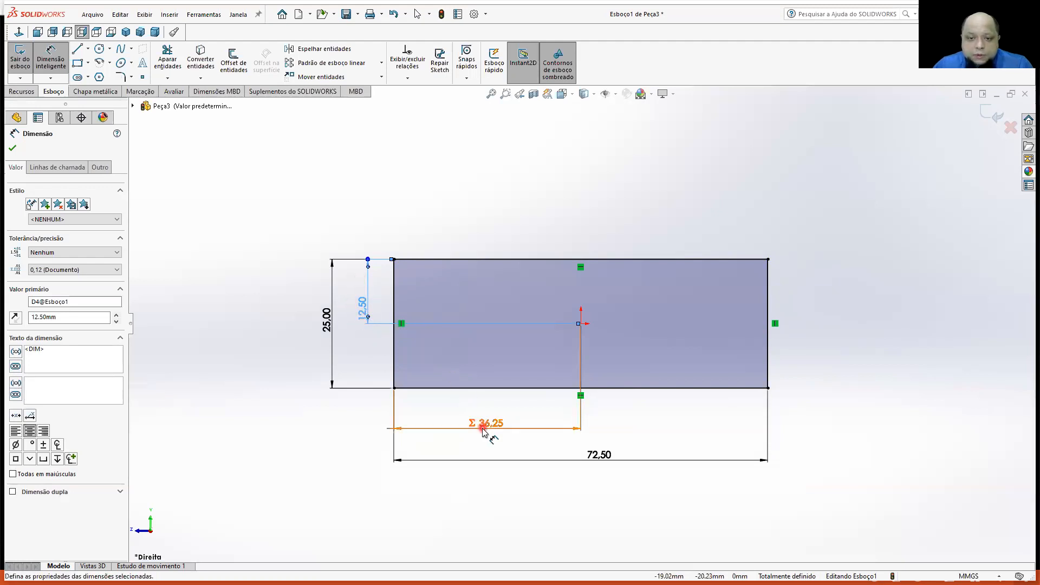
pyautogui.click(465, 441)
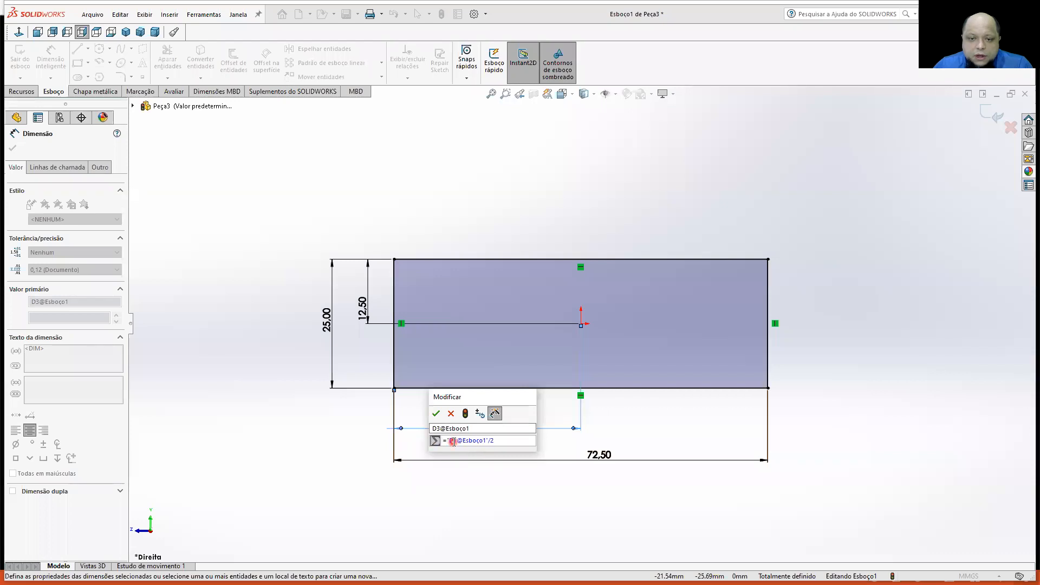
pyautogui.click(651, 487)
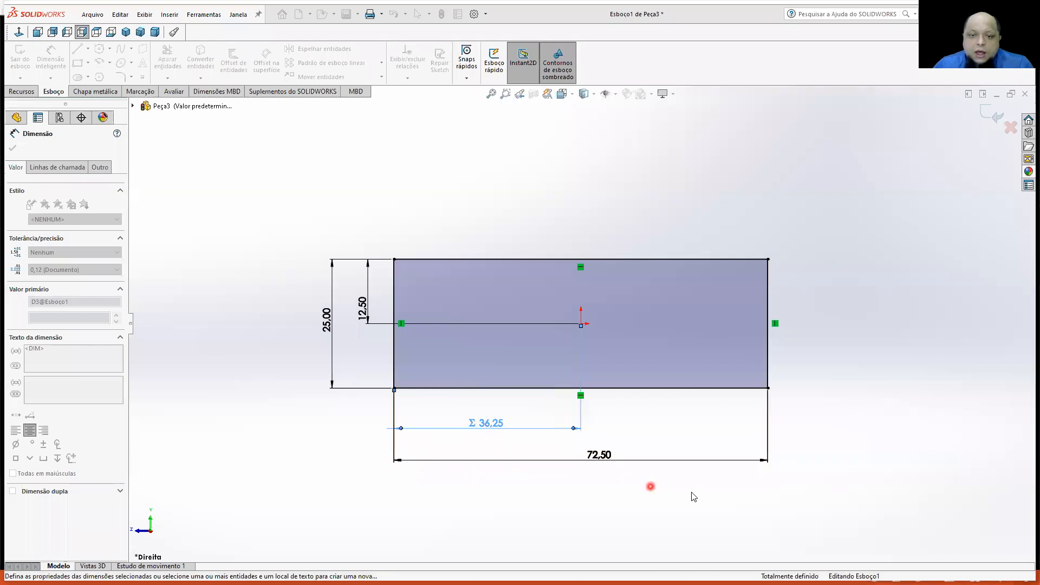
# Test the linked dimension by setting the rectangle's overall length to 100 mm and returning it to 72.5 mm
pyautogui.click(600, 455)
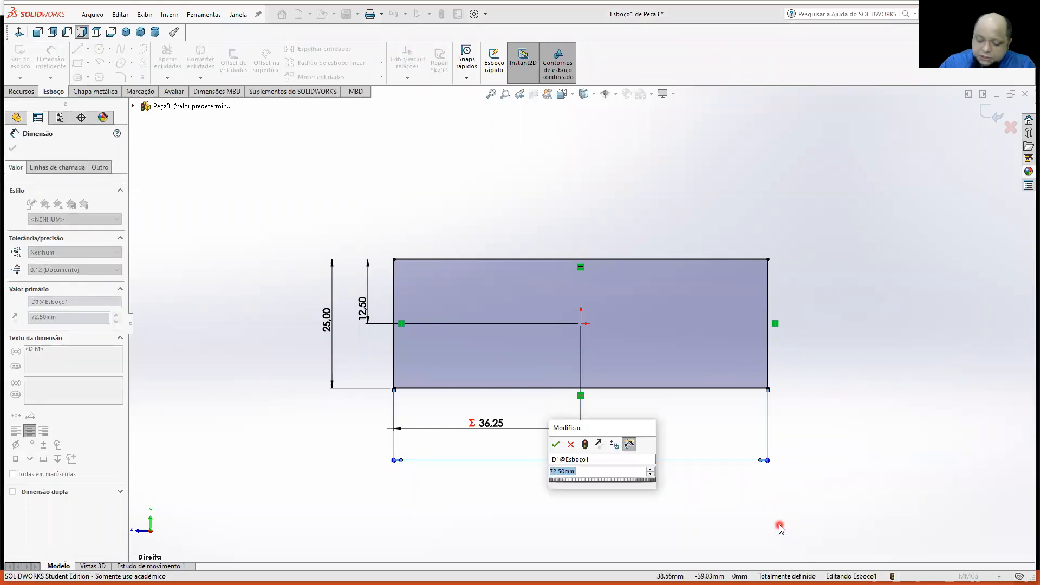
pyautogui.write('100')
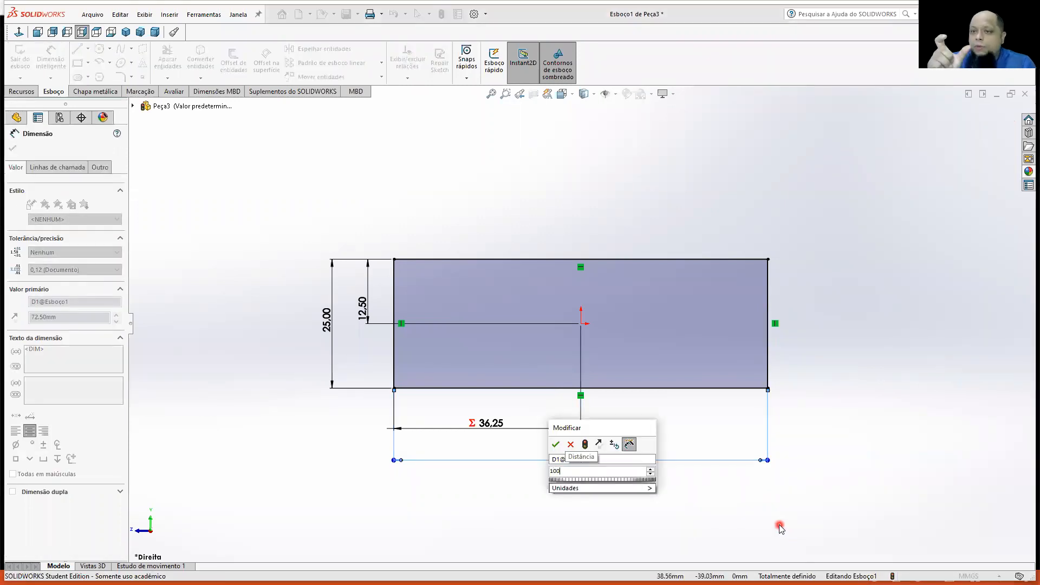
pyautogui.press('Return')
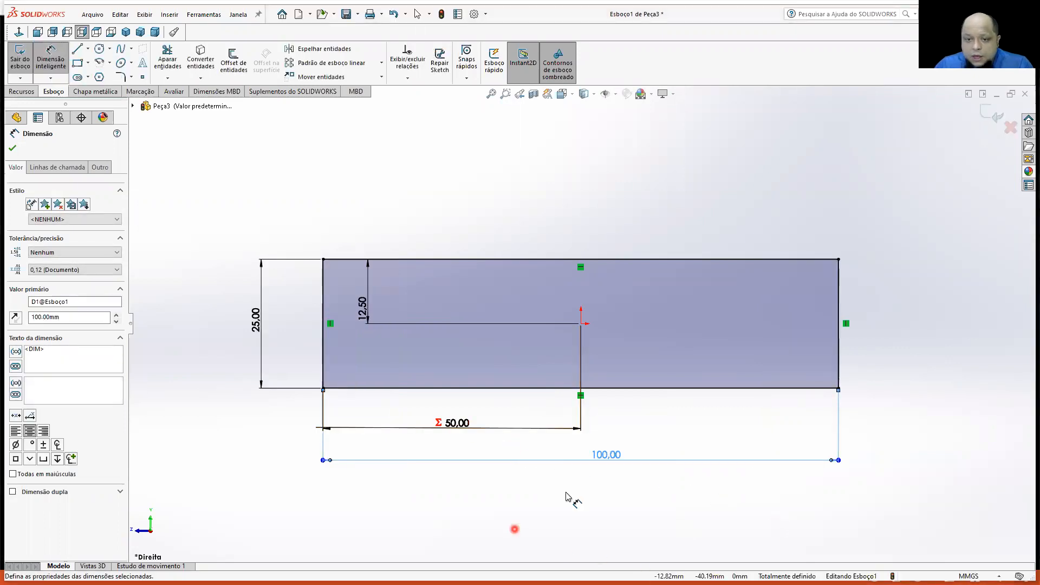
pyautogui.doubleClick(600, 454)
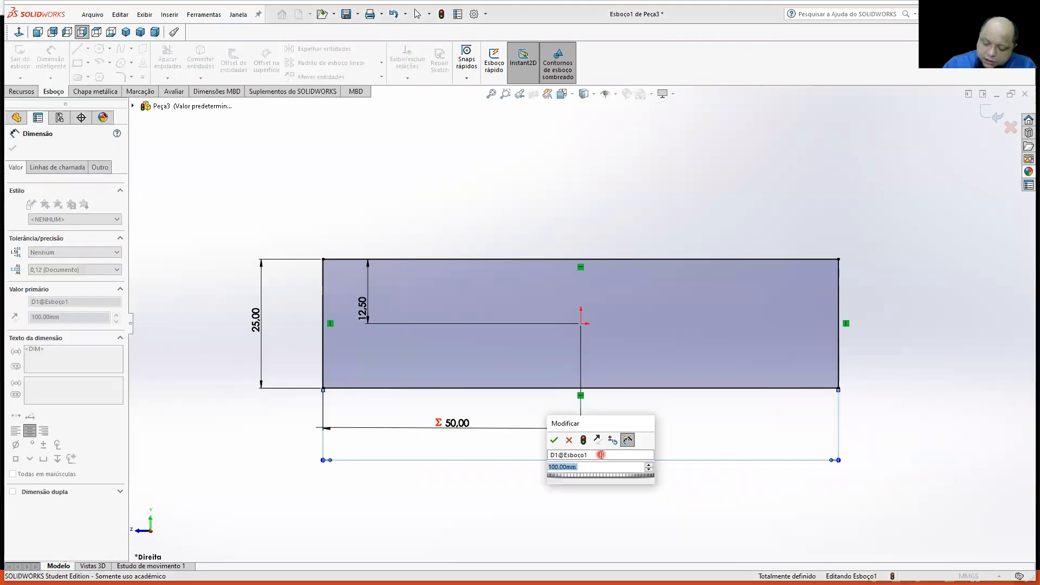
pyautogui.write('72.5')
pyautogui.press('Return')
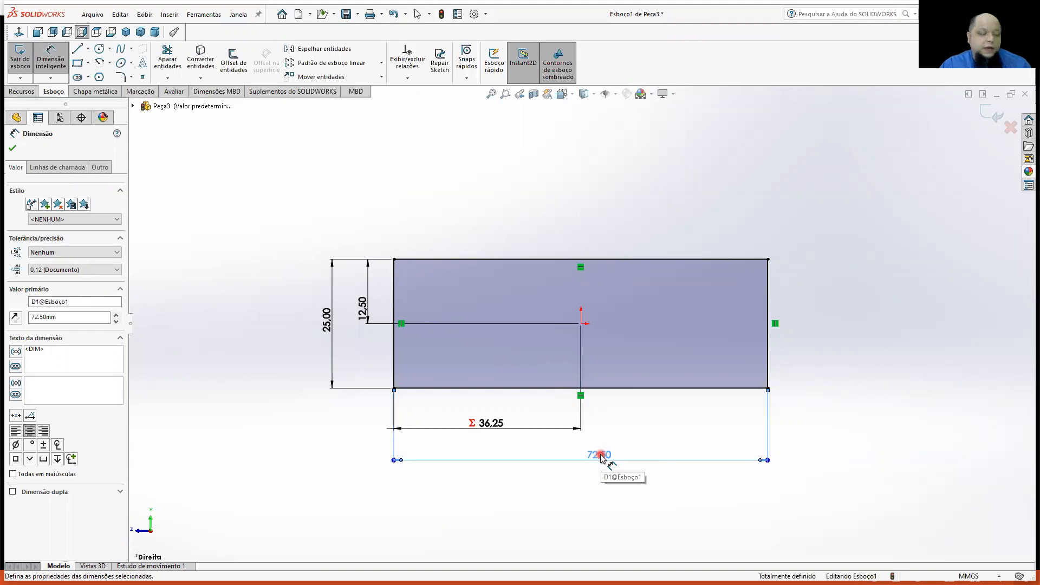
# Start a blind boss extrusion of the rectangle and set its depth to 20 mm, checking the drawing on the PowerPoint slide
pyautogui.click(13, 93)
pyautogui.click(30, 58)
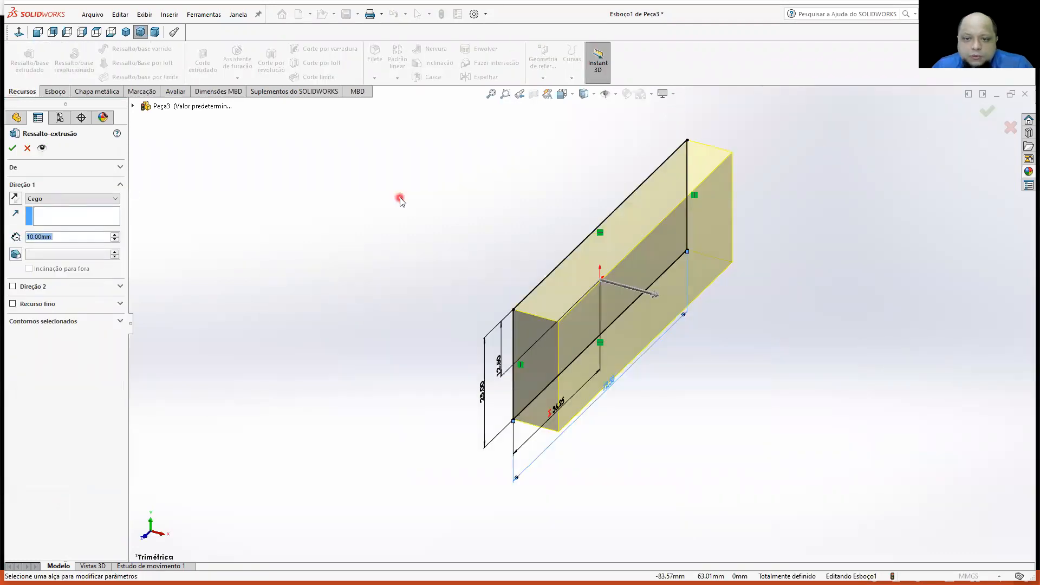
pyautogui.moveTo(662, 295); pyautogui.dragTo(816, 340)
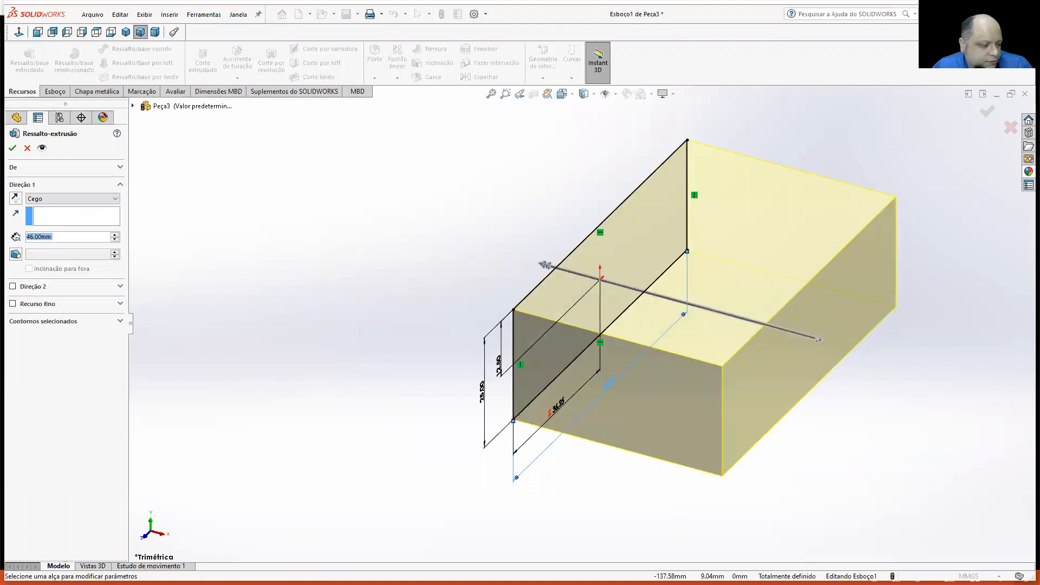
pyautogui.hotkey('alt', 'Tab')
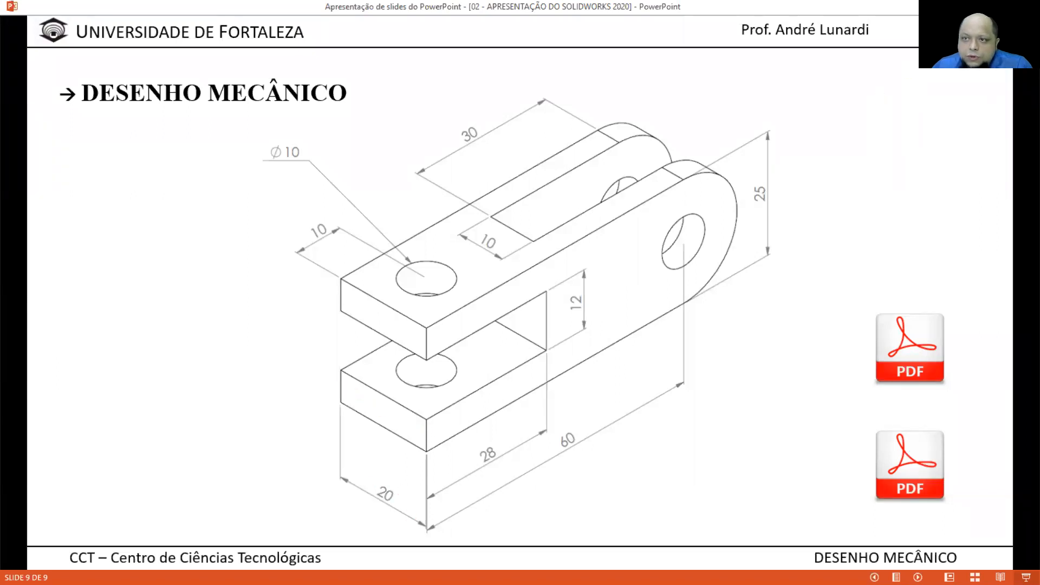
pyautogui.hotkey('alt', 'Tab')
pyautogui.doubleClick(54, 239)
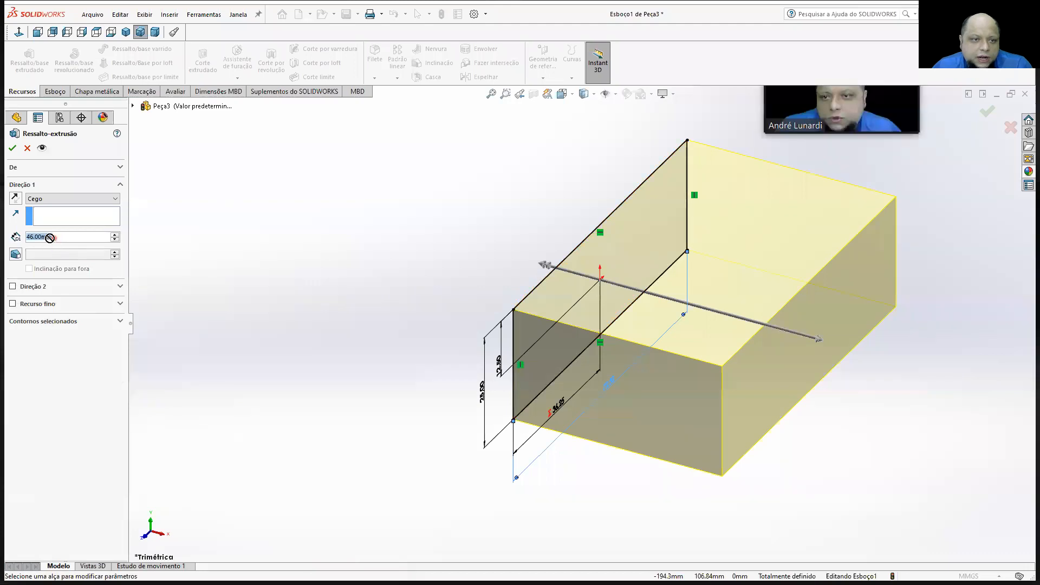
pyautogui.write('20')
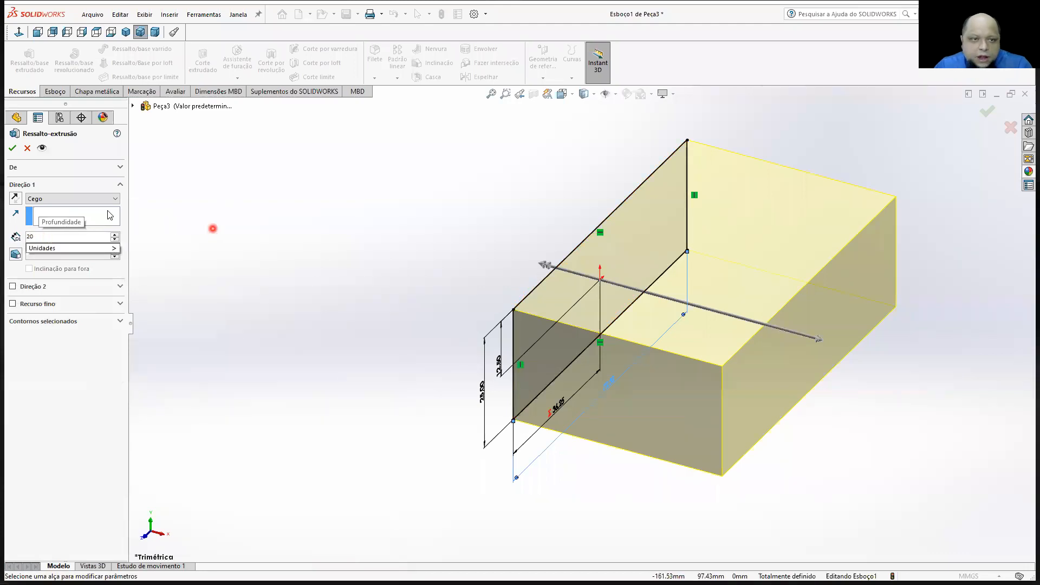
pyautogui.click(294, 230)
pyautogui.moveTo(431, 364); pyautogui.dragTo(517, 368, button='middle')
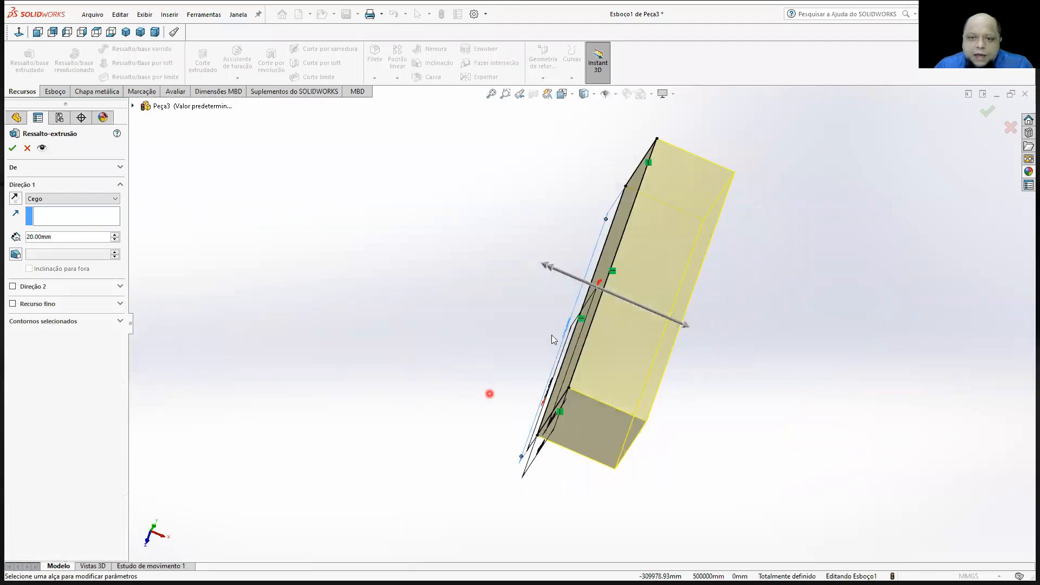
pyautogui.moveTo(363, 394)
pyautogui.mouseDown(button='middle')
pyautogui.moveTo(309, 346)
pyautogui.moveTo(335, 340)
pyautogui.mouseUp(button='middle')
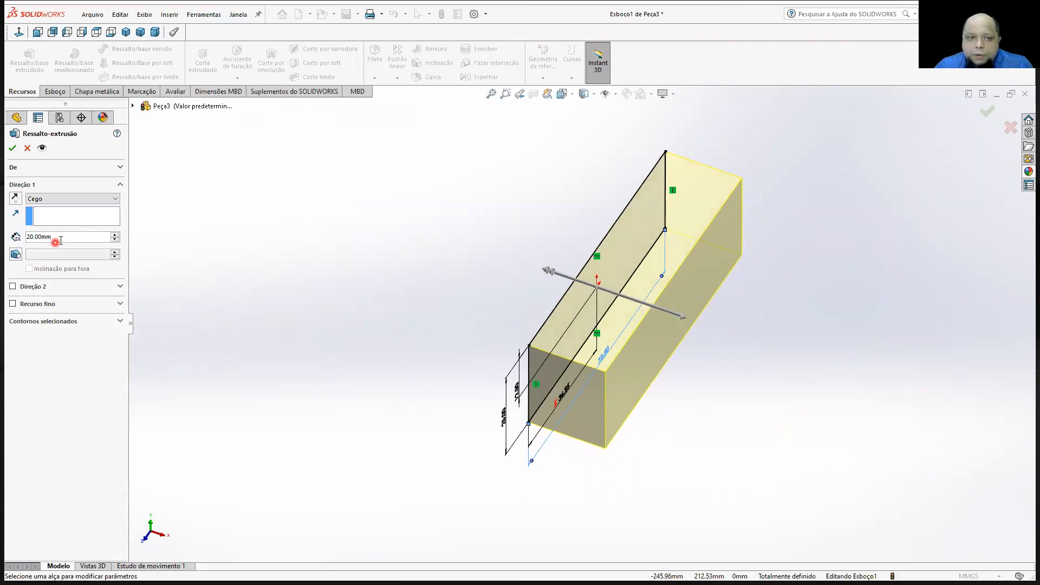
# Try a two-direction extrusion of the rectangle with a depth of 10 mm on each side of the sketch
pyautogui.moveTo(61, 239); pyautogui.dragTo(47, 238)
pyautogui.write('10')
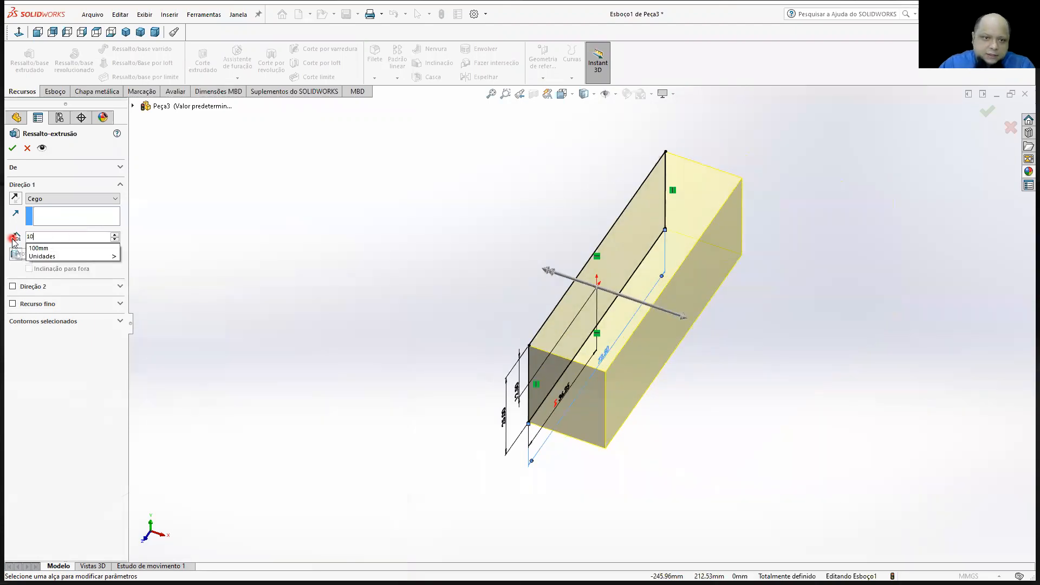
pyautogui.click(390, 228)
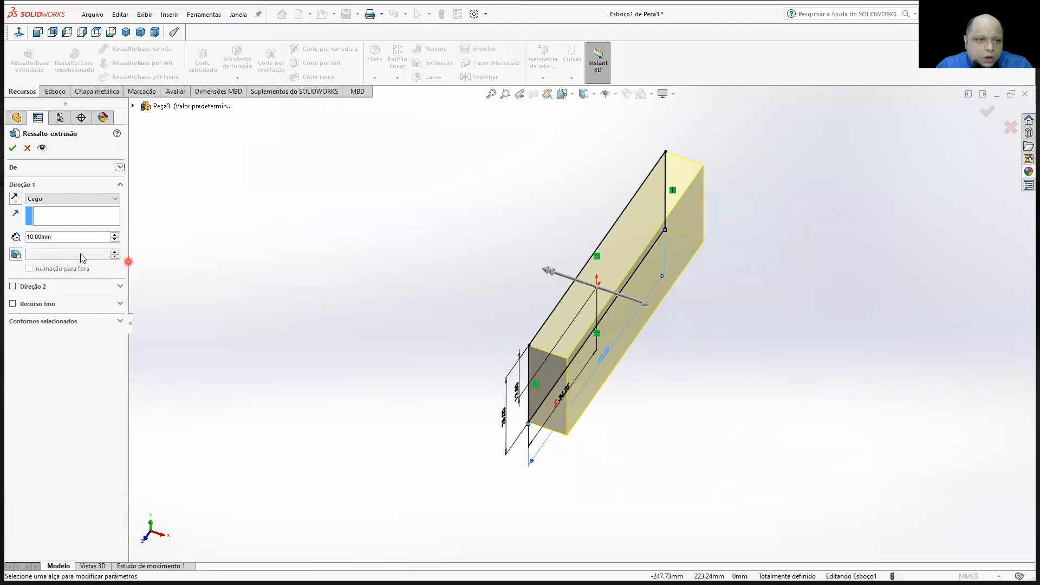
pyautogui.click(12, 287)
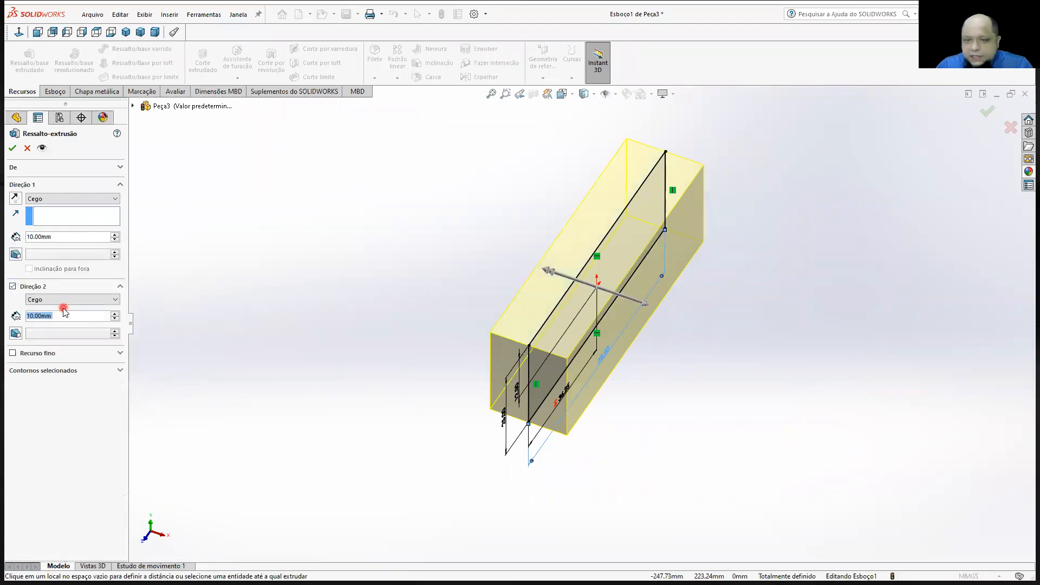
pyautogui.click(12, 287)
# Extrude the rectangle 20 mm with the Plano médio (mid-plane) end condition
pyautogui.click(61, 236)
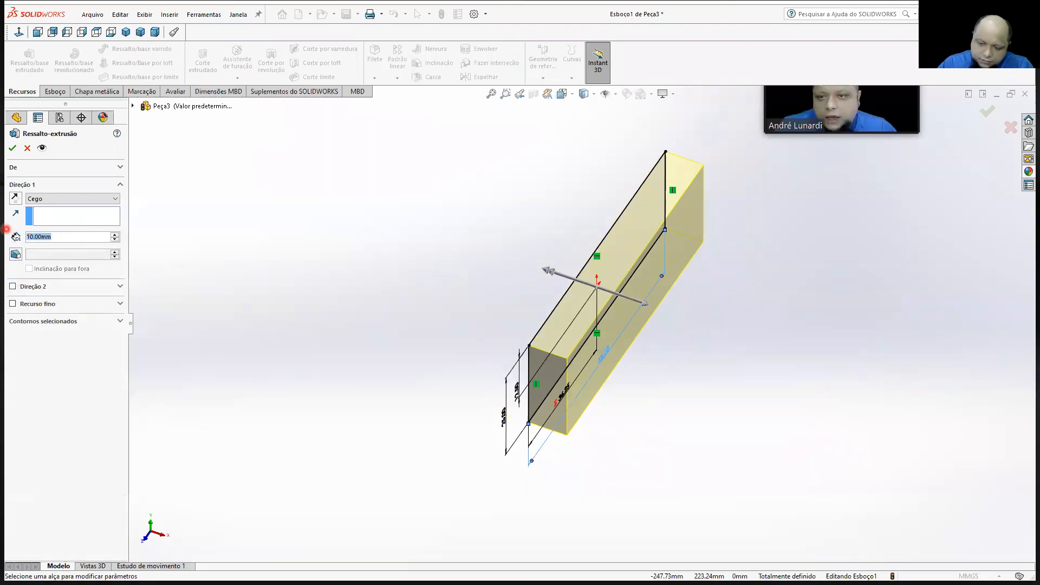
pyautogui.write('20')
pyautogui.press('Return')
pyautogui.click(69, 199)
pyautogui.click(67, 245)
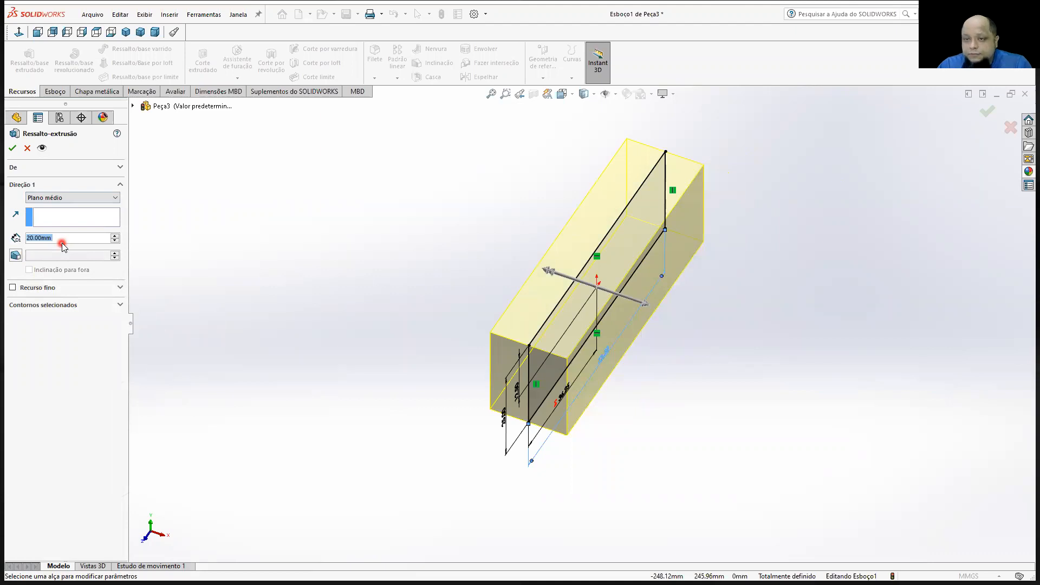
pyautogui.click(13, 149)
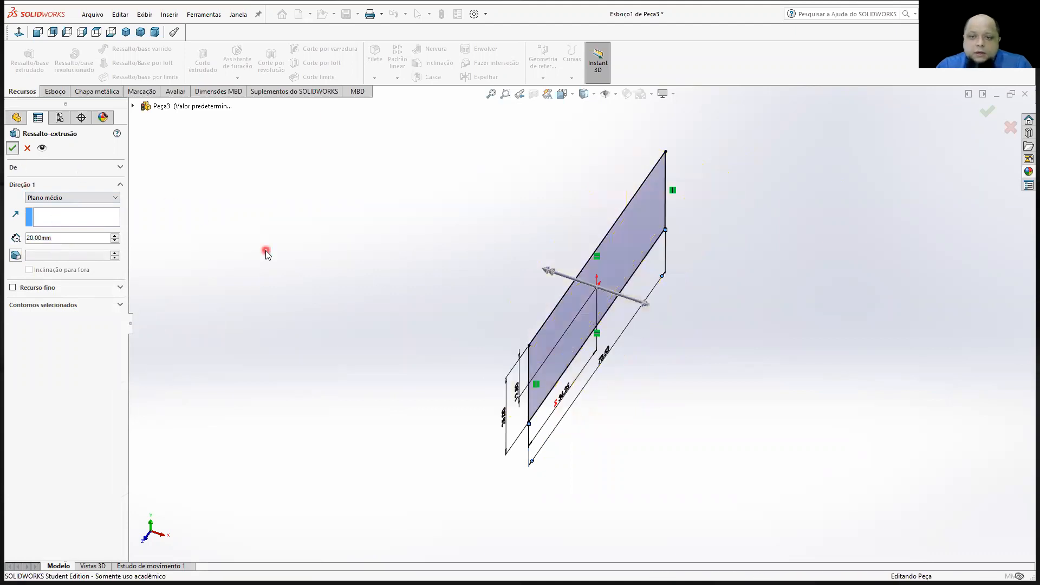
pyautogui.moveTo(441, 327); pyautogui.dragTo(495, 154, button='middle')
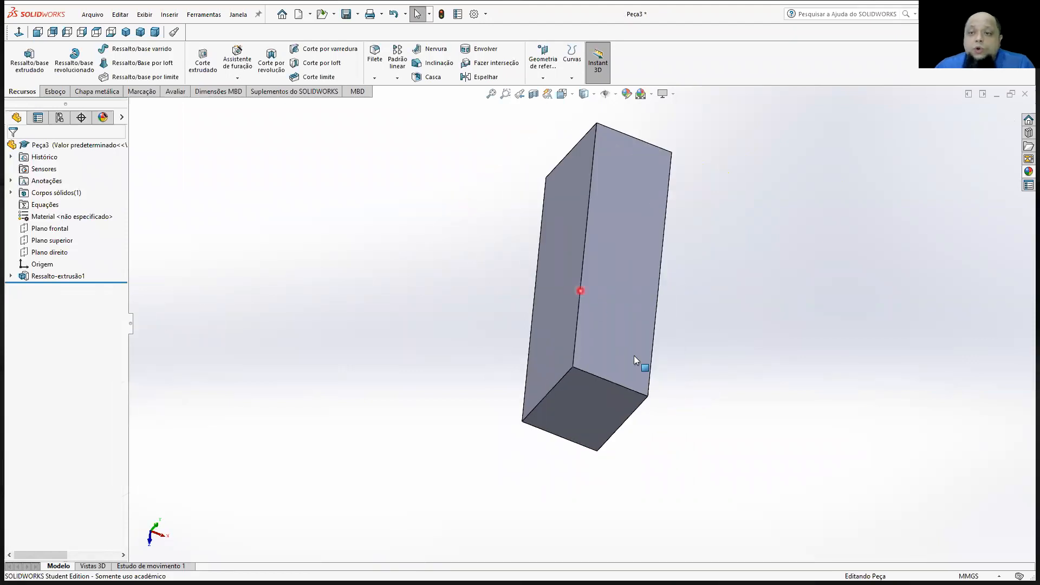
# Round one end of the block by filleting its upper and lower short edges with a symmetric radius of 25/2 mm
pyautogui.click(131, 31)
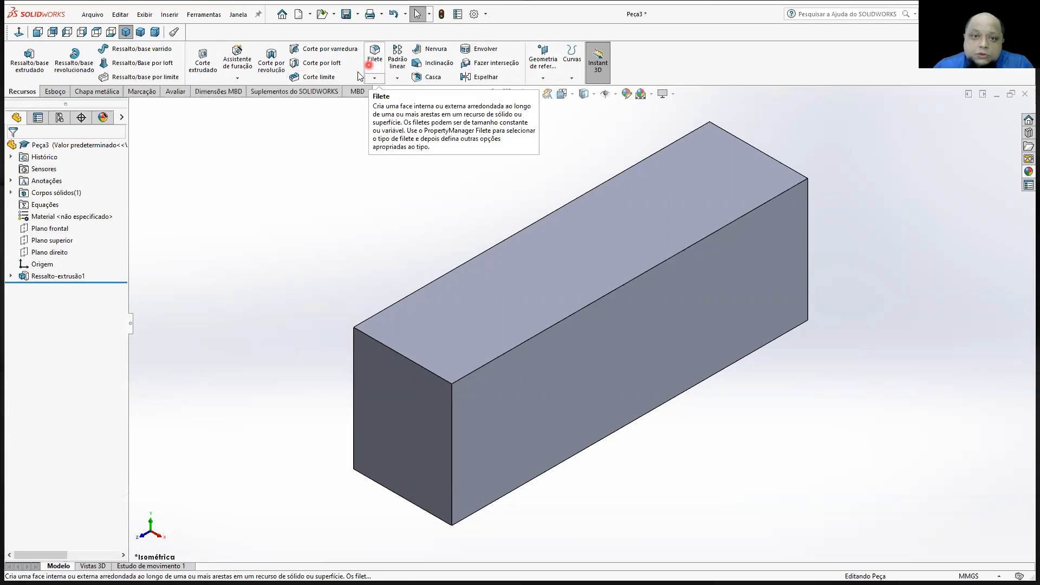
pyautogui.click(374, 66)
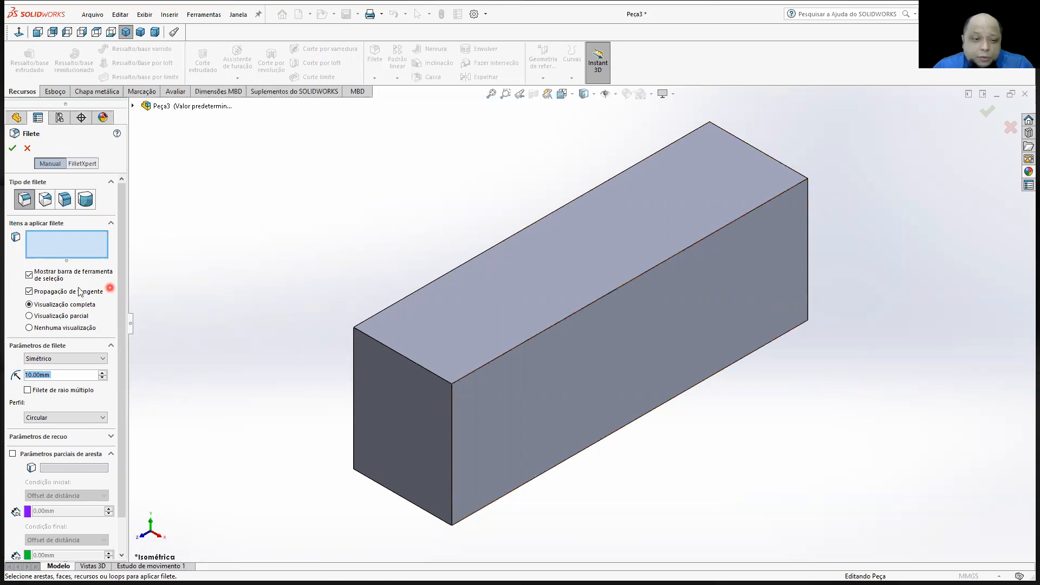
pyautogui.write('25/2')
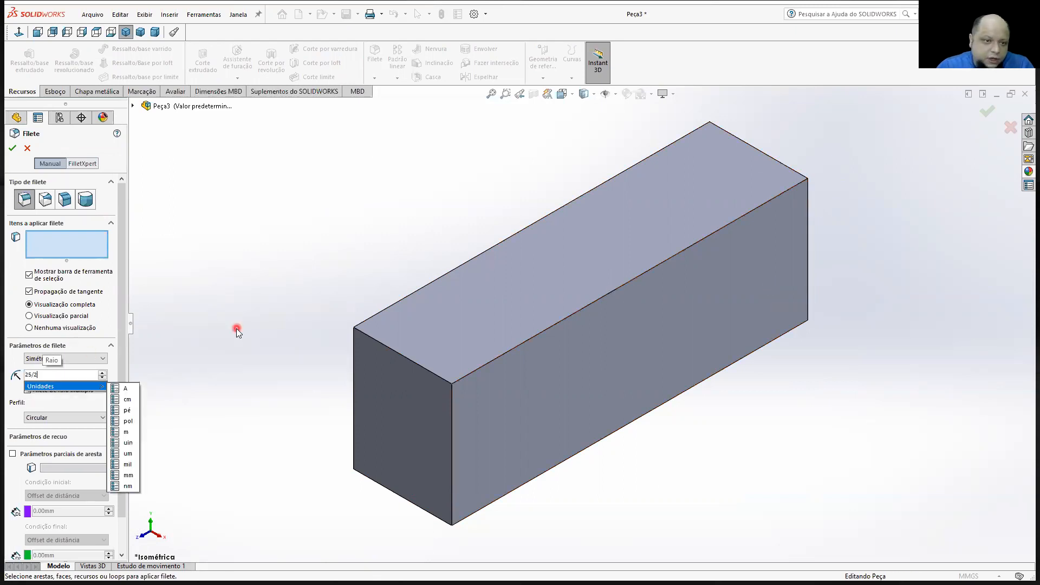
pyautogui.press('Return')
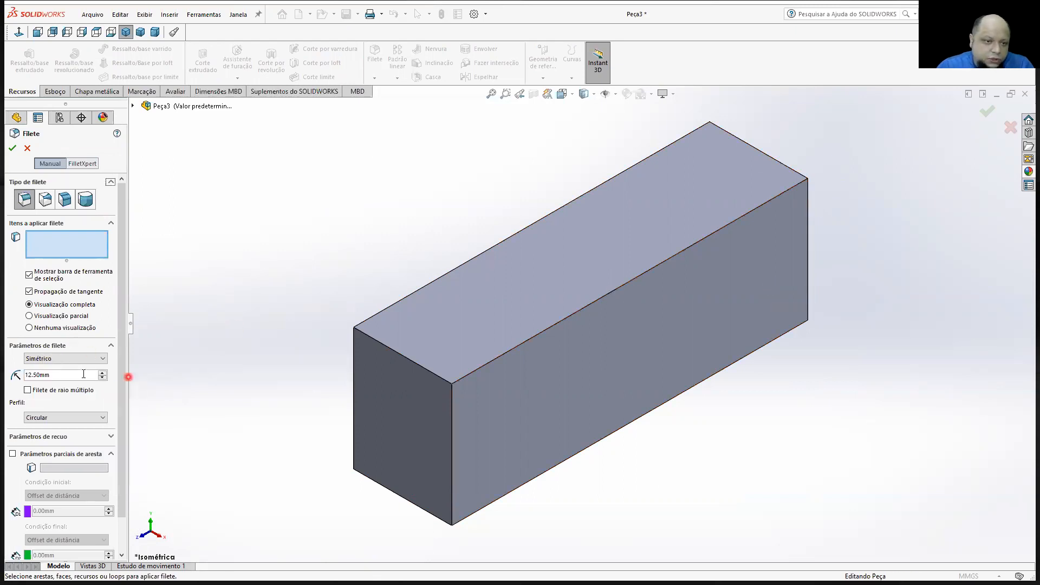
pyautogui.click(727, 130)
pyautogui.moveTo(869, 372); pyautogui.dragTo(809, 322, button='middle')
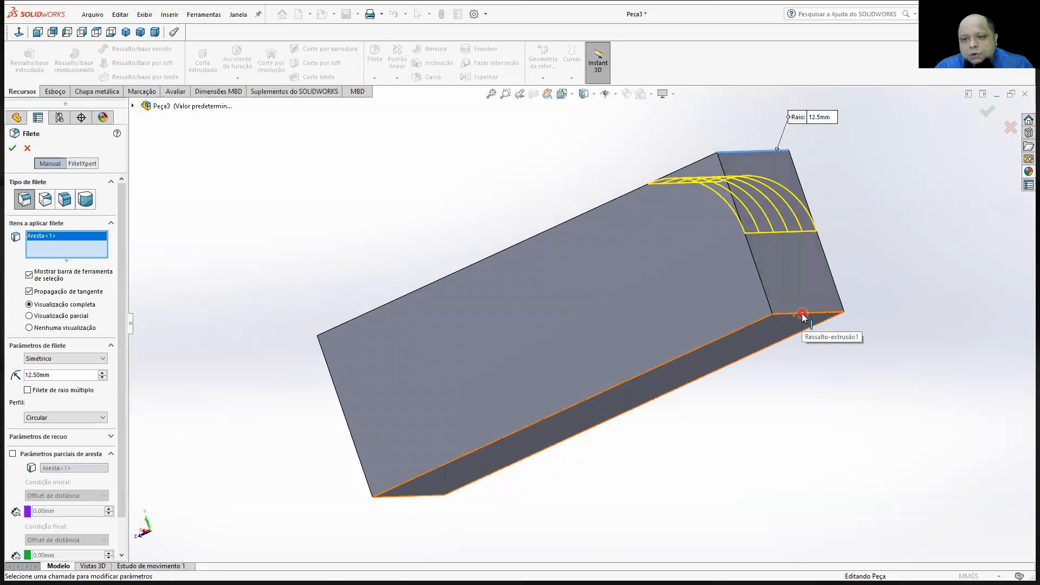
pyautogui.click(803, 313)
pyautogui.moveTo(758, 368); pyautogui.dragTo(803, 376, button='middle')
pyautogui.click(12, 150)
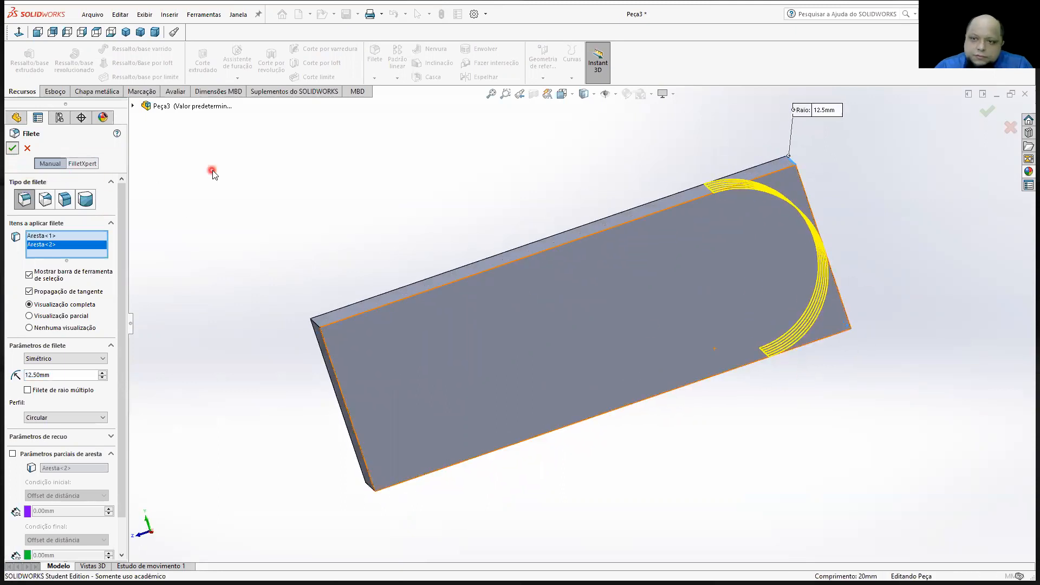
pyautogui.moveTo(251, 200); pyautogui.dragTo(401, 132, button='middle')
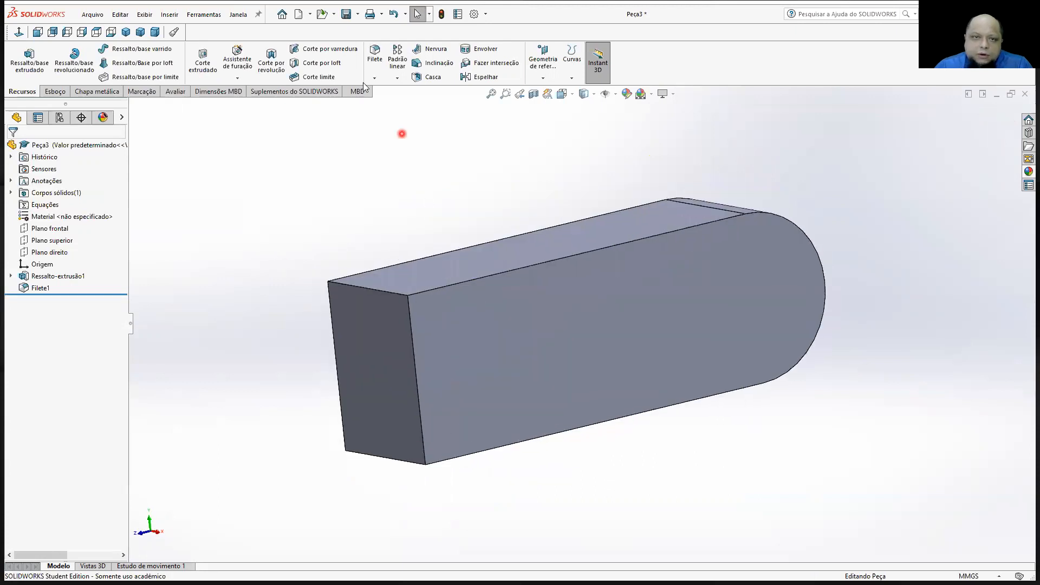
# Display the dimensions of the block's extruded feature in an isometric view
pyautogui.click(125, 32)
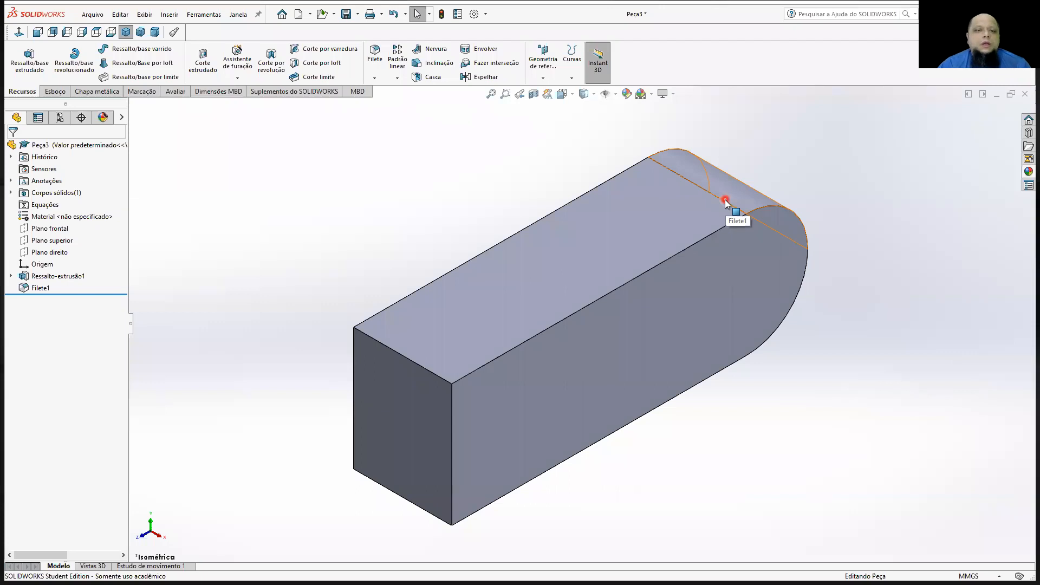
pyautogui.doubleClick(727, 320)
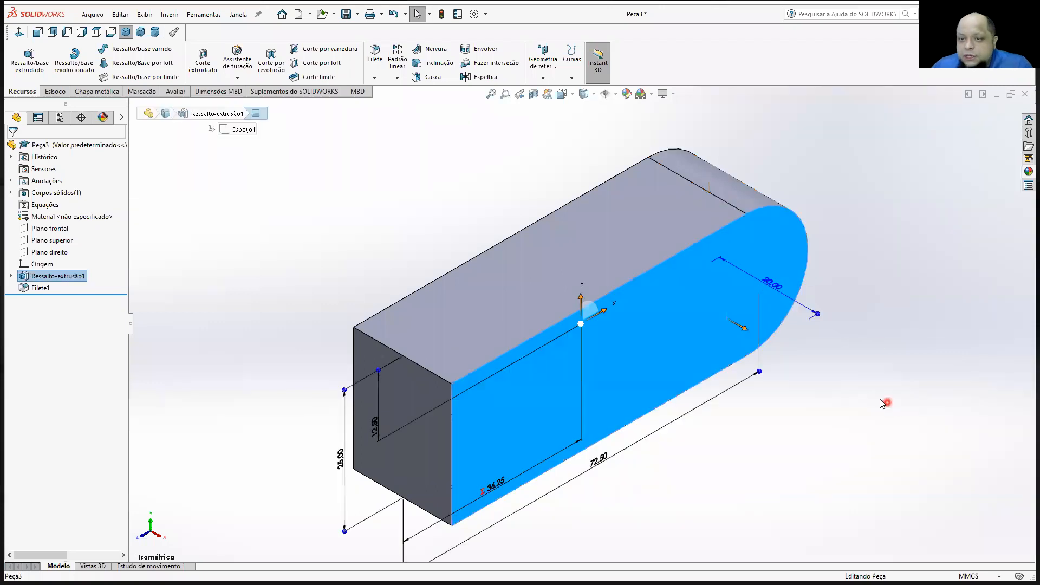
pyautogui.click(844, 276)
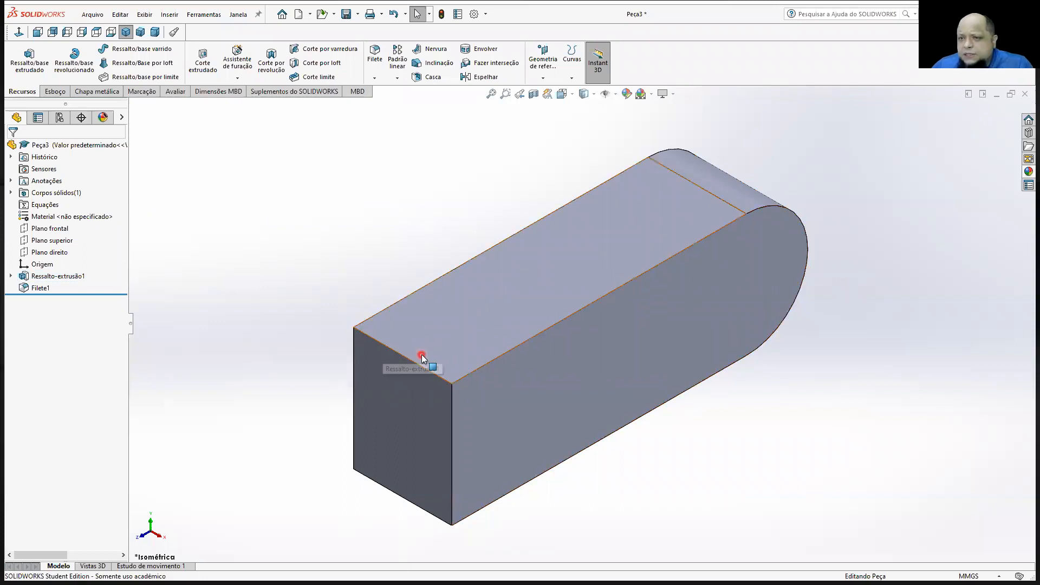
pyautogui.click(474, 290)
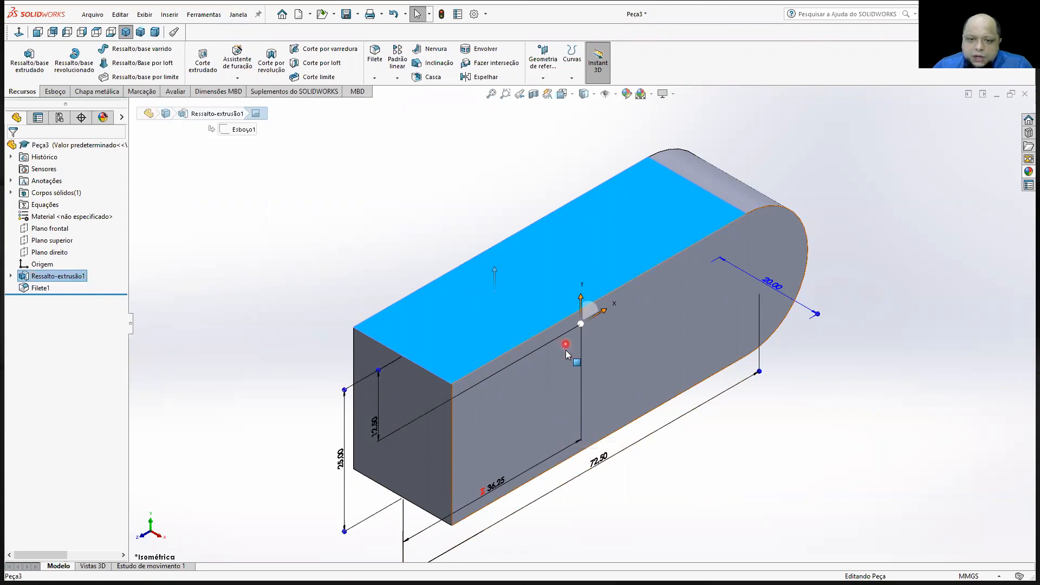
pyautogui.moveTo(296, 285); pyautogui.dragTo(396, 354, button='middle')
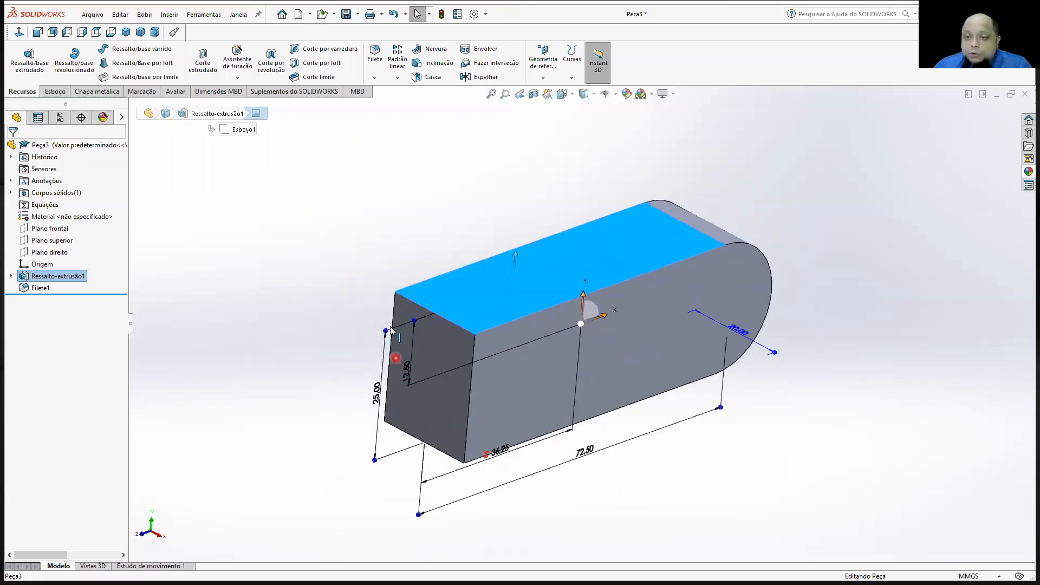
pyautogui.click(467, 225)
pyautogui.click(536, 275)
# Start a sketch on the block's long side face with the rounded end and view it face-on
pyautogui.click(54, 90)
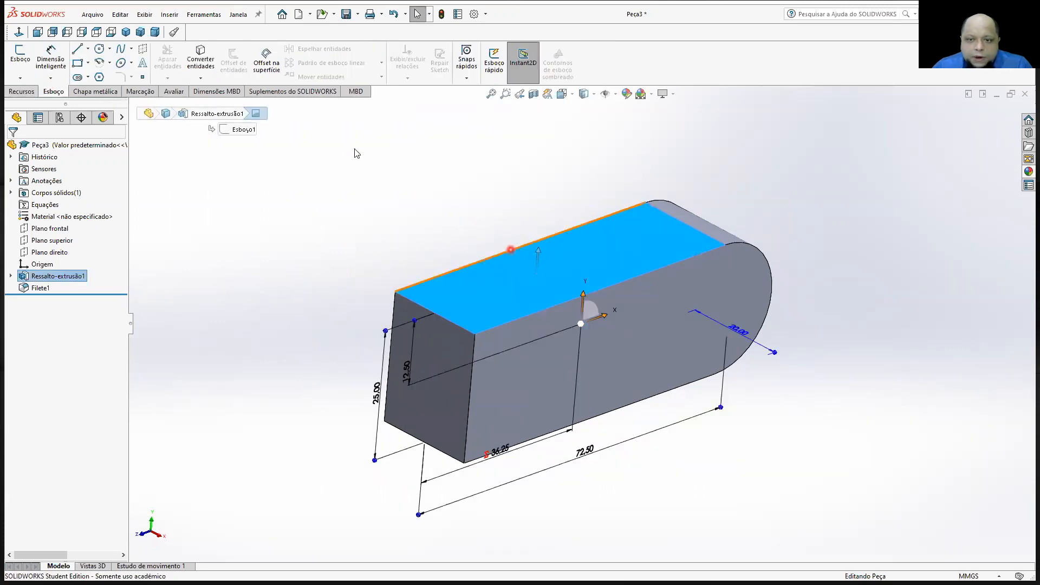
pyautogui.click(541, 267)
pyautogui.click(615, 353)
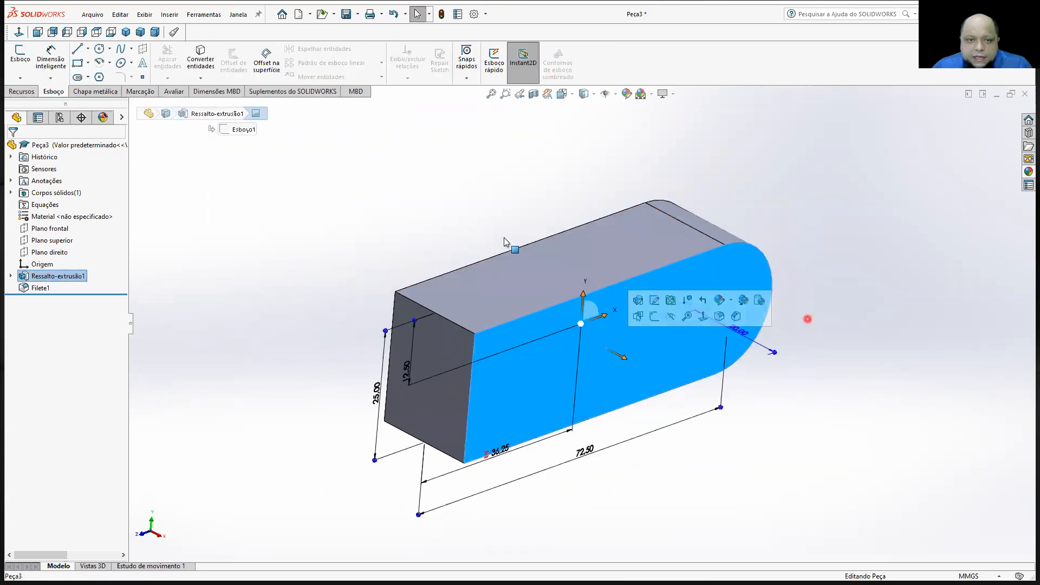
pyautogui.click(20, 54)
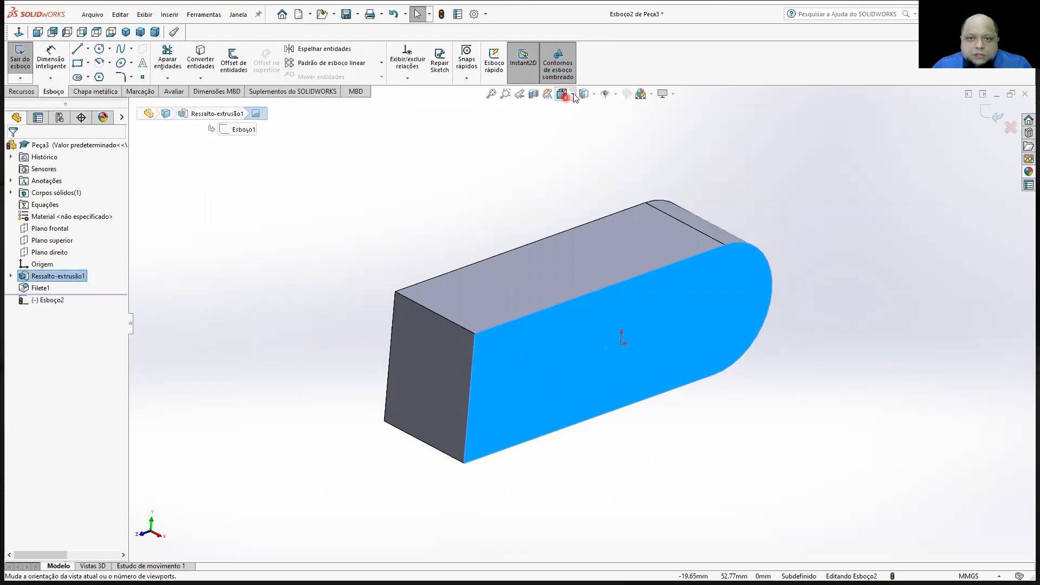
pyautogui.click(563, 94)
pyautogui.click(623, 150)
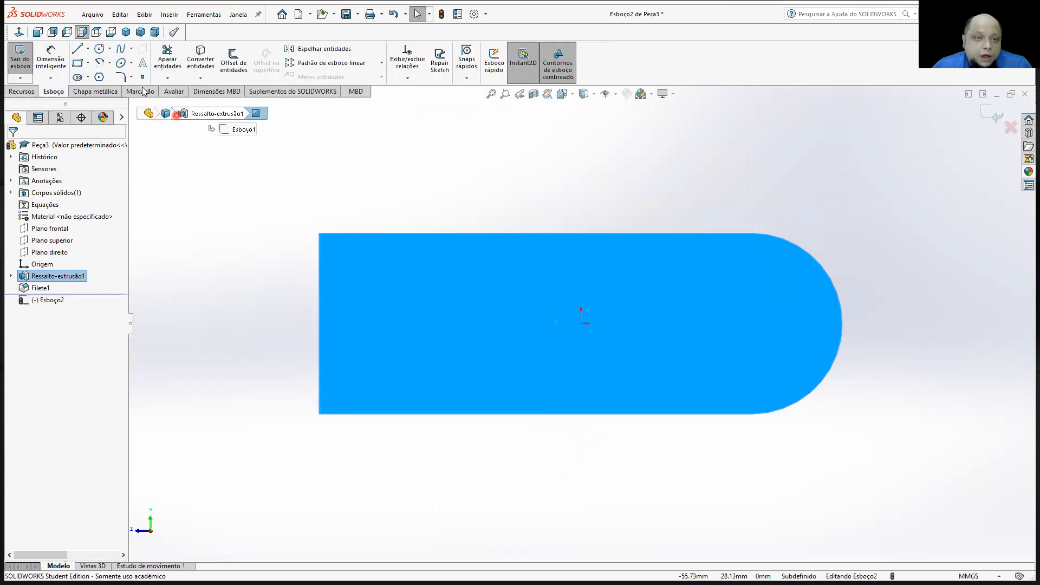
# Sketch a circle with a radius of about 4.5 mm inside the face near the rounded end
pyautogui.click(99, 49)
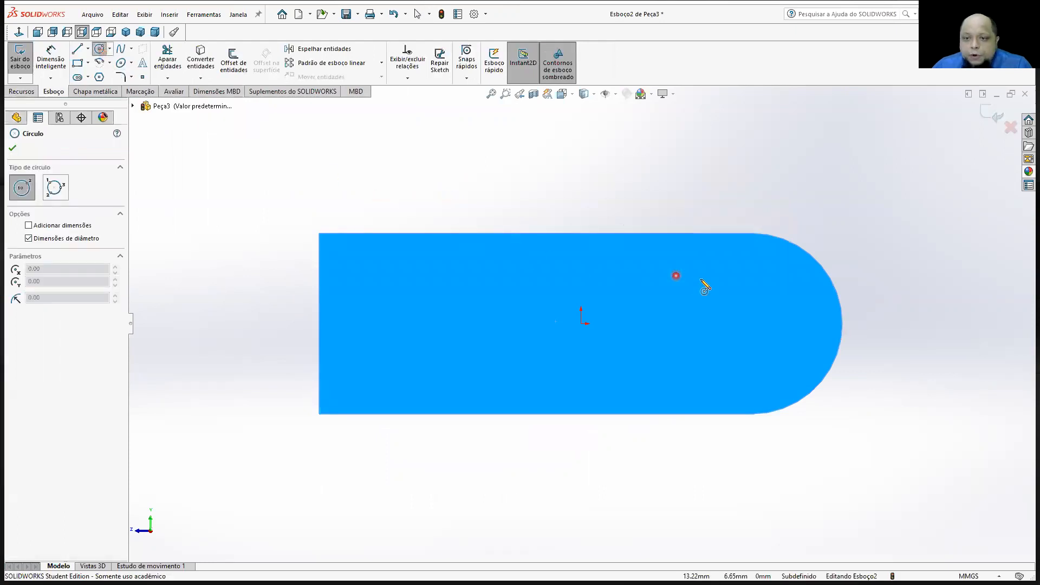
pyautogui.click(721, 282)
pyautogui.click(740, 255)
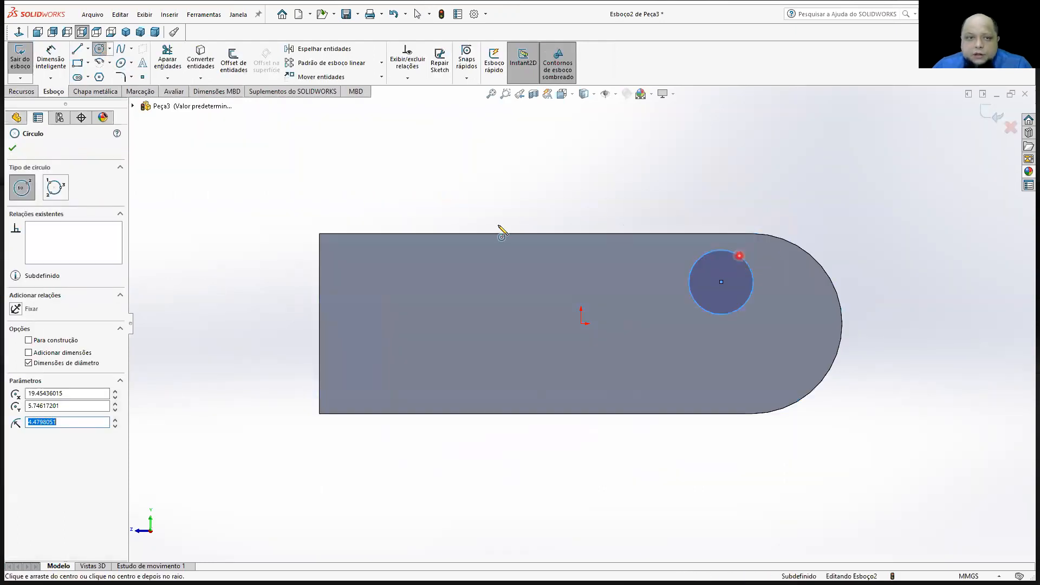
# Sketch a corner rectangle about 13 mm tall that starts outside the block and overlaps its square end
pyautogui.click(78, 63)
pyautogui.click(213, 282)
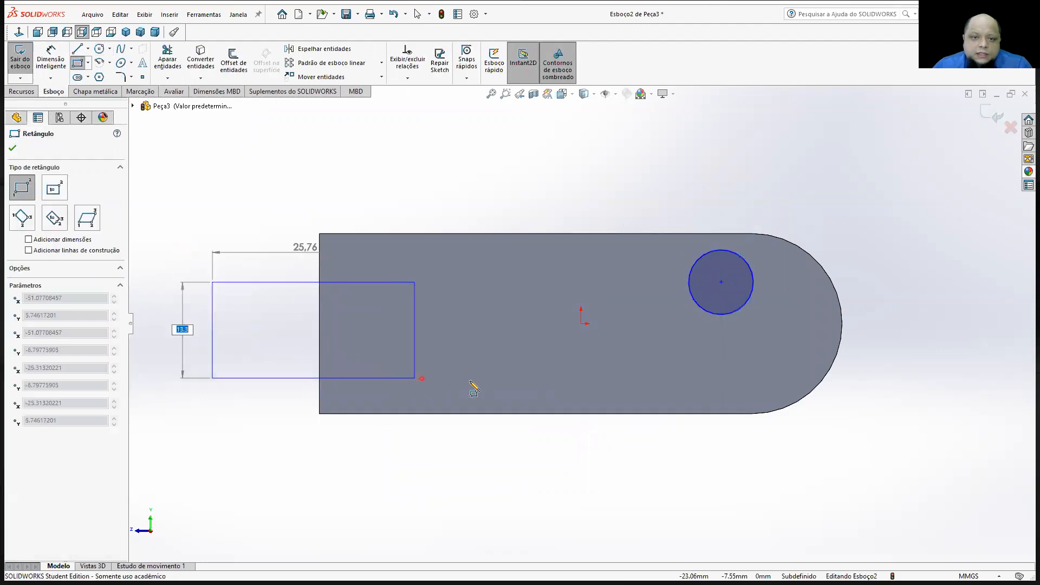
pyautogui.click(473, 378)
pyautogui.click(452, 486)
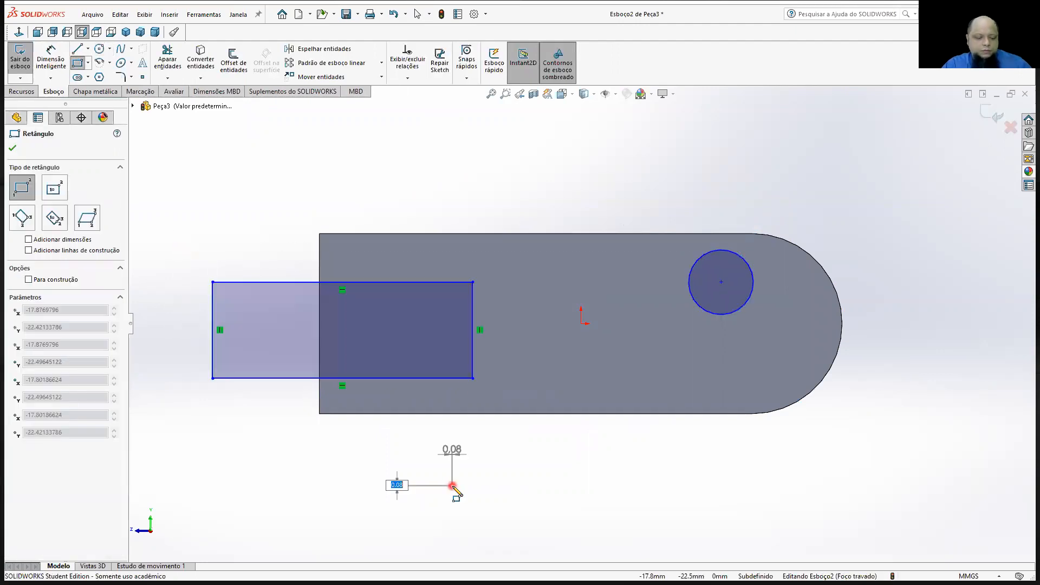
pyautogui.press('Escape')
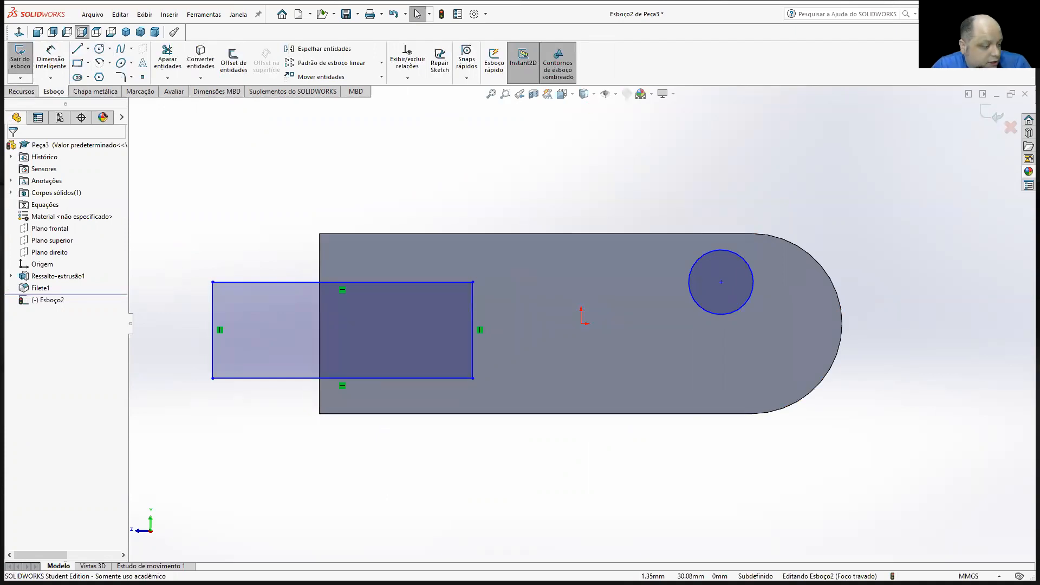
# Consult the mechanical drawing slide and dimension the circle's centre 60 mm horizontally from the block's square end
pyautogui.hotkey('alt', 'Tab')
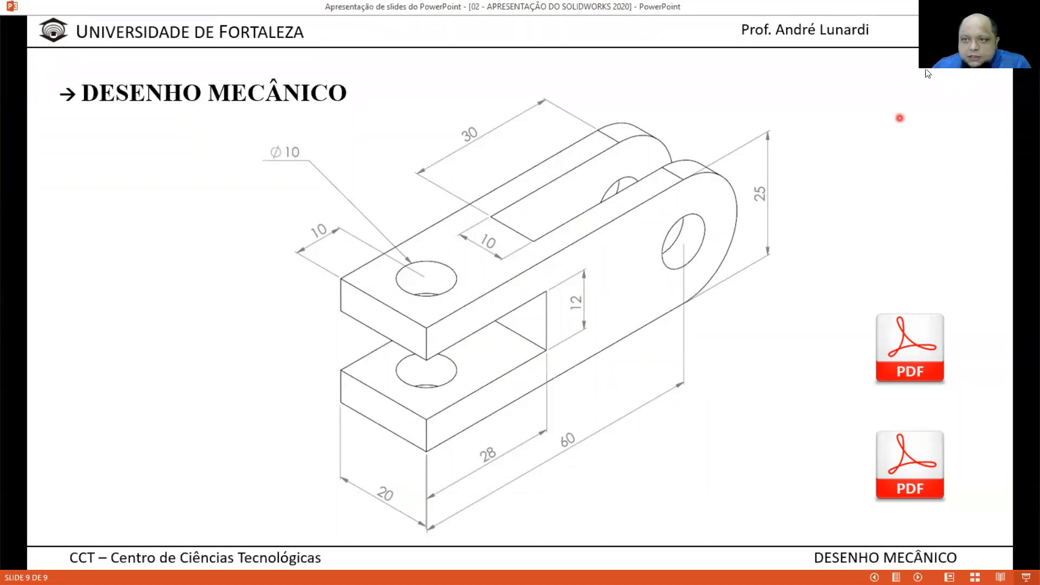
pyautogui.click(977, 6)
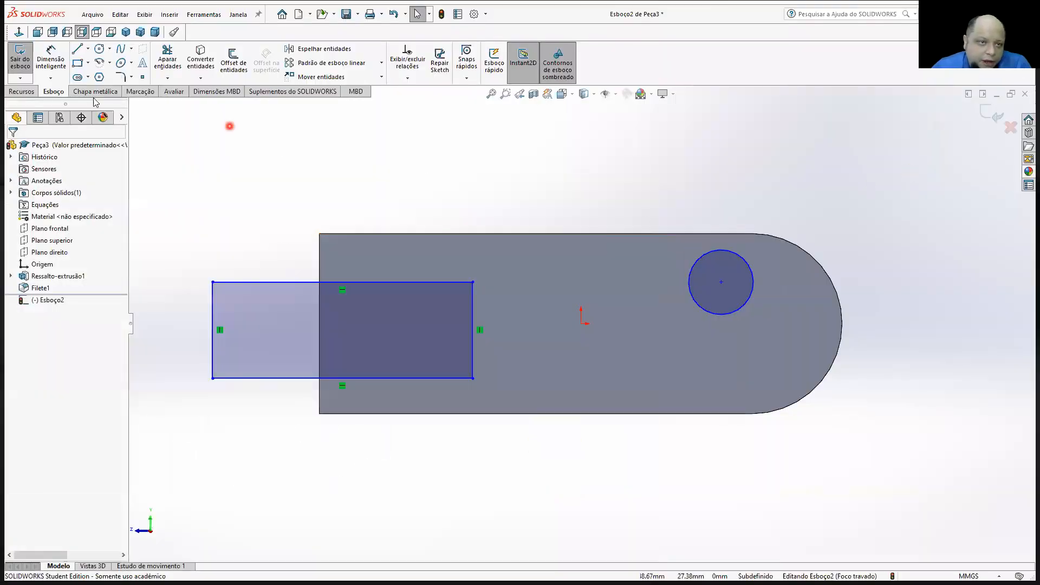
pyautogui.click(49, 62)
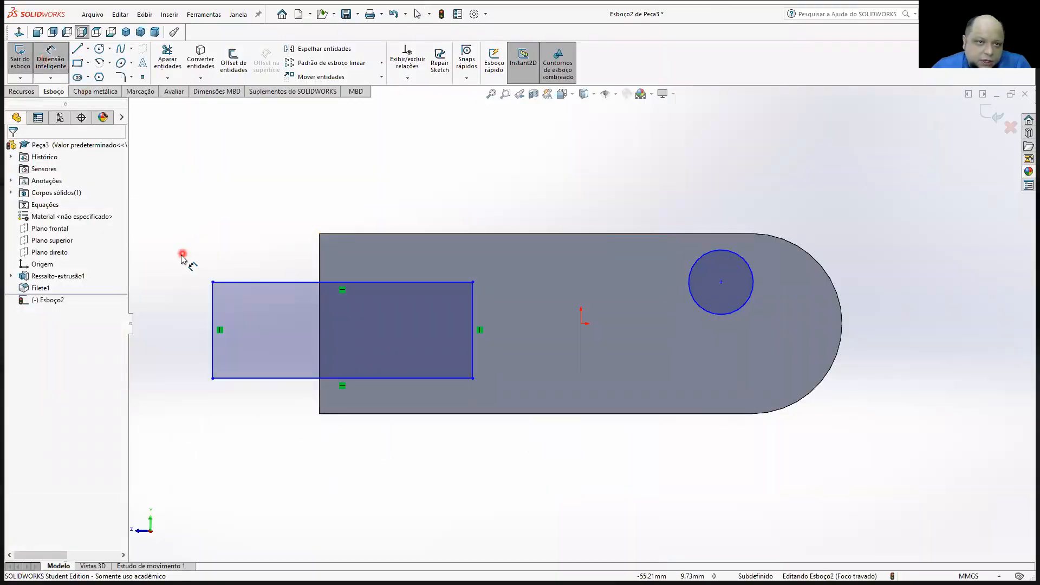
pyautogui.click(722, 282)
pyautogui.click(320, 414)
pyautogui.click(465, 483)
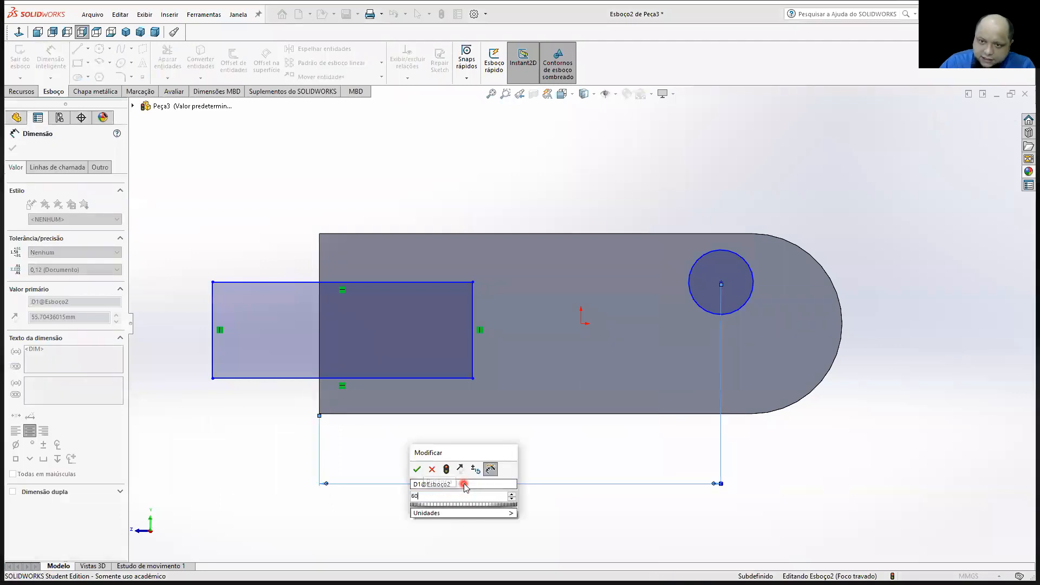
pyautogui.write('60')
pyautogui.press('Return')
# Dimension the circle's centre vertically from the block's upper edge, first as 25 mm and corrected to 25/2 mm
pyautogui.click(549, 141)
pyautogui.click(750, 285)
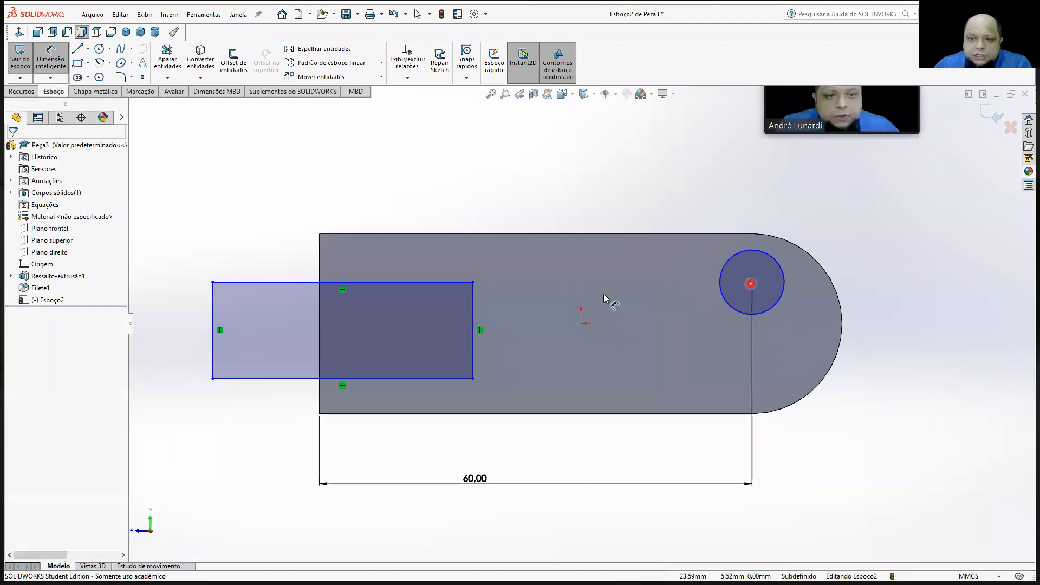
pyautogui.click(438, 234)
pyautogui.click(270, 179)
pyautogui.write('25')
pyautogui.press('Return')
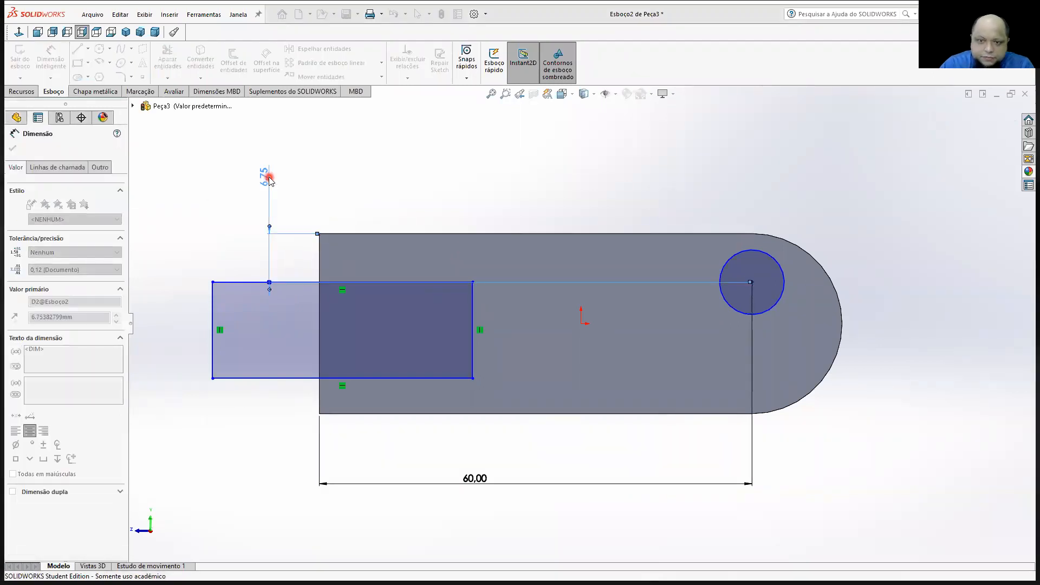
pyautogui.press('f')
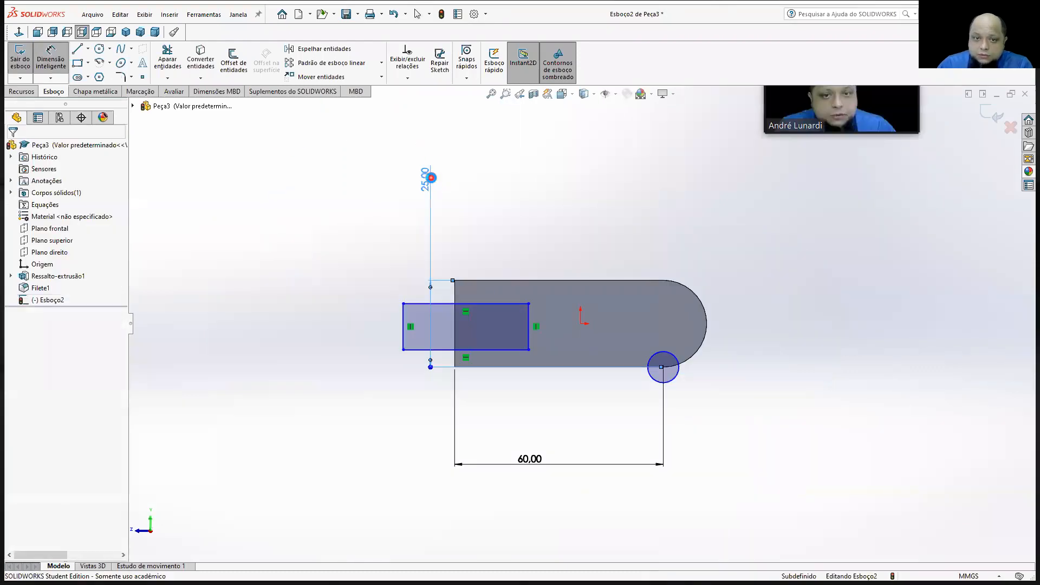
pyautogui.doubleClick(430, 177)
pyautogui.write('25/2')
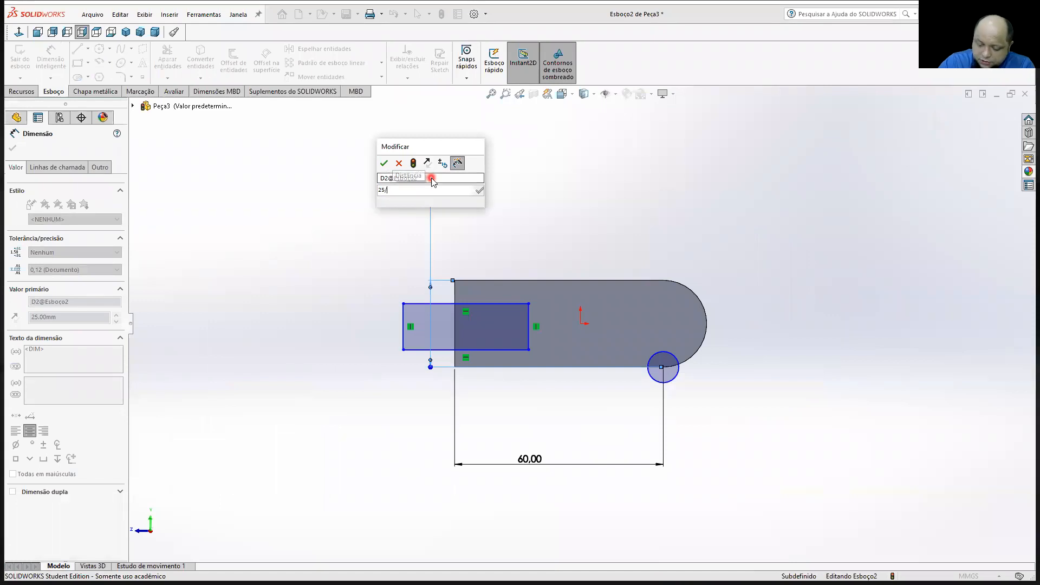
pyautogui.press('Return')
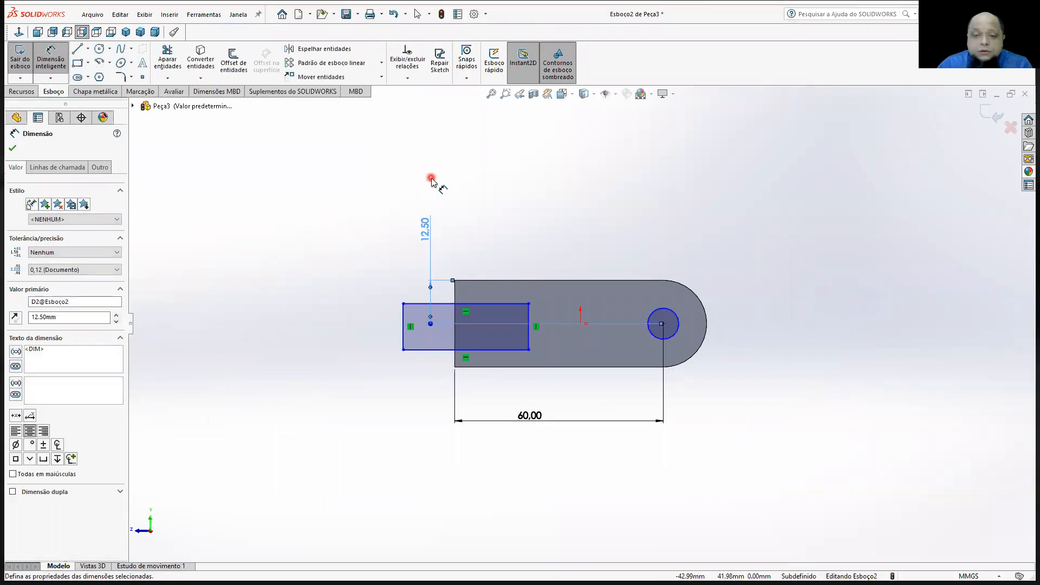
# Set the circle's diameter to 10 mm
pyautogui.scroll(-1, 704, 257)
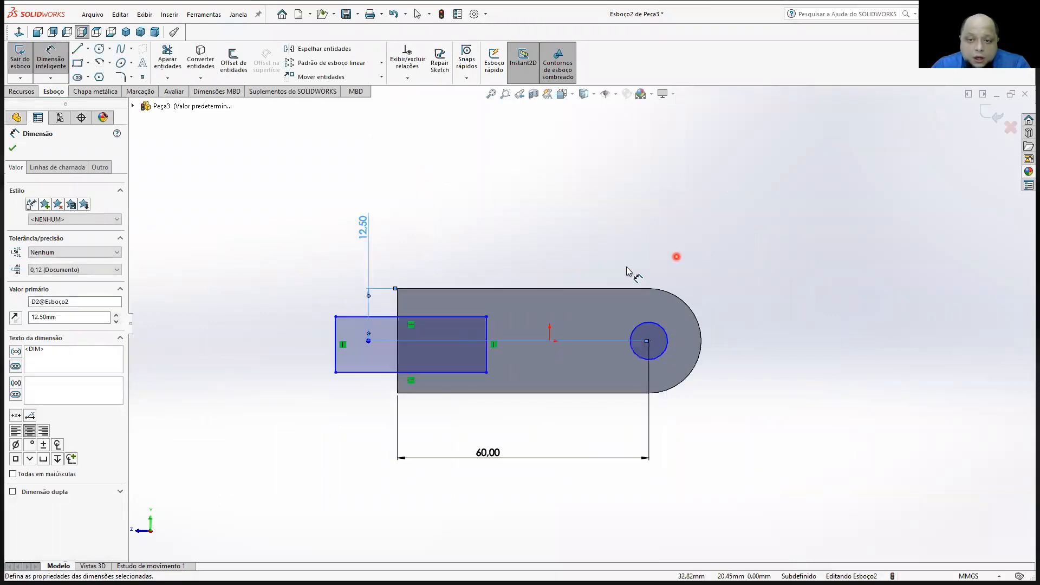
pyautogui.click(644, 329)
pyautogui.click(759, 226)
pyautogui.write('10')
pyautogui.press('Return')
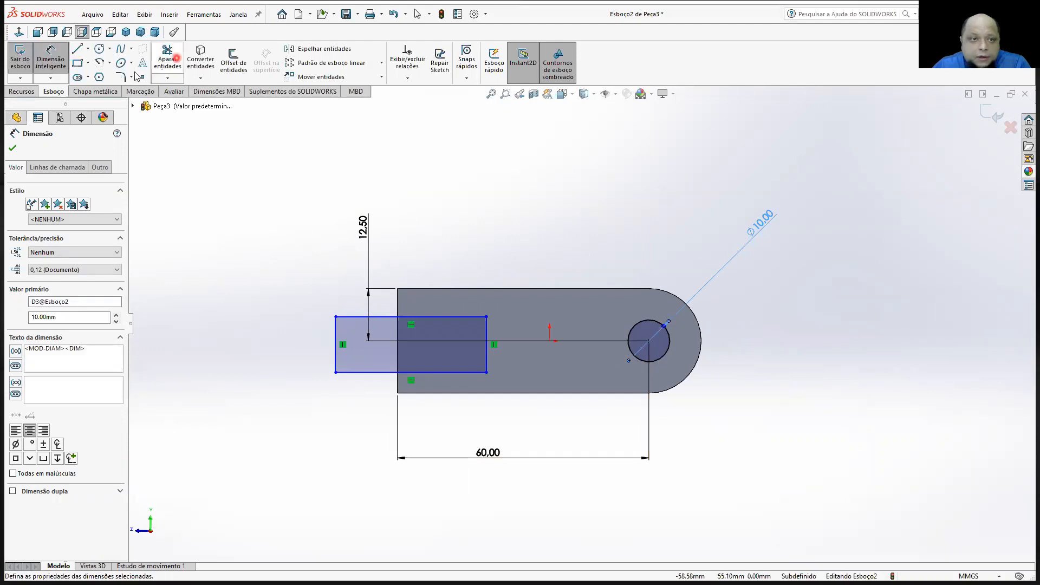
# Move the rectangle's upper inner corner freehand to resize the rectangle to about 15.5 mm tall
pyautogui.click(53, 60)
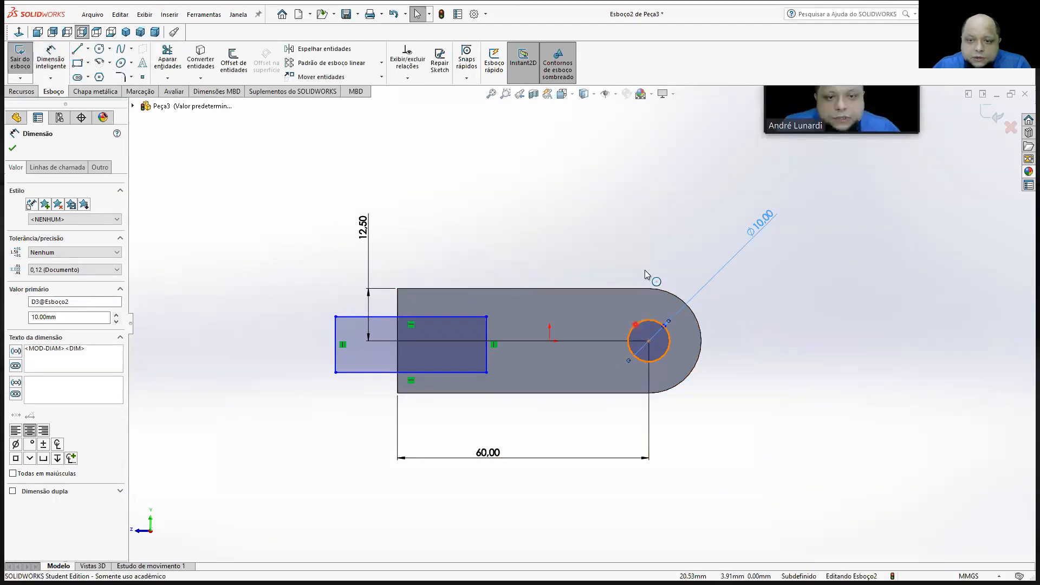
pyautogui.click(635, 325)
pyautogui.moveTo(487, 317); pyautogui.dragTo(509, 329)
pyautogui.click(496, 236)
pyautogui.scroll(-1, 483, 354)
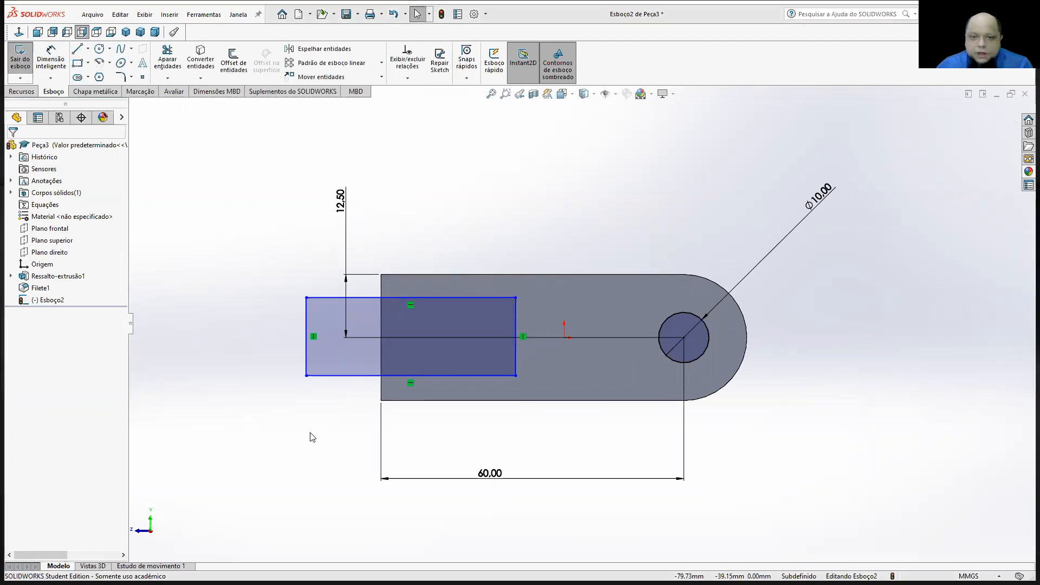
# Check the slot size on the mechanical drawing slide and set the rectangle's height to 12 mm
pyautogui.hotkey('alt', 'Tab')
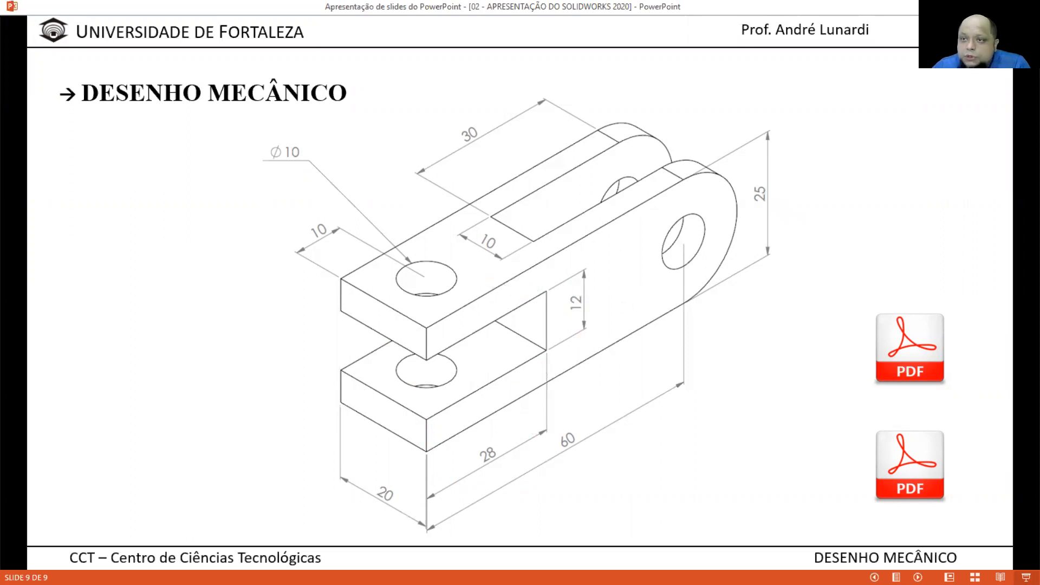
pyautogui.hotkey('alt', 'Tab')
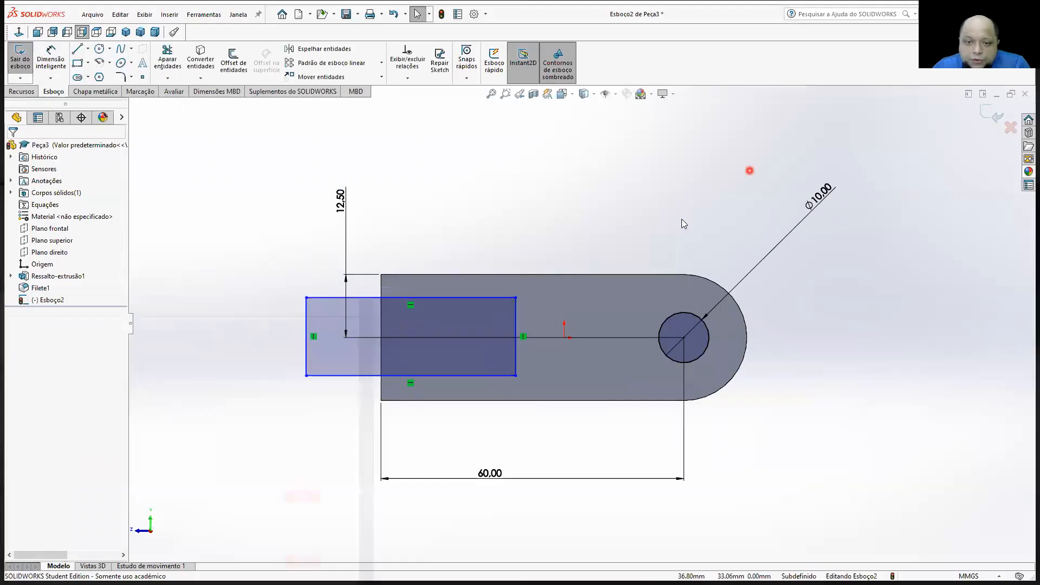
pyautogui.click(59, 66)
pyautogui.click(515, 360)
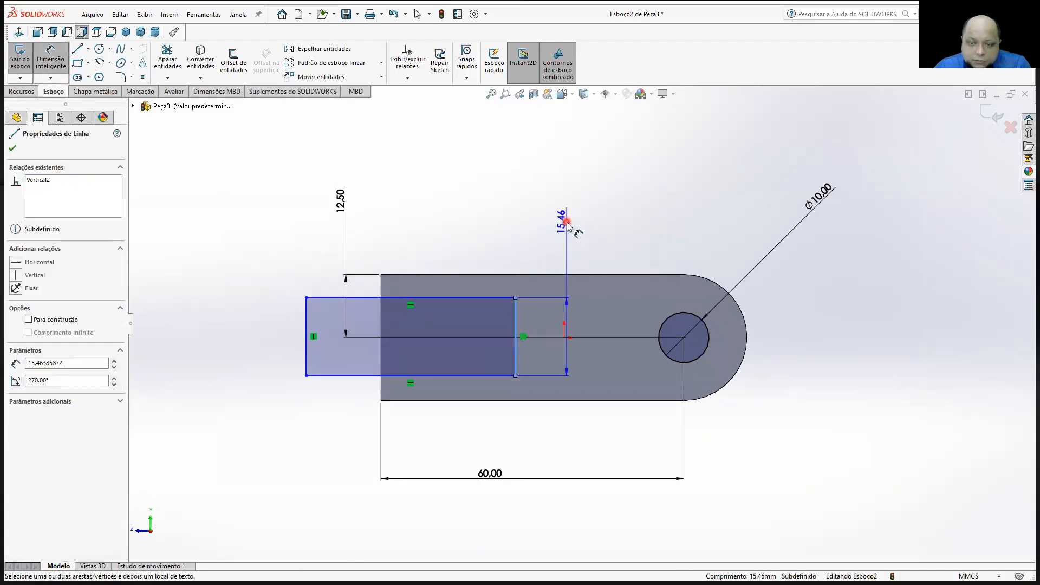
pyautogui.click(567, 222)
pyautogui.write('12')
pyautogui.press('Return')
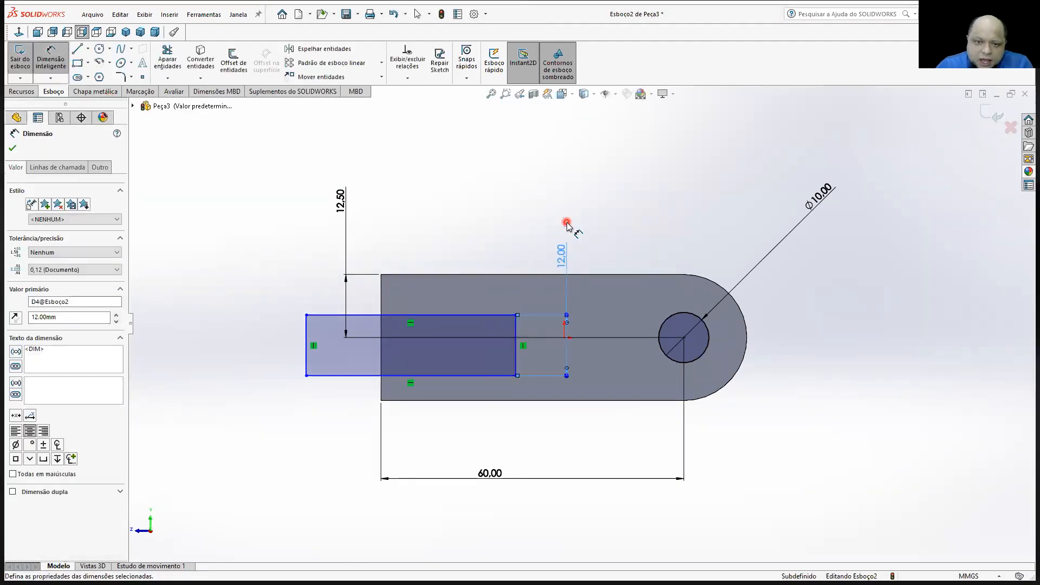
# Dimension the gap between the rectangle's lower edge and the block's lower edge with the equation =(25-12)/2
pyautogui.click(447, 390)
pyautogui.click(452, 401)
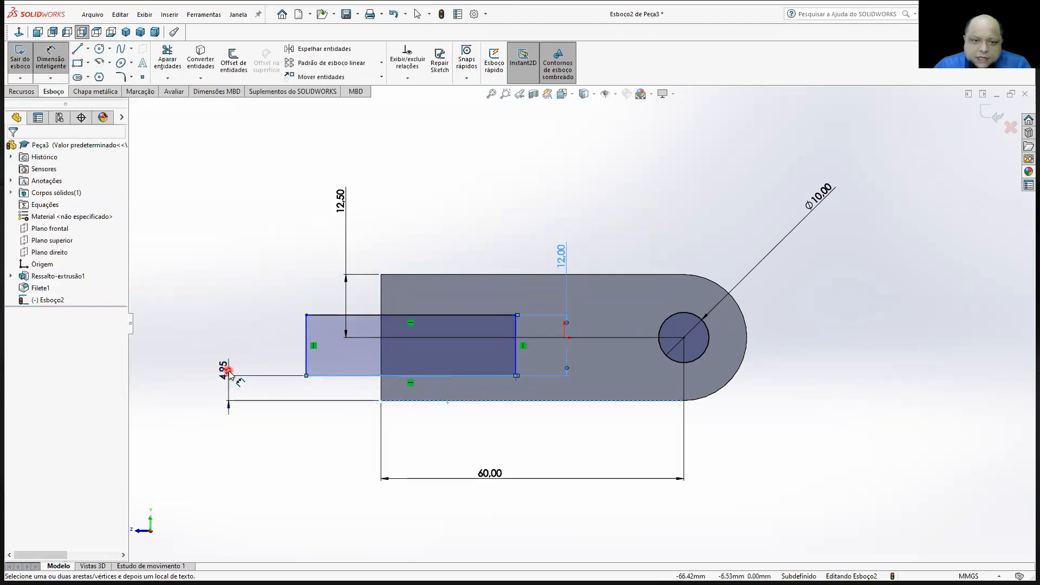
pyautogui.click(227, 371)
pyautogui.write('=')
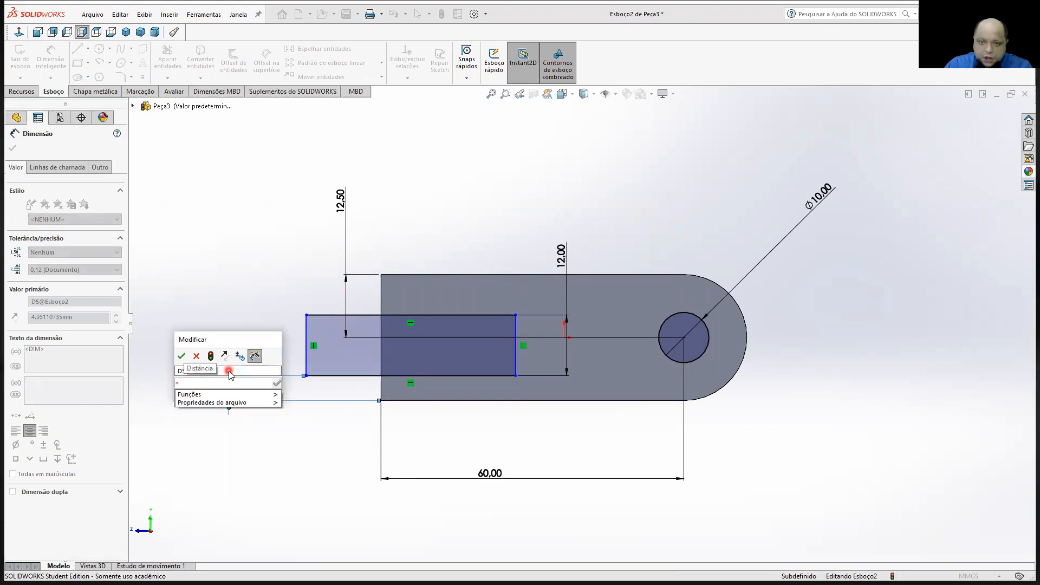
pyautogui.write('25')
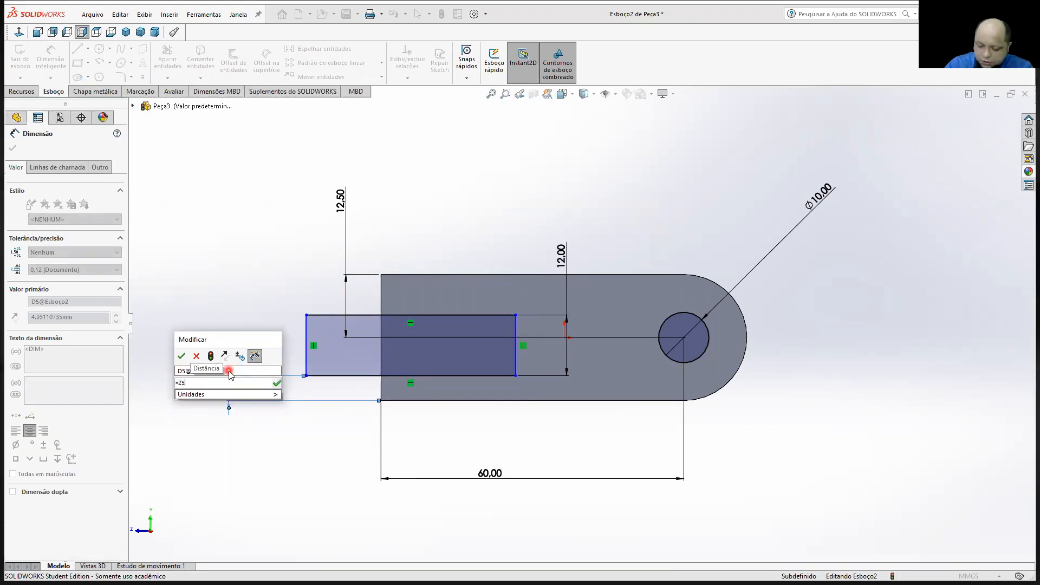
pyautogui.press('BackSpace')
pyautogui.press('BackSpace')
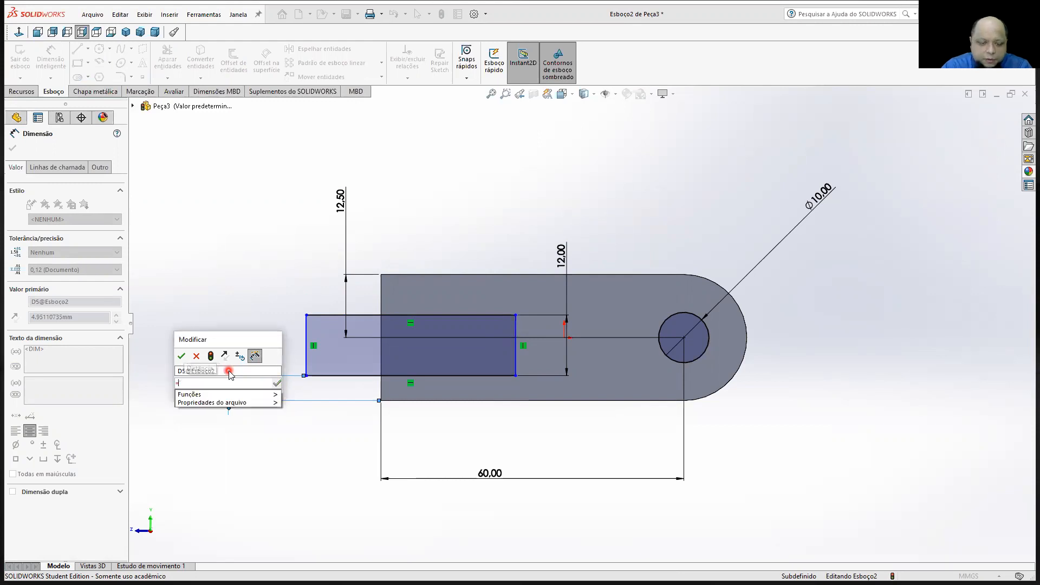
pyautogui.write('(')
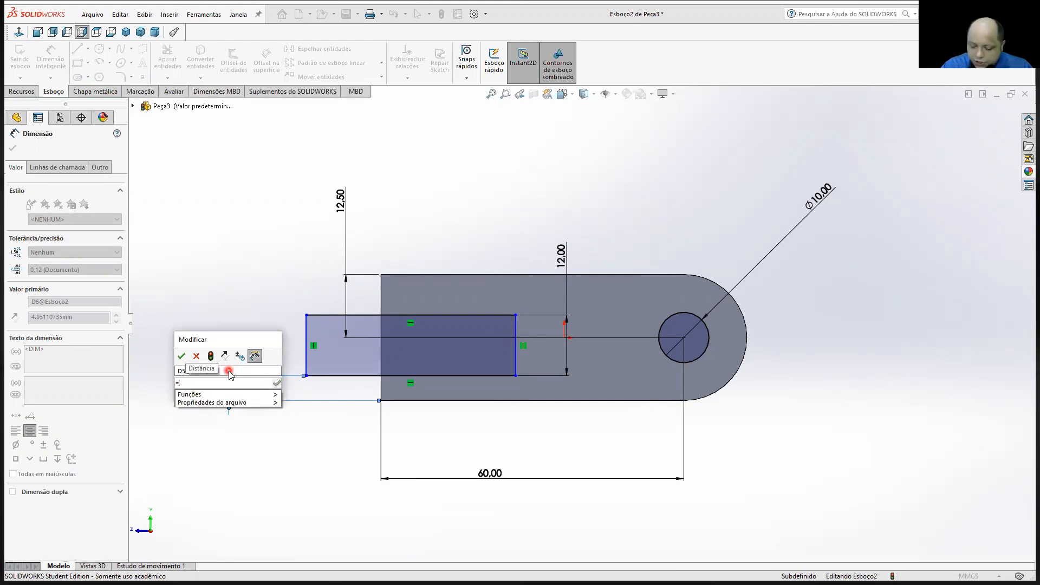
pyautogui.write('25')
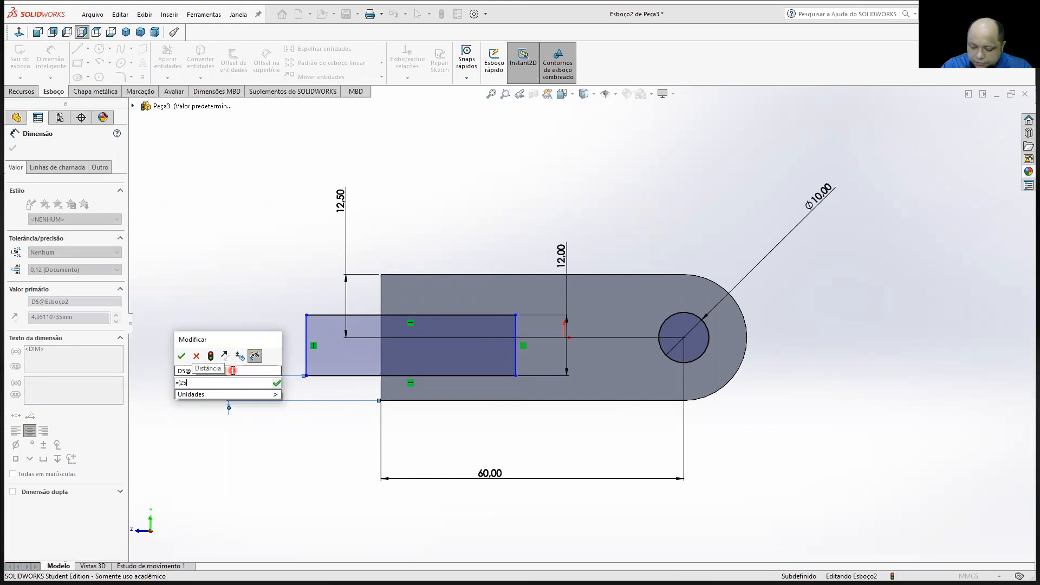
pyautogui.write('-12)')
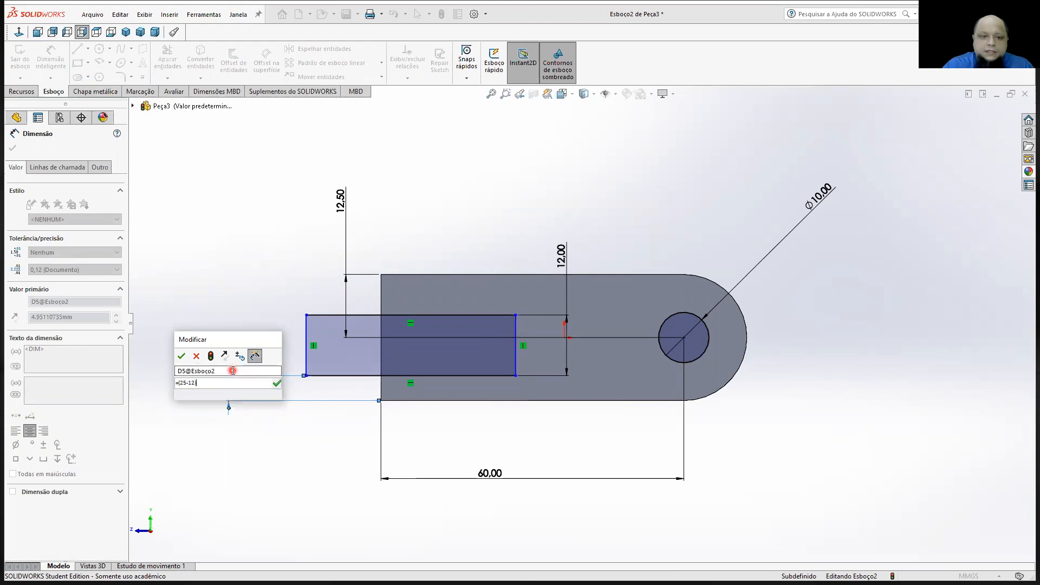
pyautogui.write('/2')
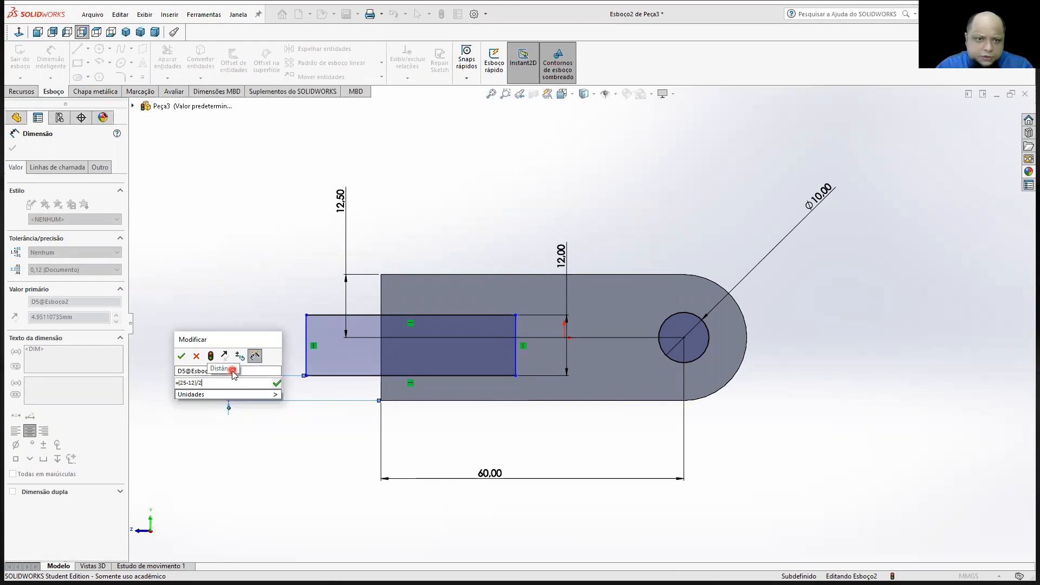
pyautogui.press('Return')
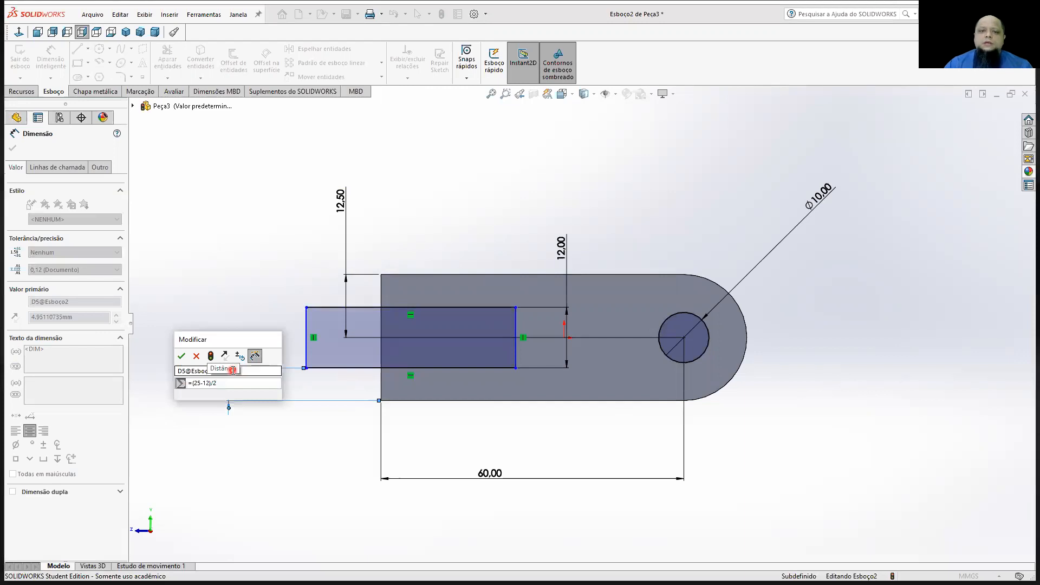
pyautogui.moveTo(232, 341); pyautogui.dragTo(232, 269)
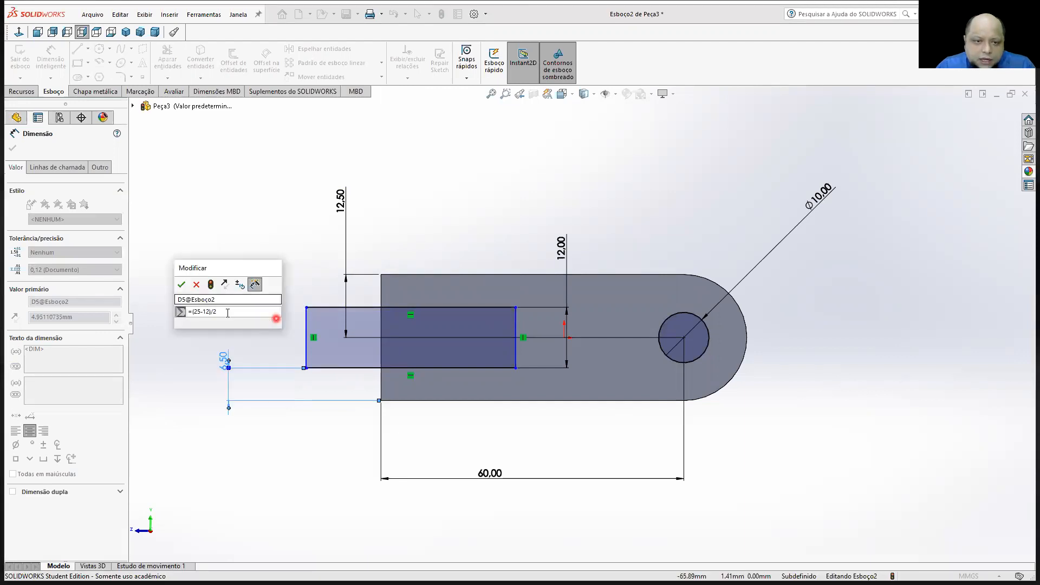
pyautogui.click(182, 284)
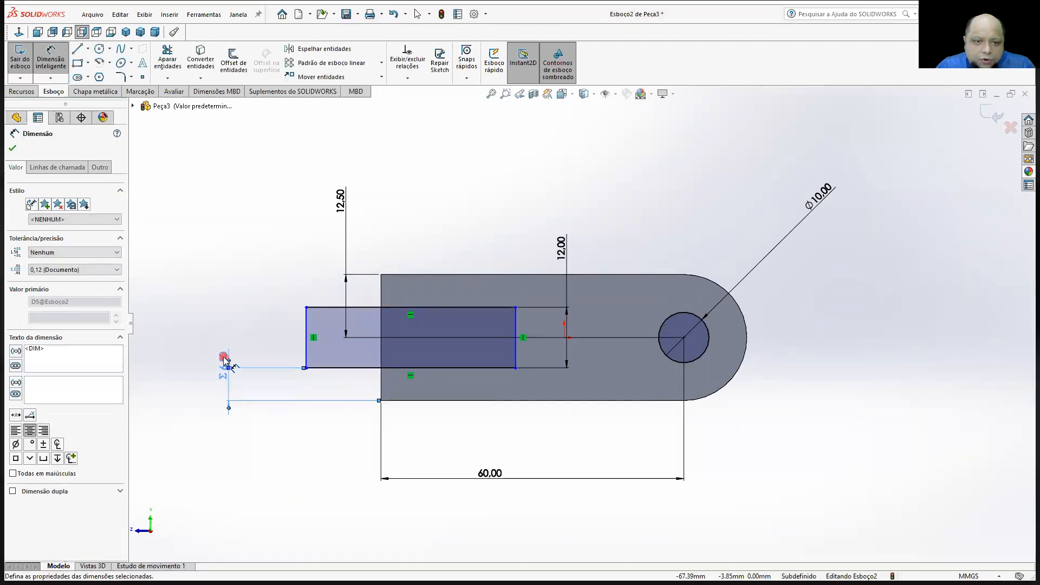
pyautogui.click(289, 475)
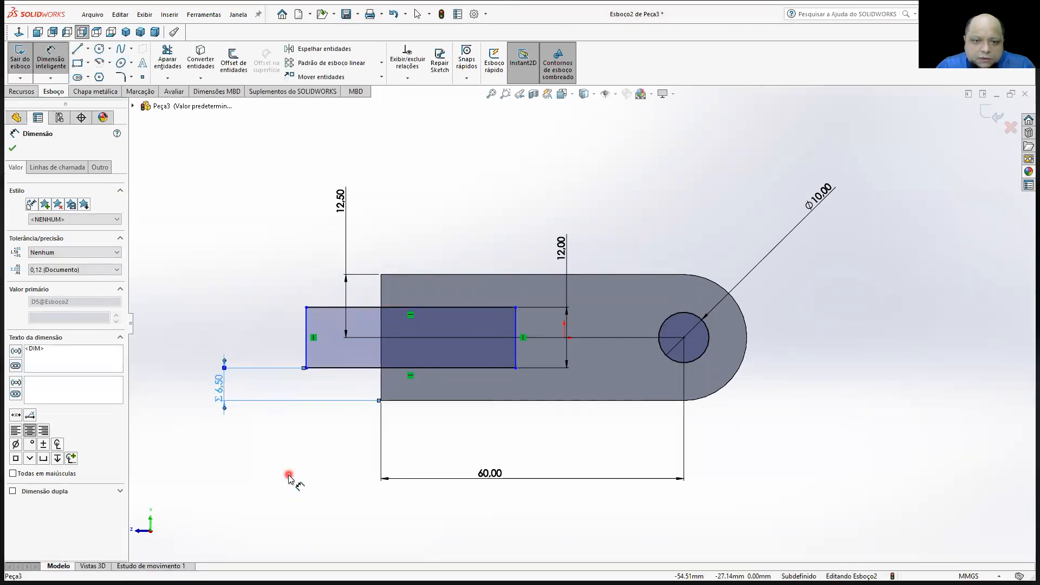
# Check the gap between the rectangle's and block's upper edges with a driven dimension, and delete that dimension
pyautogui.click(394, 308)
pyautogui.click(393, 275)
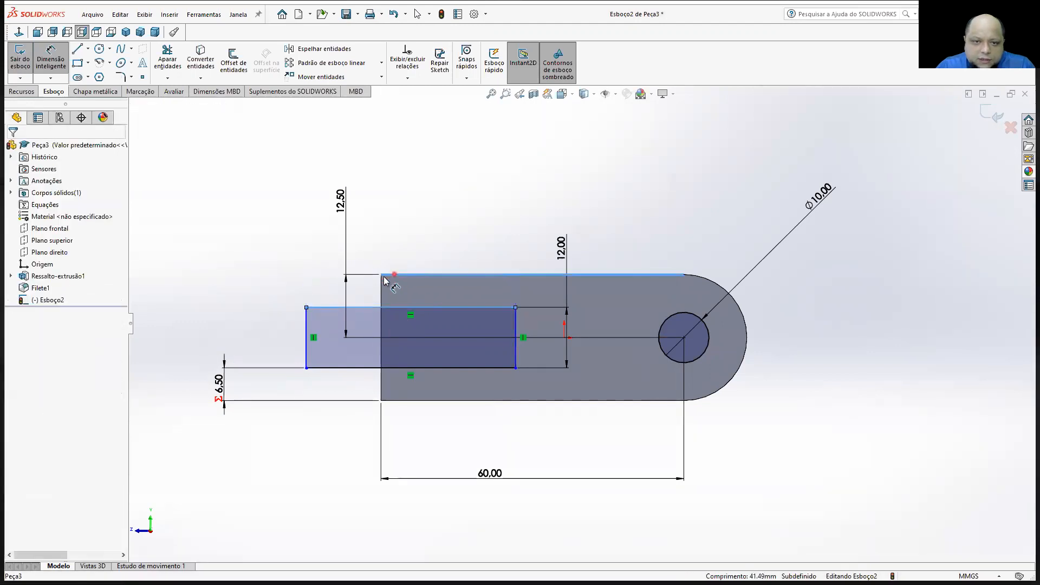
pyautogui.click(261, 227)
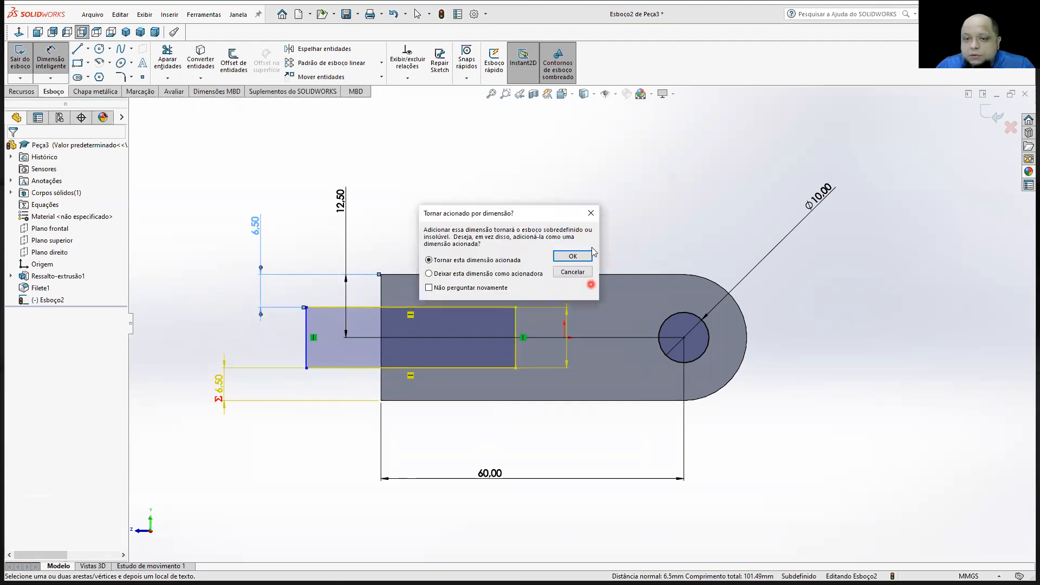
pyautogui.click(573, 256)
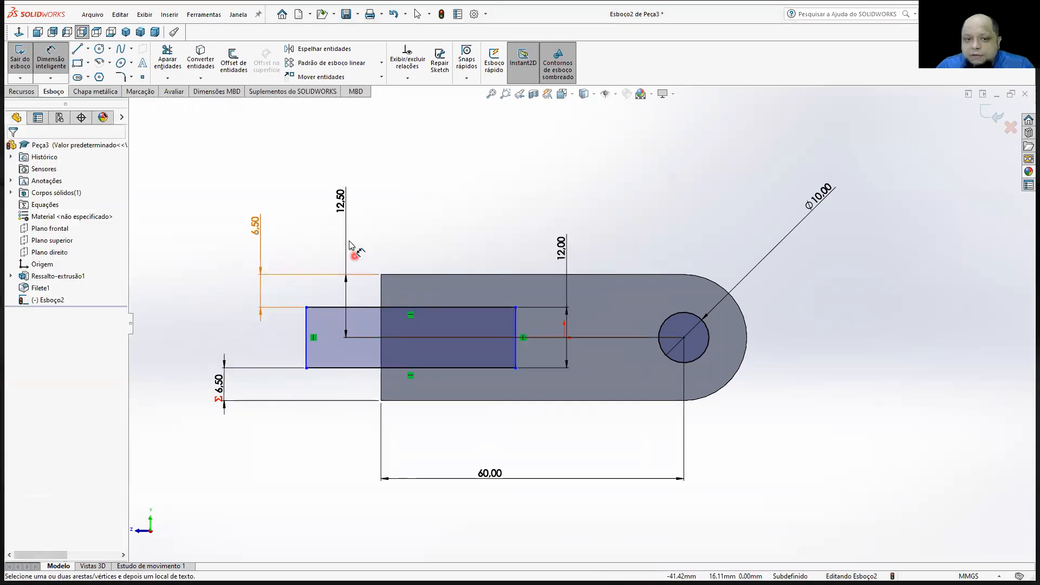
pyautogui.click(51, 61)
pyautogui.moveTo(280, 298); pyautogui.dragTo(217, 236)
pyautogui.press('Delete')
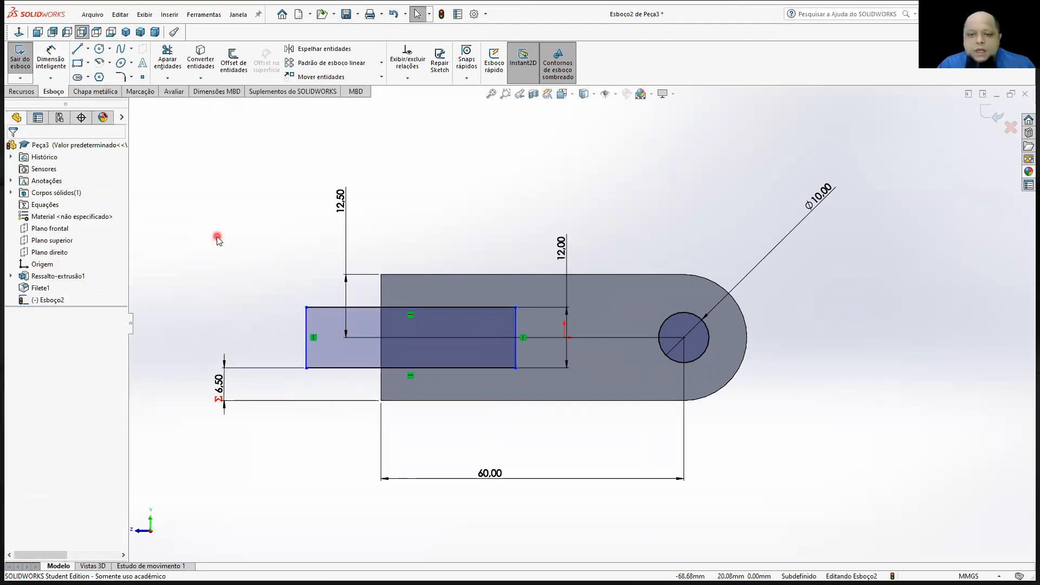
# Set the rectangle's inner side 28 mm from the block's flat end and move its outer side closer to that end
pyautogui.click(51, 60)
pyautogui.click(457, 342)
pyautogui.click(514, 358)
pyautogui.click(383, 380)
pyautogui.click(417, 433)
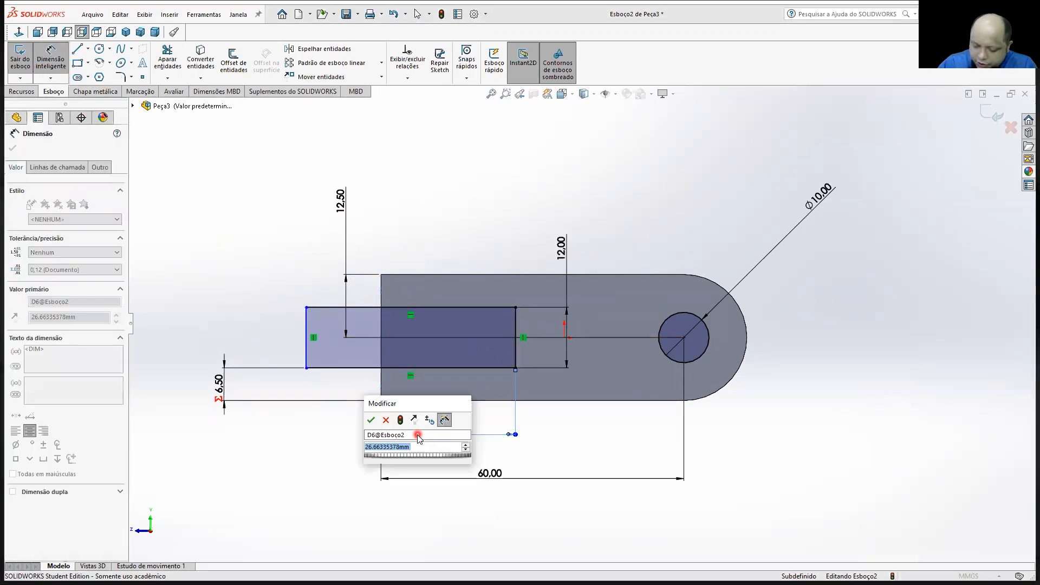
pyautogui.write('28')
pyautogui.press('Return')
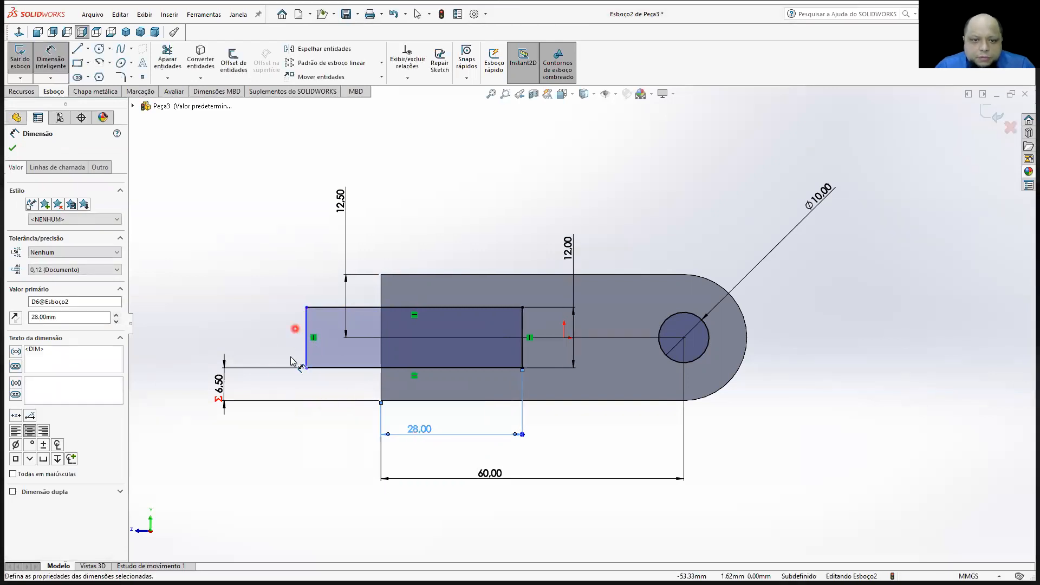
pyautogui.press('Escape')
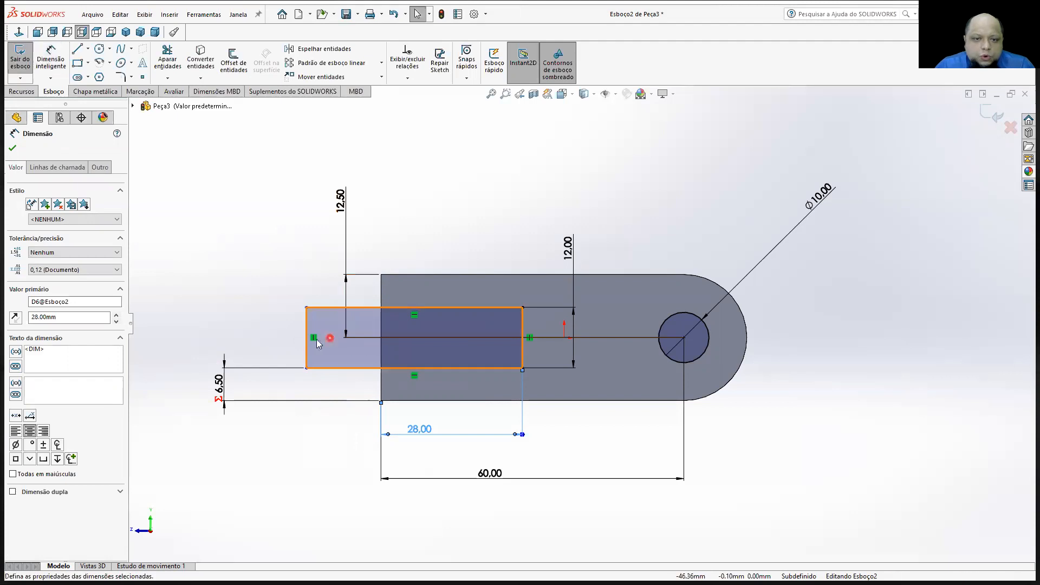
pyautogui.click(307, 338)
pyautogui.moveTo(306, 338); pyautogui.dragTo(373, 353)
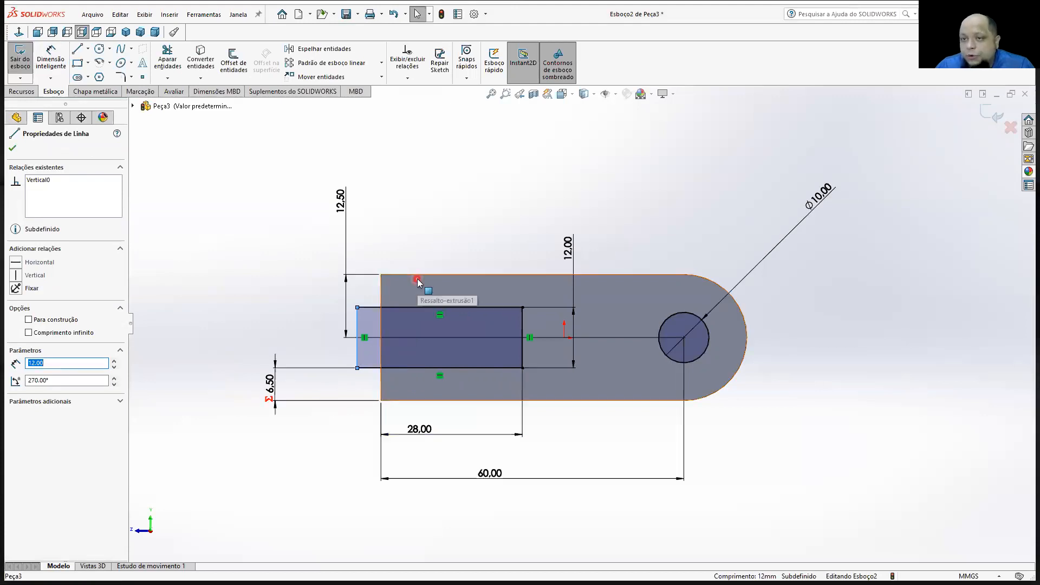
# Cut the circle and rectangle through the whole block with an extruded cut using the Passante end condition
pyautogui.click(21, 91)
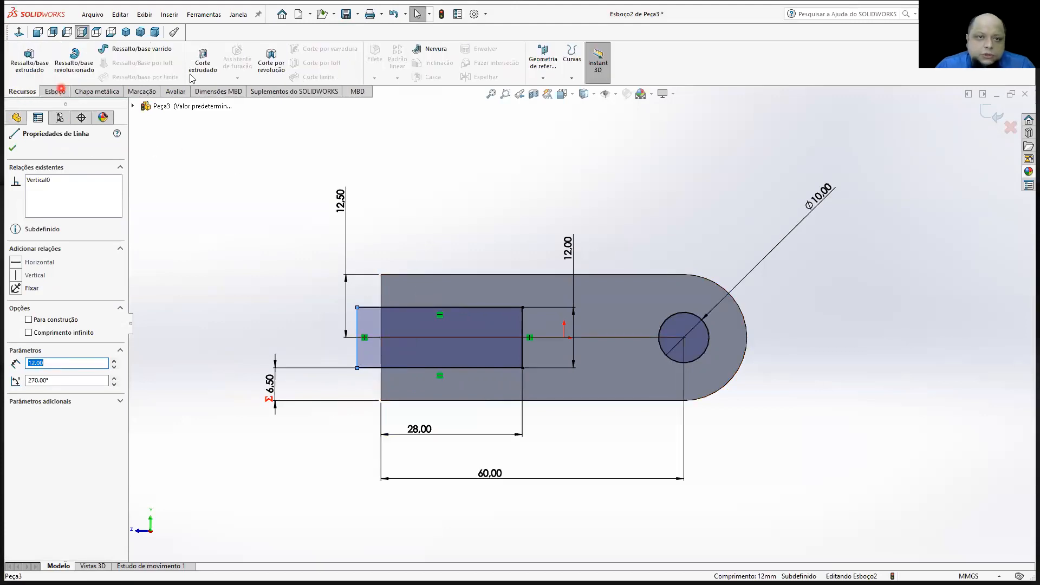
pyautogui.click(202, 60)
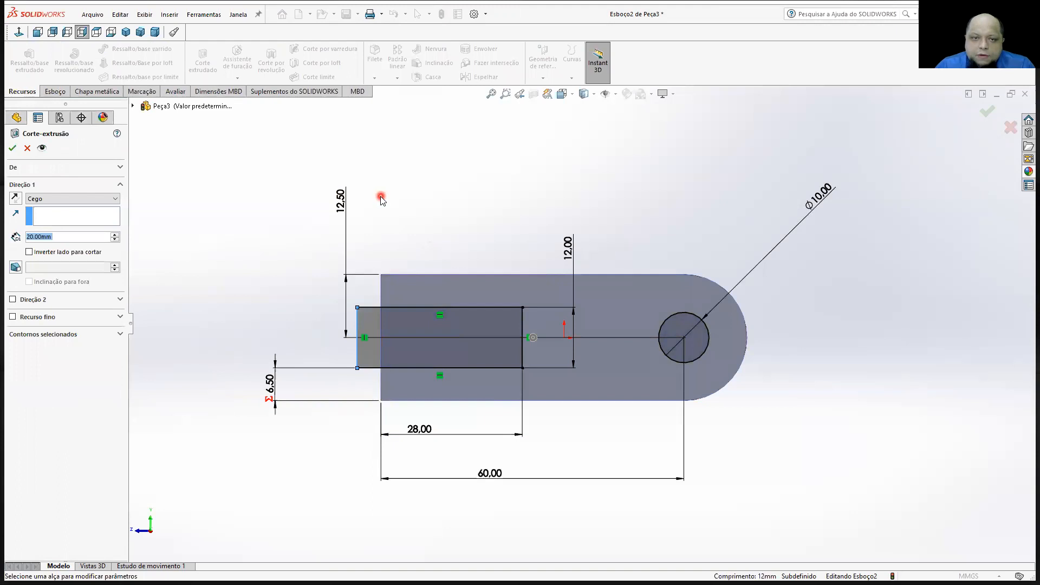
pyautogui.click(125, 34)
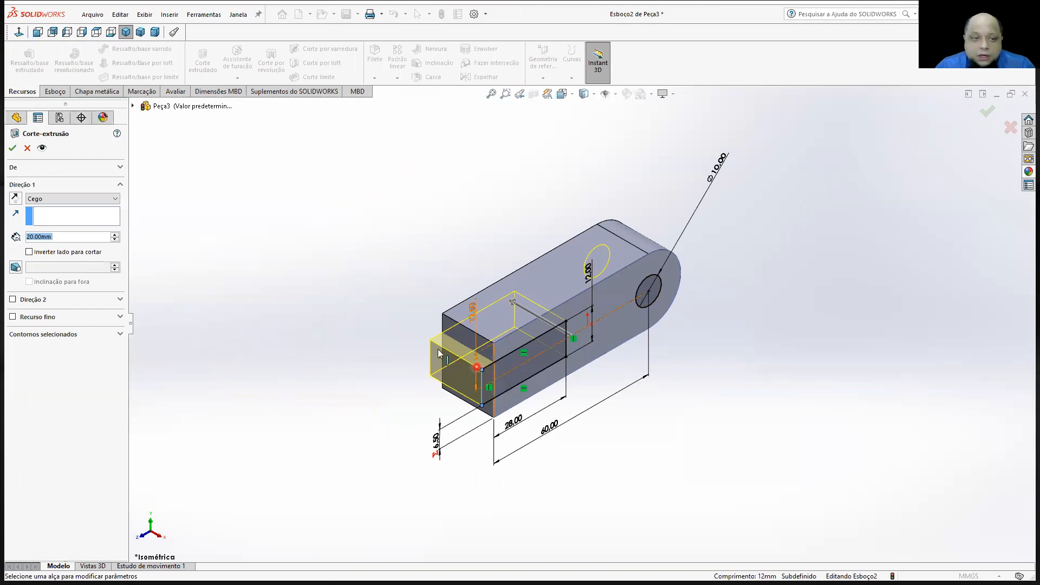
pyautogui.click(42, 200)
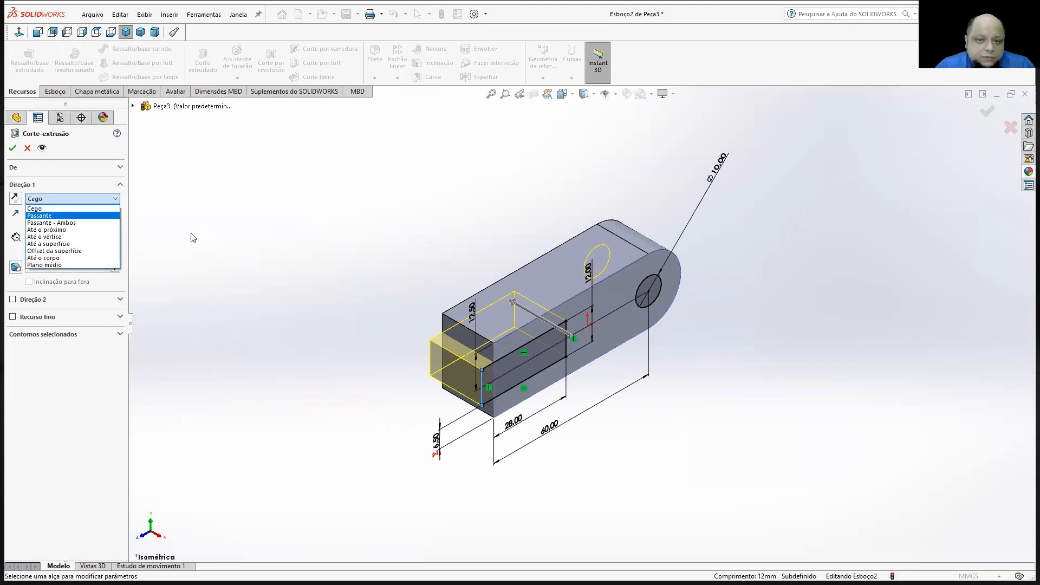
pyautogui.click(46, 212)
pyautogui.click(12, 152)
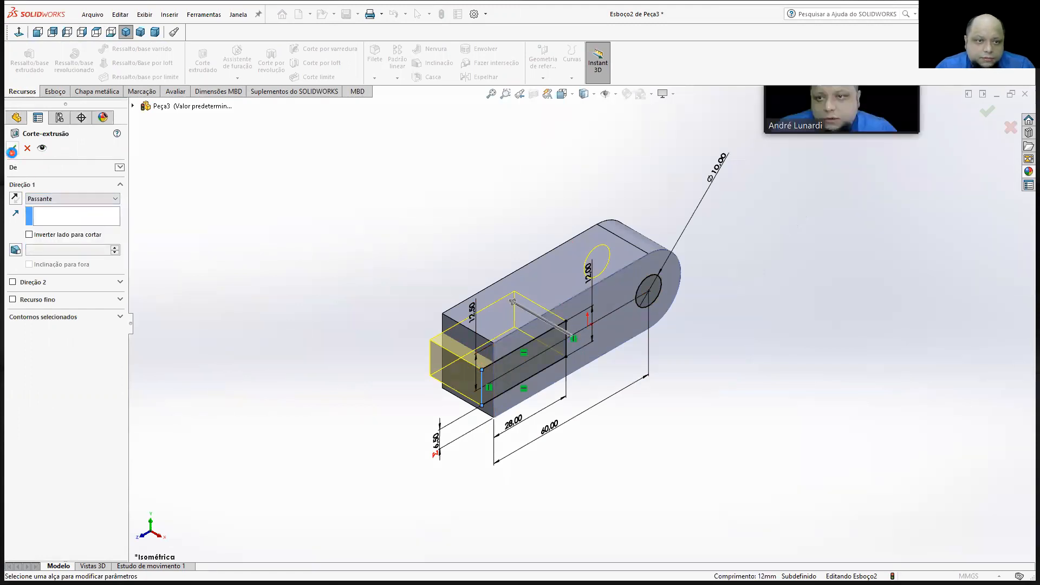
# Check the top-face features on the mechanical drawing slide in PowerPoint and open a sketch on the block's upper flat face in SOLIDWORKS
pyautogui.moveTo(712, 416); pyautogui.dragTo(680, 388, button='middle')
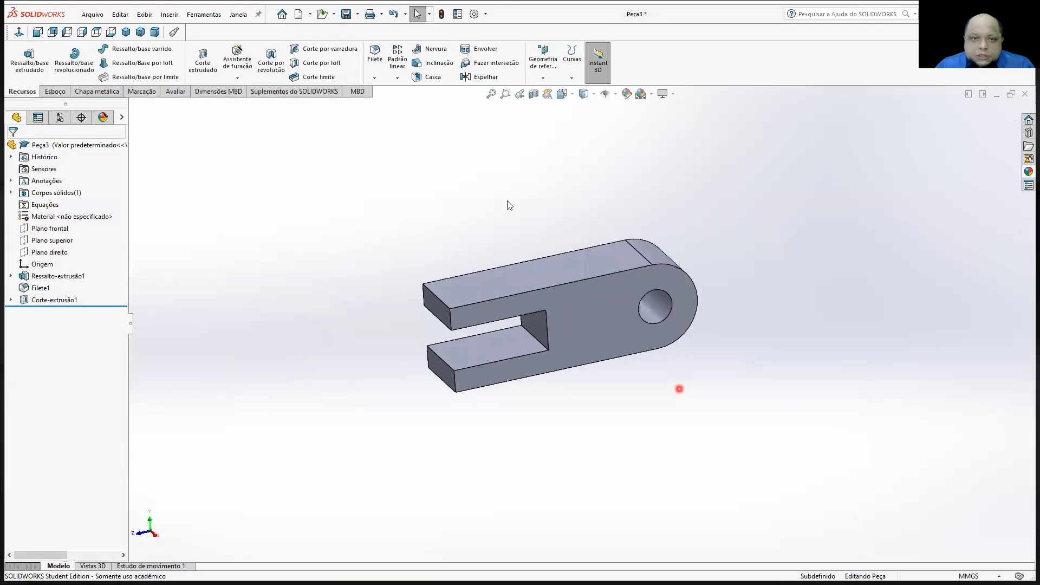
pyautogui.click(126, 32)
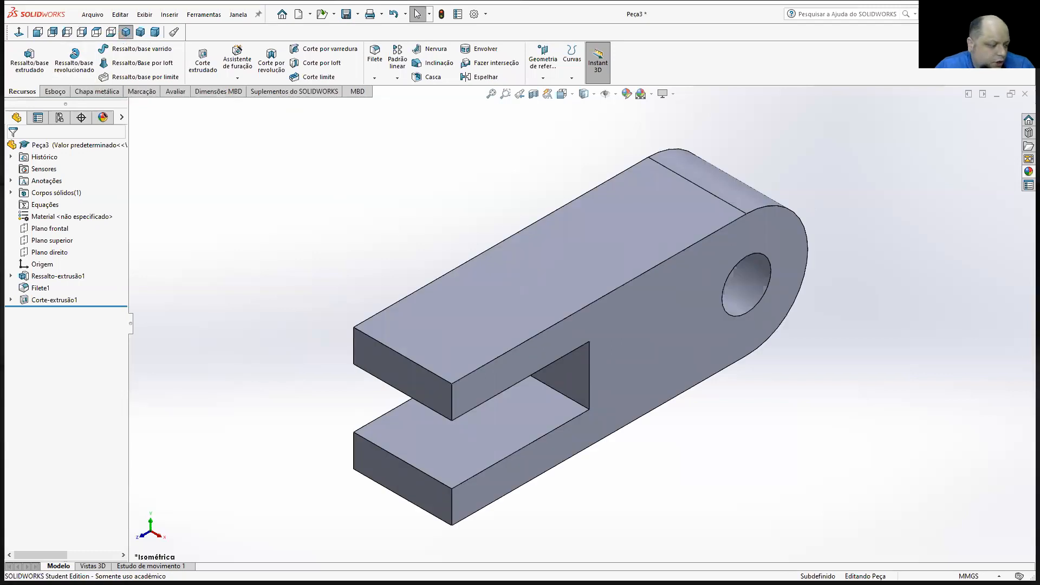
pyautogui.hotkey('alt', 'Tab')
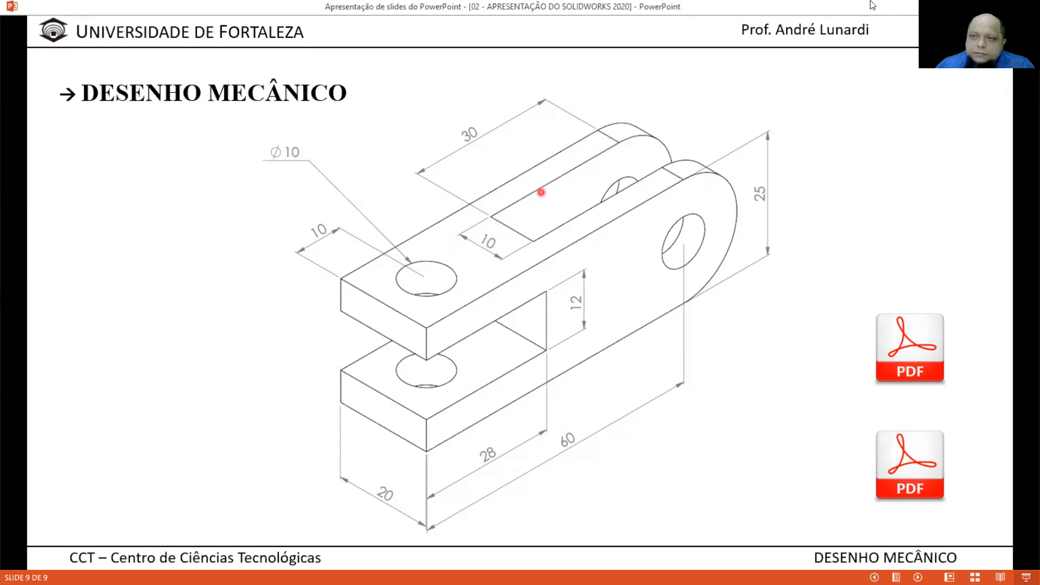
pyautogui.hotkey('alt', 'Tab')
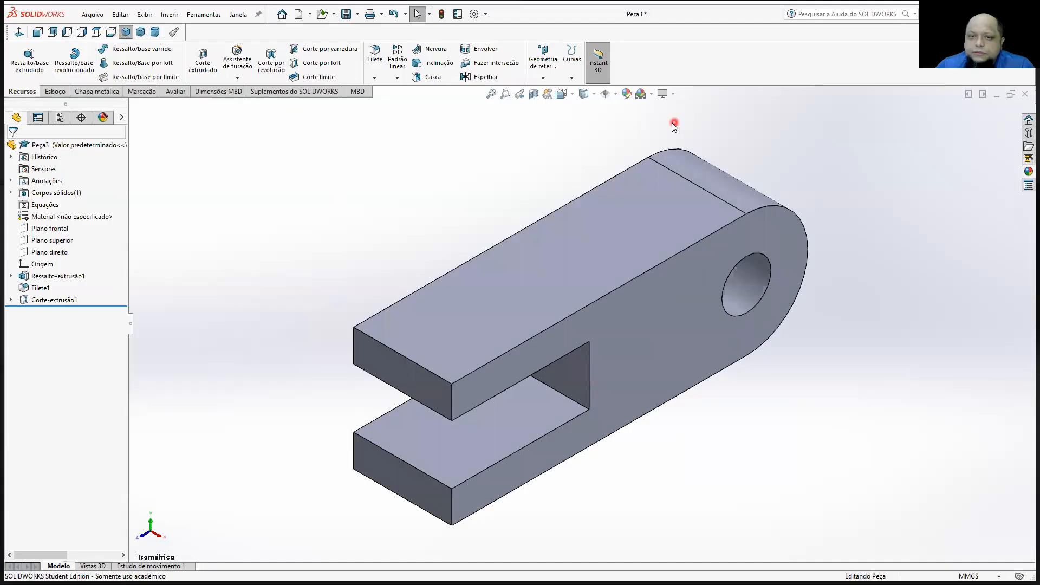
pyautogui.click(649, 191)
pyautogui.click(53, 92)
pyautogui.click(20, 58)
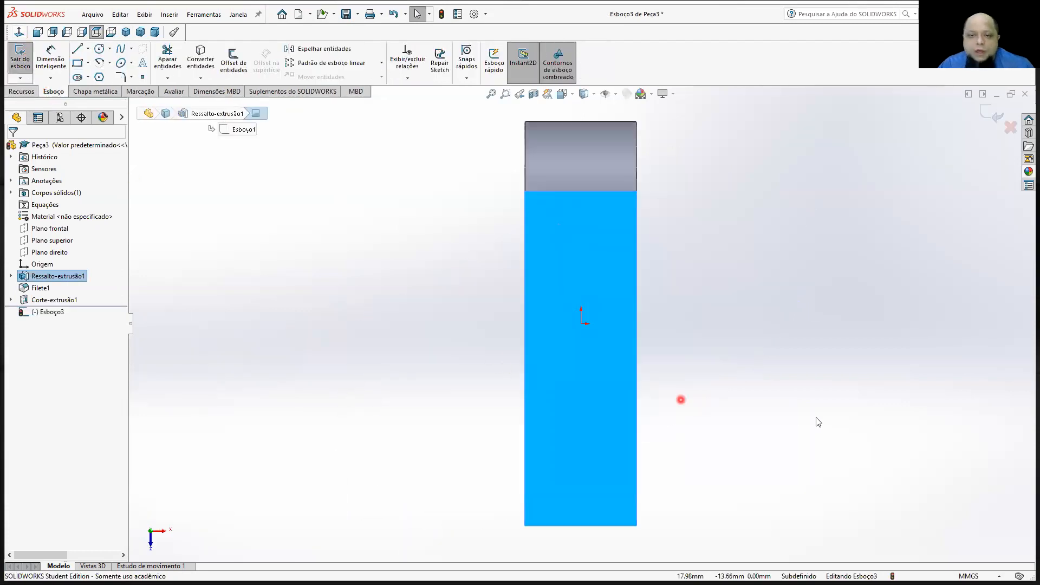
# Sketch a rectangle about 10 by 44 mm extending past the rounded end and a circle about 11 mm in diameter near the fork end
pyautogui.click(77, 62)
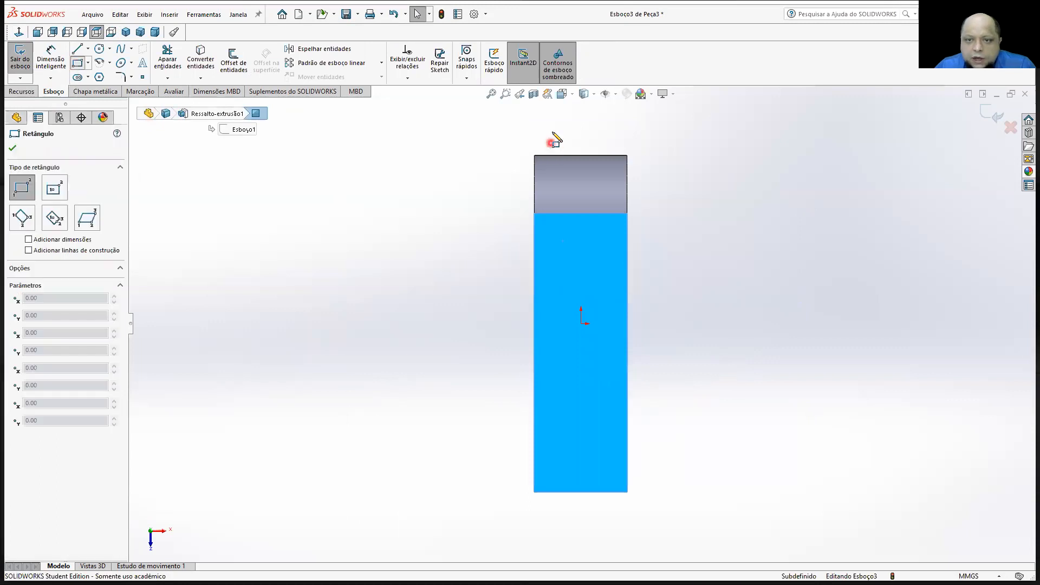
pyautogui.click(603, 332)
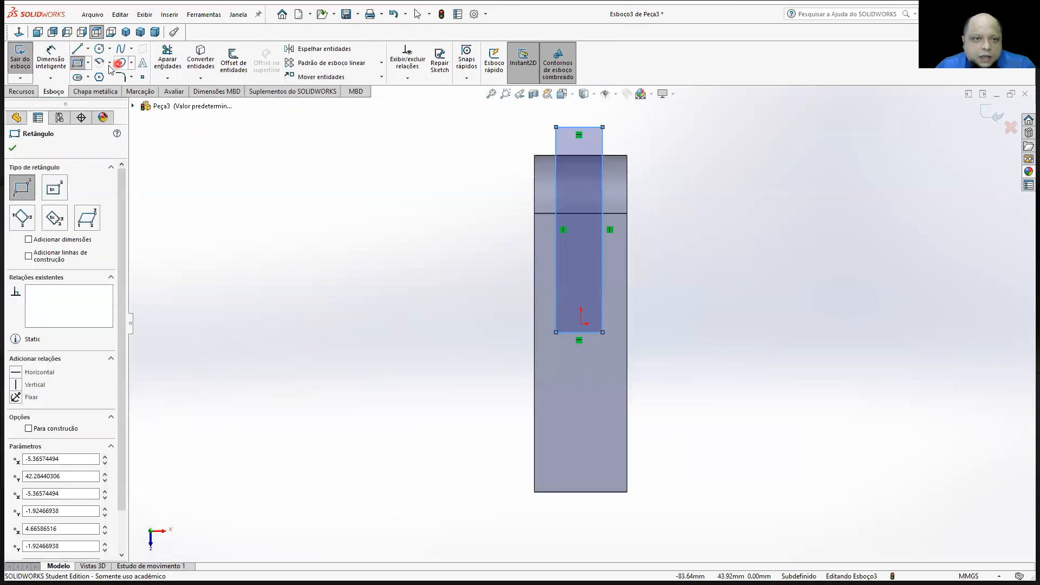
pyautogui.click(99, 49)
pyautogui.moveTo(579, 447); pyautogui.dragTo(605, 447)
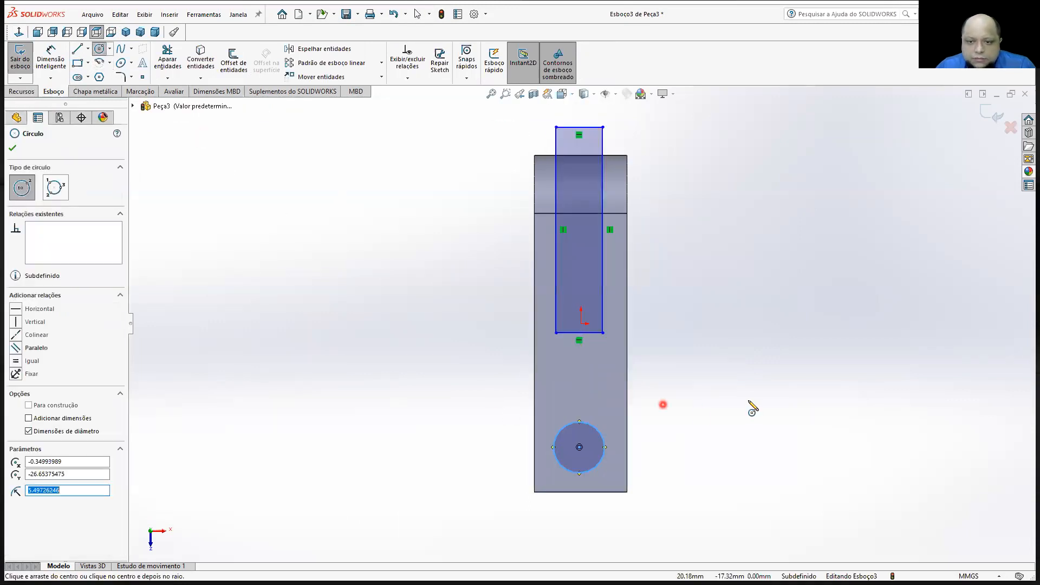
pyautogui.press('Escape')
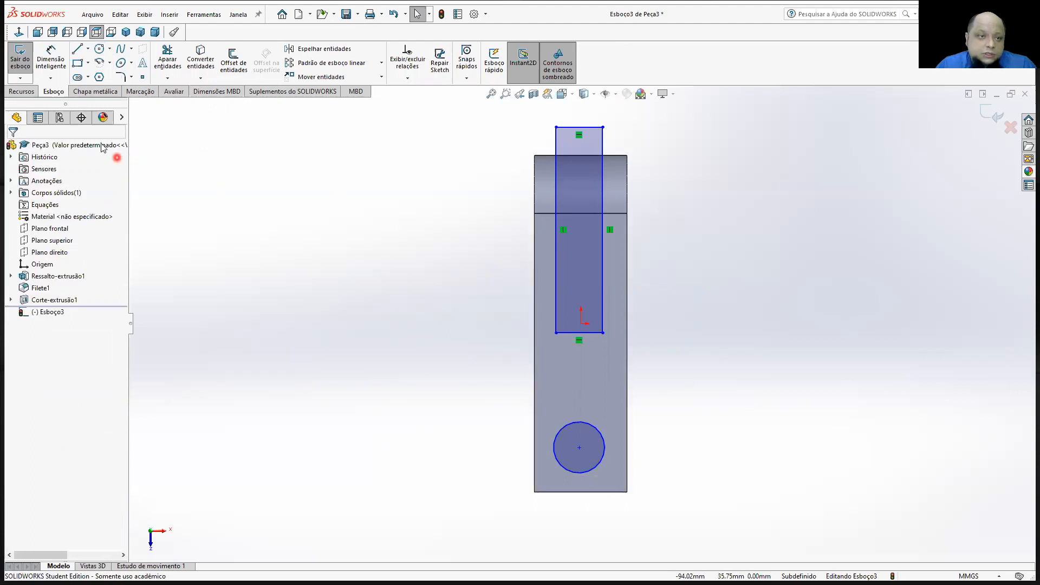
# Dimension the circle's center 10 mm from the block's straight edge at the fork end
pyautogui.click(54, 79)
pyautogui.click(50, 58)
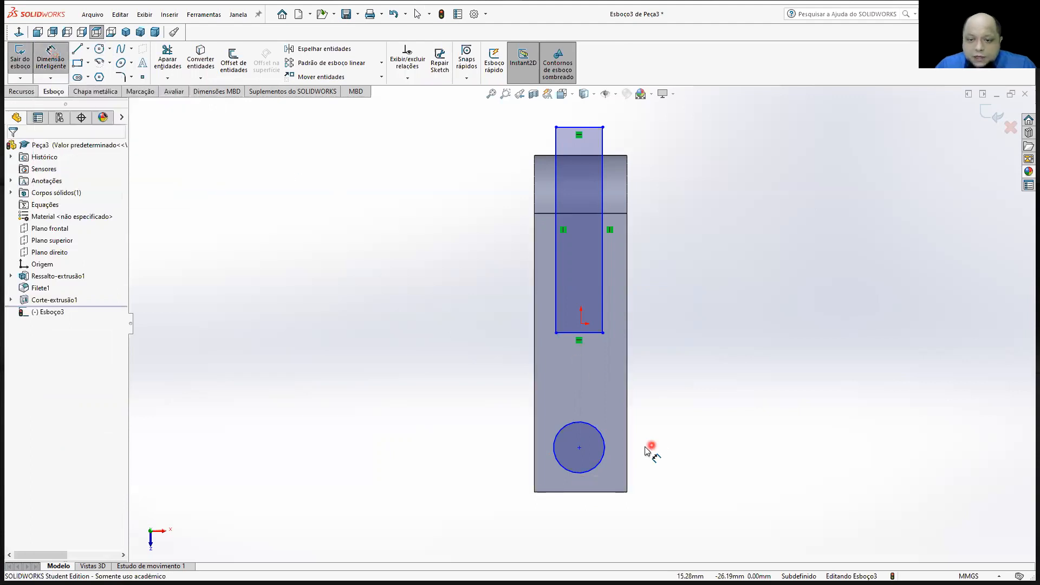
pyautogui.click(579, 449)
pyautogui.click(580, 492)
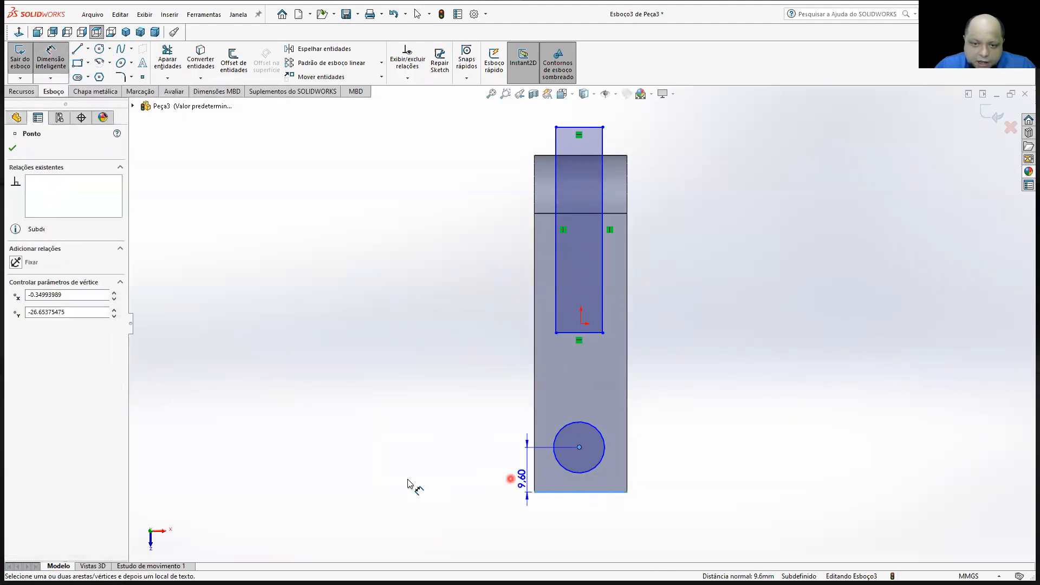
pyautogui.click(407, 479)
pyautogui.write('10')
pyautogui.press('Return')
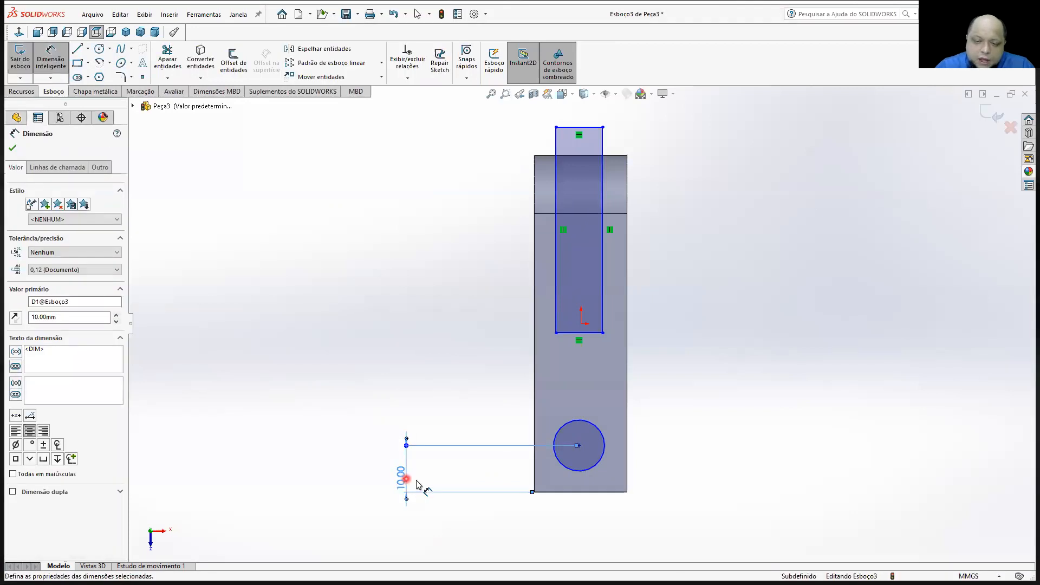
# Set the circle's diameter to 10 mm
pyautogui.click(597, 461)
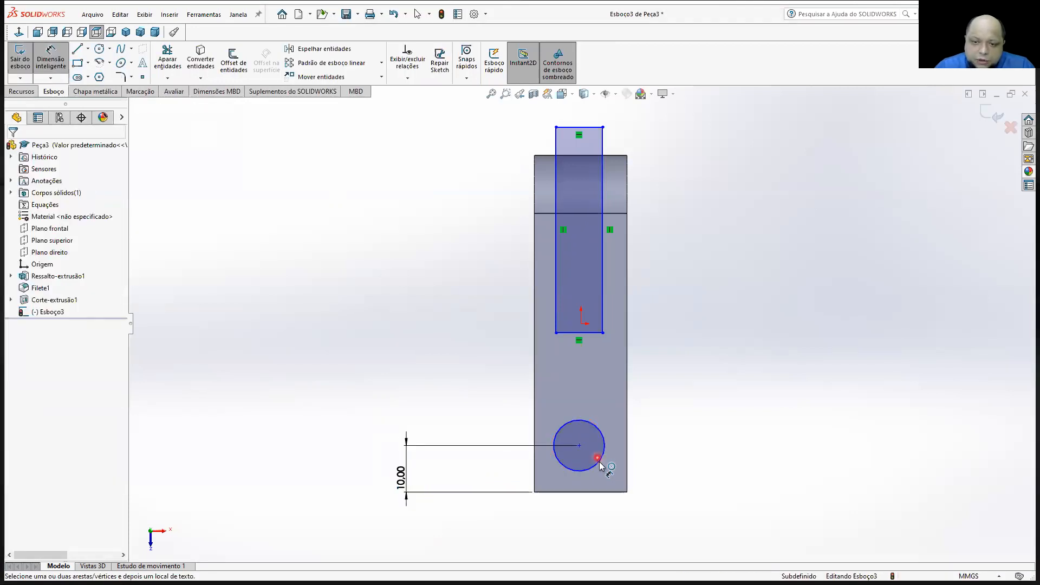
pyautogui.click(735, 433)
pyautogui.write('10')
pyautogui.press('Return')
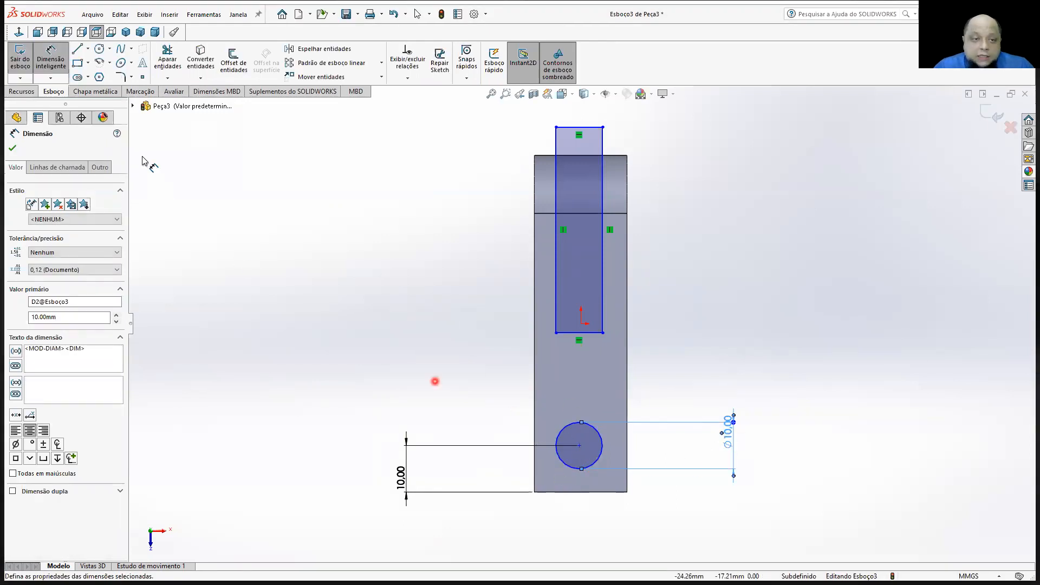
# Align the circle's center with the origin using a Vertical relation
pyautogui.click(59, 68)
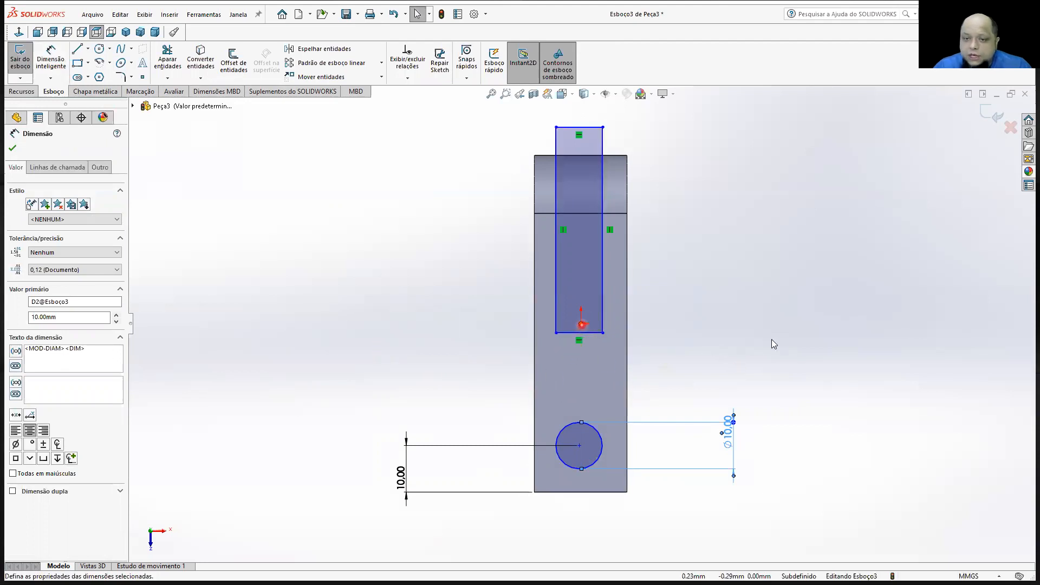
pyautogui.click(585, 327)
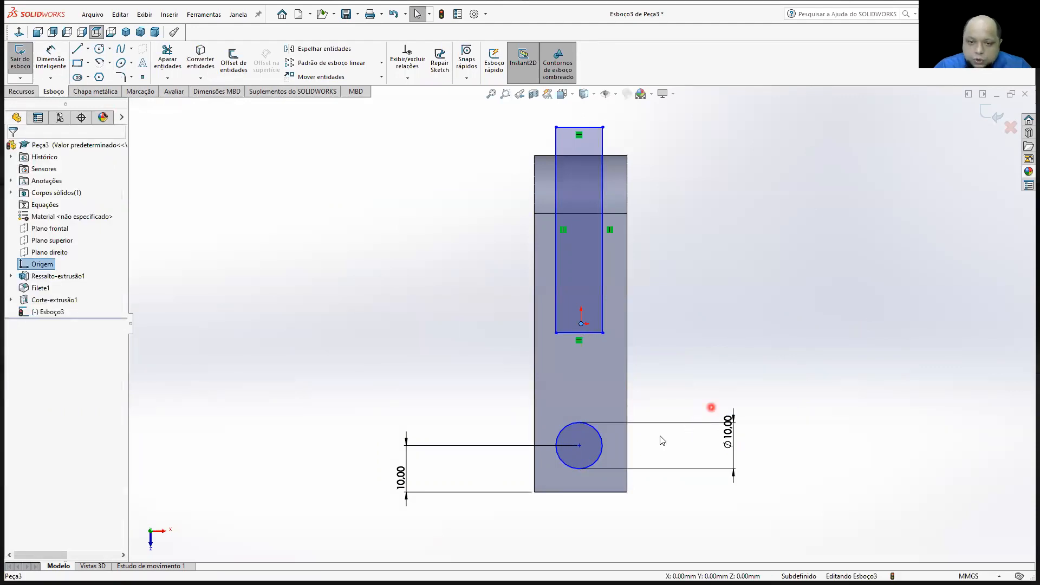
pyautogui.keyDown('ctrl'); pyautogui.click(579, 448); pyautogui.keyUp('ctrl')
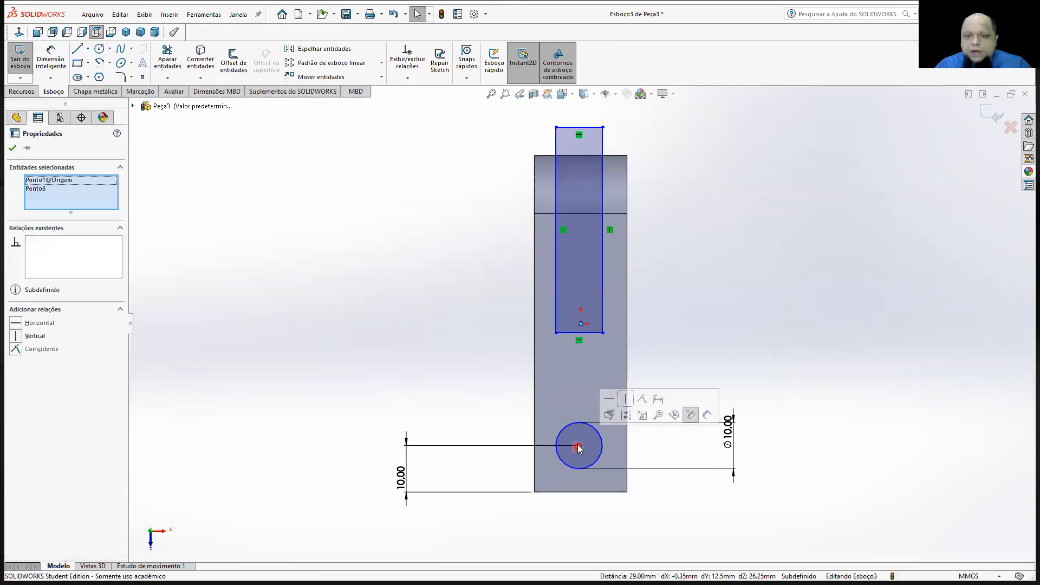
pyautogui.click(624, 399)
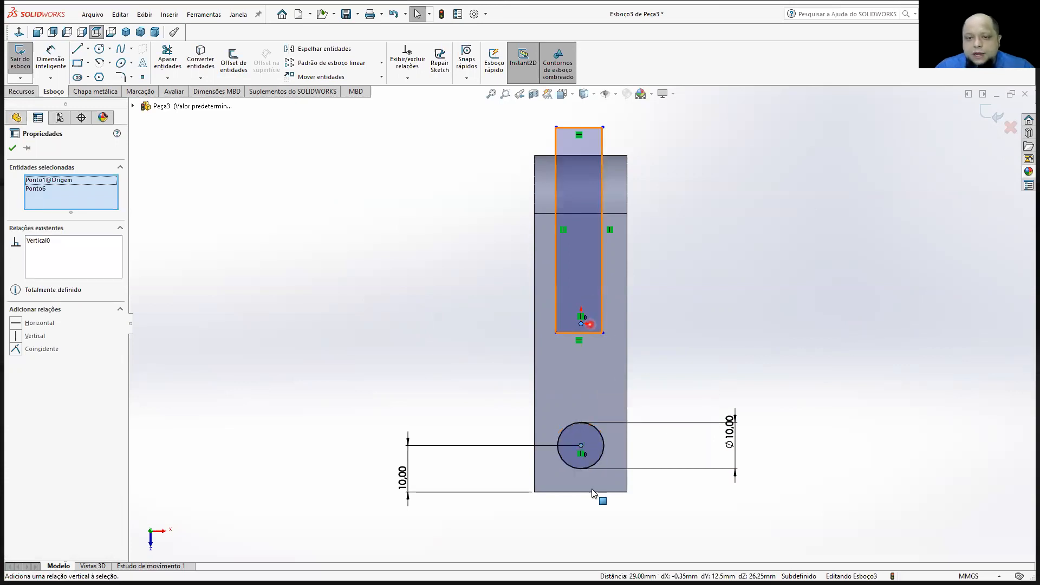
pyautogui.click(689, 496)
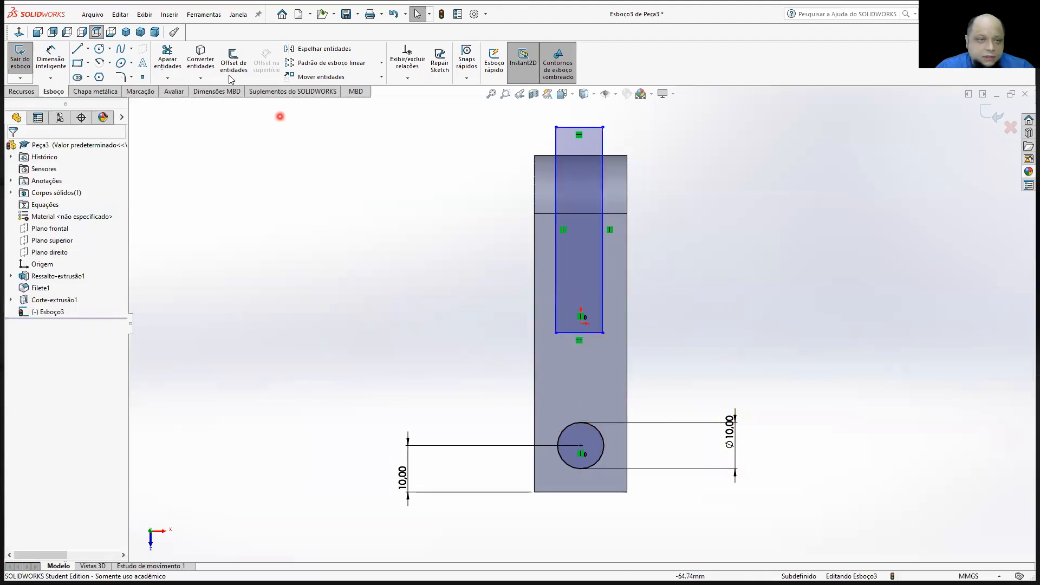
# Set the rectangle's width to 10 mm
pyautogui.click(51, 60)
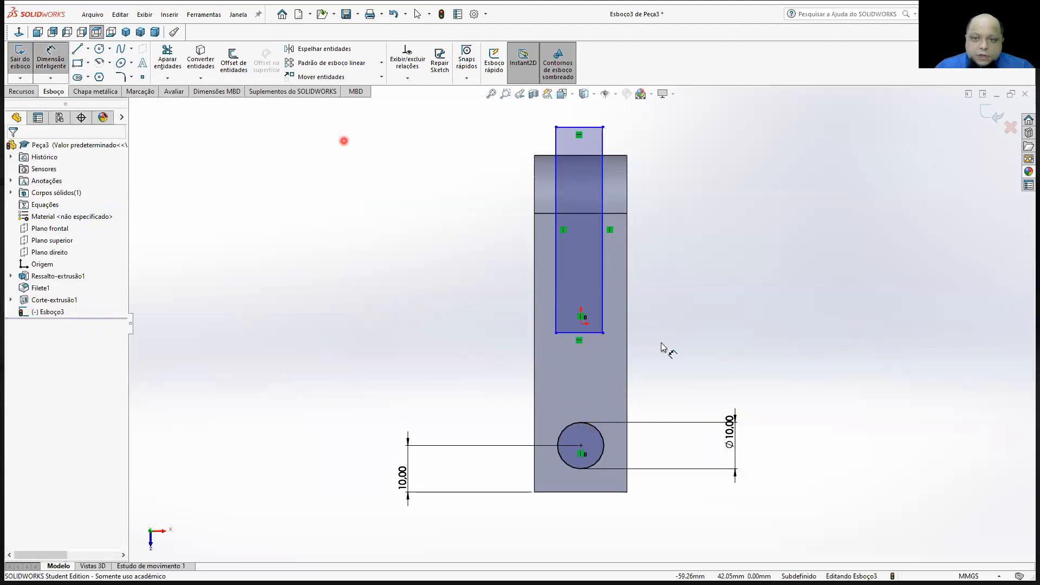
pyautogui.click(591, 332)
pyautogui.click(442, 373)
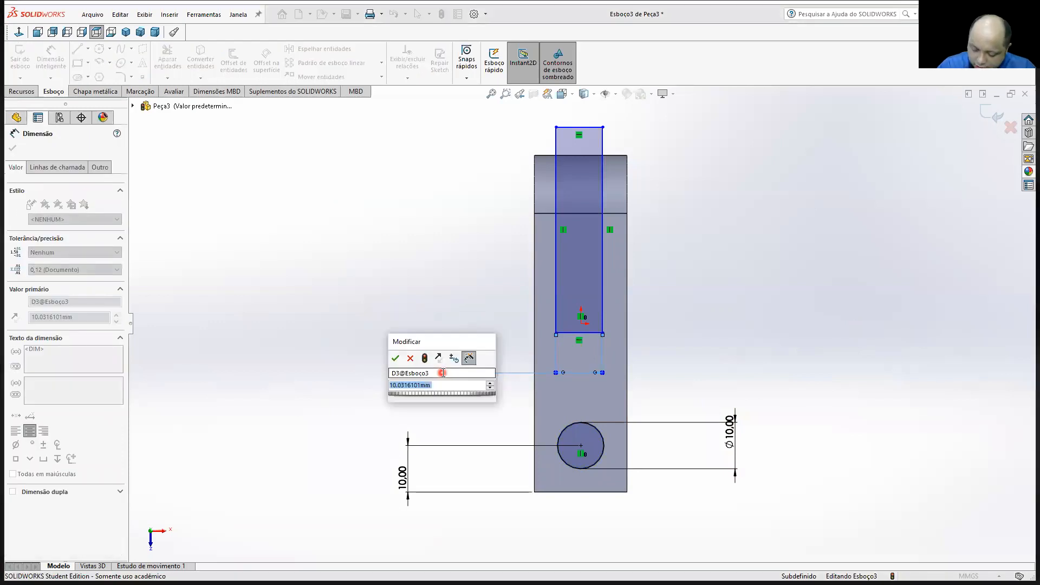
pyautogui.write('10')
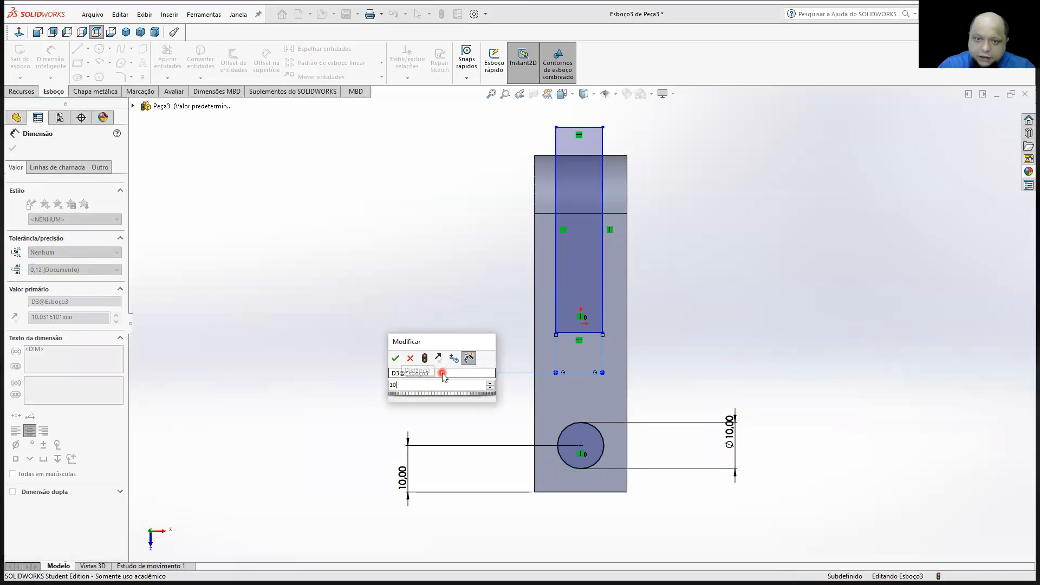
pyautogui.press('Return')
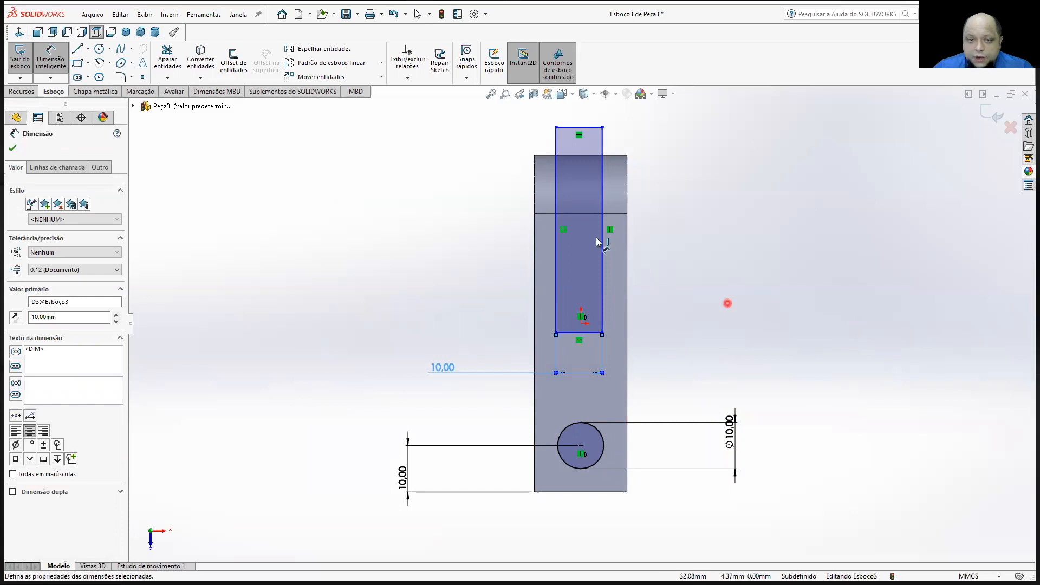
# Set the distance between the rectangle's long side and the block's nearby long edge to 5 mm
pyautogui.click(556, 238)
pyautogui.click(534, 248)
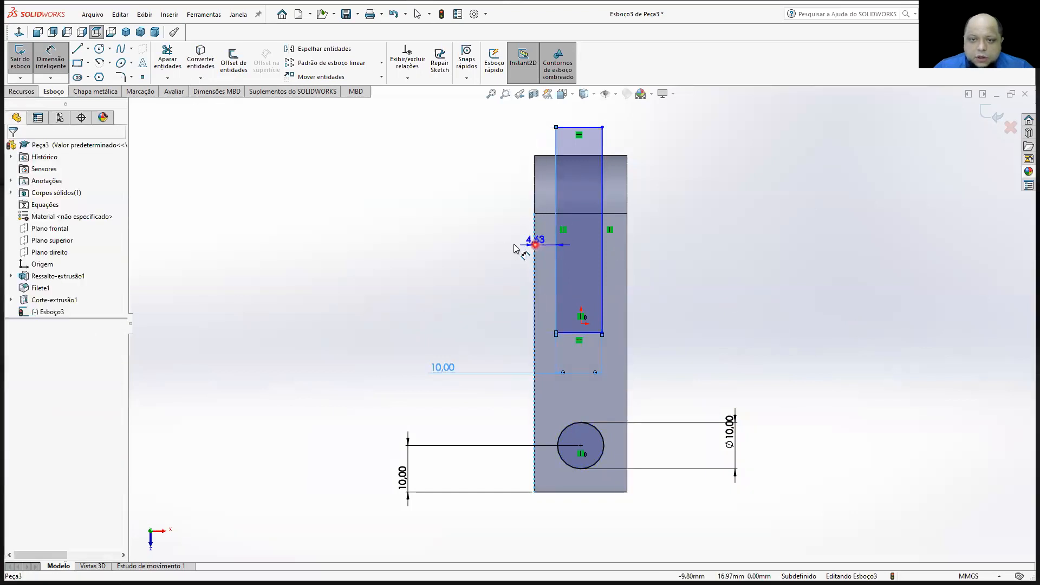
pyautogui.click(502, 244)
pyautogui.write('5.00mm')
pyautogui.press('Return')
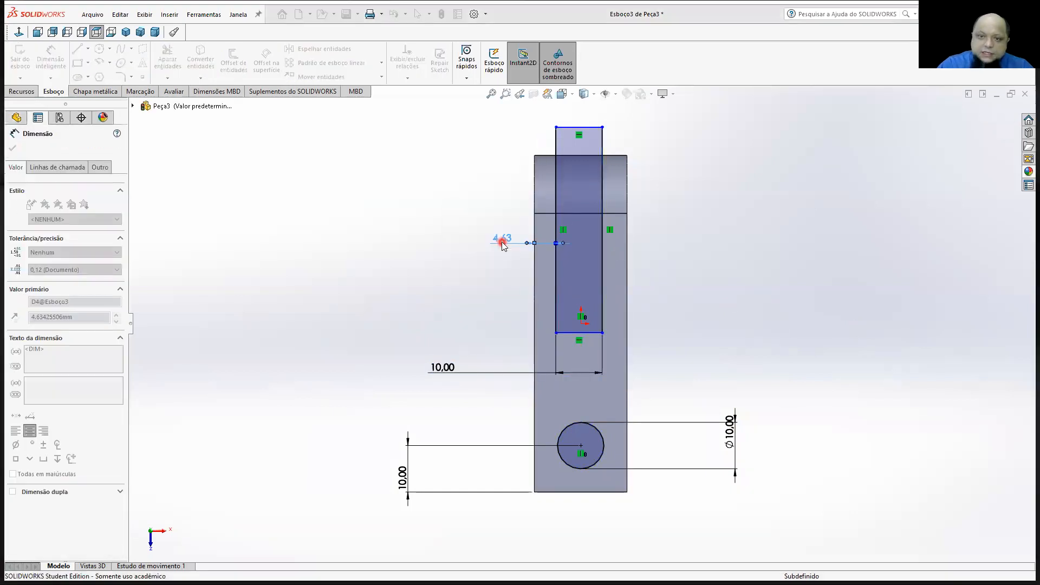
# Set the rectangle's inner short side 30 mm from the edge where the rounded end begins
pyautogui.click(620, 214)
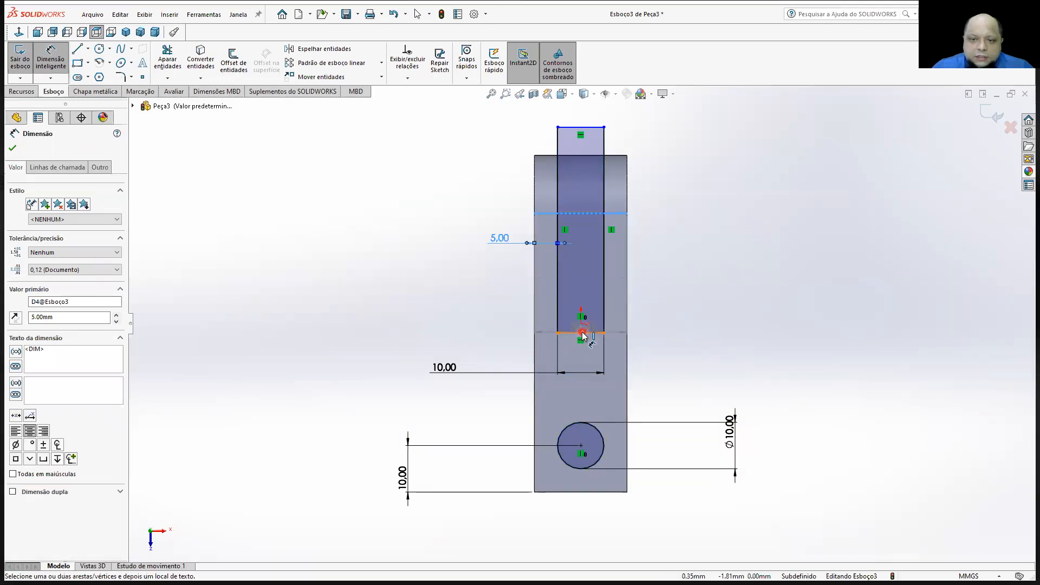
pyautogui.click(582, 334)
pyautogui.click(426, 258)
pyautogui.write('30')
pyautogui.press('Return')
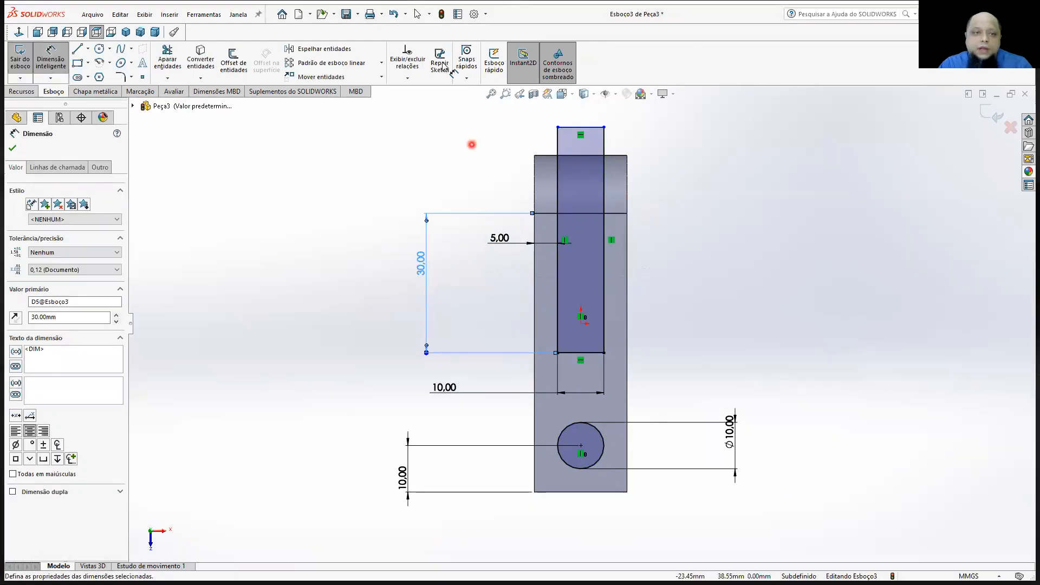
# Cut the circle and slot rectangle through the whole block with an extruded cut using the Passante end condition
pyautogui.click(126, 32)
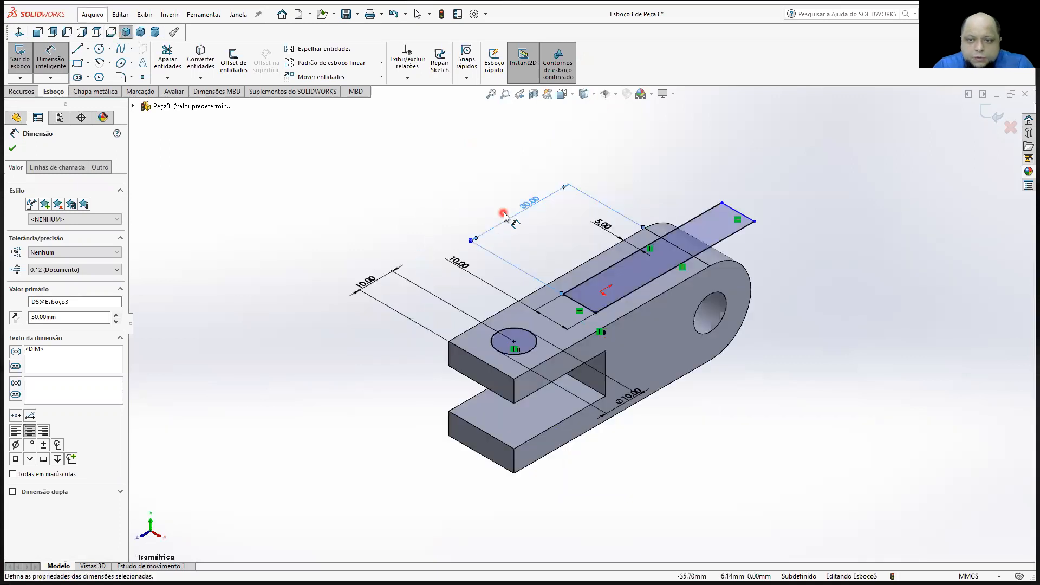
pyautogui.click(21, 91)
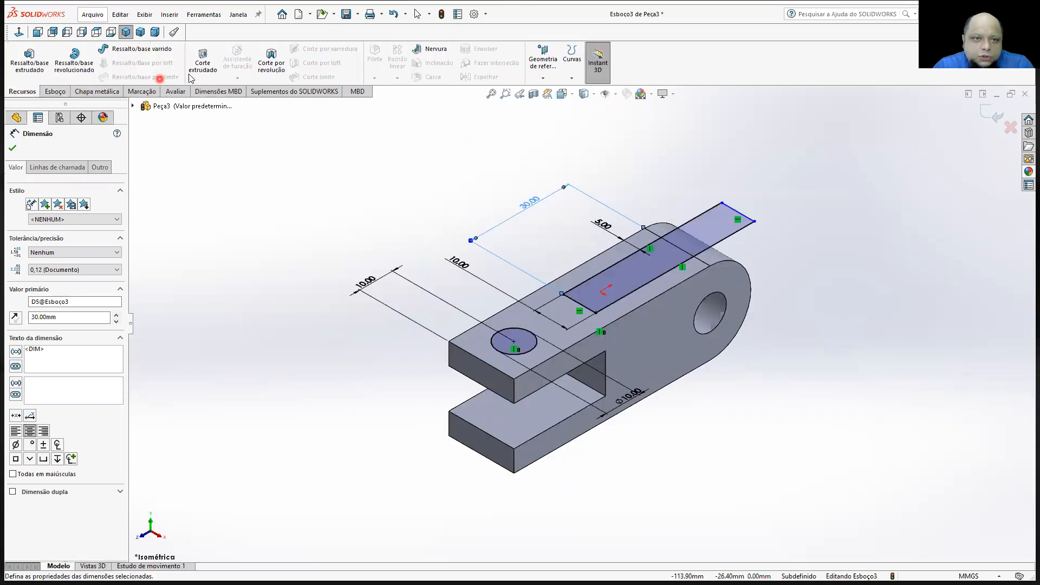
pyautogui.click(196, 72)
pyautogui.click(52, 199)
pyautogui.click(53, 216)
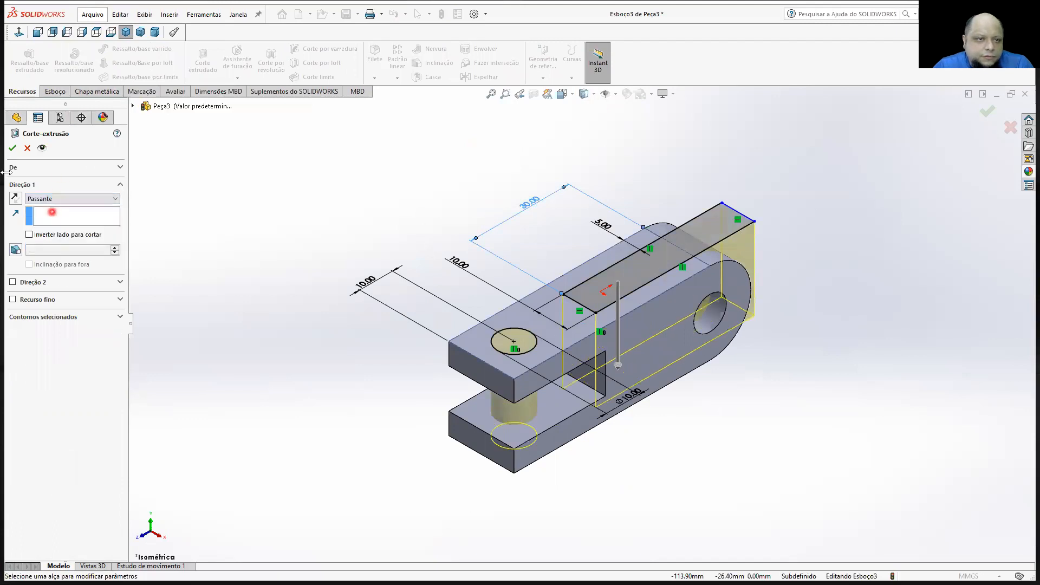
pyautogui.click(13, 149)
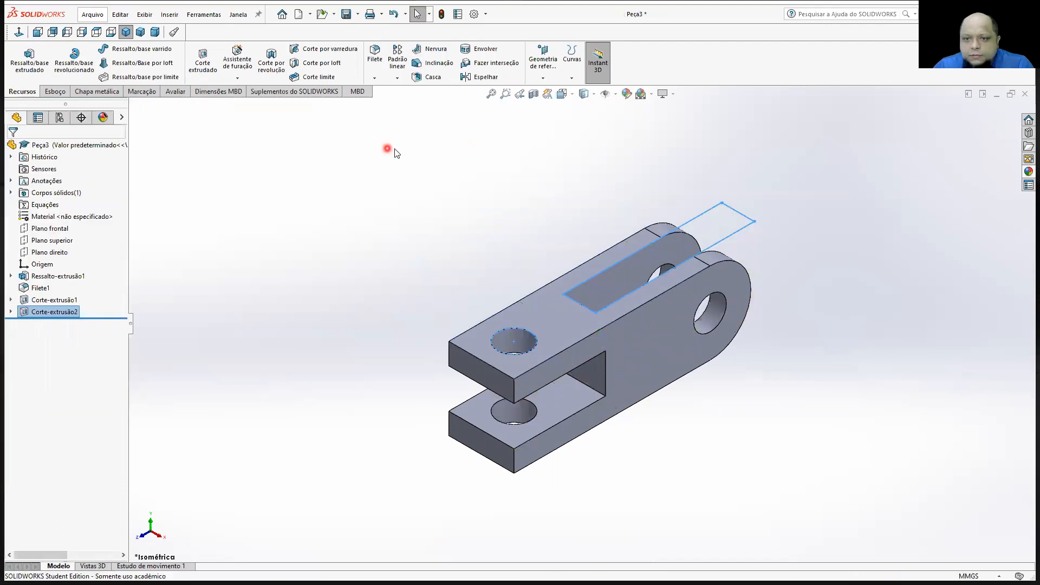
pyautogui.click(388, 152)
# Save an angled view of the finished bracket as a JPEG image named Peça3 in Downloads, and close the image preview
pyautogui.moveTo(572, 261)
pyautogui.mouseDown(button='middle')
pyautogui.moveTo(541, 395)
pyautogui.moveTo(574, 446)
pyautogui.moveTo(577, 174)
pyautogui.moveTo(672, 160)
pyautogui.moveTo(590, 135)
pyautogui.moveTo(515, 160)
pyautogui.moveTo(582, 313)
pyautogui.moveTo(551, 263)
pyautogui.moveTo(580, 179)
pyautogui.moveTo(547, 197)
pyautogui.mouseUp(button='middle')
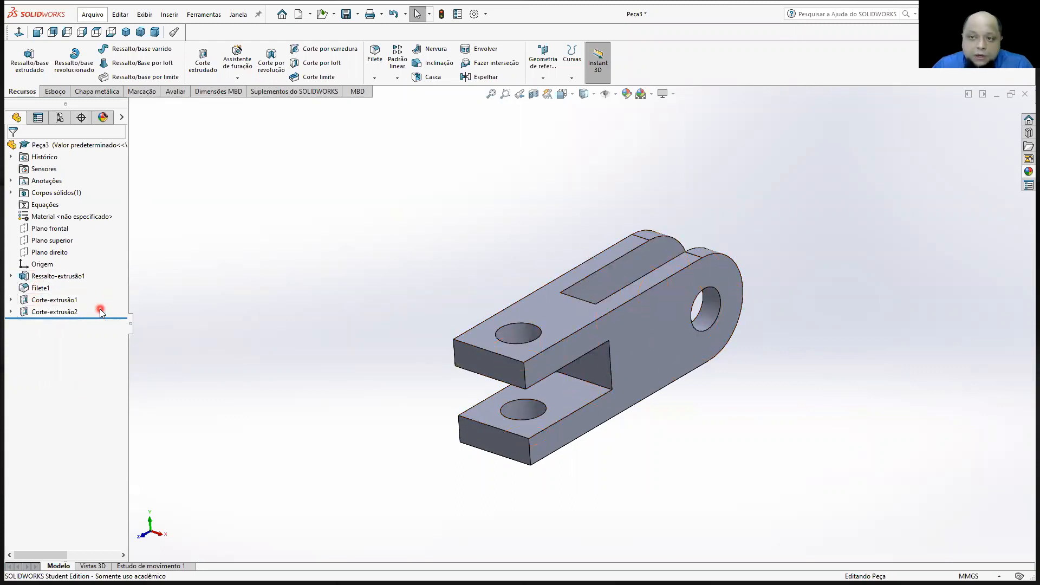
pyautogui.moveTo(499, 287); pyautogui.dragTo(494, 336, button='middle')
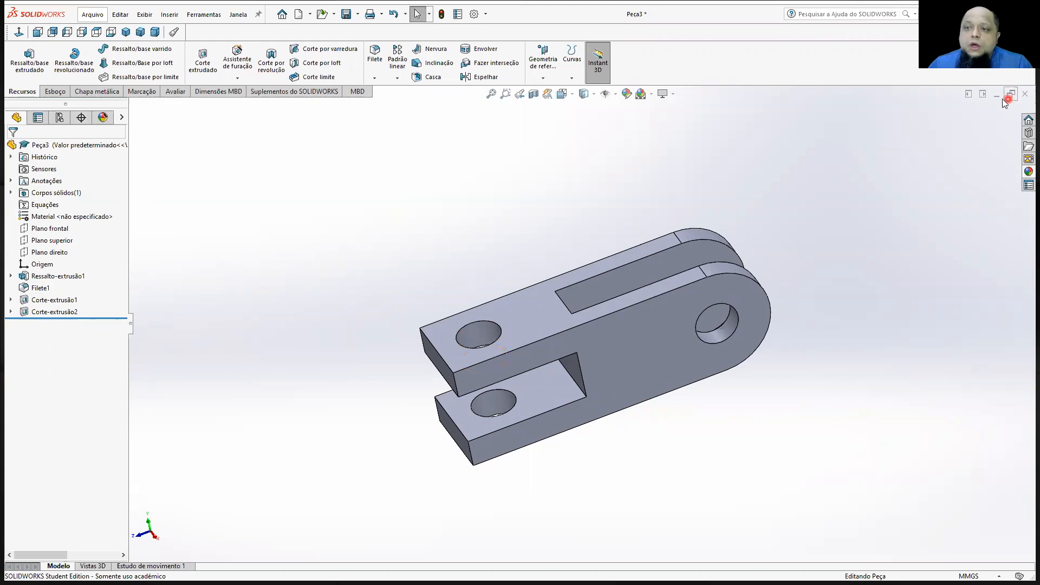
pyautogui.click(1025, 94)
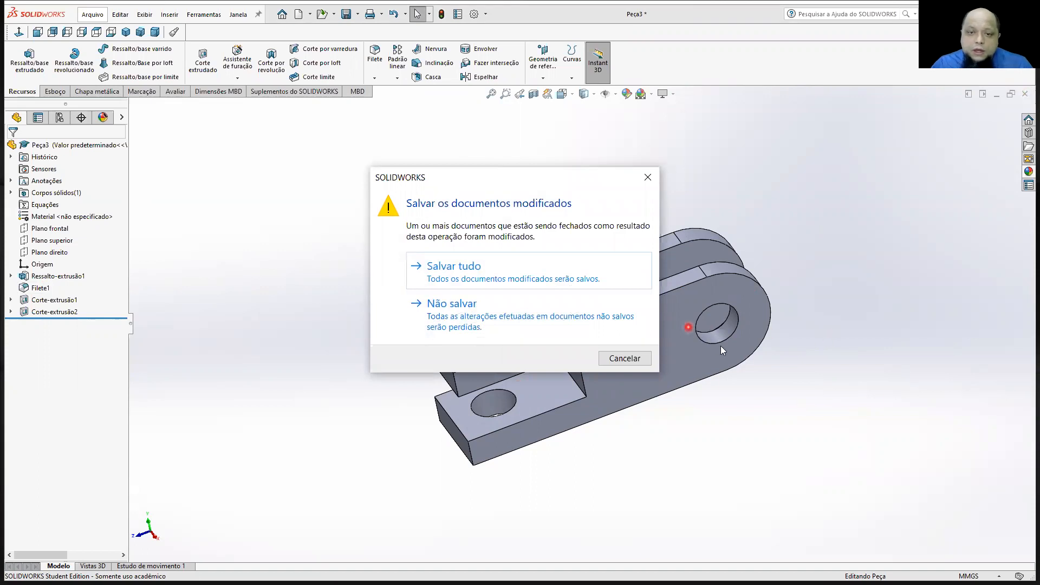
pyautogui.click(629, 364)
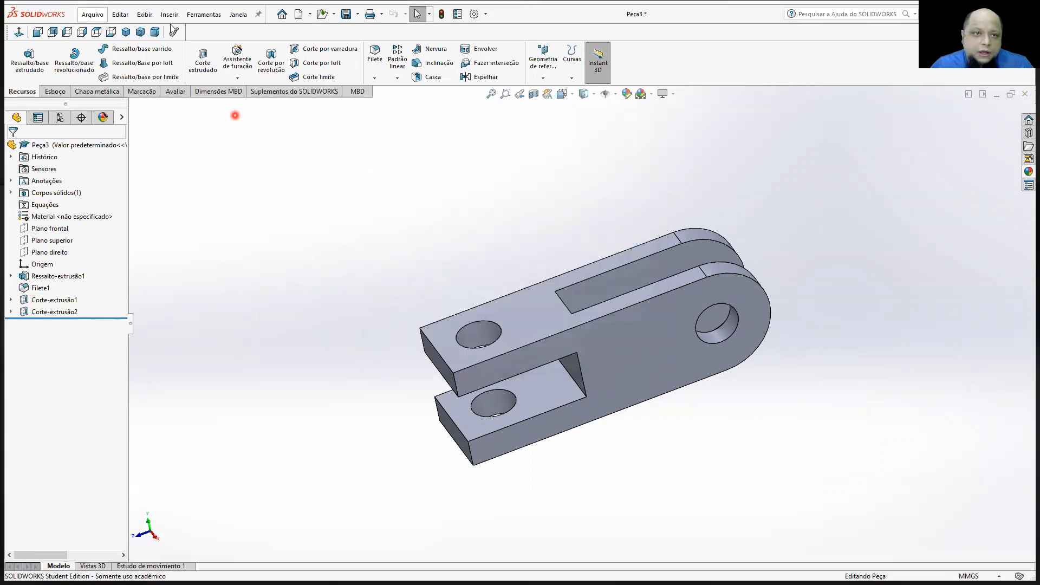
pyautogui.click(359, 15)
pyautogui.click(364, 40)
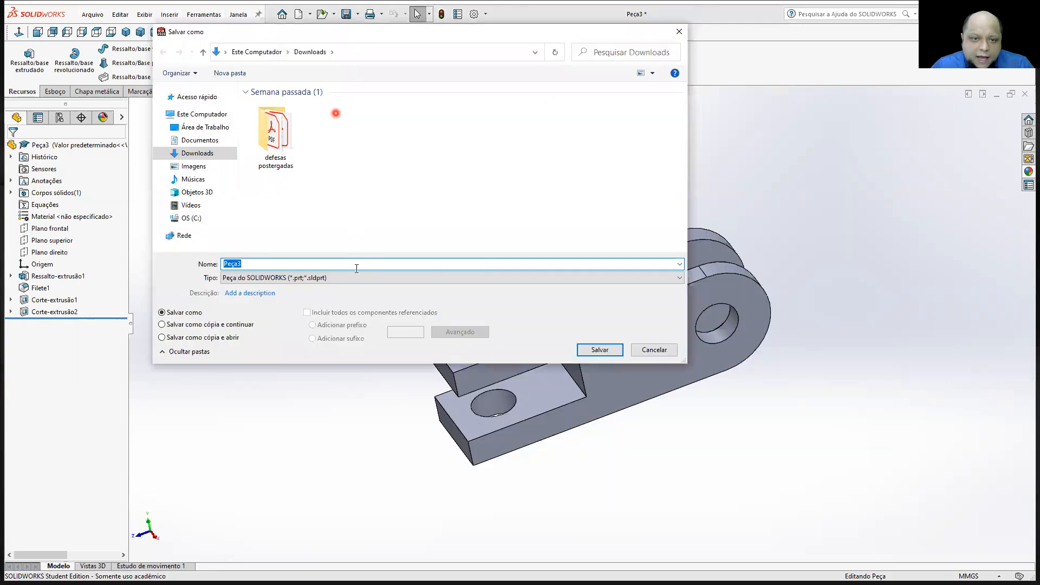
pyautogui.click(347, 279)
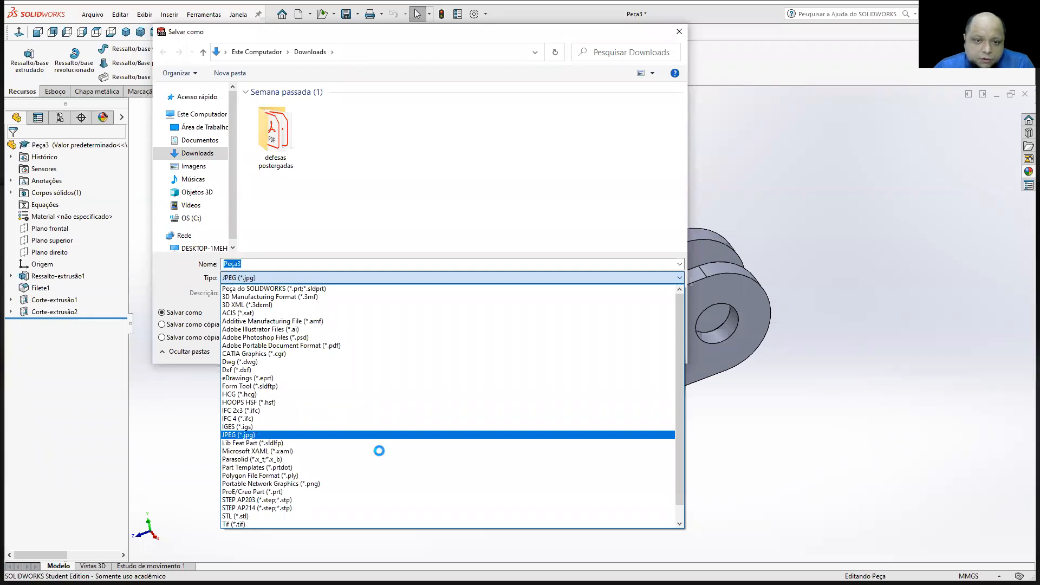
pyautogui.click(266, 435)
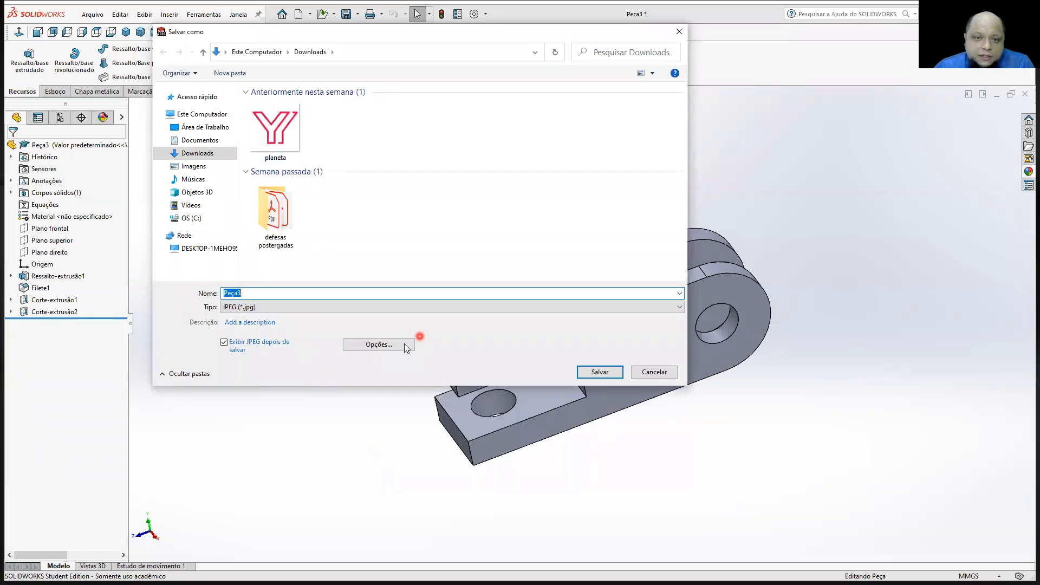
pyautogui.click(599, 371)
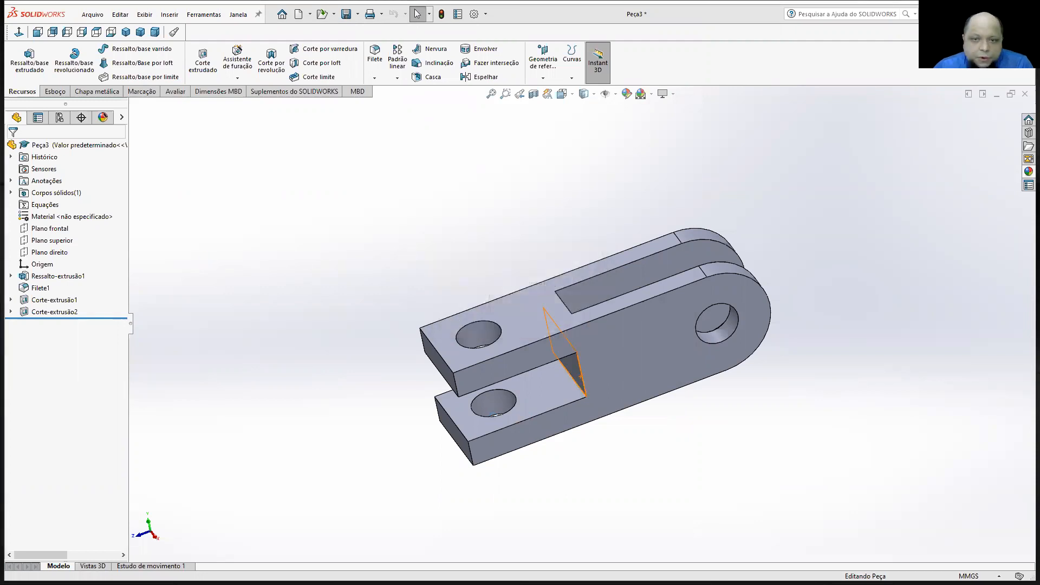
pyautogui.doubleClick(642, 139)
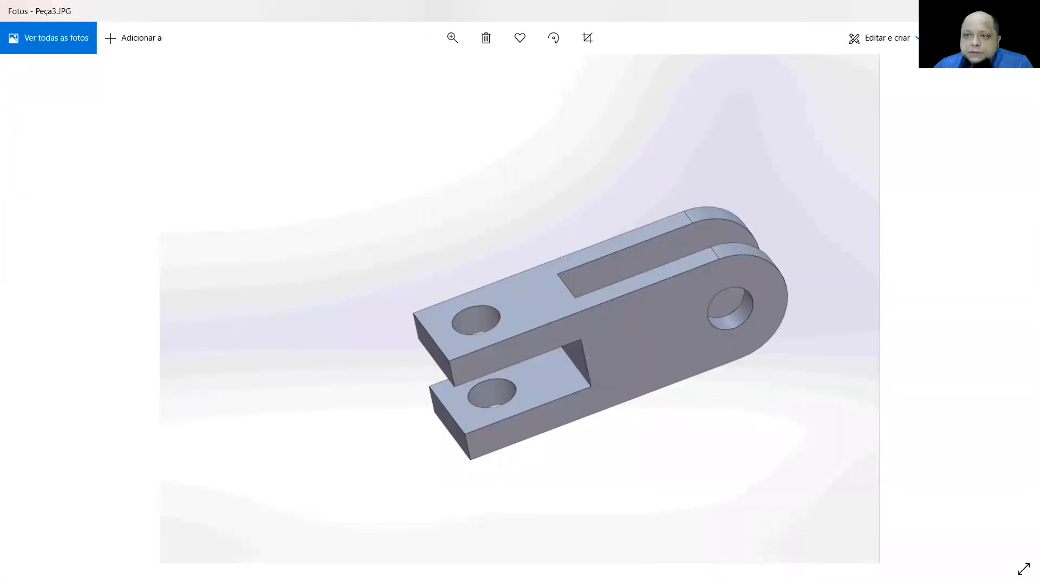
pyautogui.click(962, 11)
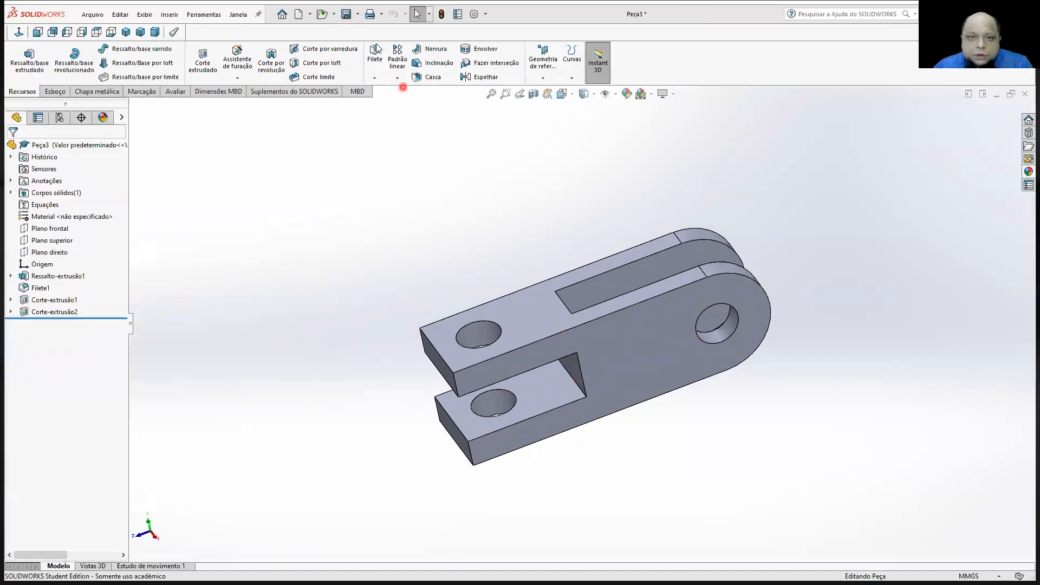
pyautogui.click(358, 14)
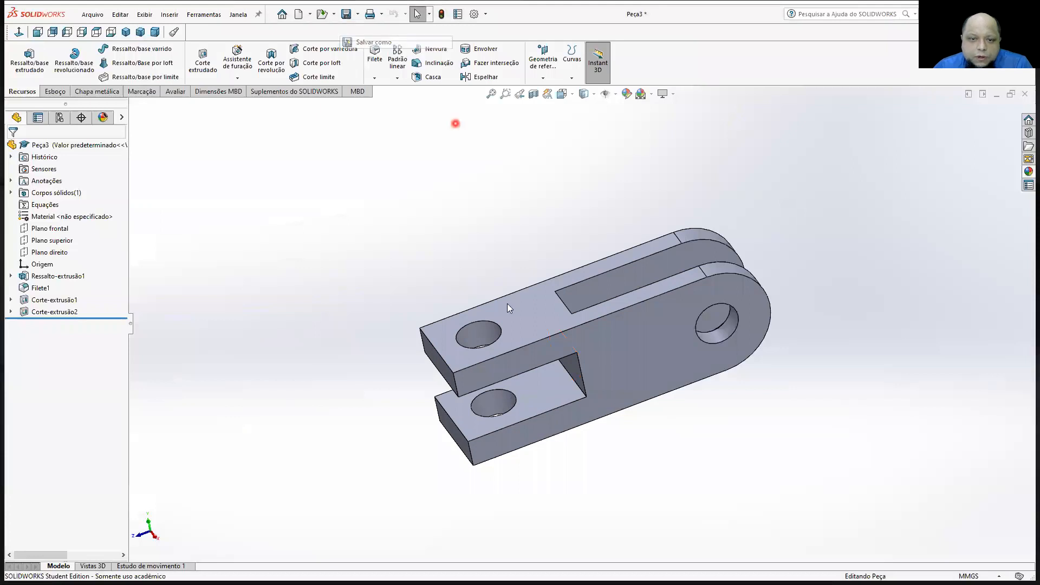
pyautogui.click(379, 41)
pyautogui.click(393, 277)
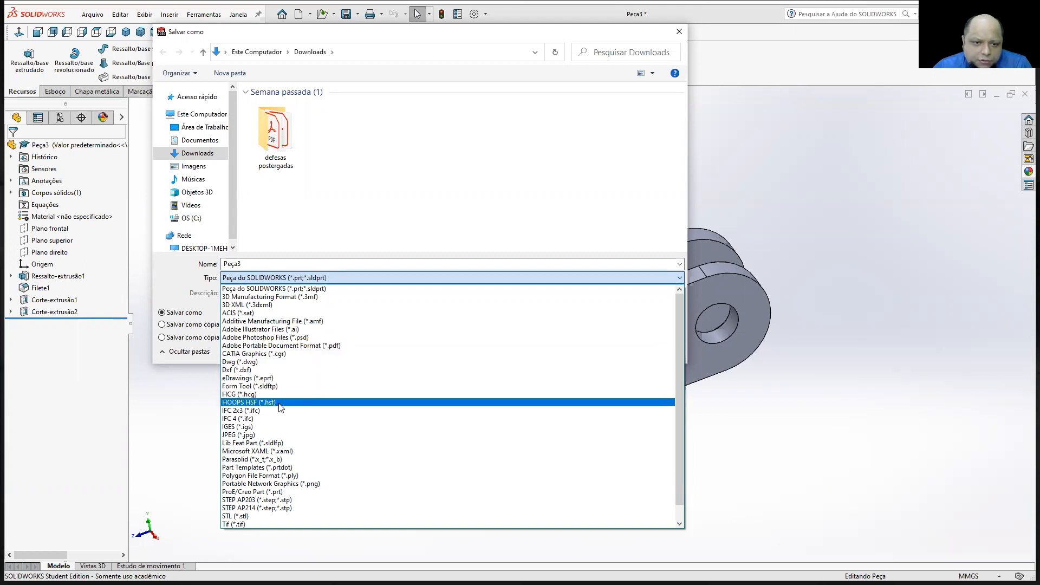
pyautogui.click(778, 454)
pyautogui.click(679, 31)
# Close the part without saving its changes
pyautogui.click(1024, 95)
pyautogui.click(511, 329)
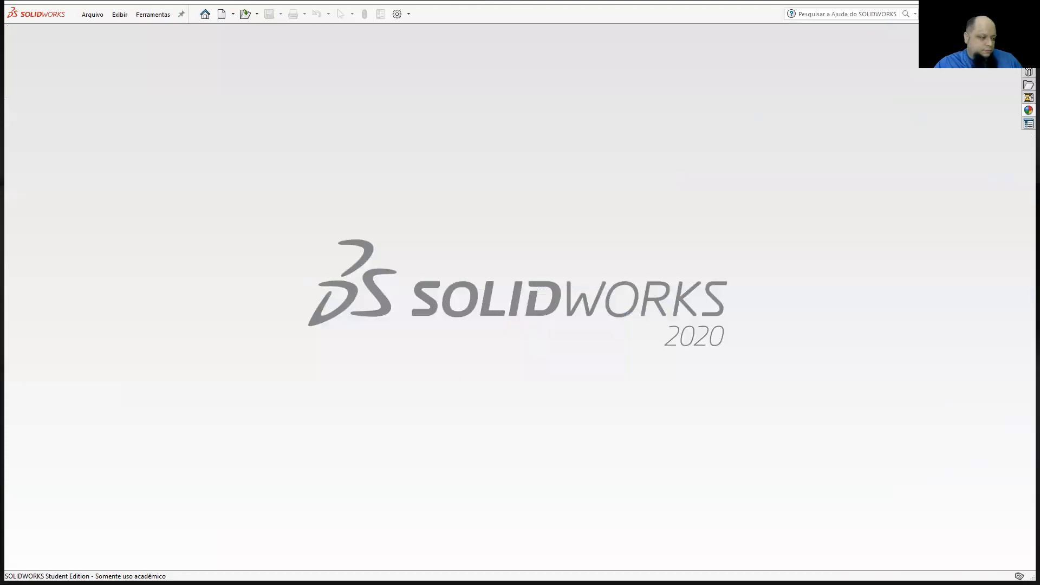
# Switch to the PowerPoint slide with the bracket's mechanical drawing to review its dimensions, and return to SOLIDWORKS
pyautogui.hotkey('alt', 'Tab')
pyautogui.click(595, 192)
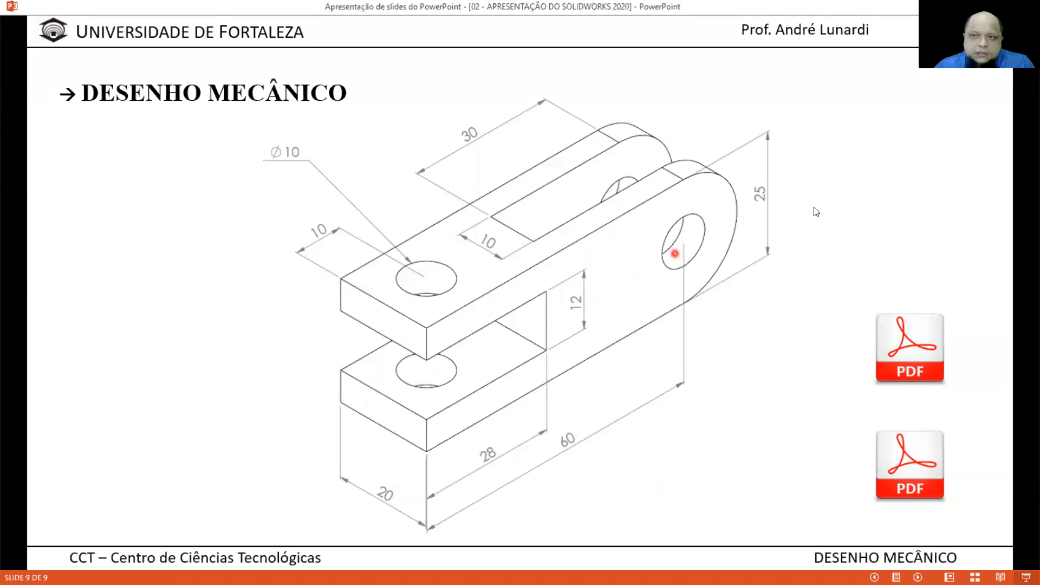
pyautogui.hotkey('alt', 'Tab')
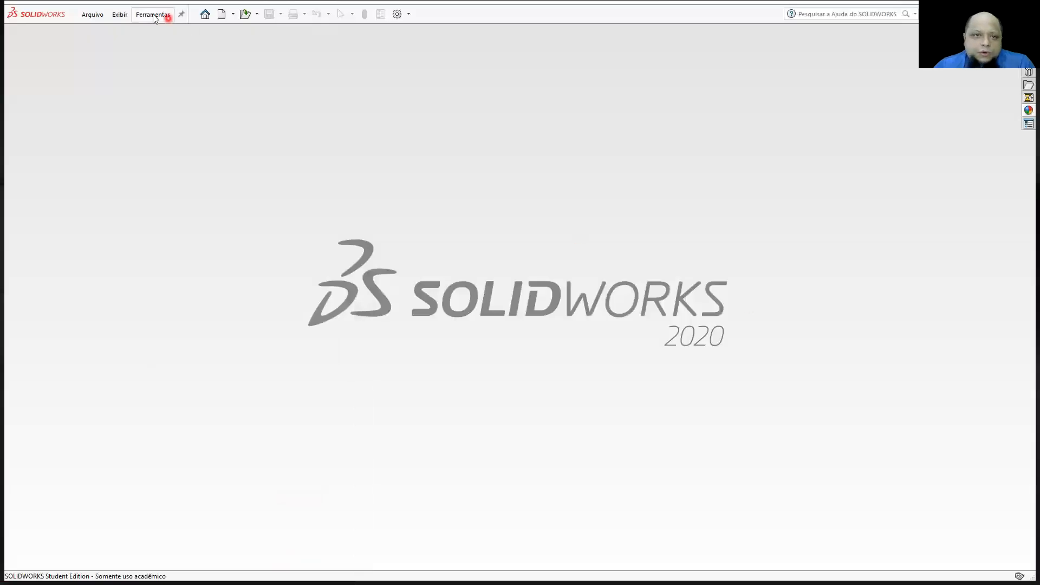
# Create a new part, set the isometric view and open a sketch on the right plane (Plano direito)
pyautogui.click(222, 14)
pyautogui.click(552, 451)
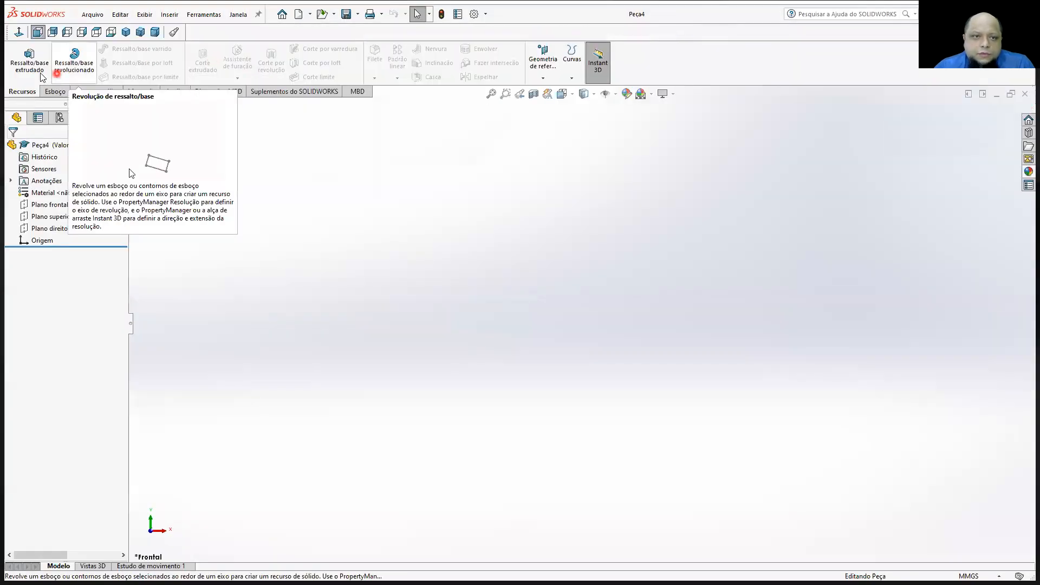
pyautogui.click(126, 32)
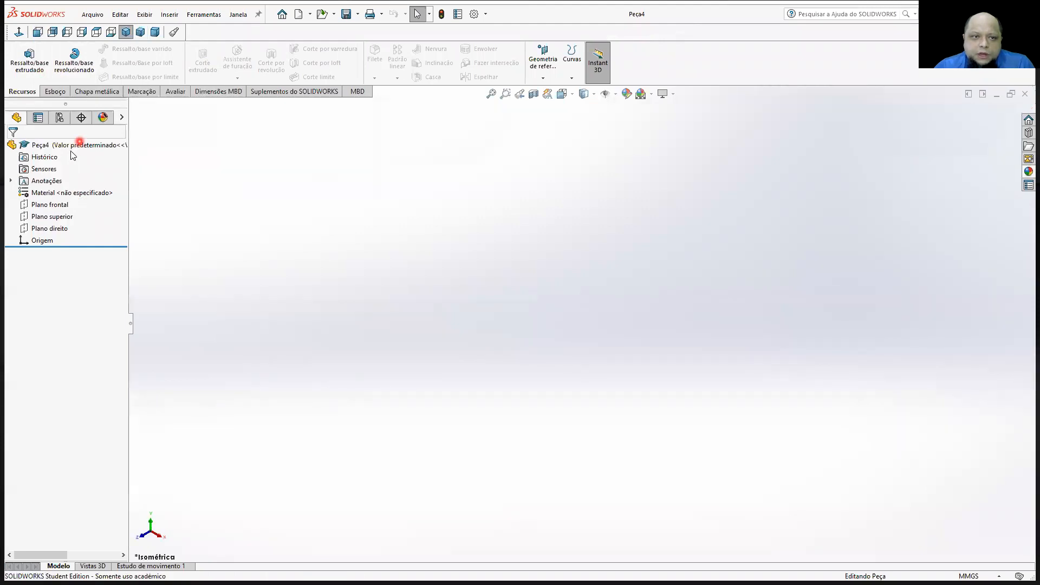
pyautogui.click(54, 91)
pyautogui.click(22, 65)
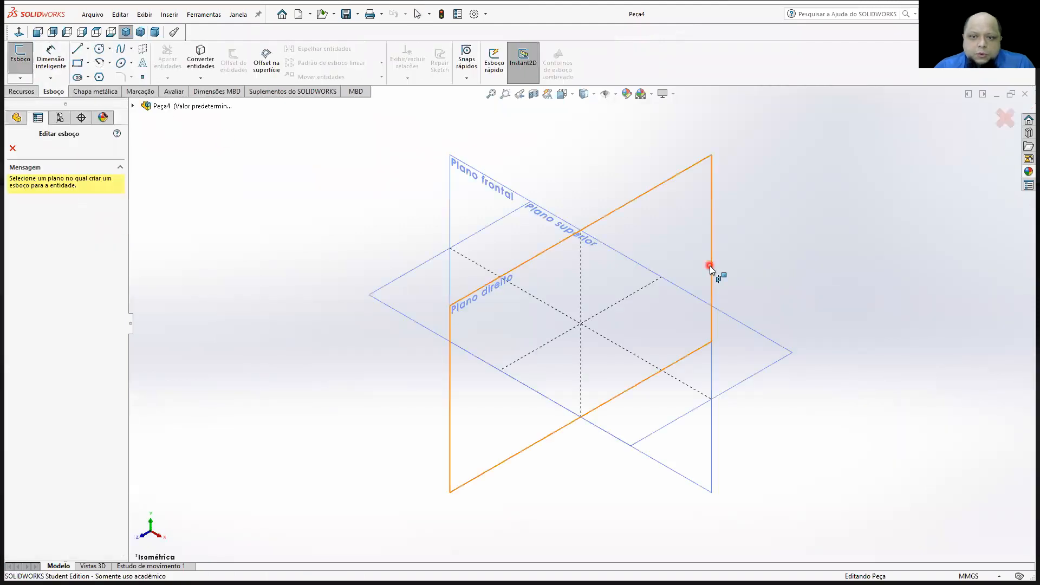
pyautogui.click(664, 245)
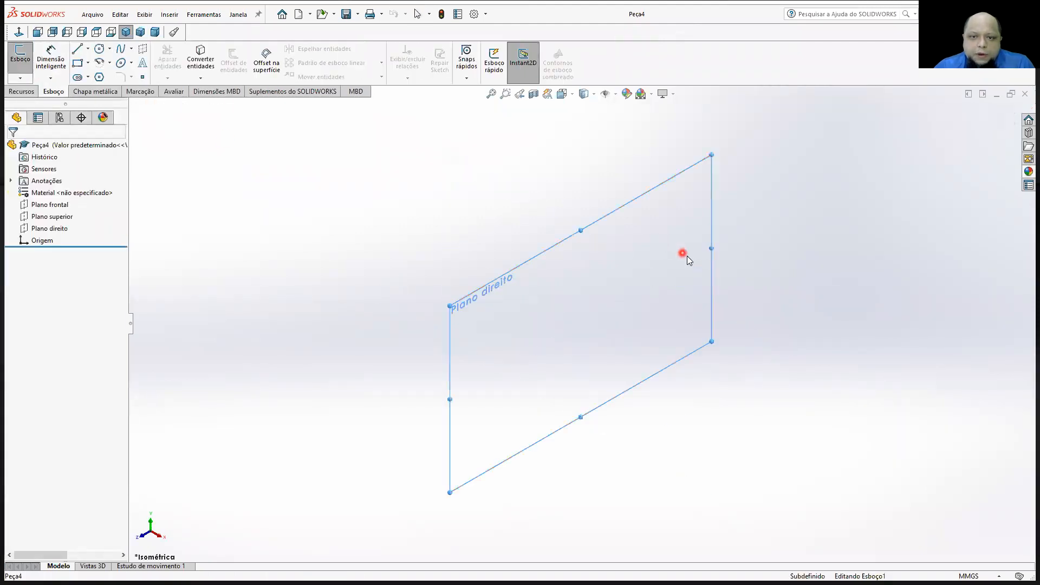
# Sketch a circle of about 33 mm radius, centred about 94 mm beside and 34 mm above the origin
pyautogui.click(77, 53)
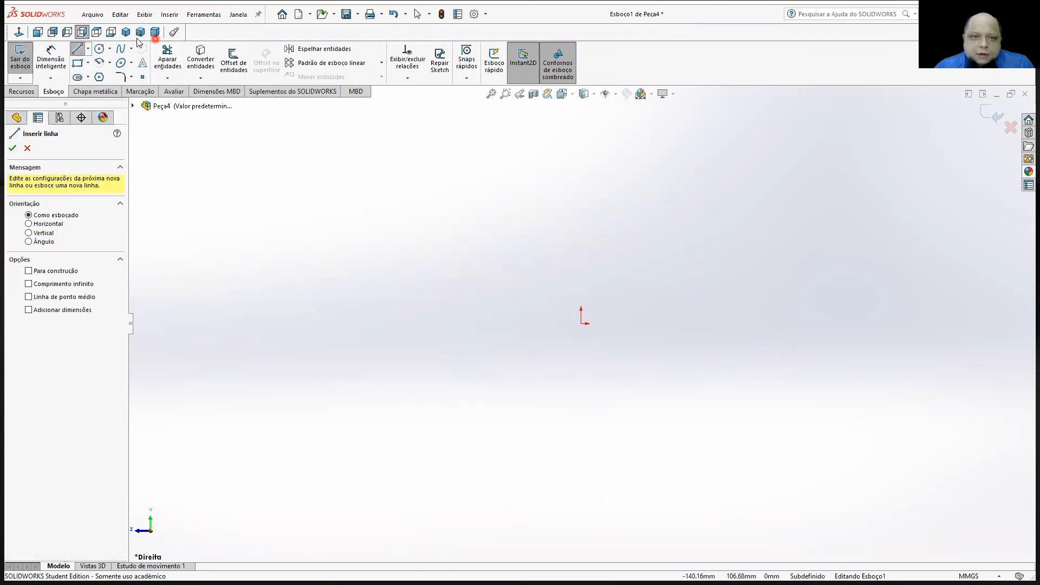
pyautogui.click(99, 49)
pyautogui.click(778, 324)
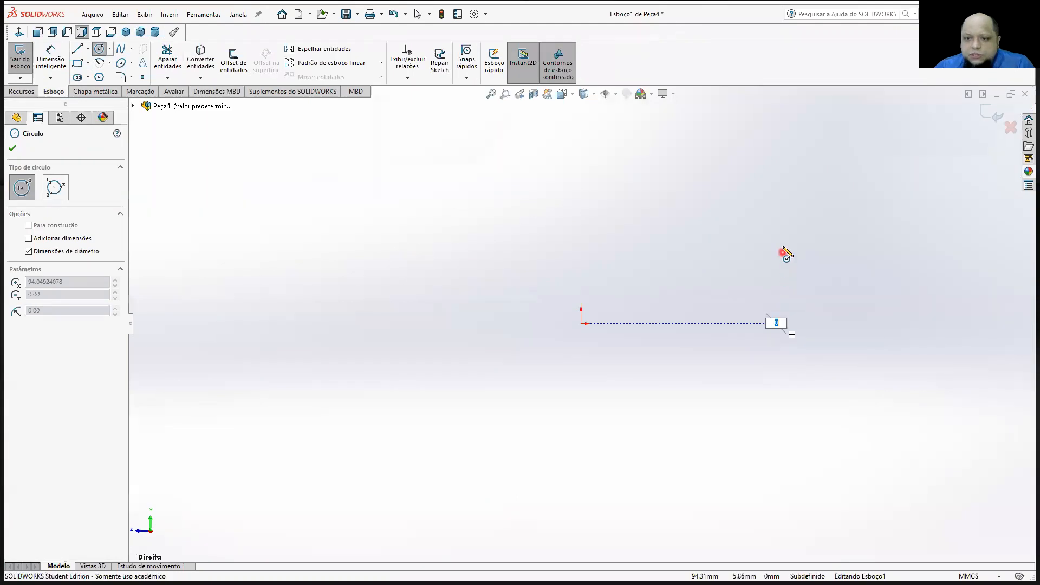
pyautogui.click(775, 252)
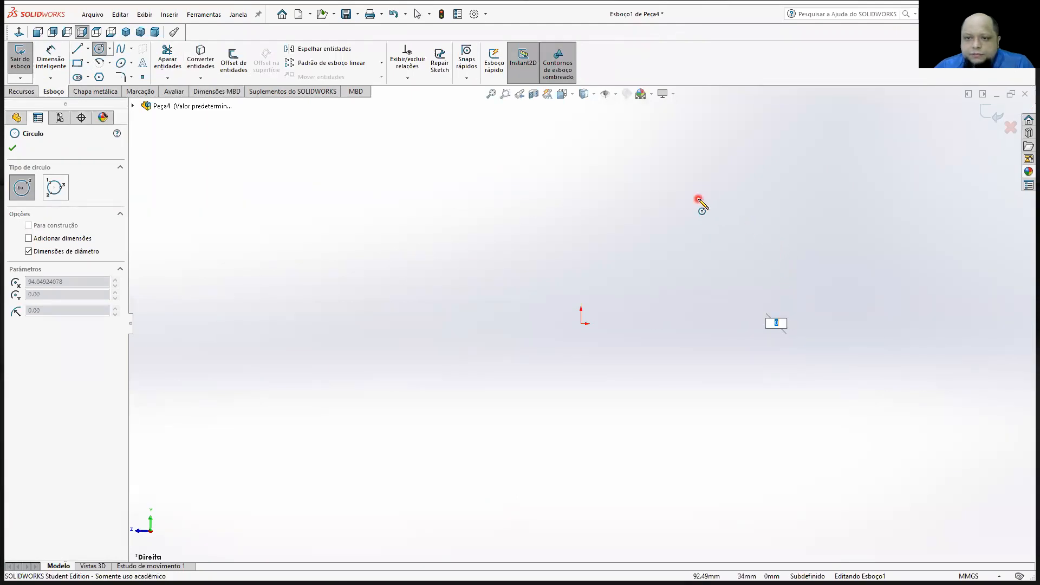
pyautogui.click(714, 278)
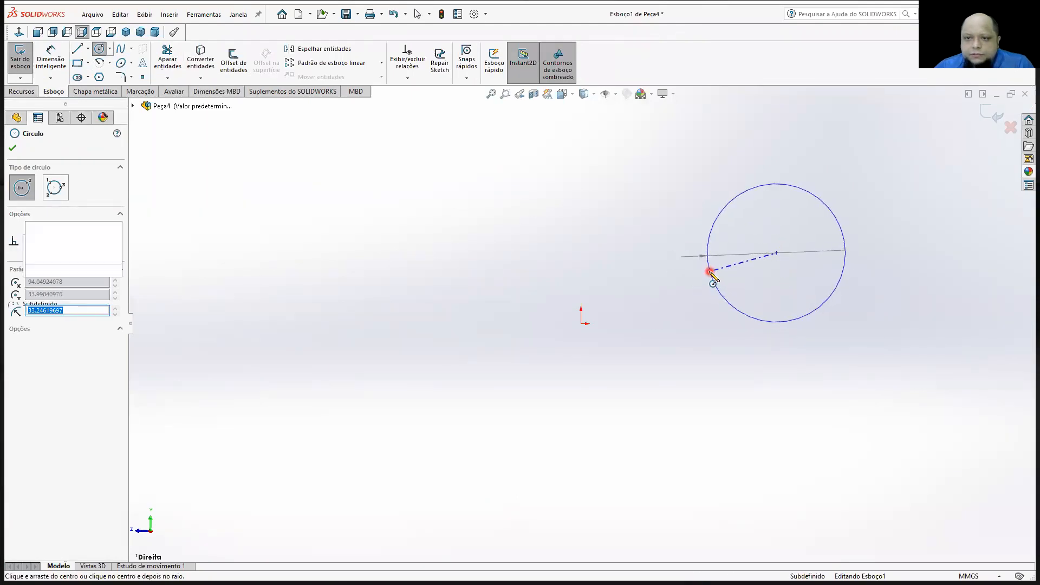
# Sketch a connected line profile about 200 mm long from the circle's top around a notched far end to its bottom
pyautogui.click(79, 49)
pyautogui.click(776, 185)
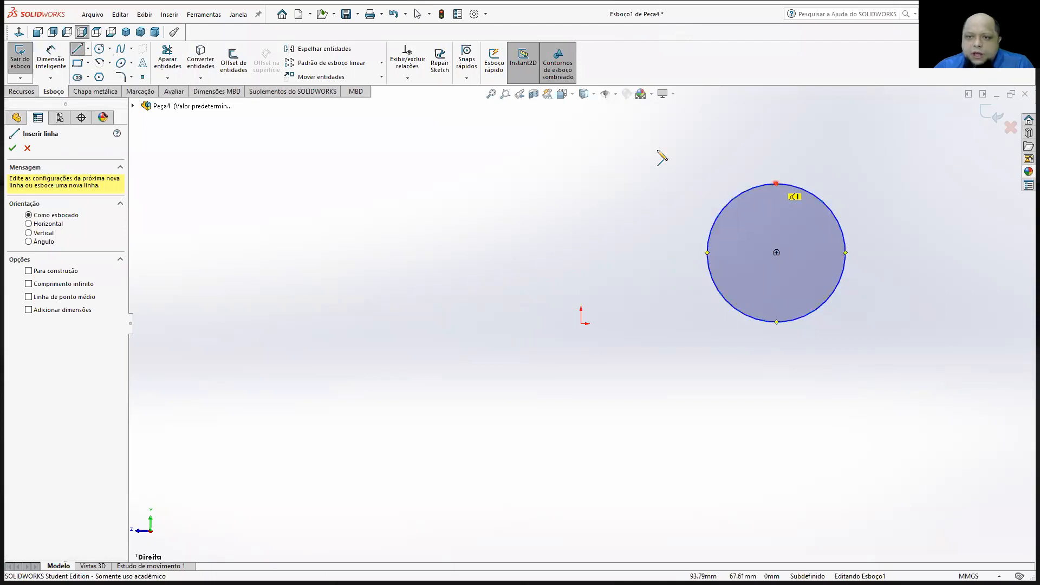
pyautogui.click(362, 183)
pyautogui.click(379, 220)
pyautogui.click(453, 221)
pyautogui.click(453, 261)
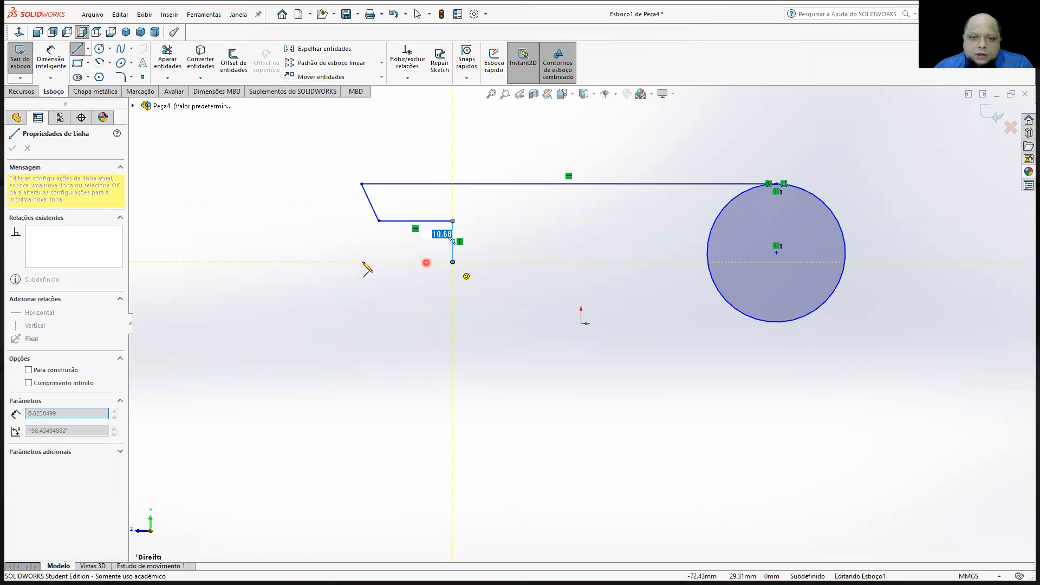
pyautogui.click(357, 262)
pyautogui.click(357, 315)
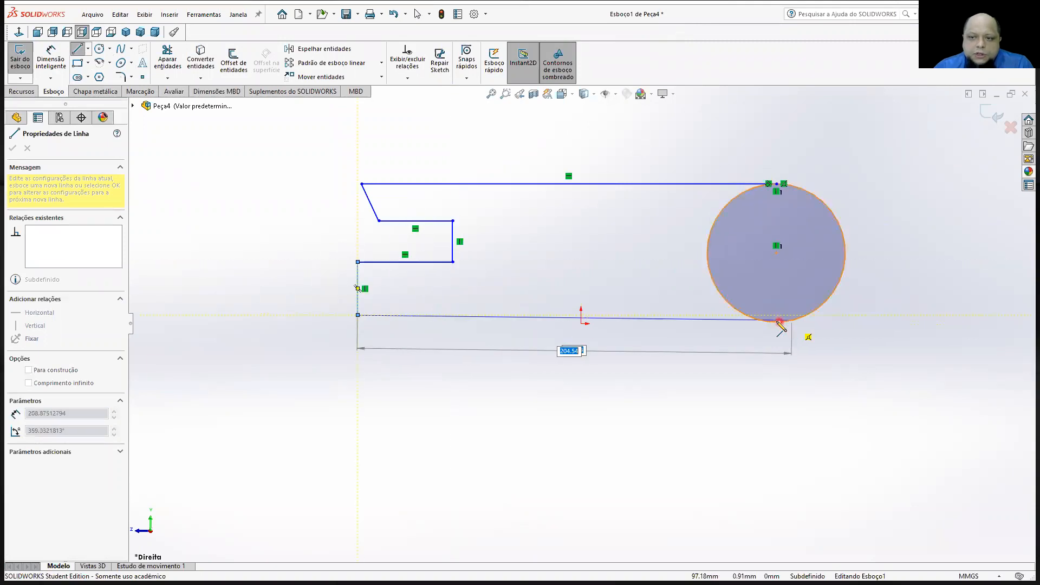
pyautogui.click(777, 322)
pyautogui.press('Escape')
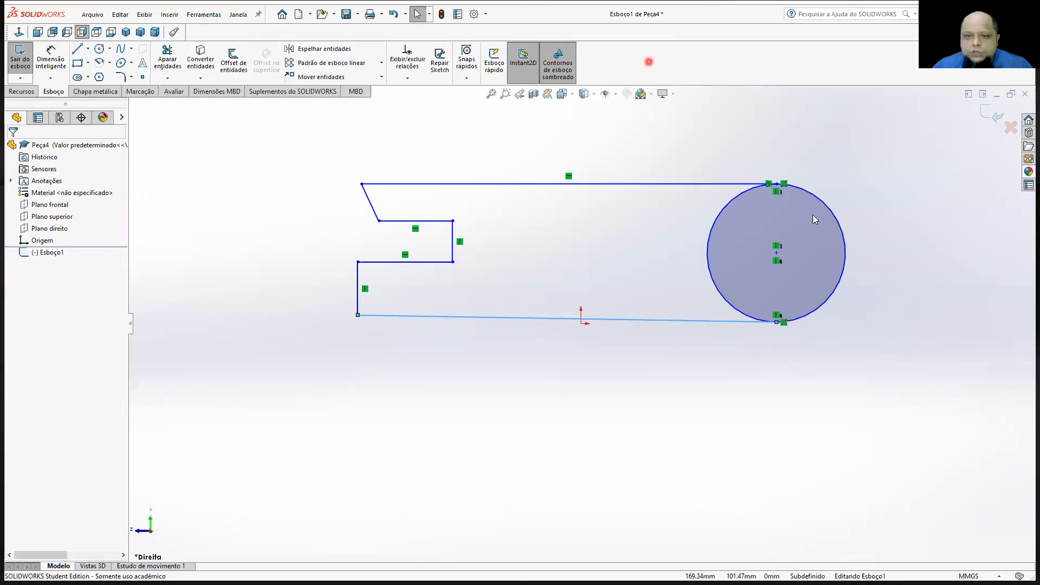
# Trim away the inner half of the circle to leave a rounded end on the profile
pyautogui.click(167, 59)
pyautogui.click(713, 227)
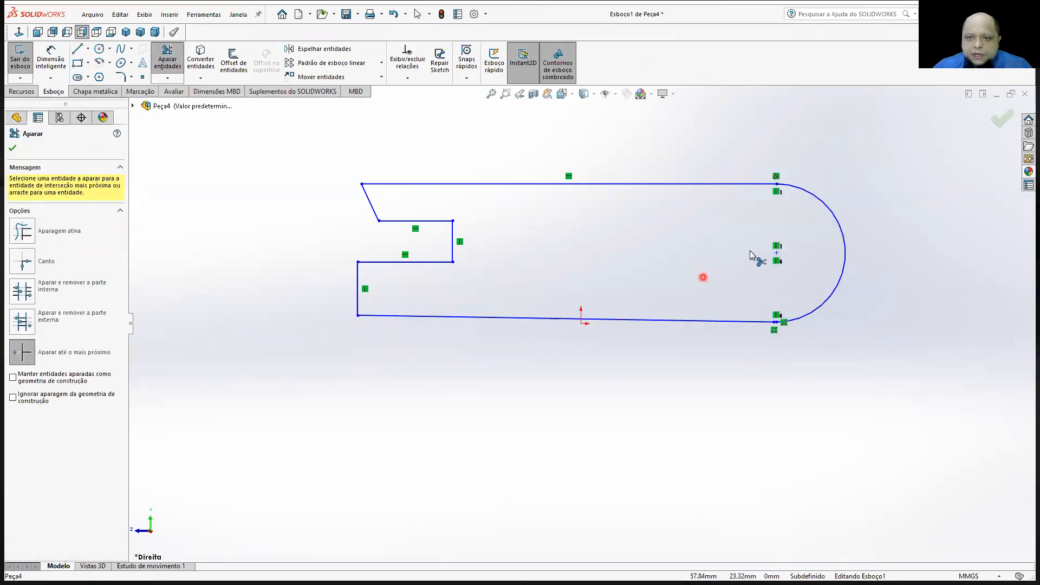
pyautogui.click(166, 59)
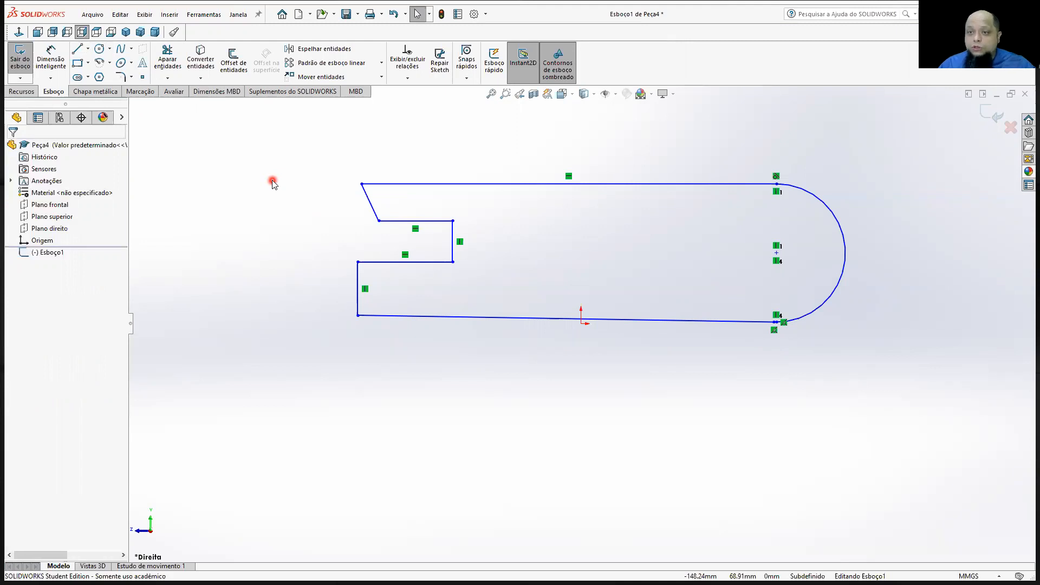
# Make the two end segments beside the slot collinear and the profile's lower long edge horizontal
pyautogui.click(367, 202)
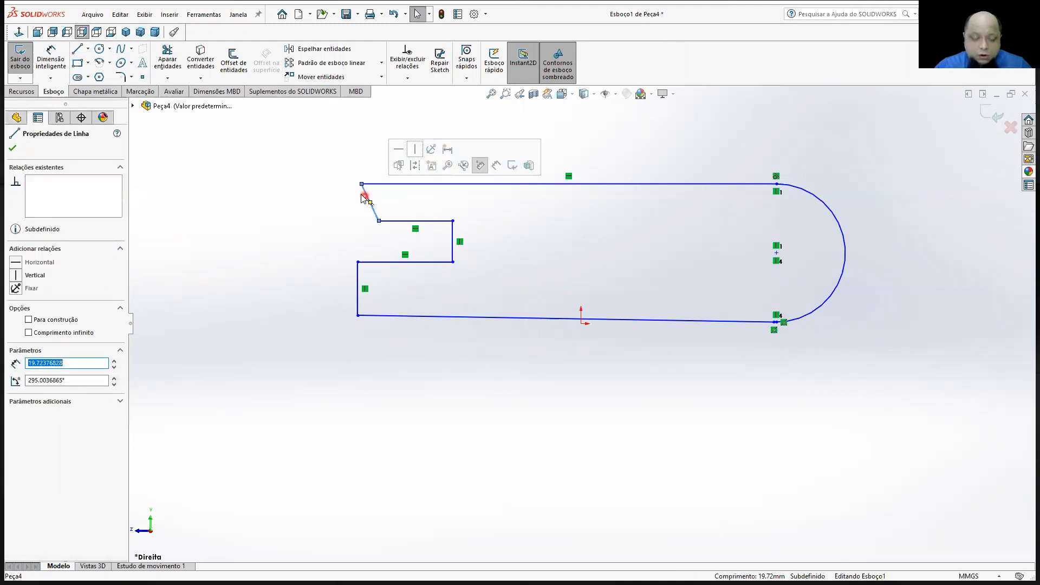
pyautogui.keyDown('ctrl'); pyautogui.click(358, 282); pyautogui.keyUp('ctrl')
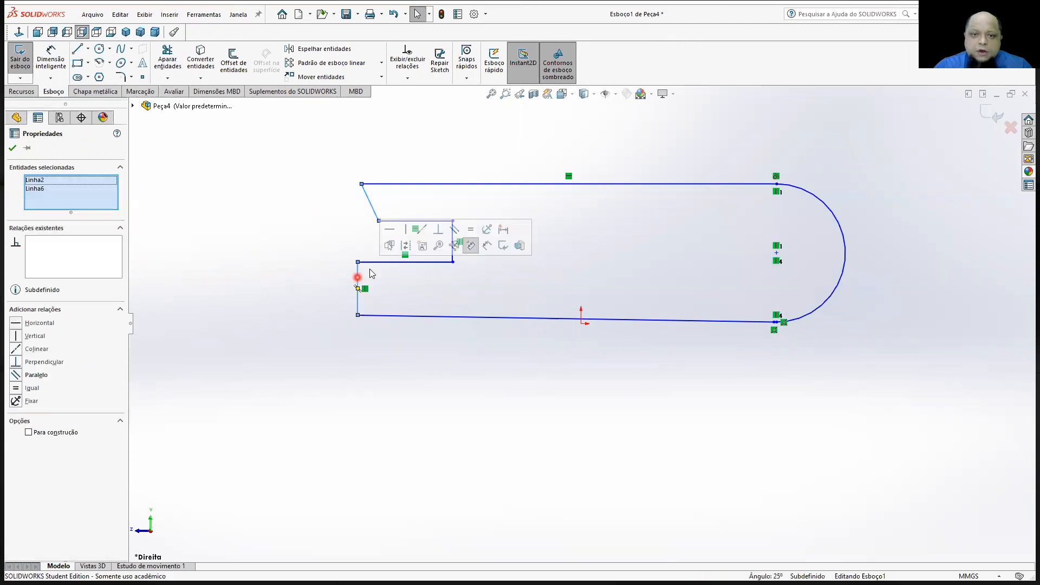
pyautogui.click(420, 232)
pyautogui.click(287, 261)
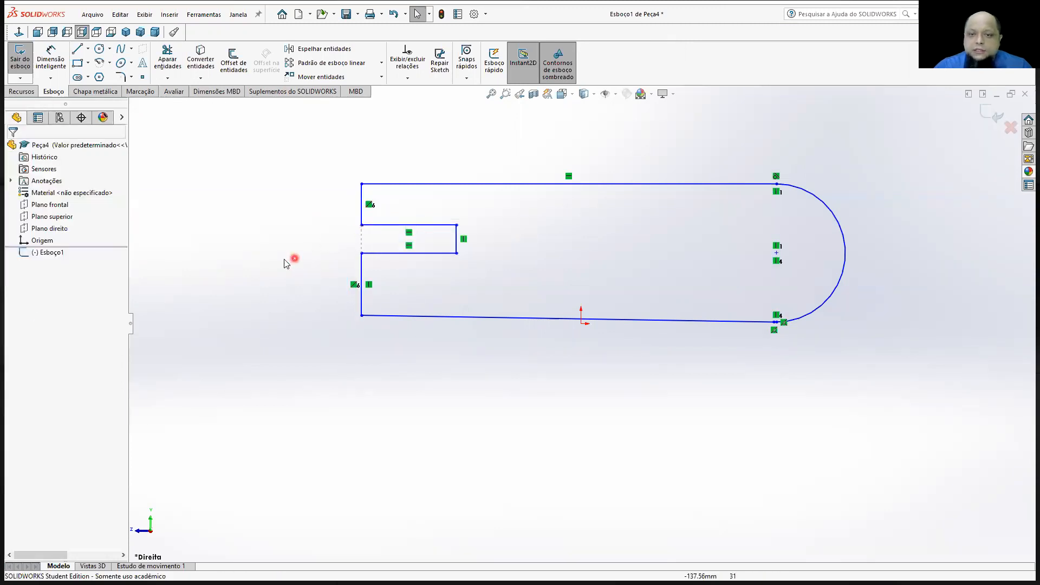
pyautogui.rightClick(450, 316)
pyautogui.click(461, 300)
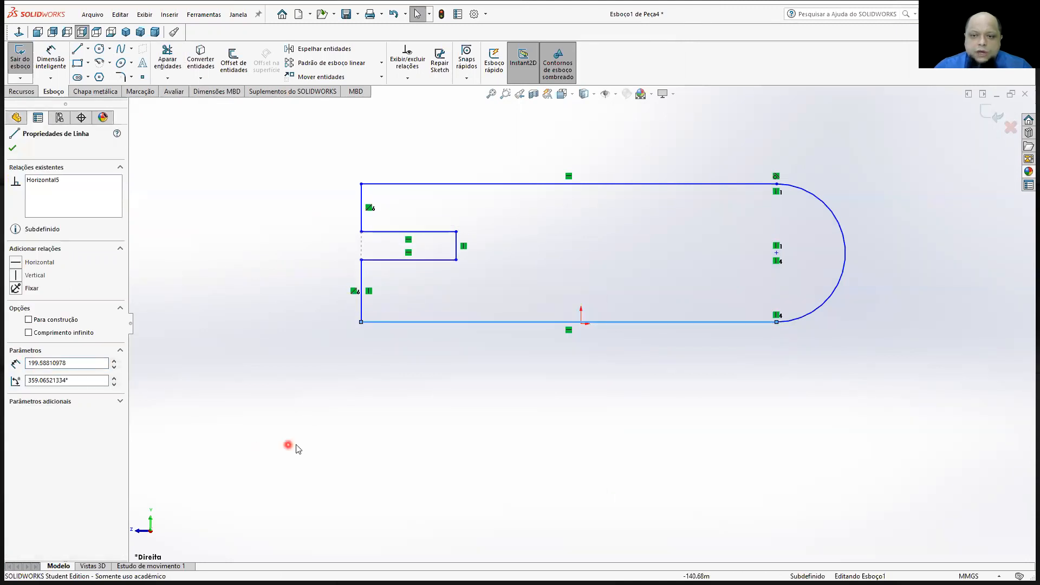
pyautogui.click(291, 446)
# Make the lower long edge tangent to the end arc and move that edge downward to enlarge the profile
pyautogui.click(754, 324)
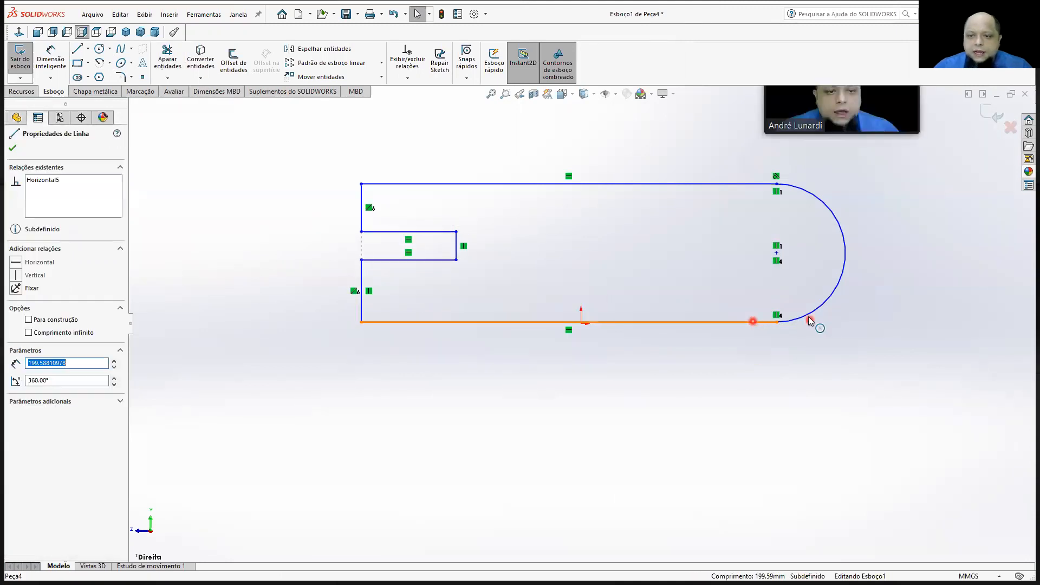
pyautogui.keyDown('ctrl'); pyautogui.click(811, 316); pyautogui.keyUp('ctrl')
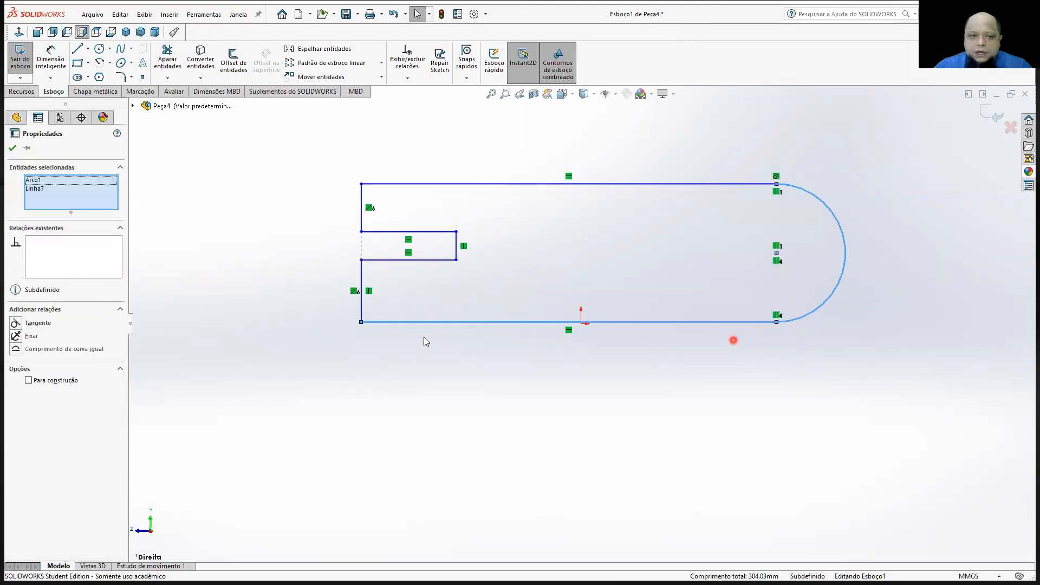
pyautogui.click(25, 323)
pyautogui.click(663, 404)
pyautogui.click(499, 322)
pyautogui.moveTo(499, 328); pyautogui.dragTo(502, 364)
pyautogui.click(564, 433)
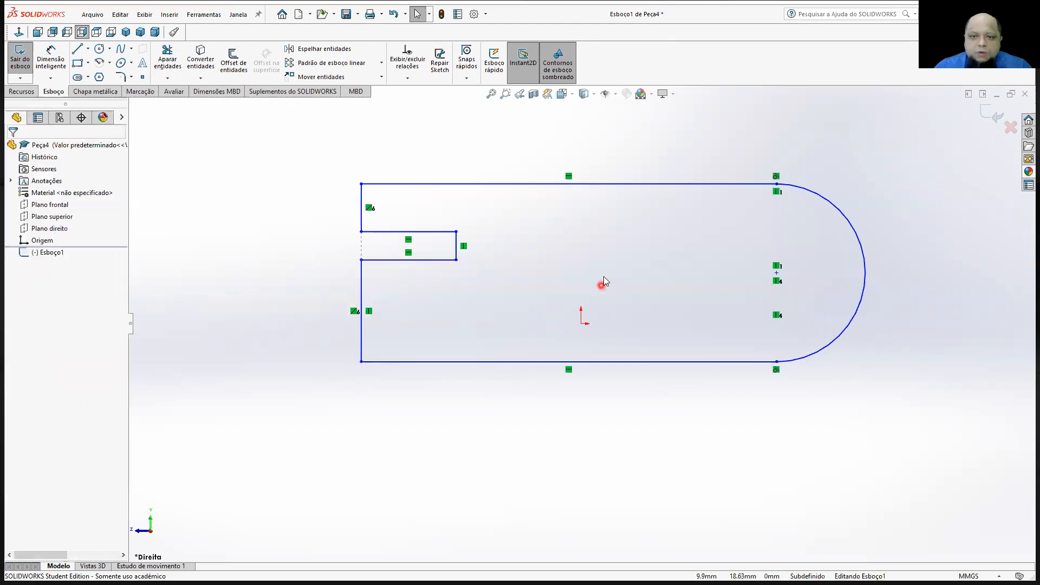
# Align the arc's centre horizontally with the origin and move the slot lines back inside the profile
pyautogui.click(777, 274)
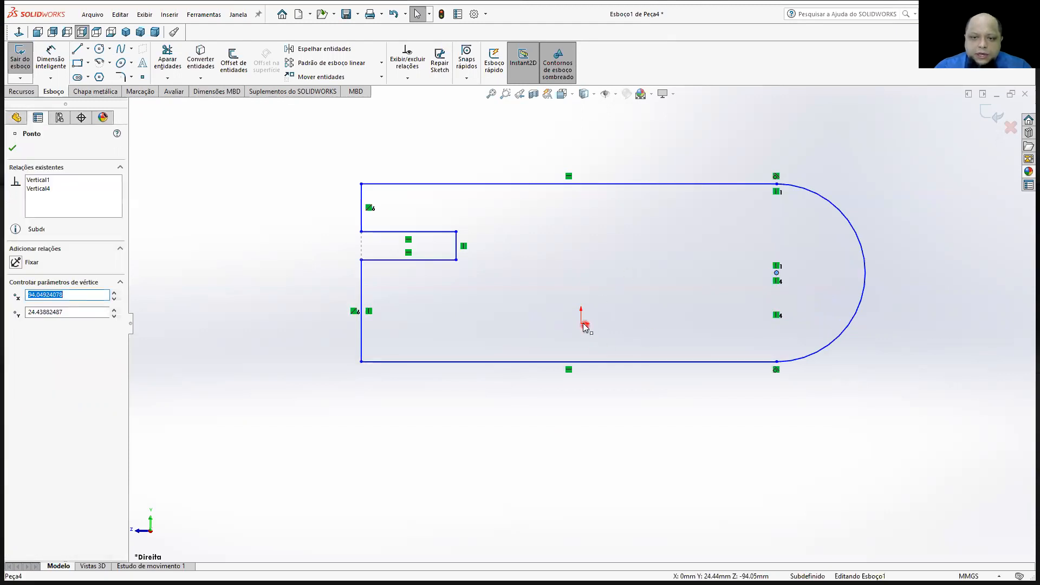
pyautogui.keyDown('ctrl'); pyautogui.click(584, 325); pyautogui.keyUp('ctrl')
pyautogui.click(609, 273)
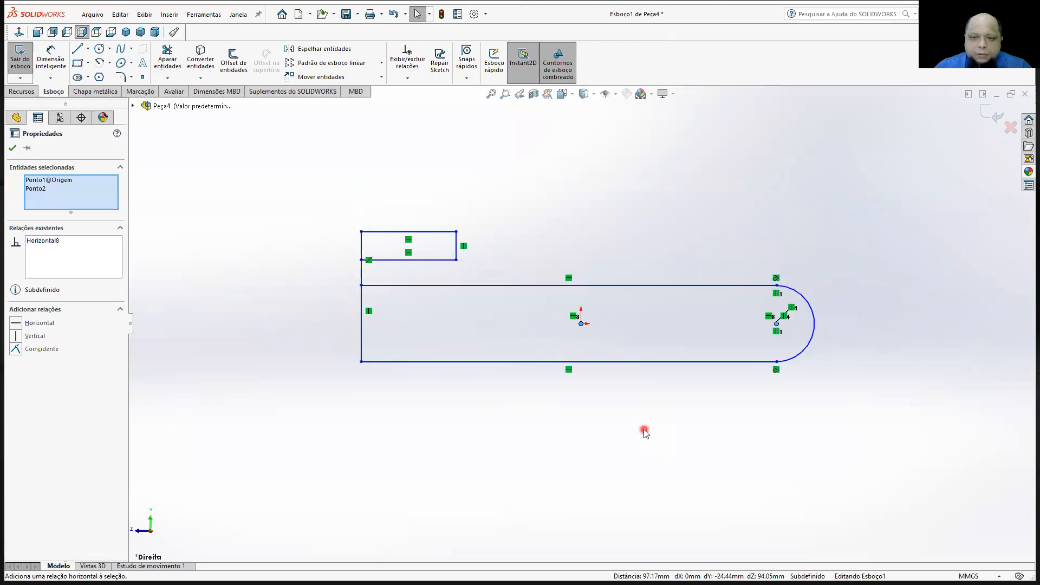
pyautogui.click(645, 432)
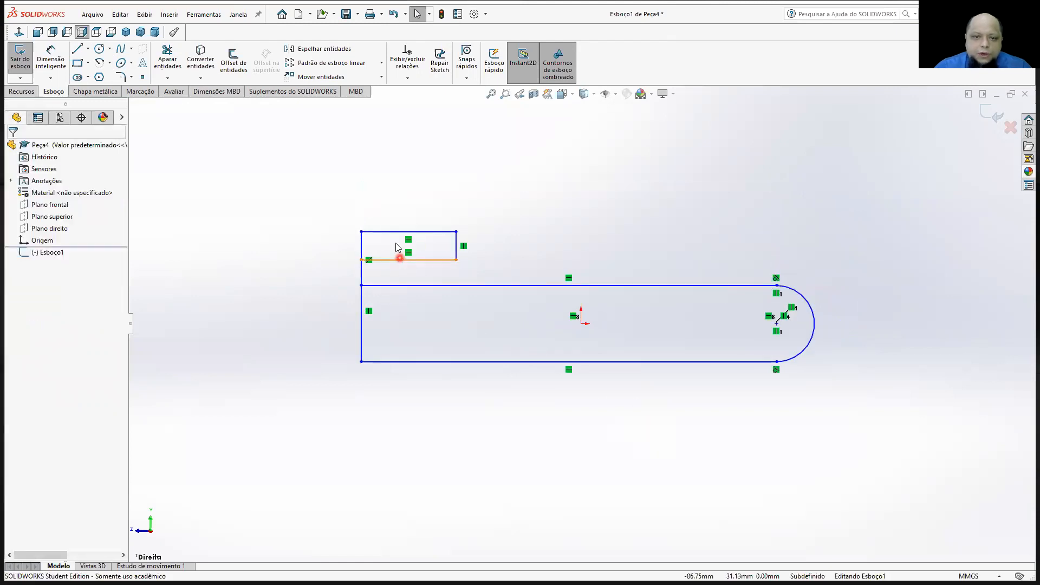
pyautogui.moveTo(393, 236); pyautogui.dragTo(395, 310)
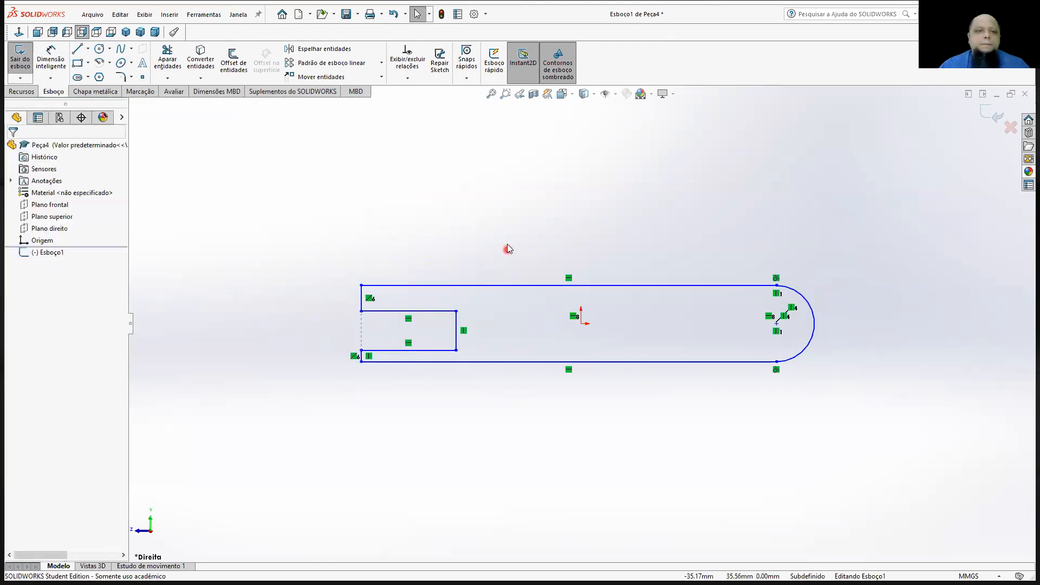
# Dimension the distance from the arc's centre to the slotted end as 60 mm
pyautogui.click(53, 59)
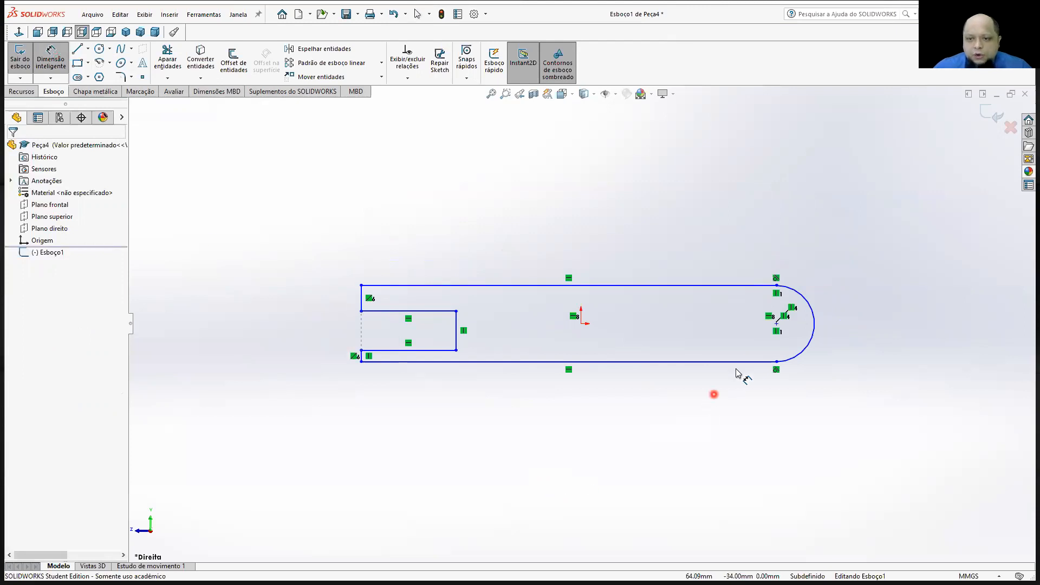
pyautogui.click(777, 322)
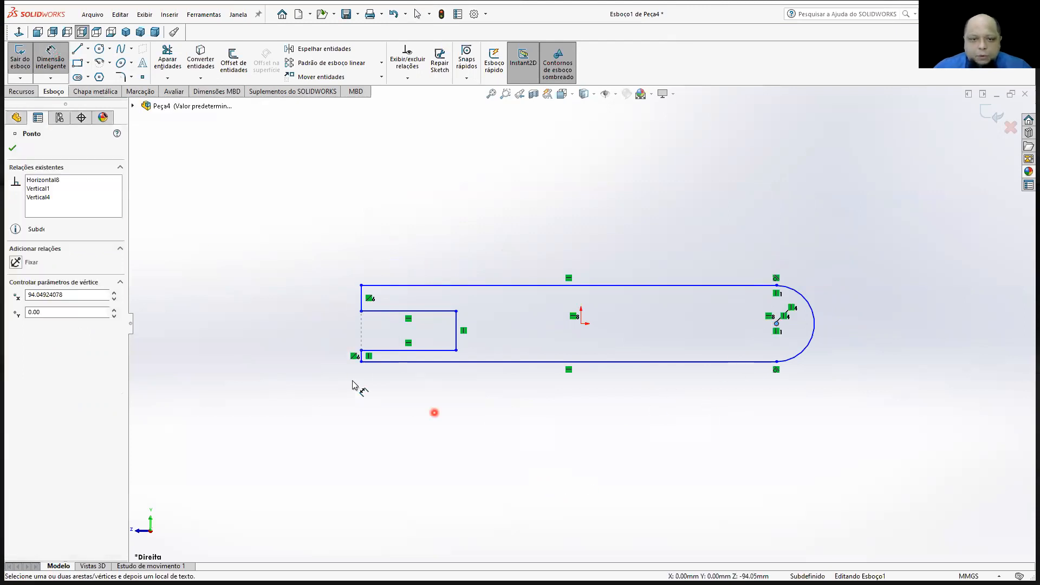
pyautogui.click(362, 356)
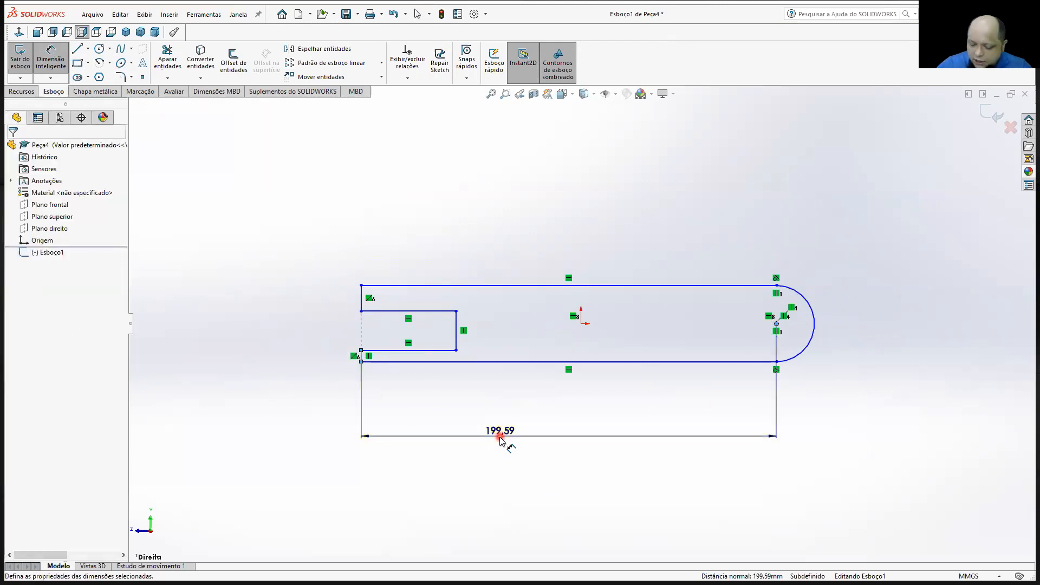
pyautogui.click(499, 439)
pyautogui.write('60')
pyautogui.press('Return')
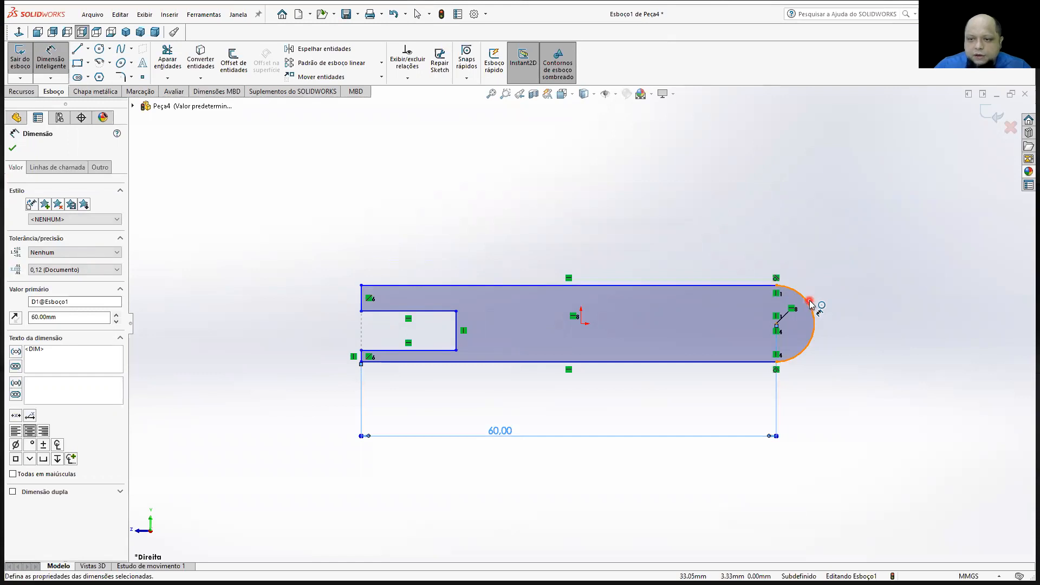
# Dimension the end arc's radius as 25/2 mm
pyautogui.click(810, 303)
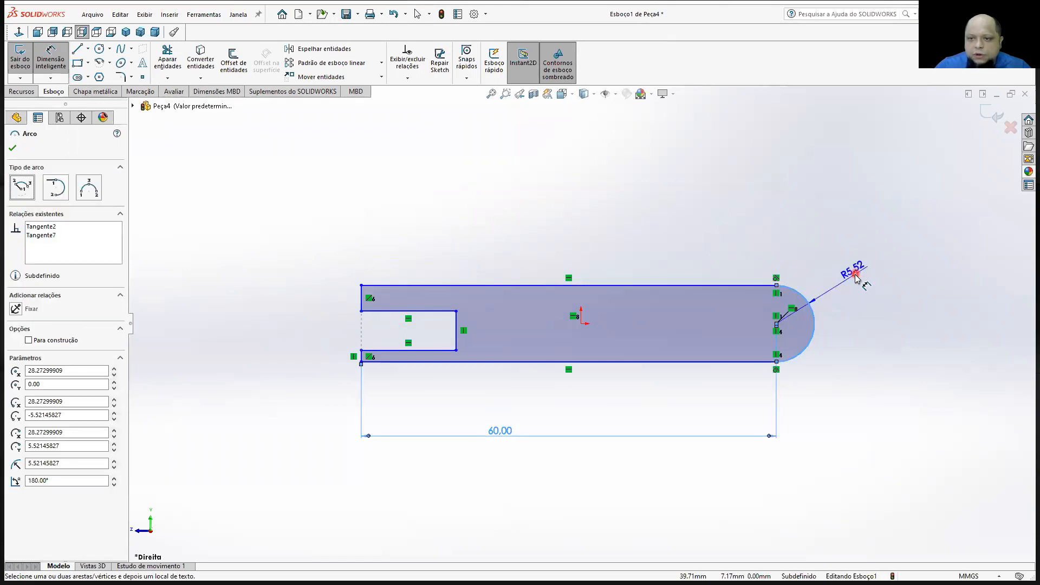
pyautogui.click(855, 275)
pyautogui.write('25/2')
pyautogui.press('Return')
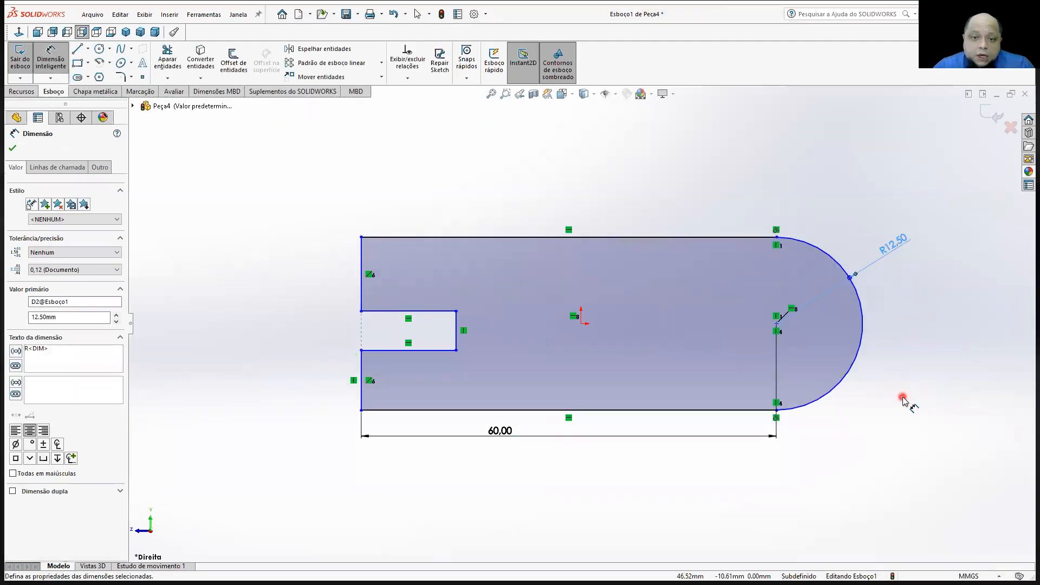
pyautogui.click(361, 376)
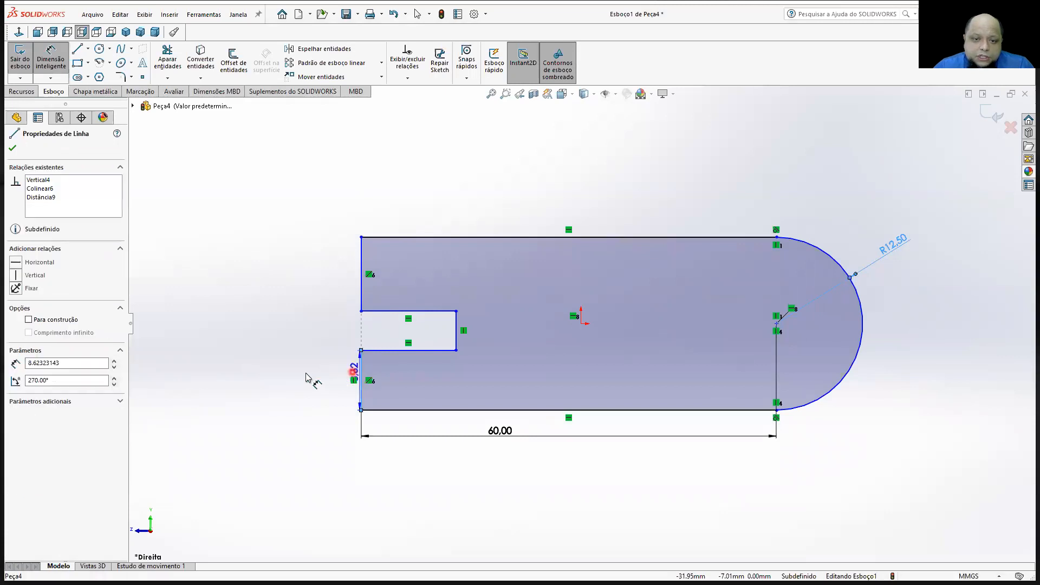
pyautogui.click(301, 378)
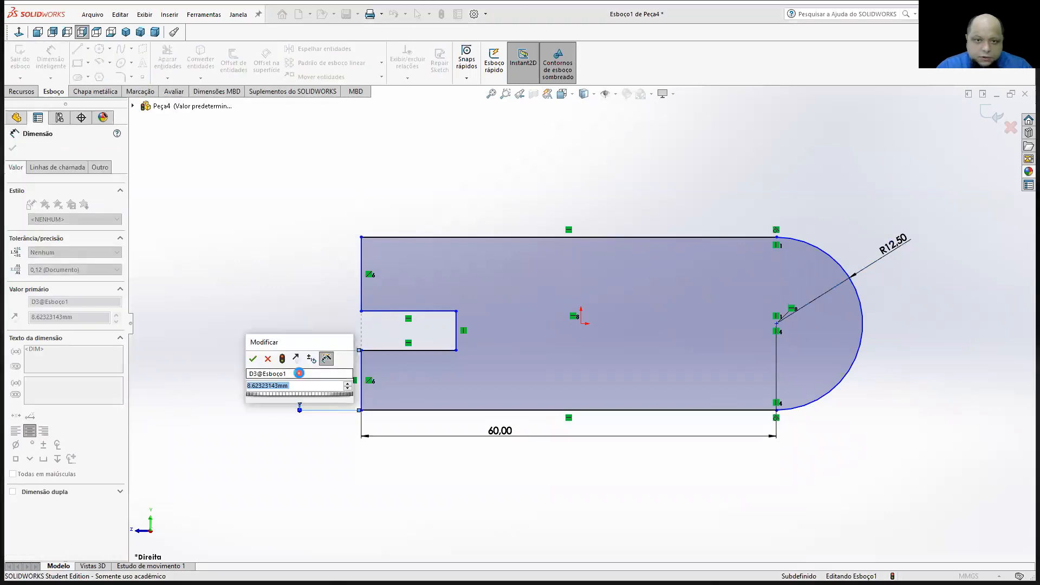
pyautogui.press('Return')
pyautogui.moveTo(307, 389); pyautogui.dragTo(266, 357)
pyautogui.press('Delete')
pyautogui.click(456, 328)
pyautogui.click(537, 328)
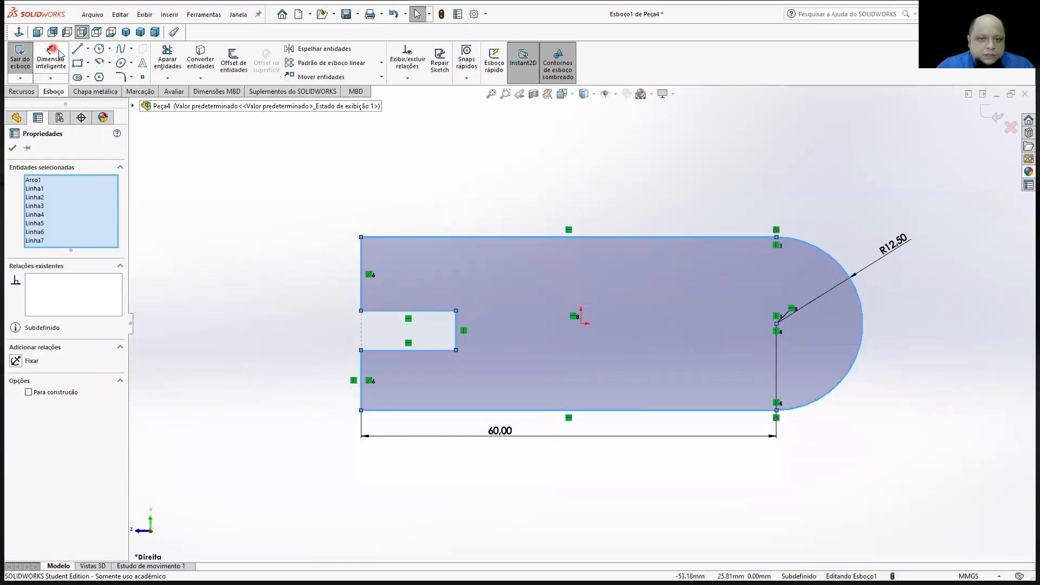
pyautogui.click(457, 331)
pyautogui.click(519, 328)
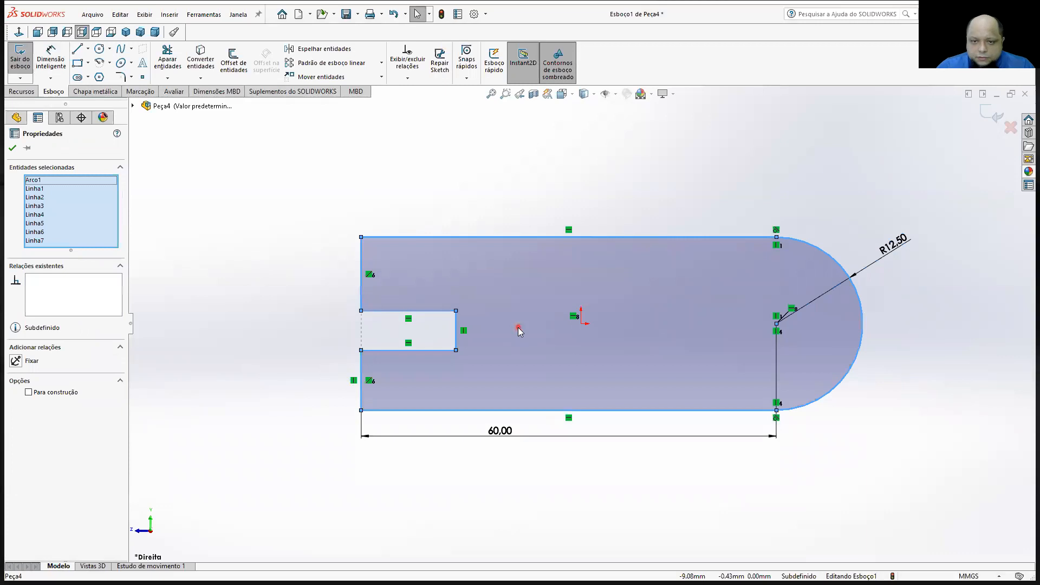
# Dimension the slot's width as 12 mm on its inner end edge
pyautogui.click(53, 56)
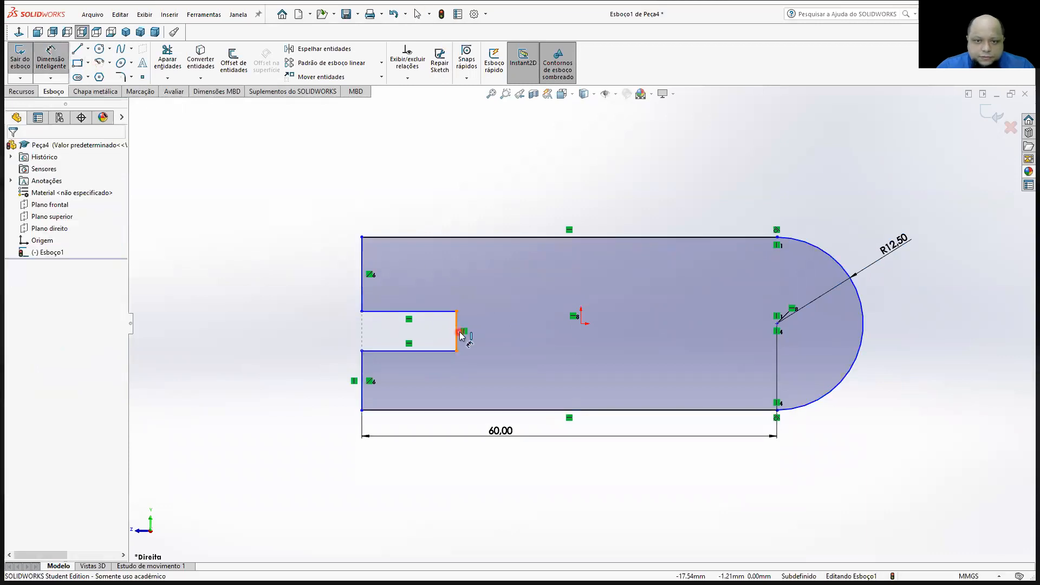
pyautogui.click(457, 332)
pyautogui.click(515, 336)
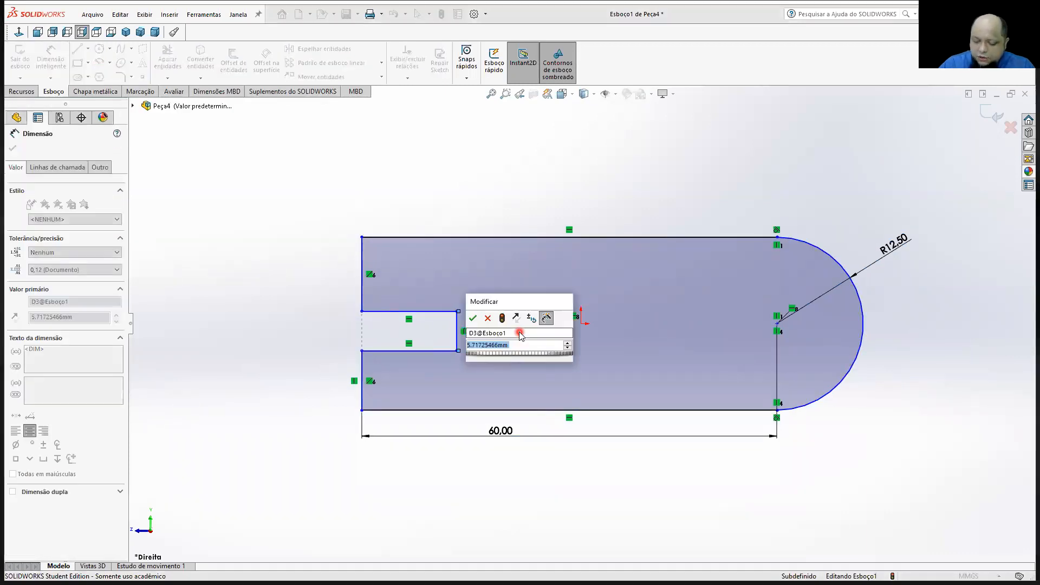
pyautogui.write('12')
pyautogui.press('Return')
pyautogui.click(542, 170)
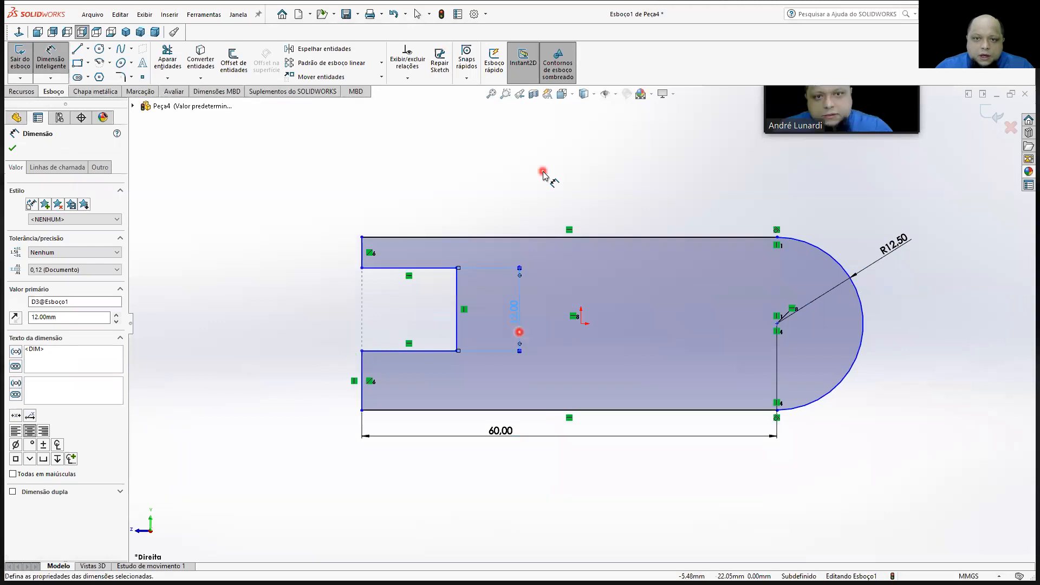
# Dimension the vertical distance from the slot's upper edge to the origin as 6 mm
pyautogui.click(434, 268)
pyautogui.click(580, 324)
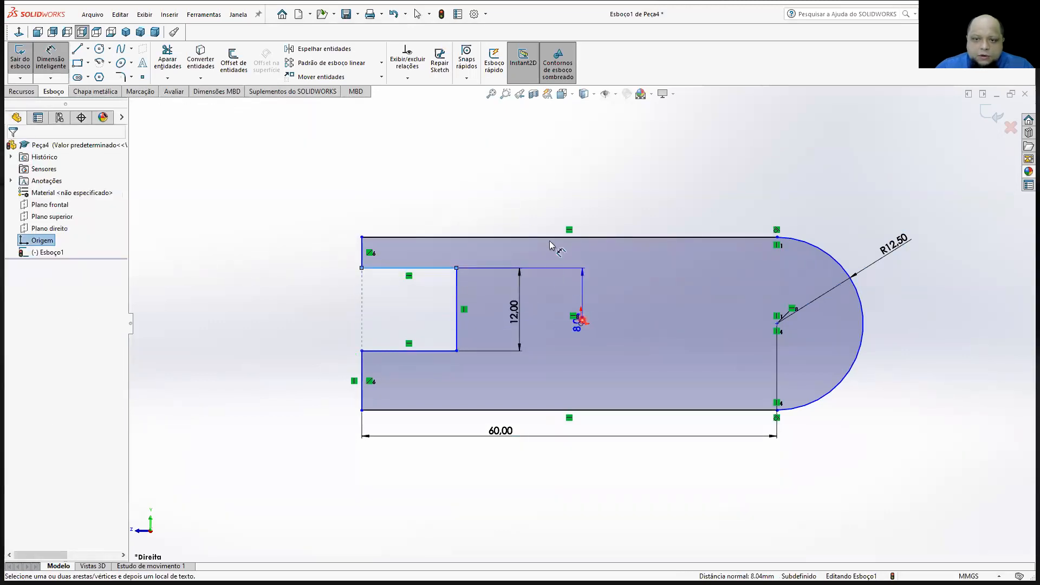
pyautogui.click(499, 192)
pyautogui.write('12')
pyautogui.press('Return')
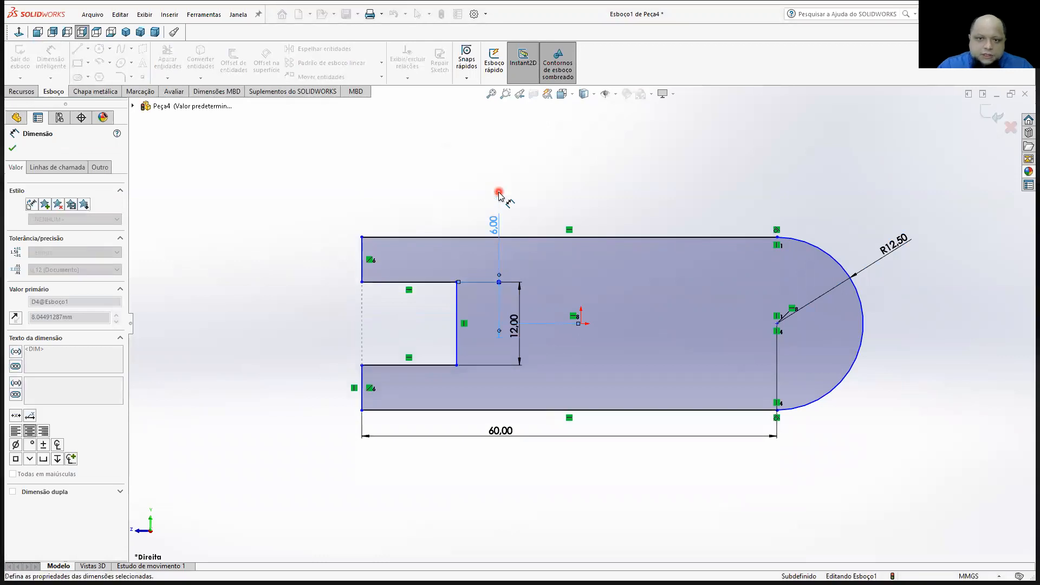
pyautogui.click(478, 174)
# Dimension the slot's length as 28 mm along its lower edge
pyautogui.click(427, 365)
pyautogui.click(426, 491)
pyautogui.write('28')
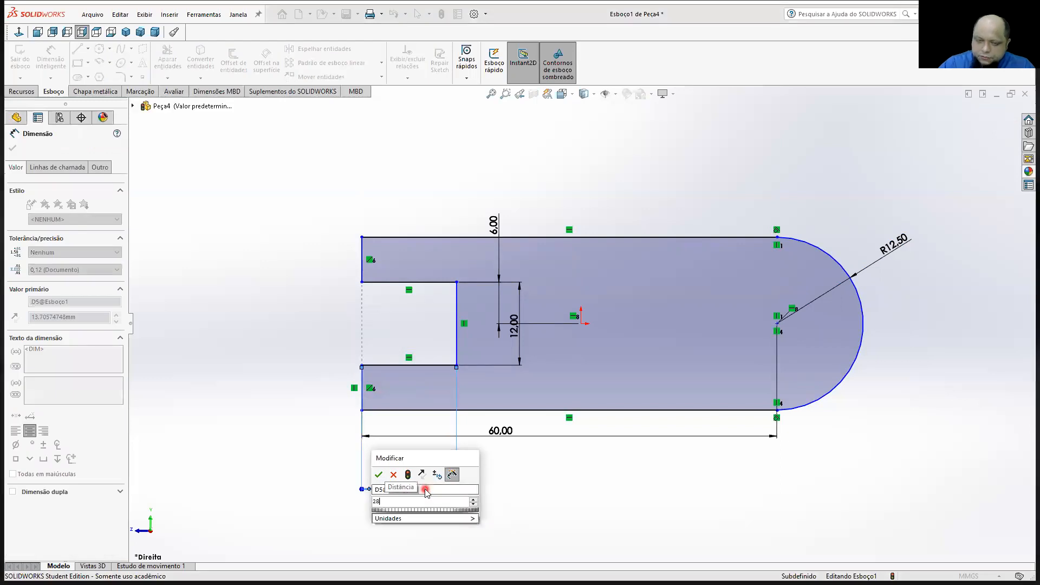
pyautogui.press('Return')
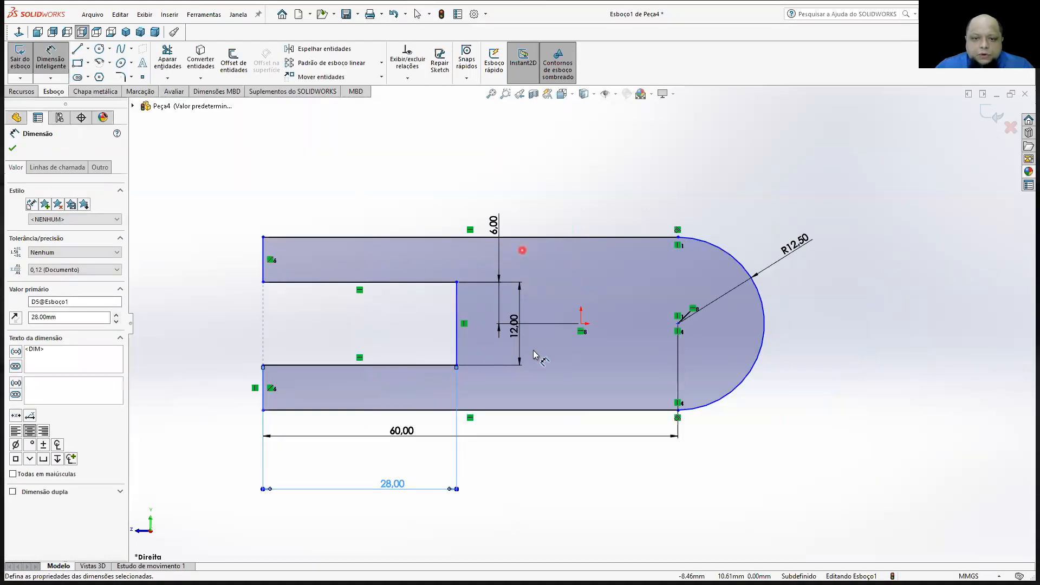
# Shift the under-defined profile horizontally by moving its slotted end edge toward the origin
pyautogui.click(48, 69)
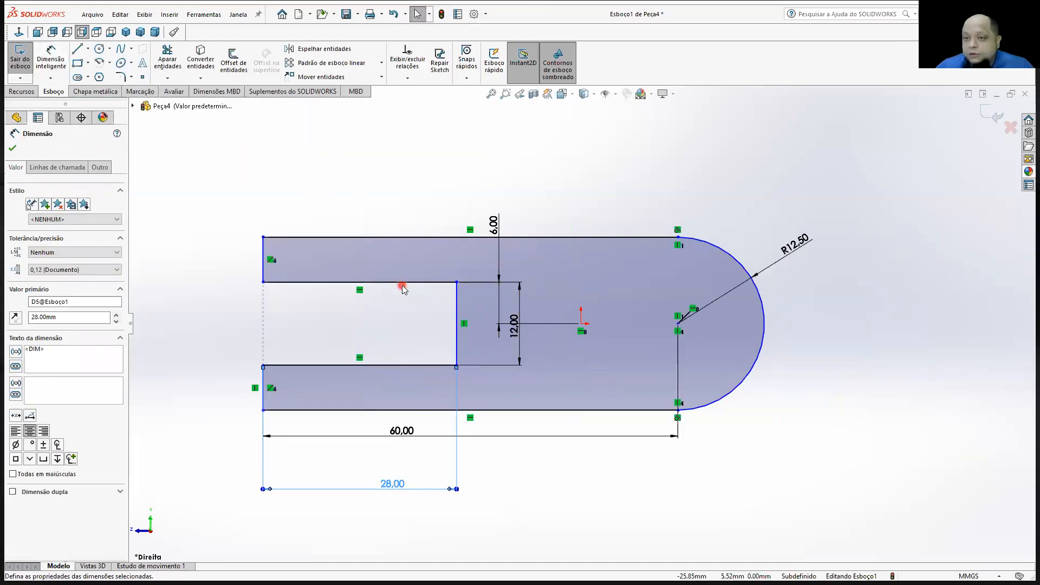
pyautogui.click(287, 250)
pyautogui.moveTo(265, 258)
pyautogui.mouseDown()
pyautogui.moveTo(424, 262)
pyautogui.moveTo(239, 262)
pyautogui.moveTo(378, 262)
pyautogui.moveTo(259, 261)
pyautogui.moveTo(295, 261)
pyautogui.mouseUp()
pyautogui.click(328, 141)
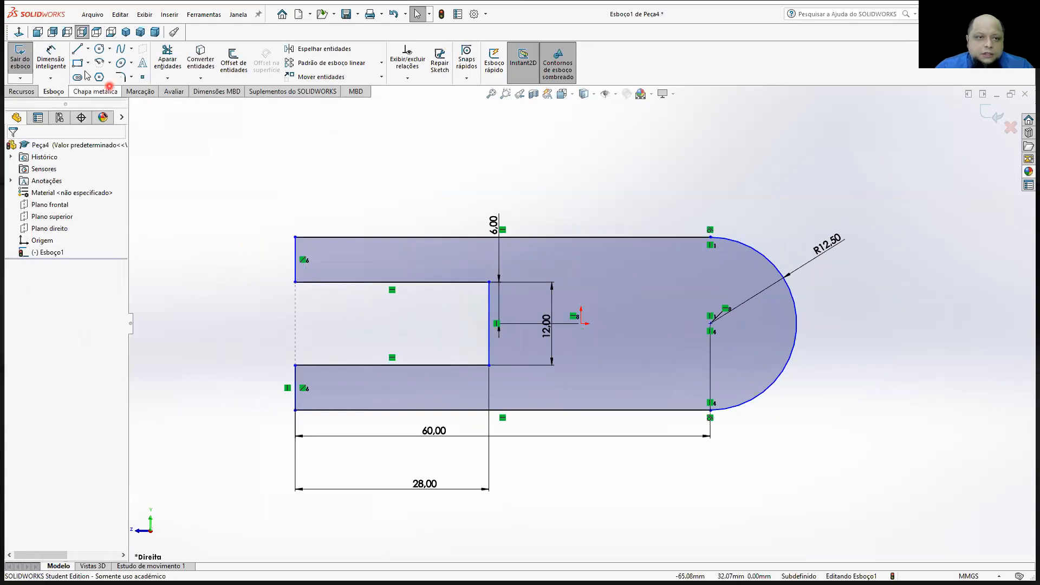
# Dimension the horizontal distance from the origin to the slot's inner end edge as 10 mm
pyautogui.click(51, 60)
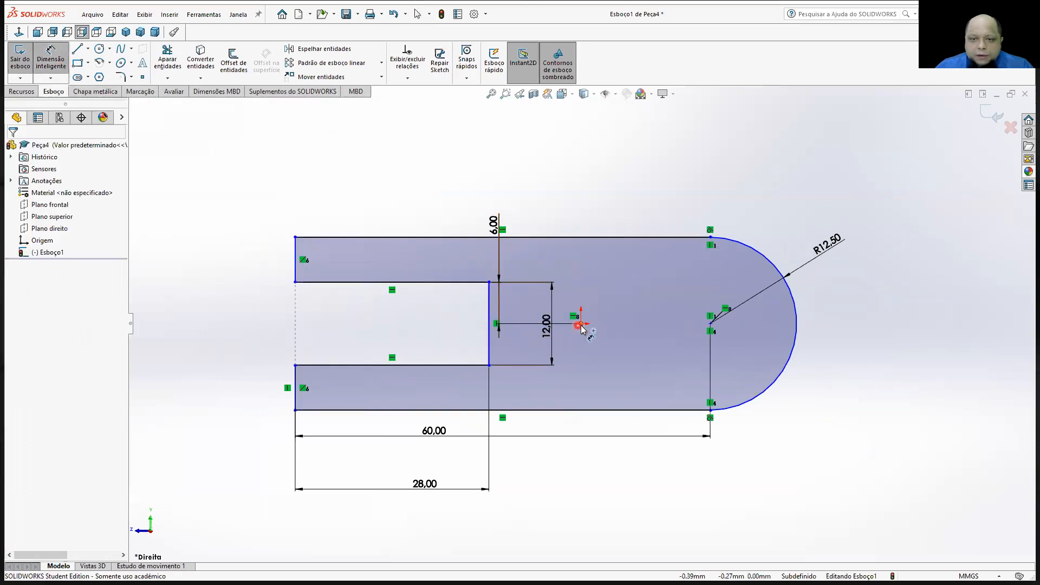
pyautogui.click(582, 324)
pyautogui.click(490, 341)
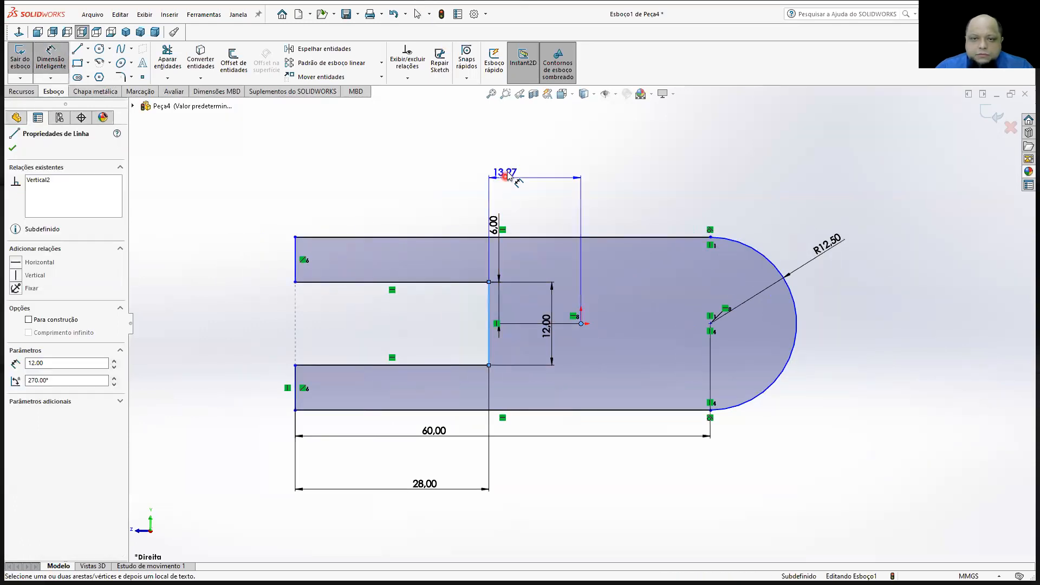
pyautogui.click(508, 172)
pyautogui.write('10')
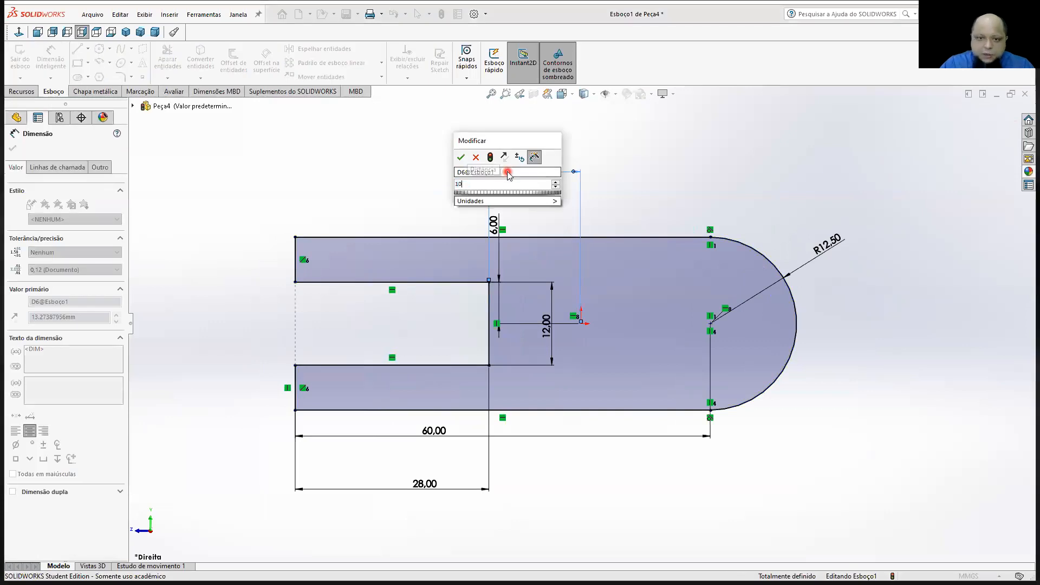
pyautogui.press('Return')
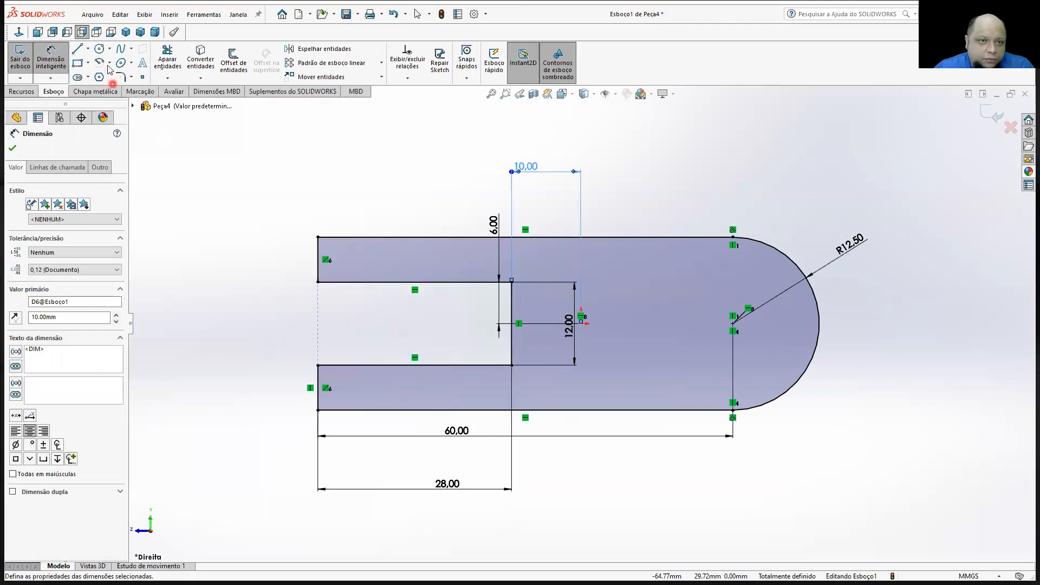
# Draw a circle centred on the end arc's centre and dimension its diameter as 10 mm
pyautogui.click(99, 48)
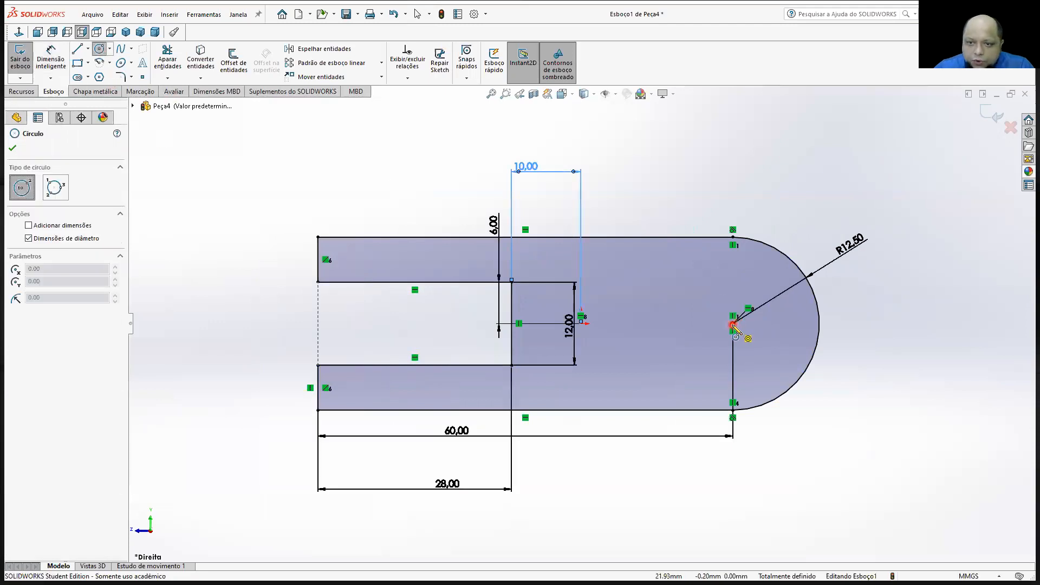
pyautogui.click(733, 324)
pyautogui.click(696, 281)
pyautogui.click(49, 64)
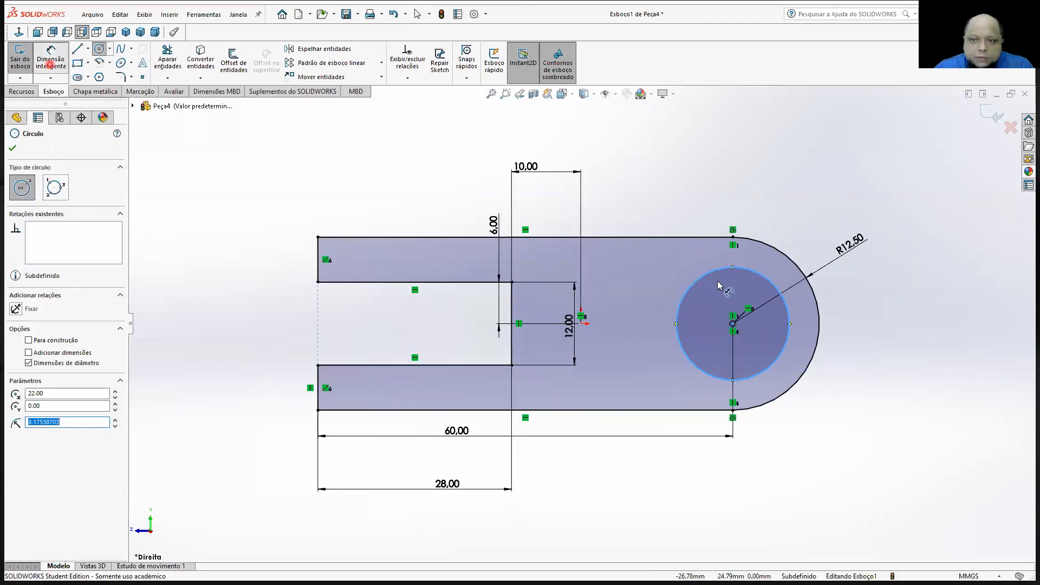
pyautogui.click(763, 273)
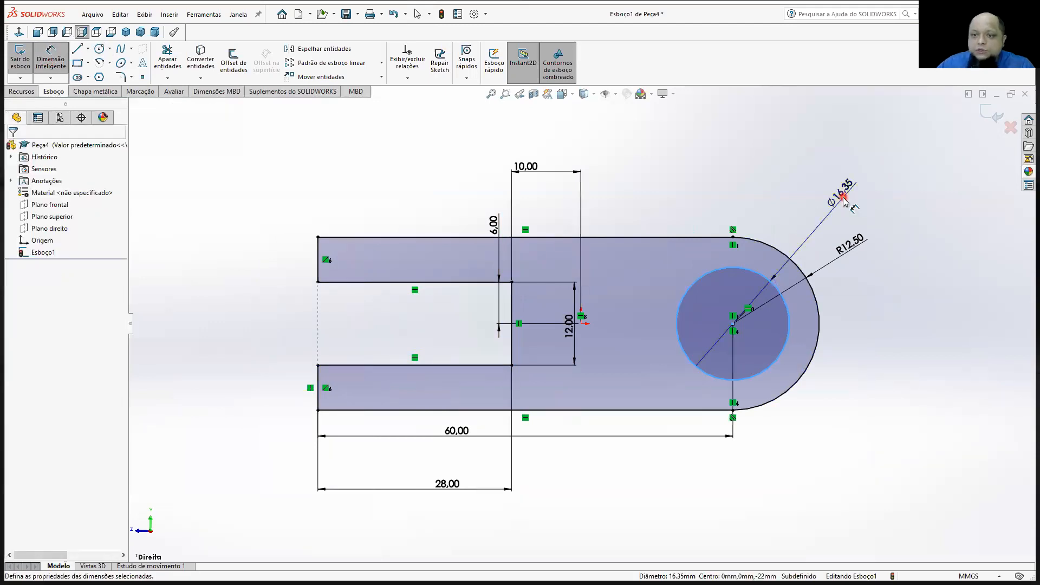
pyautogui.click(844, 199)
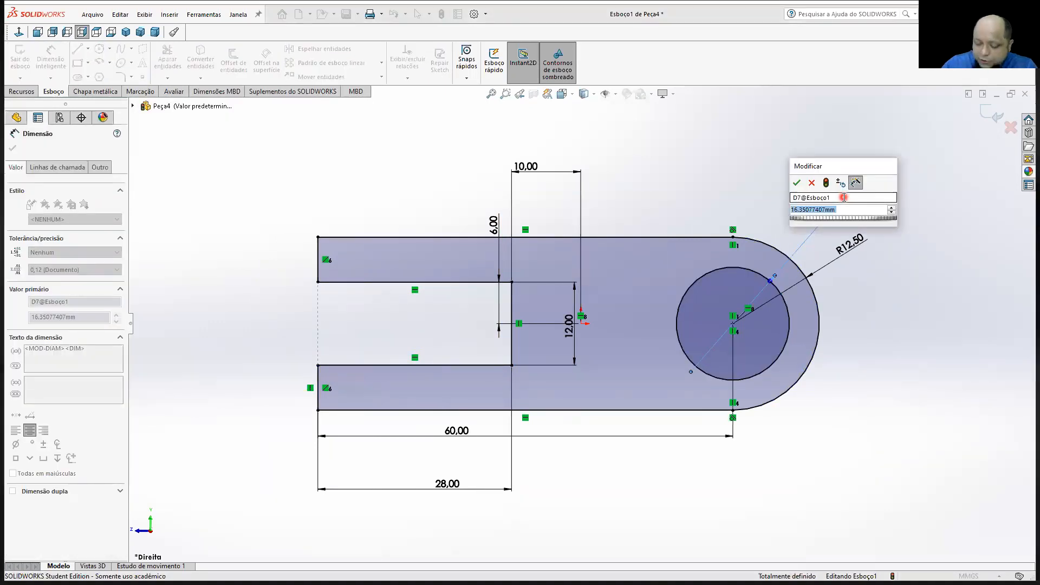
pyautogui.write('10')
pyautogui.press('Return')
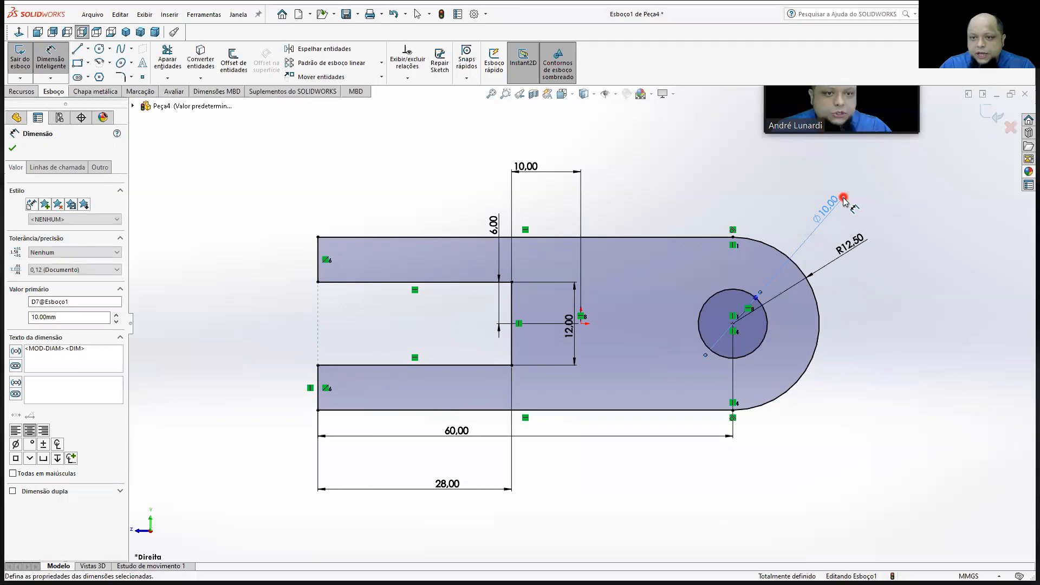
pyautogui.press('Escape')
# Extrude the profile as a boss 20 mm deep with the mid-plane (Plano médio) end condition
pyautogui.moveTo(539, 248)
pyautogui.mouseDown(button='middle')
pyautogui.moveTo(539, 293)
pyautogui.moveTo(490, 280)
pyautogui.moveTo(597, 350)
pyautogui.moveTo(517, 258)
pyautogui.mouseUp(button='middle')
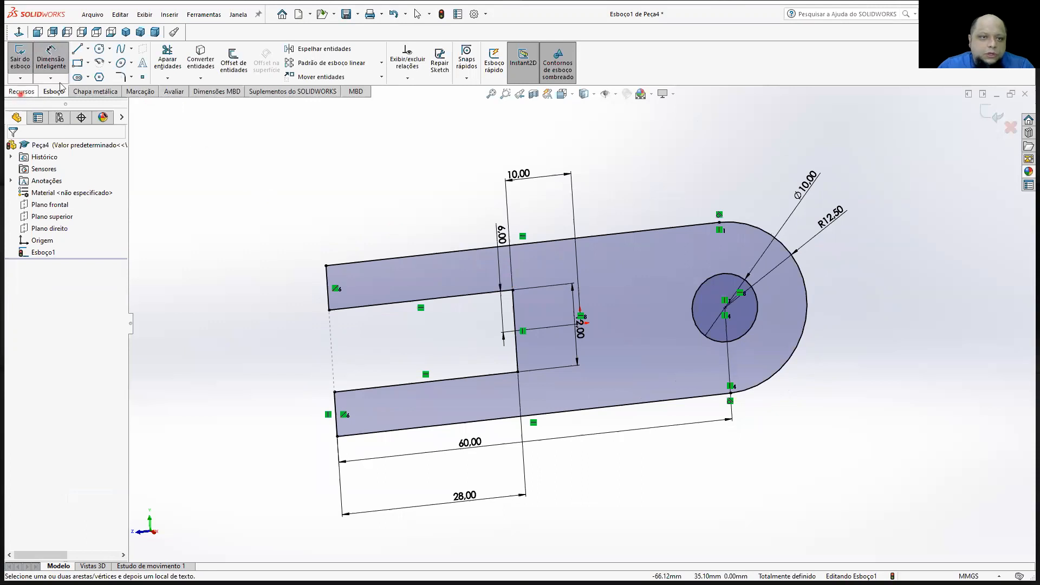
pyautogui.click(21, 91)
pyautogui.click(29, 59)
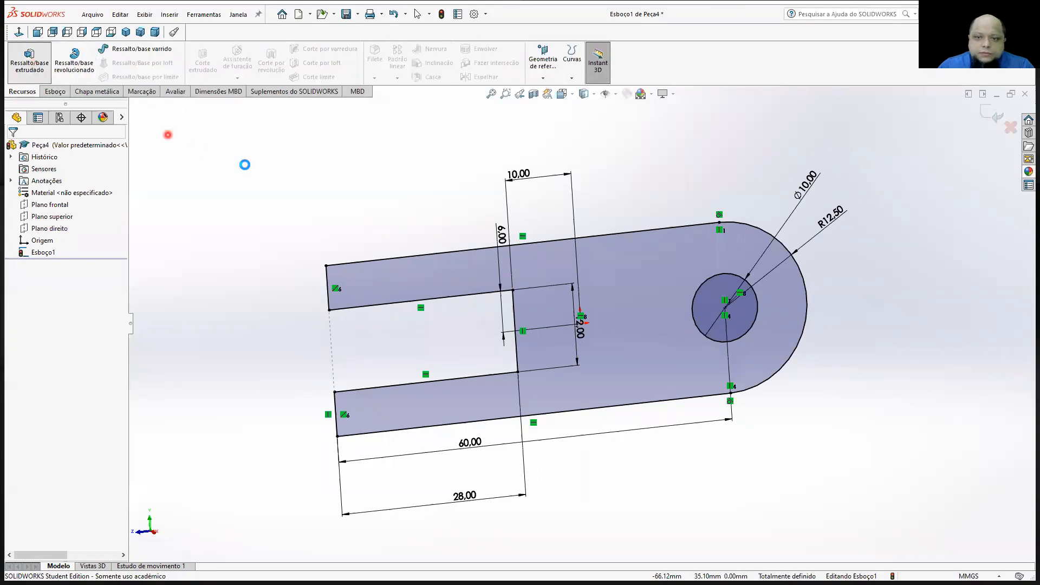
pyautogui.click(126, 31)
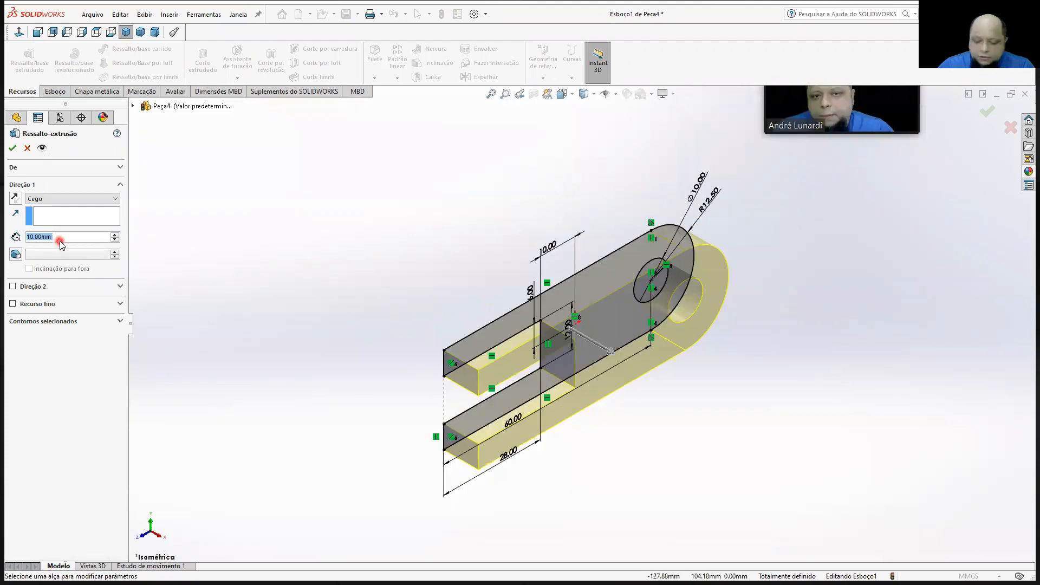
pyautogui.write('20')
pyautogui.press('Return')
pyautogui.click(55, 199)
pyautogui.click(47, 237)
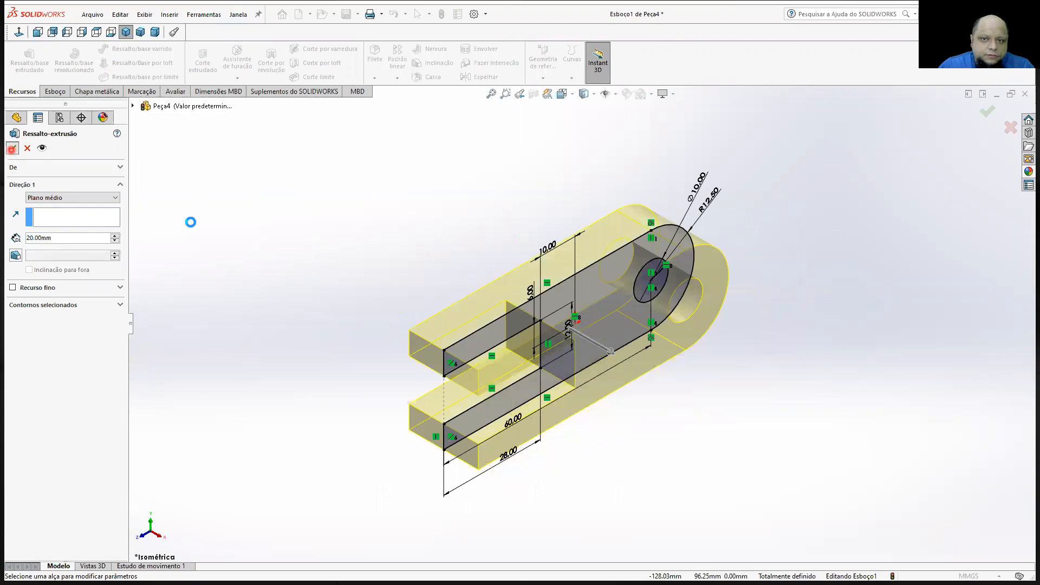
pyautogui.click(272, 237)
# Start a sketch on the upper flat face and draw a rectangle about 7 by 54 mm extending past the rounded end
pyautogui.moveTo(313, 288)
pyautogui.mouseDown(button='middle')
pyautogui.moveTo(272, 253)
pyautogui.moveTo(313, 283)
pyautogui.mouseUp(button='middle')
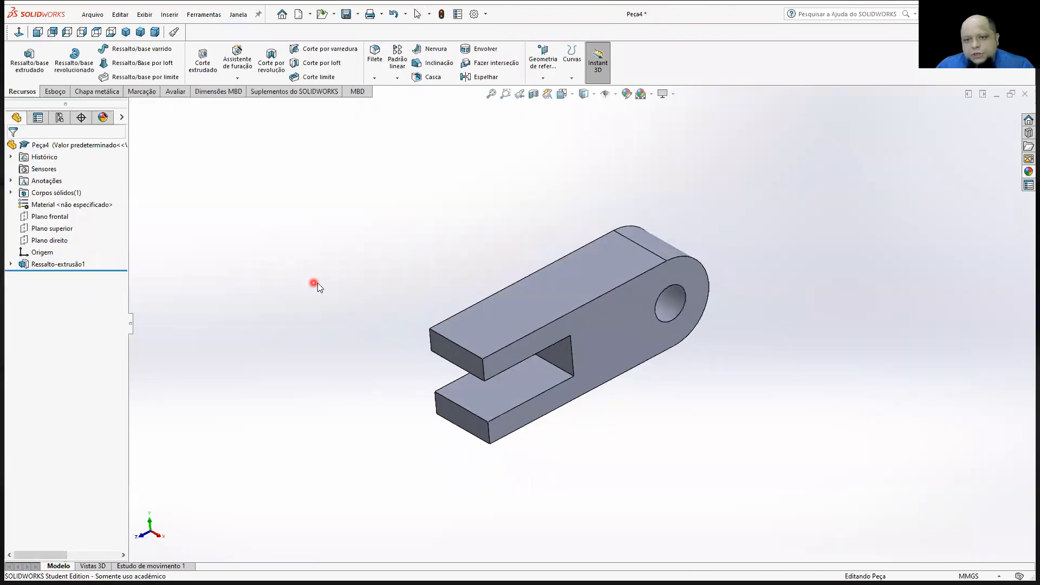
pyautogui.click(595, 271)
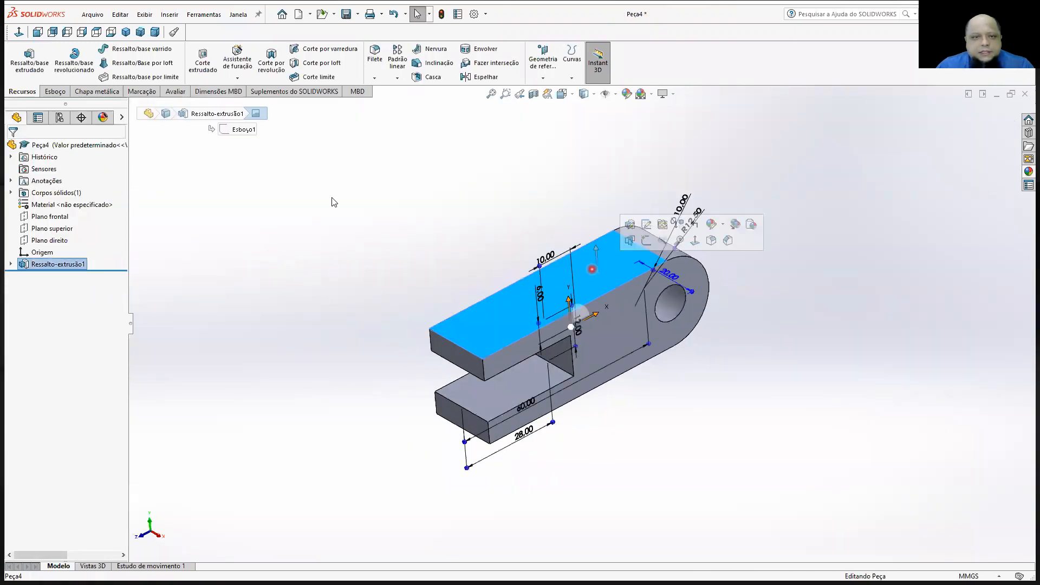
pyautogui.click(52, 93)
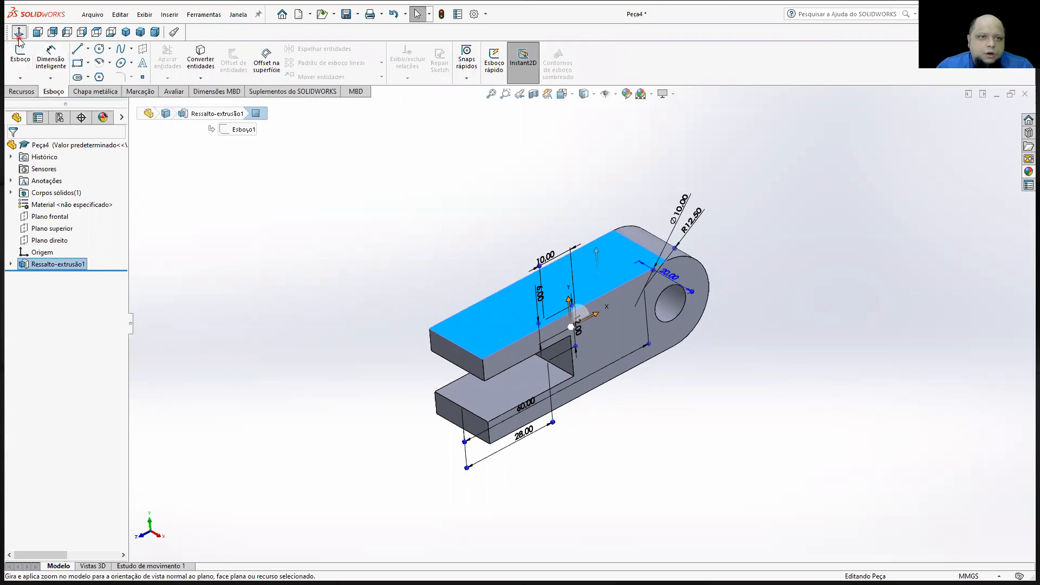
pyautogui.click(20, 54)
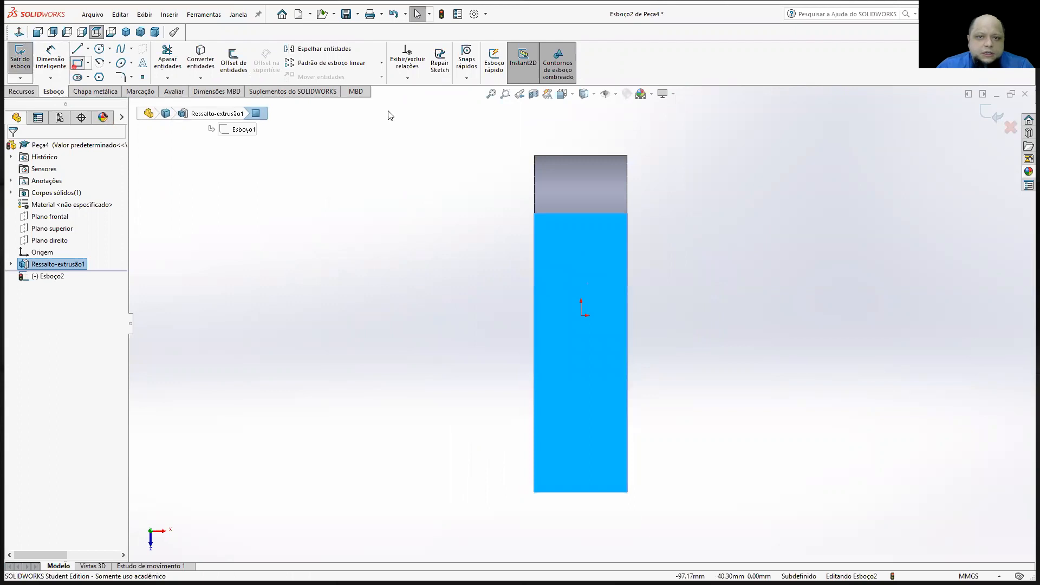
pyautogui.click(78, 62)
pyautogui.click(599, 368)
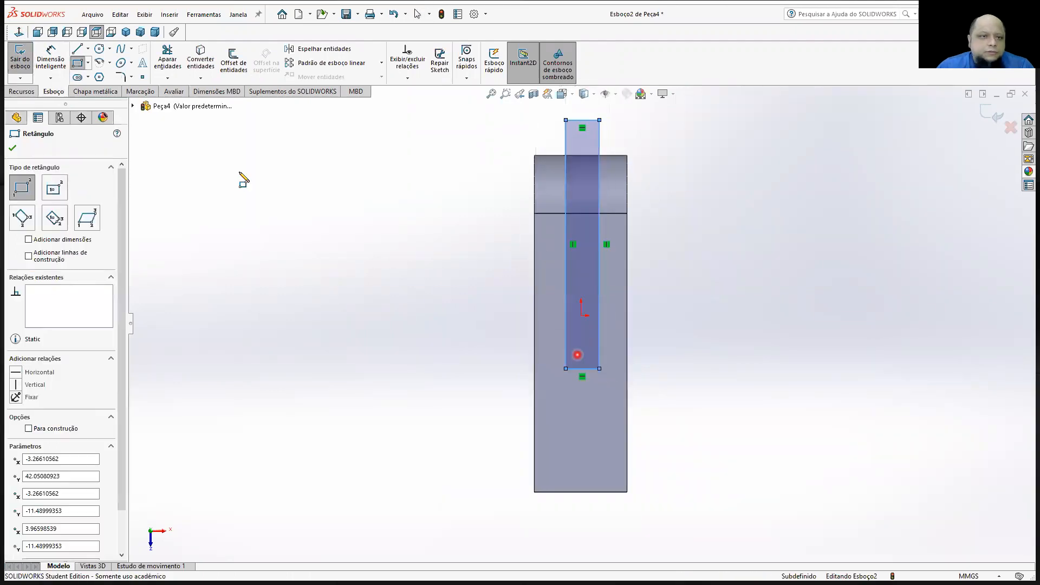
# Draw a circle near the slotted end, with its centre aligned to the midpoint of the rectangle's lower edge
pyautogui.click(121, 62)
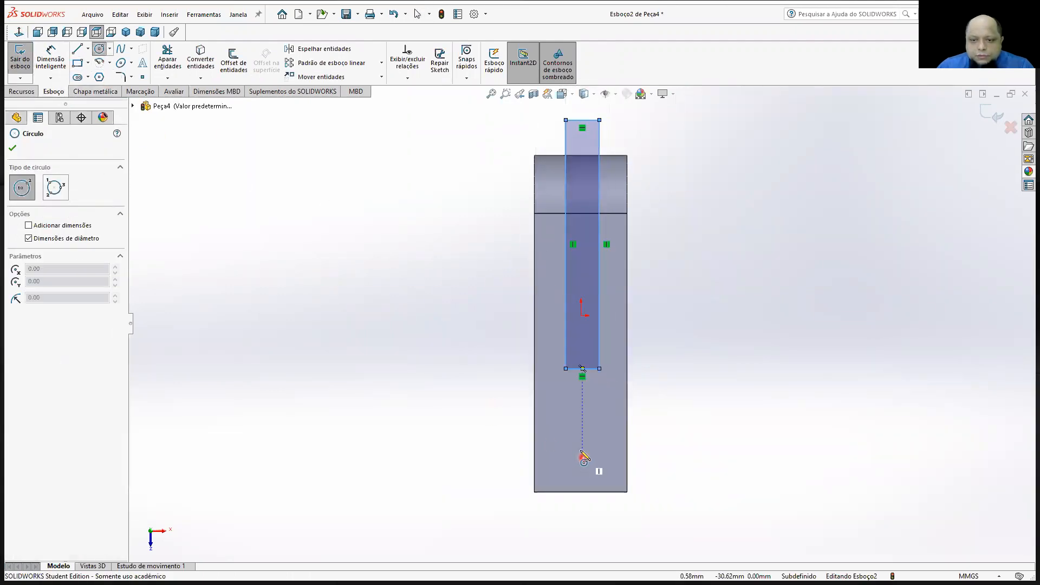
pyautogui.click(583, 457)
pyautogui.click(609, 458)
# Dimension the circle's centre 10 mm from the lower edge of the face
pyautogui.click(50, 59)
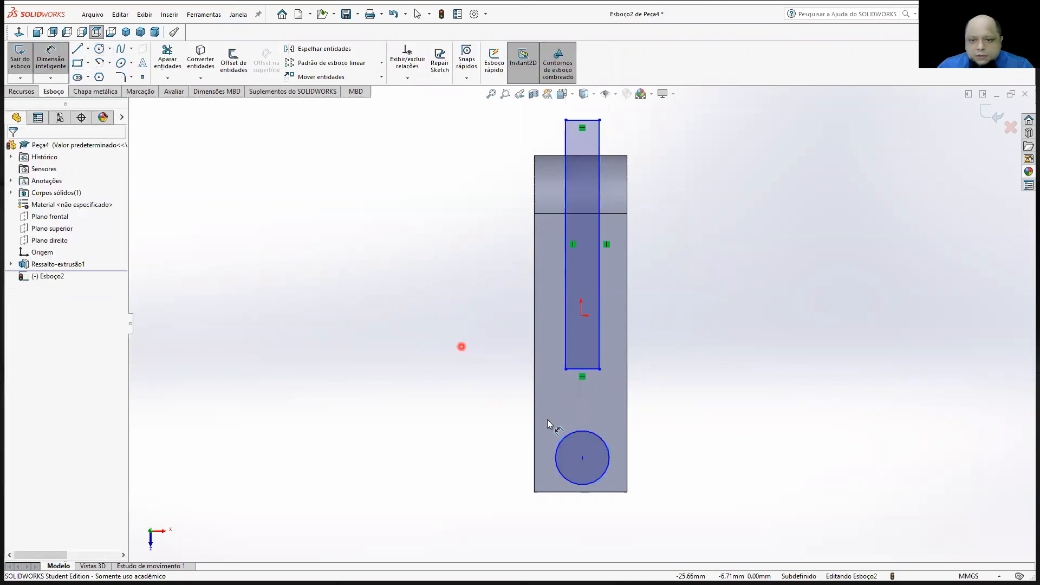
pyautogui.click(581, 491)
pyautogui.click(445, 485)
pyautogui.write('1')
pyautogui.press('Return')
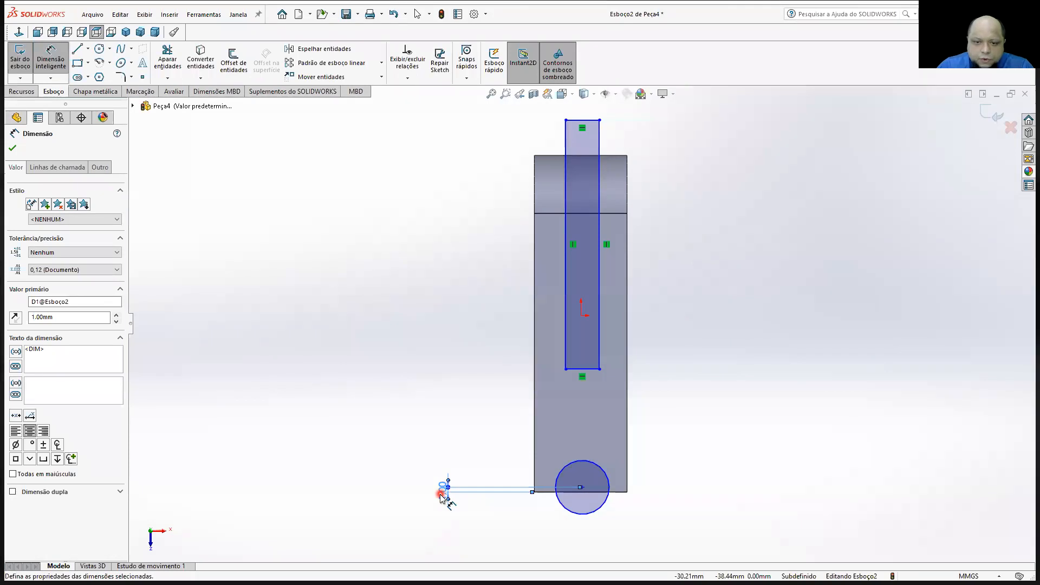
pyautogui.doubleClick(442, 490)
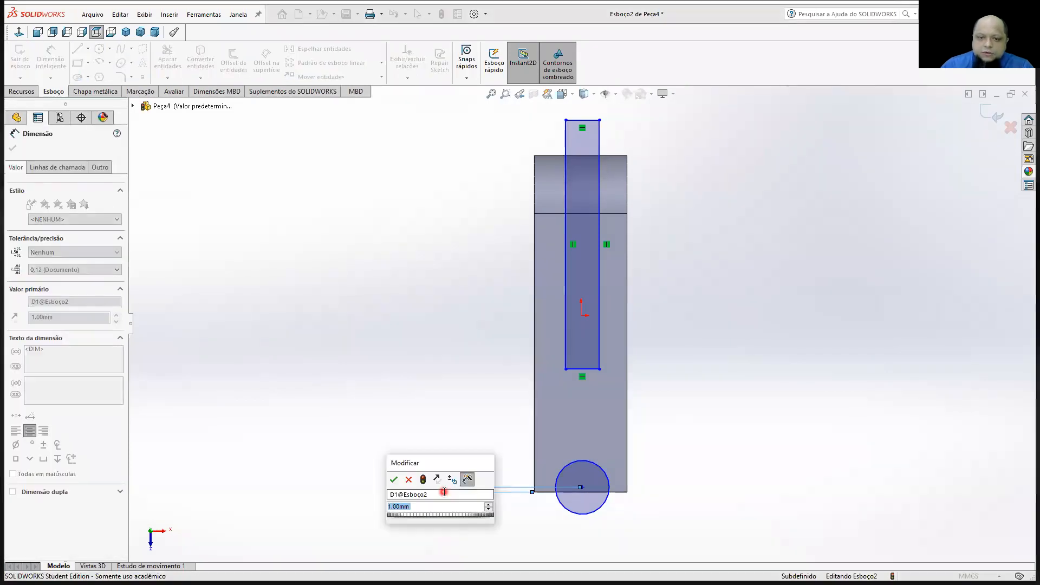
pyautogui.write('10')
pyautogui.press('Return')
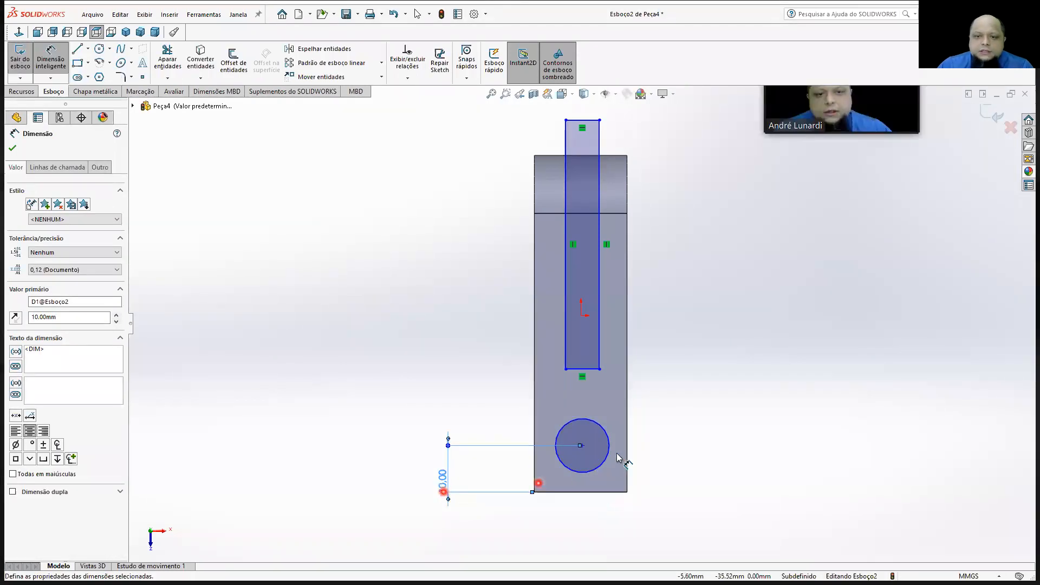
# Dimension the circle's diameter as 10 mm
pyautogui.click(604, 427)
pyautogui.click(604, 427)
pyautogui.click(682, 379)
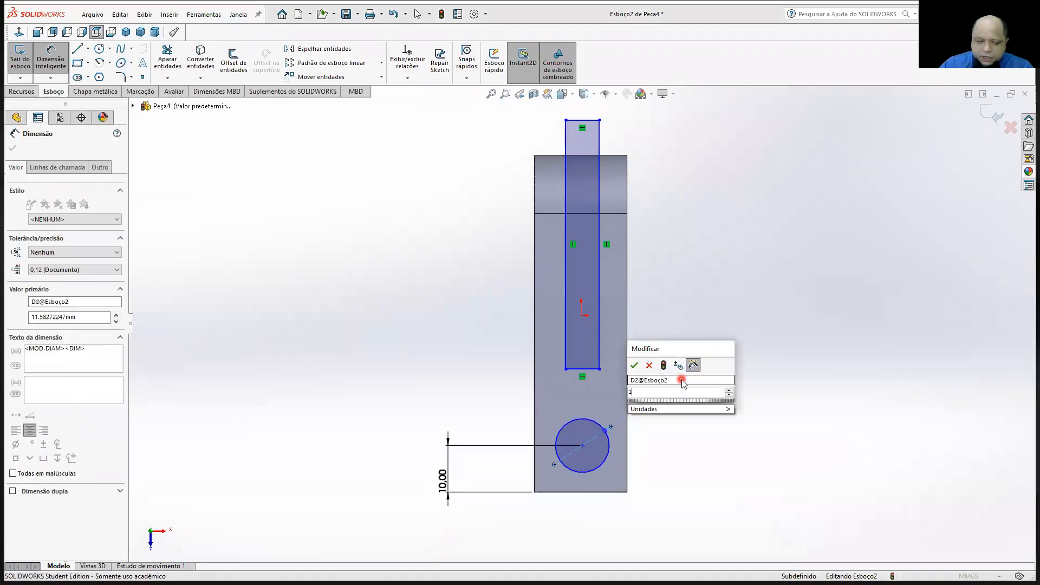
pyautogui.write('10')
pyautogui.press('Return')
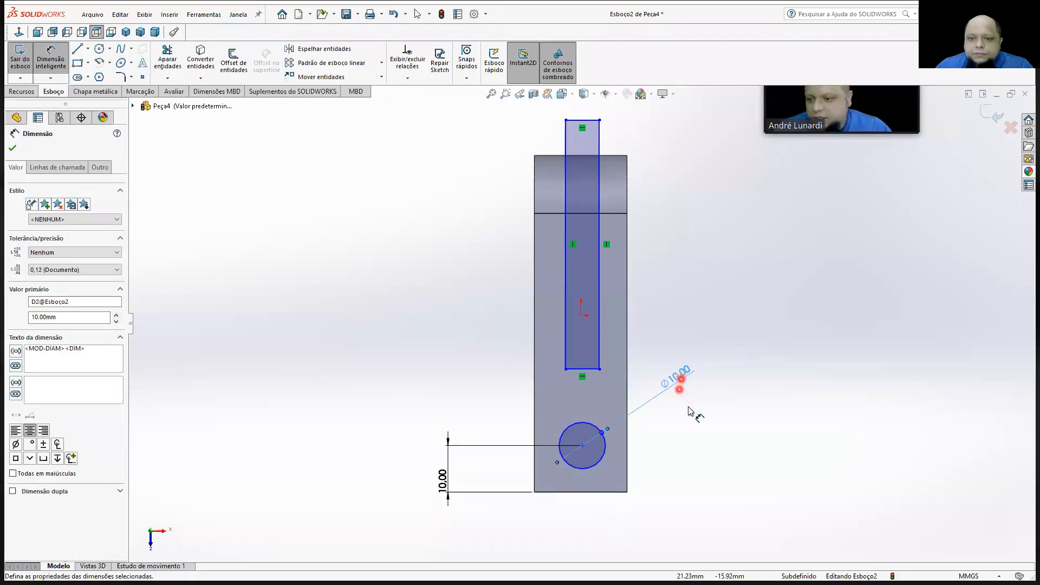
# Dimension the circle's centre 10 mm from the left long edge of the face
pyautogui.click(582, 448)
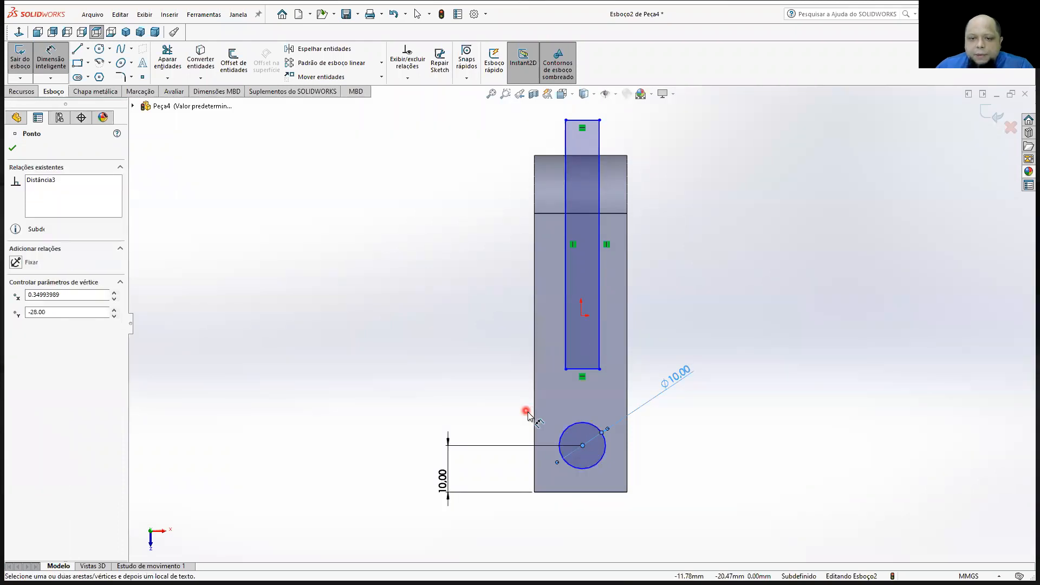
pyautogui.click(534, 417)
pyautogui.click(487, 405)
pyautogui.write('10')
pyautogui.press('Return')
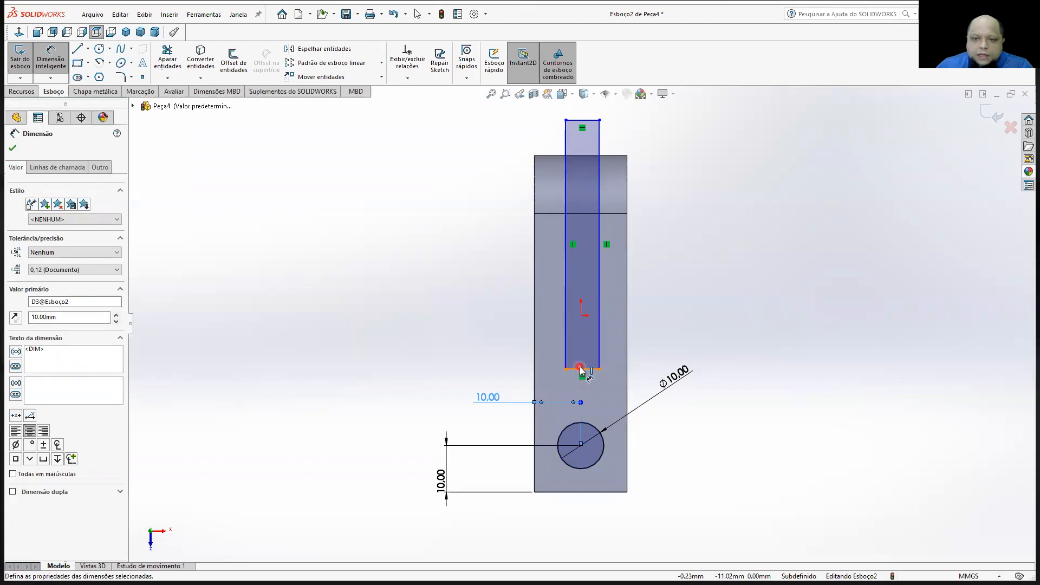
# Dimension the rectangle's width as 10 mm and its lower edge 30 mm from the line where the rounded end begins
pyautogui.click(433, 370)
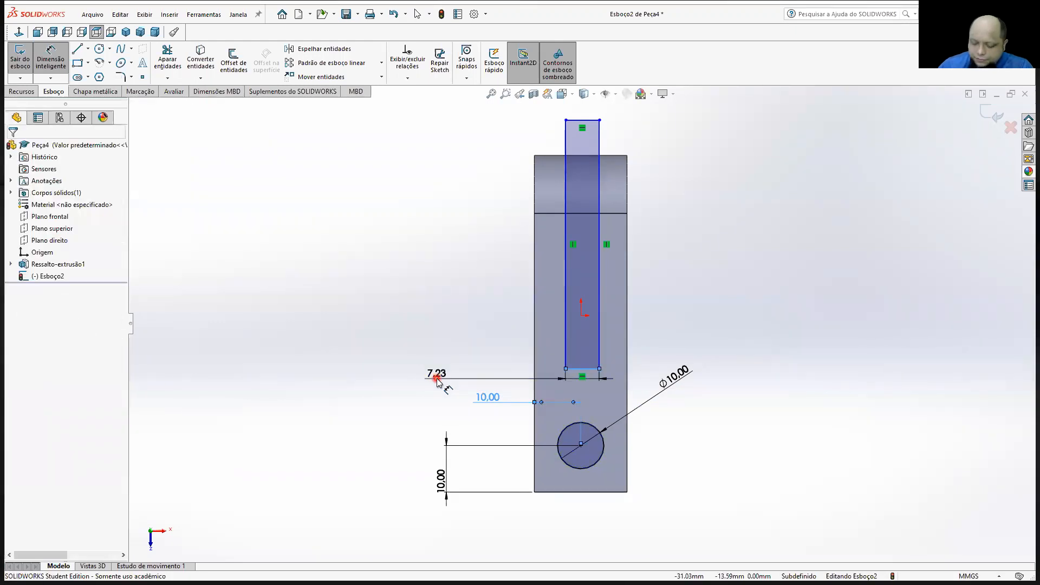
pyautogui.write('10')
pyautogui.press('Return')
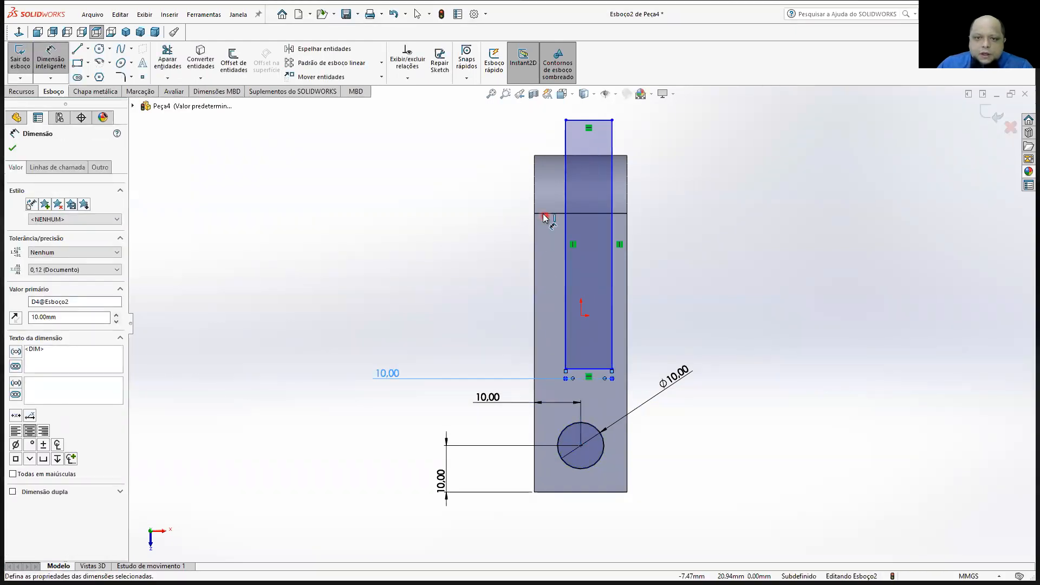
pyautogui.click(585, 369)
pyautogui.click(489, 292)
pyautogui.write('30')
pyautogui.press('Return')
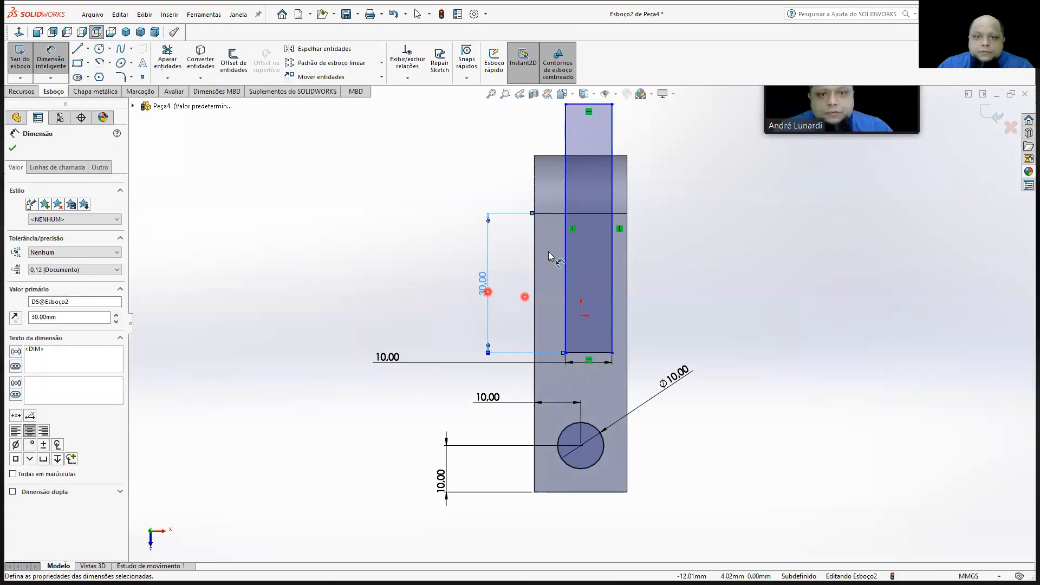
# Dimension the rectangle's left side 5 mm from the left long edge of the face
pyautogui.click(564, 238)
pyautogui.click(535, 230)
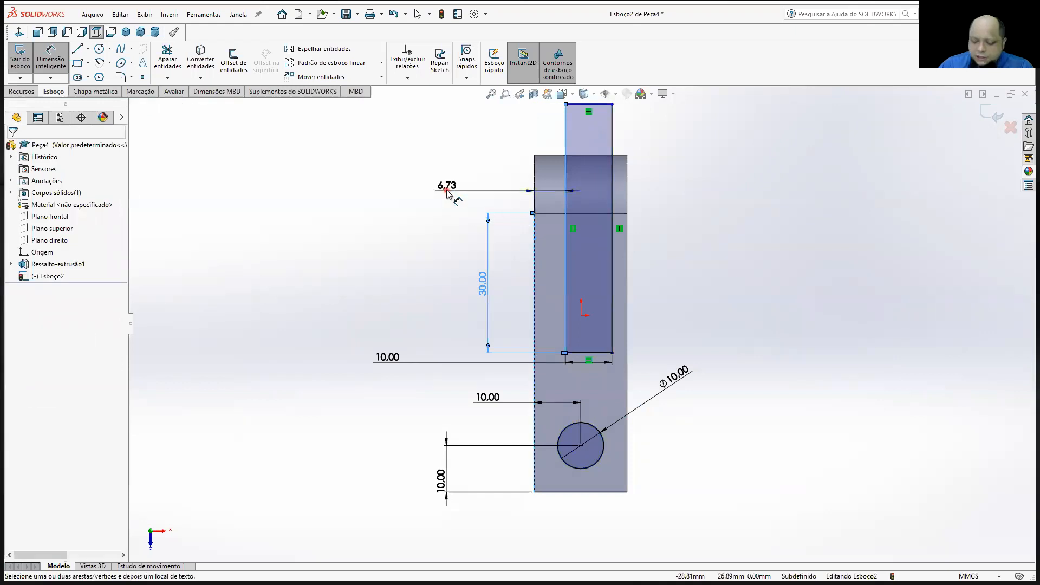
pyautogui.click(448, 193)
pyautogui.write('5')
pyautogui.press('Return')
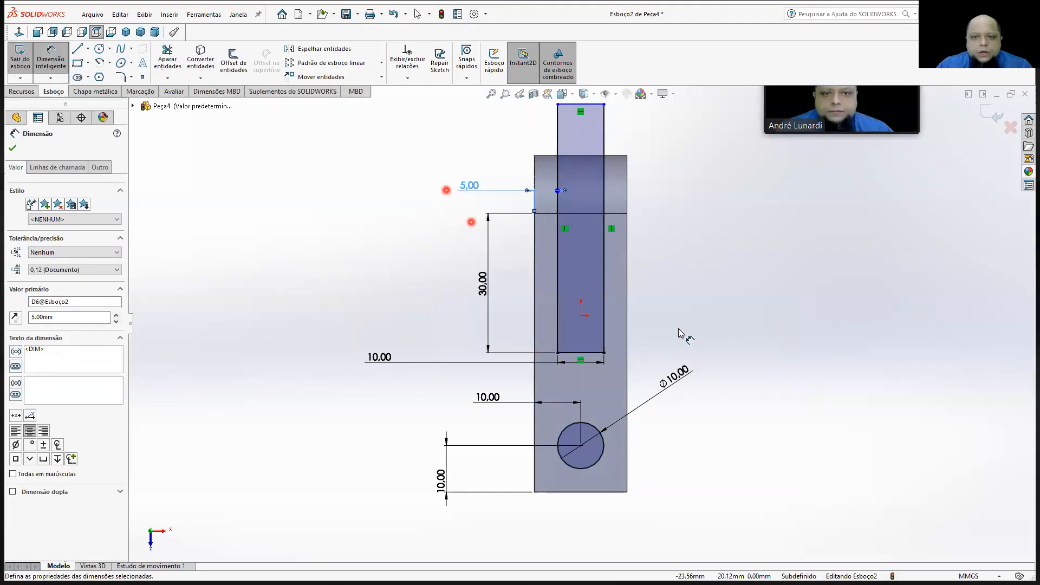
# Cut the rectangle and circle through the whole bracket with an extruded cut using the through-all (Passante) end condition
pyautogui.click(22, 91)
pyautogui.click(202, 59)
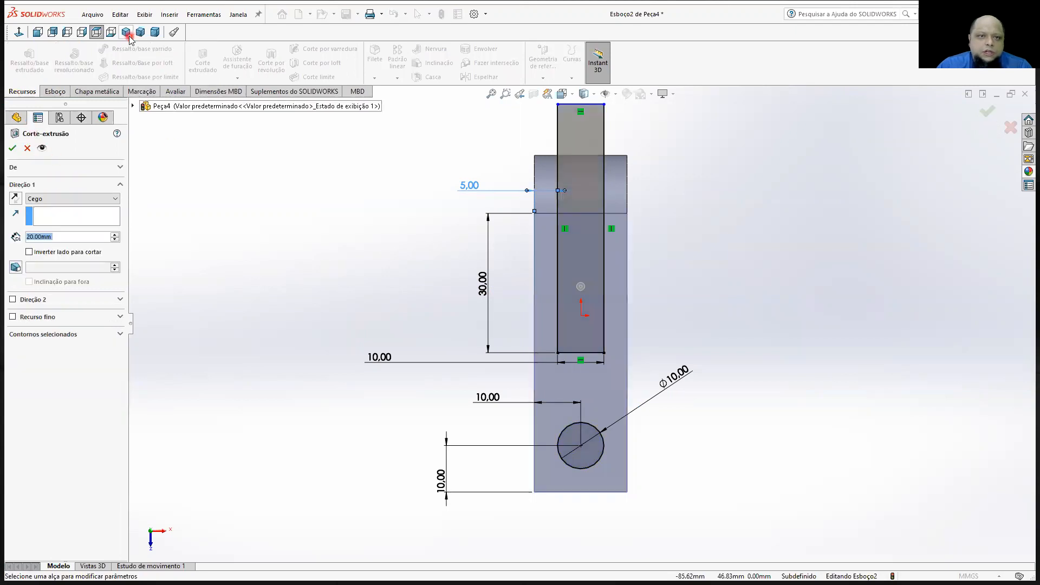
pyautogui.click(126, 32)
pyautogui.click(76, 199)
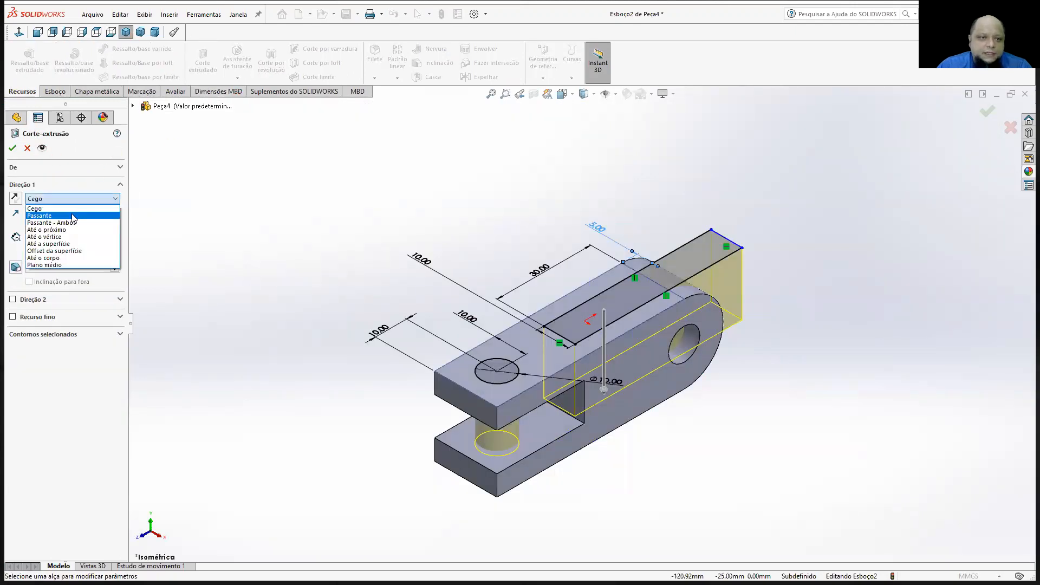
pyautogui.click(44, 216)
pyautogui.click(13, 148)
pyautogui.click(480, 149)
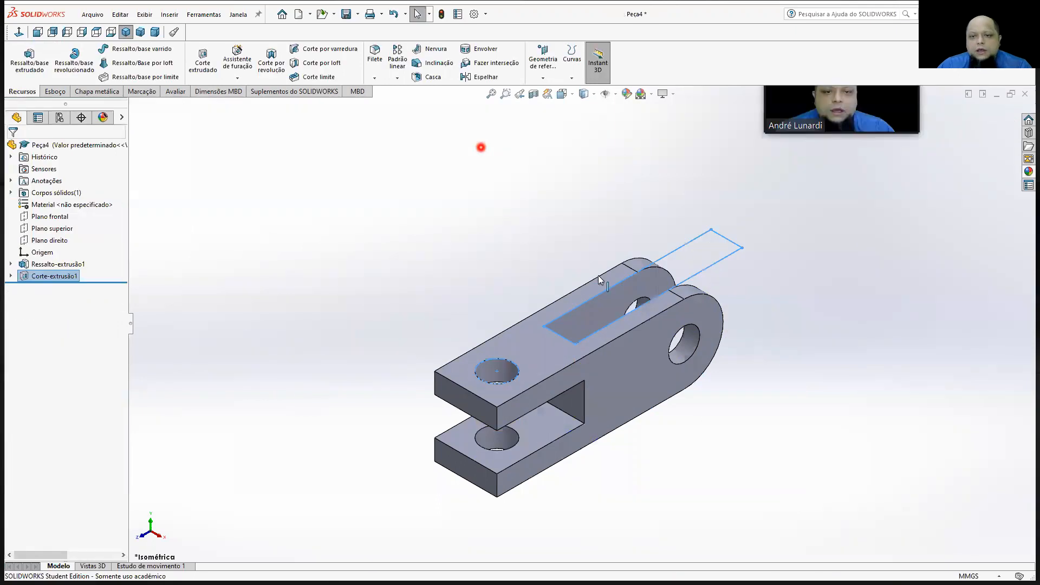
pyautogui.scroll(-2, 662, 370)
pyautogui.scroll(2, 505, 463)
pyautogui.scroll(-1, 503, 464)
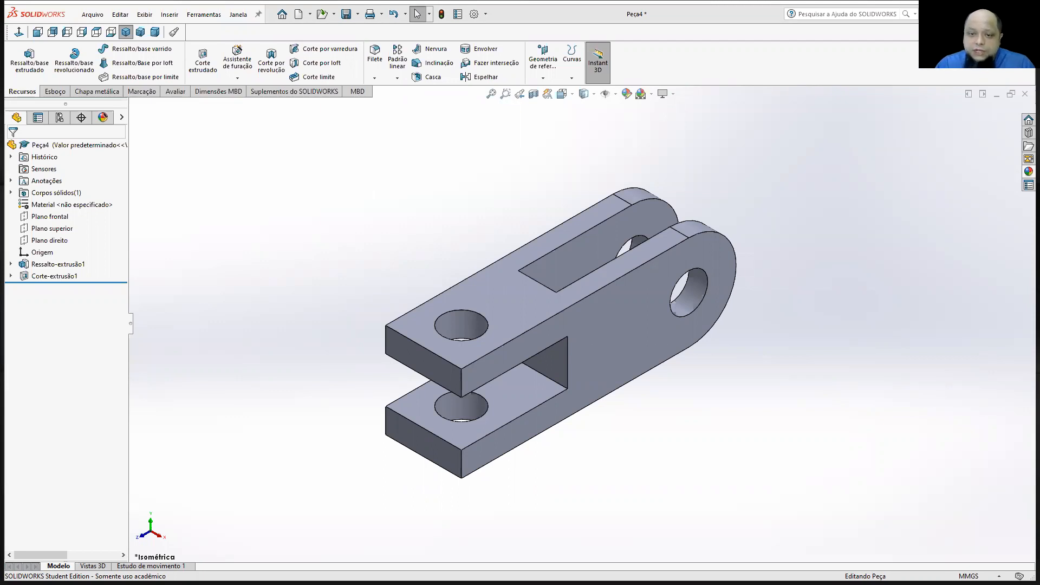
pyautogui.click(671, 336)
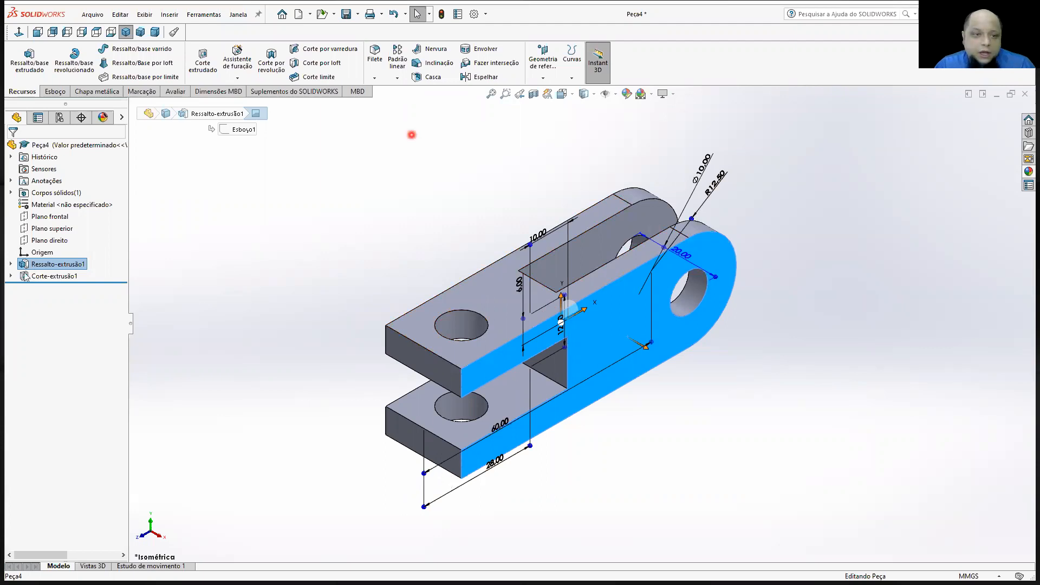
pyautogui.click(220, 248)
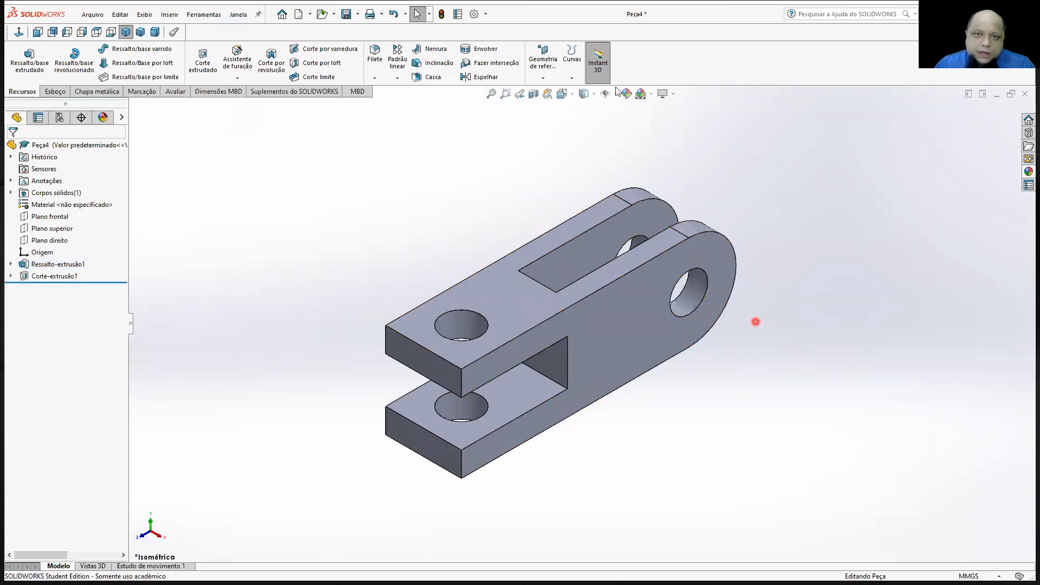
# Fillet the four vertical corner edges at the ends of both fork arms with a 10 mm radius
pyautogui.click(375, 54)
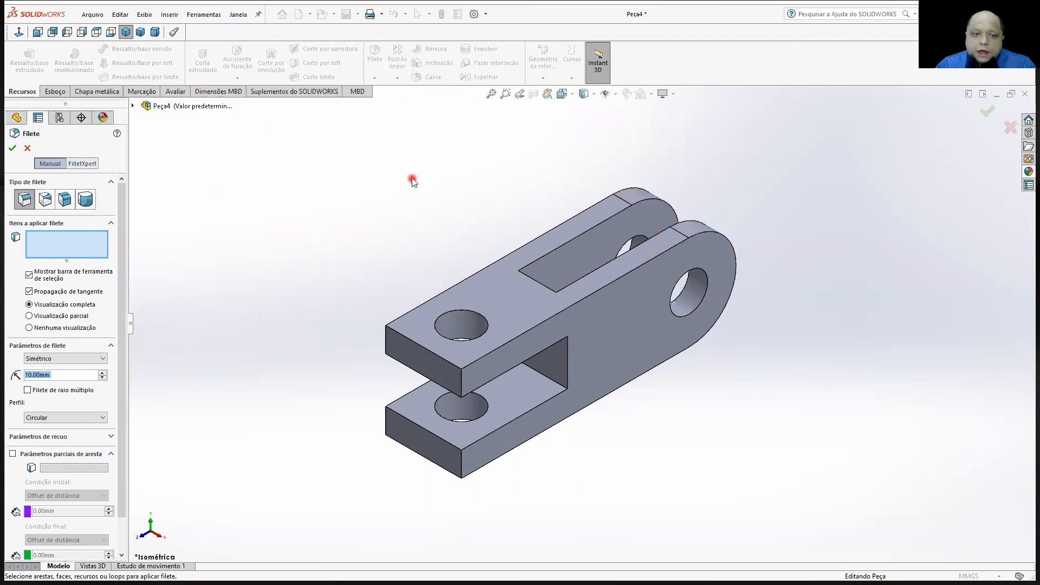
pyautogui.click(461, 382)
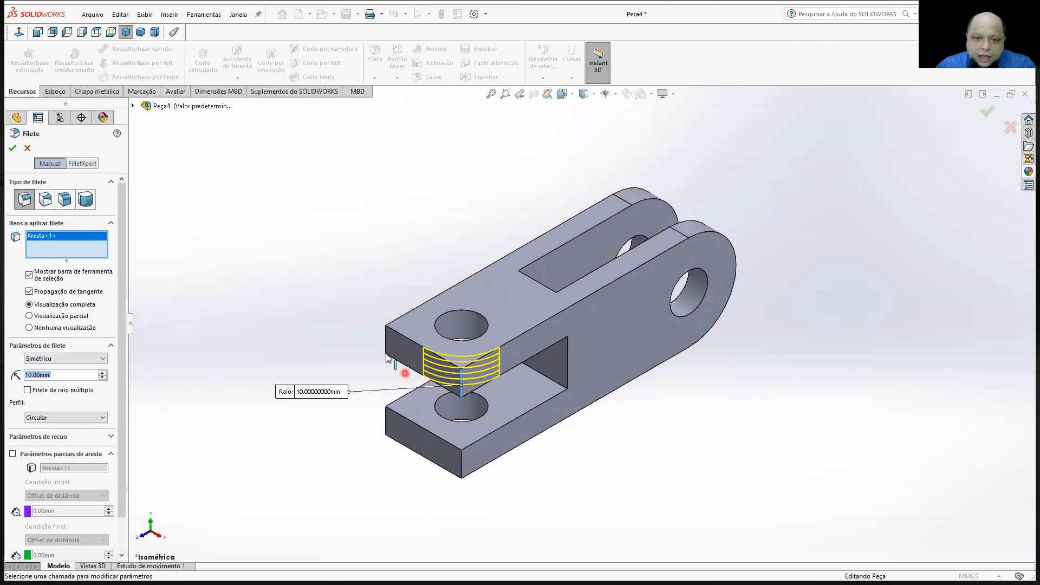
pyautogui.click(386, 341)
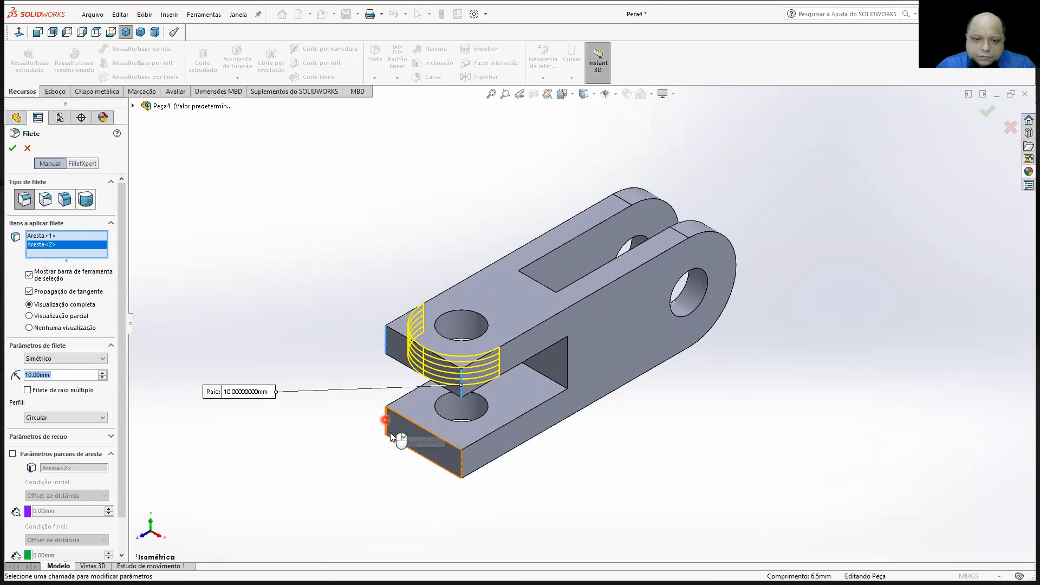
pyautogui.click(386, 430)
pyautogui.click(428, 446)
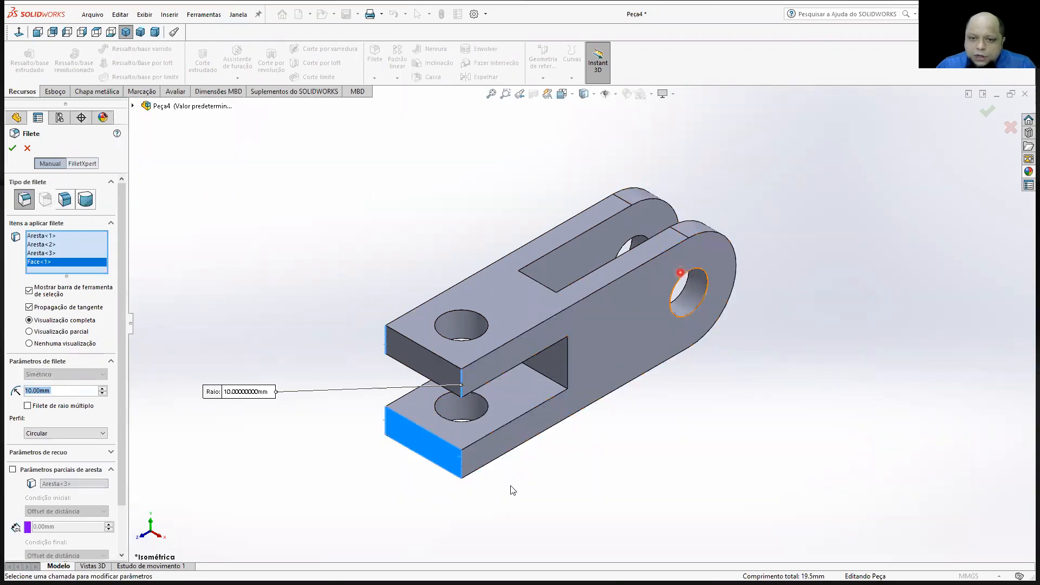
pyautogui.click(431, 454)
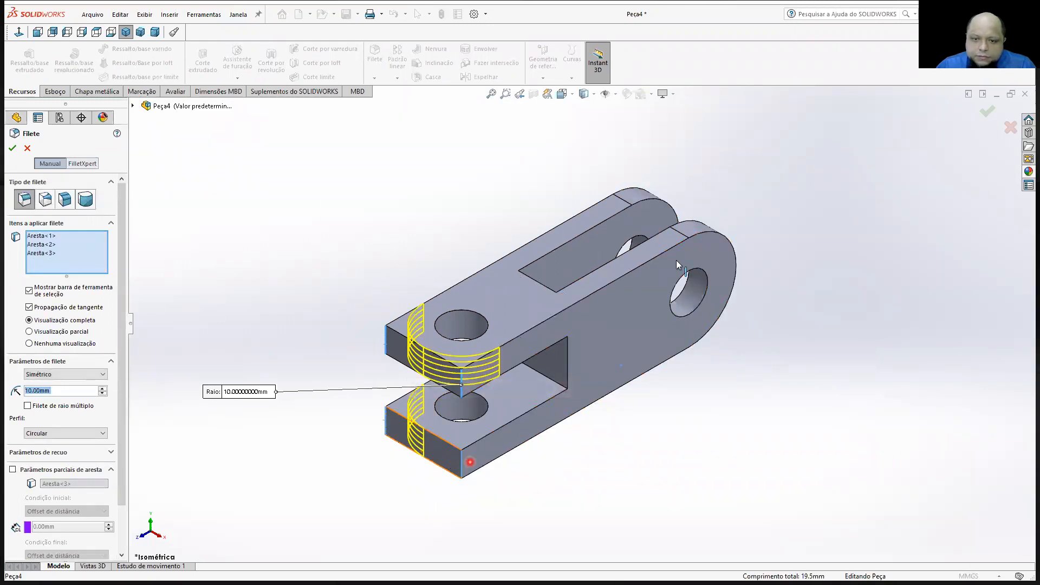
pyautogui.click(469, 462)
pyautogui.click(12, 148)
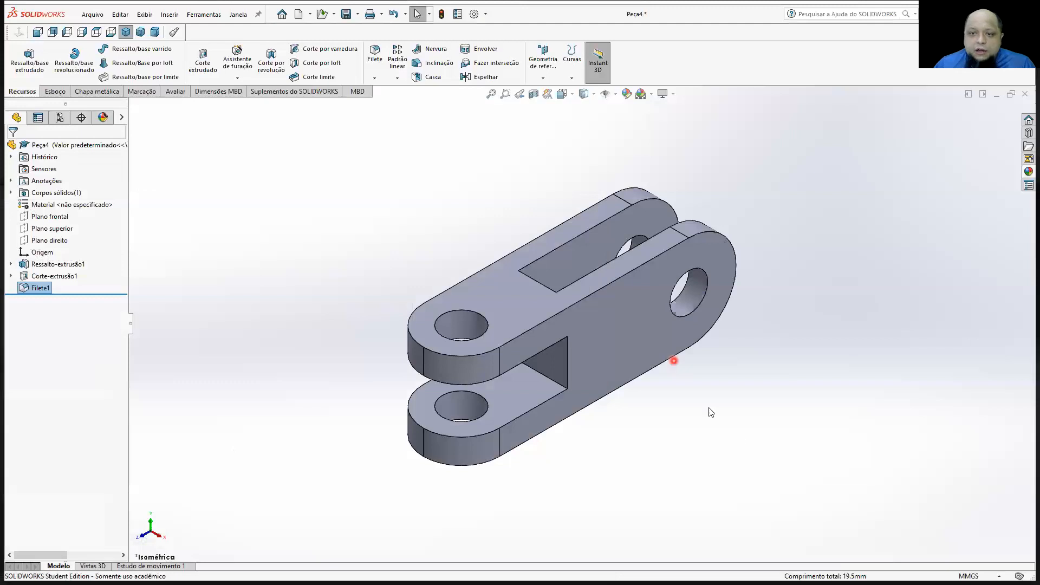
# Try to delete the whole bracket geometry directly from the model view
pyautogui.moveTo(791, 482); pyautogui.dragTo(367, 181)
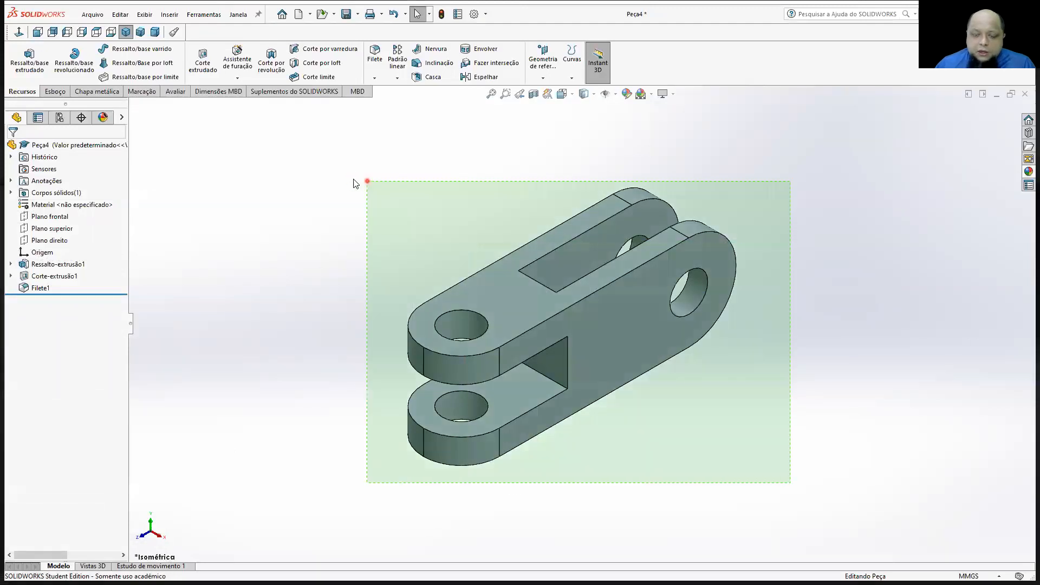
pyautogui.press('Delete')
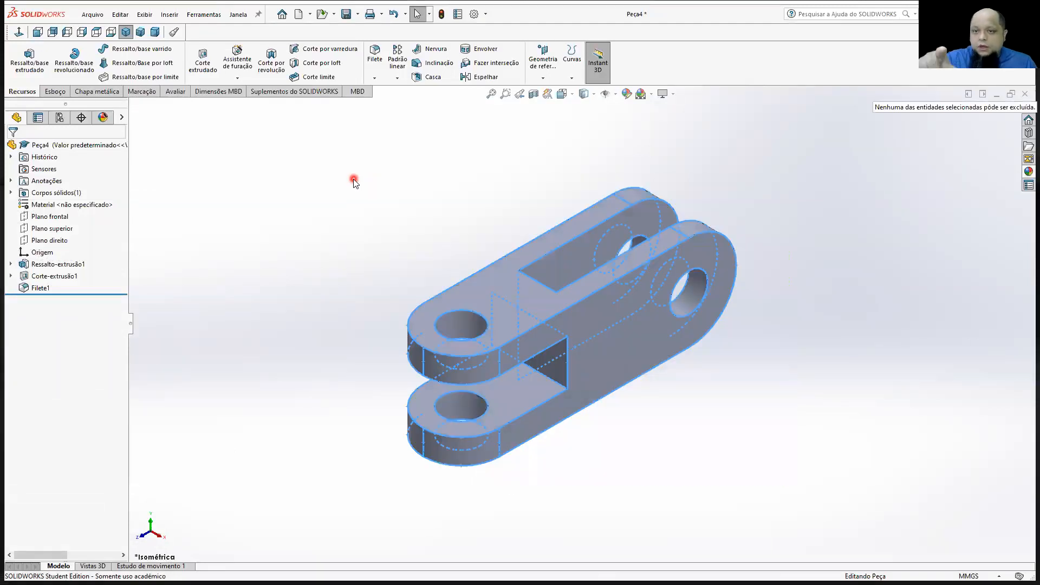
pyautogui.click(801, 272)
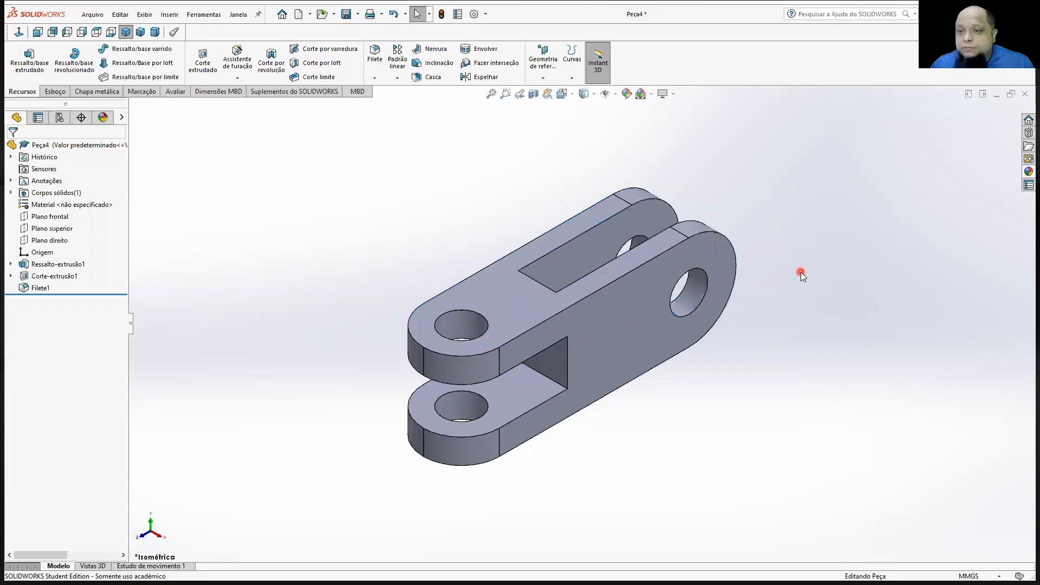
# Close the bracket part and create a new part document
pyautogui.click(1026, 96)
pyautogui.click(465, 317)
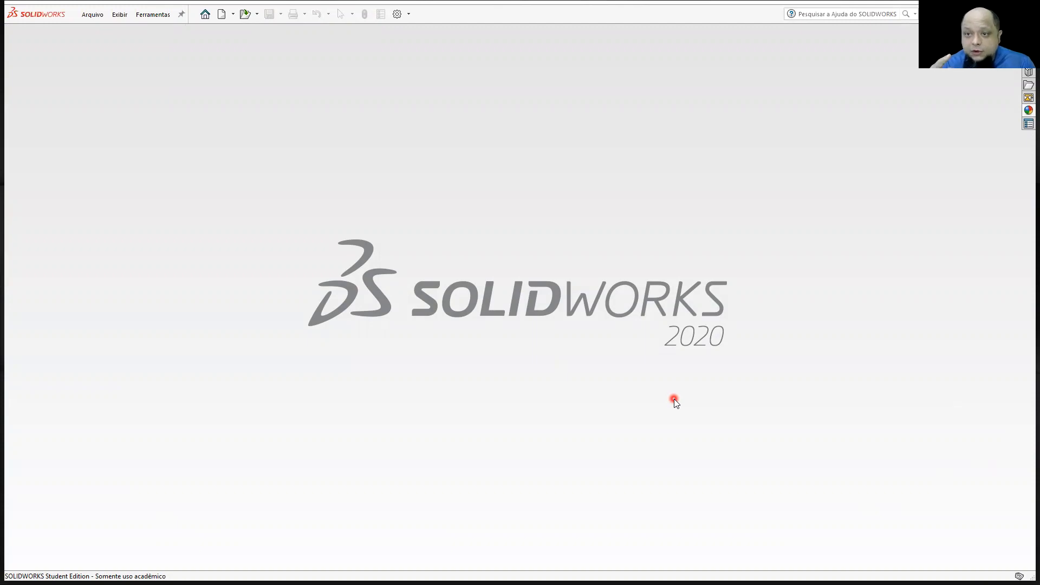
pyautogui.click(222, 14)
pyautogui.click(538, 455)
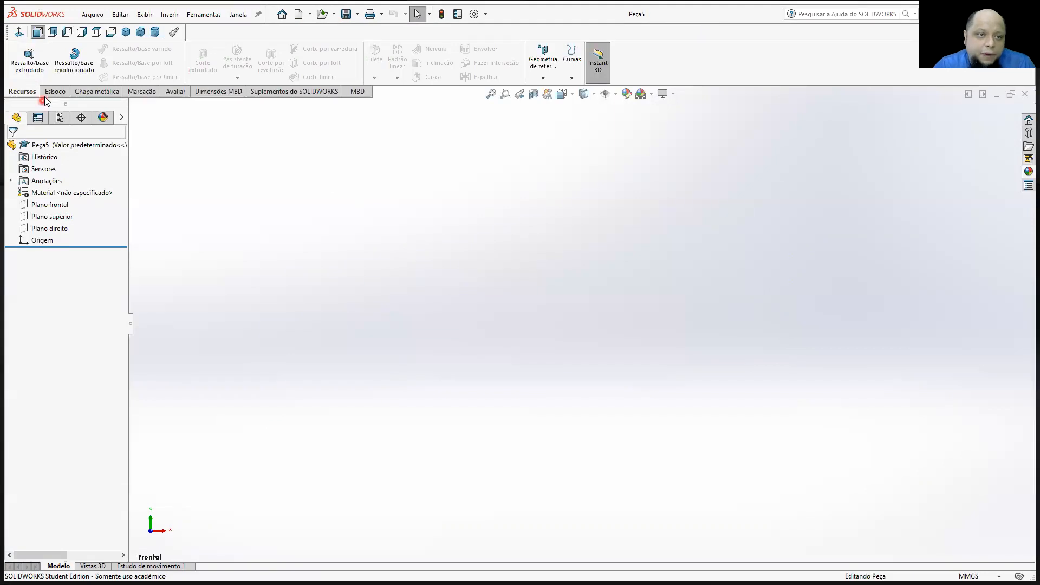
# Start a sketch on the top plane (Plano superior) of the new part
pyautogui.click(31, 71)
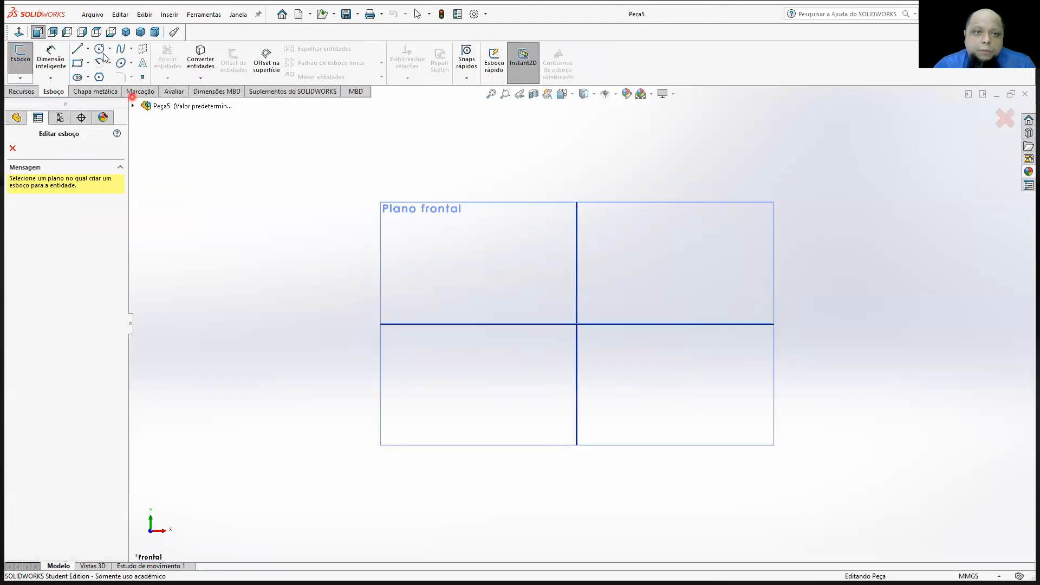
pyautogui.click(141, 32)
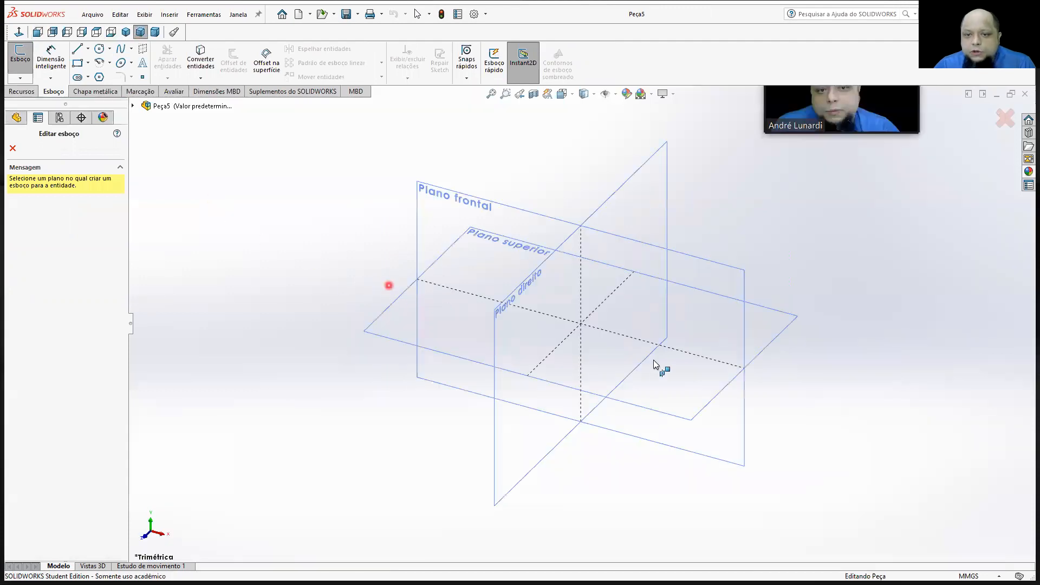
pyautogui.click(666, 379)
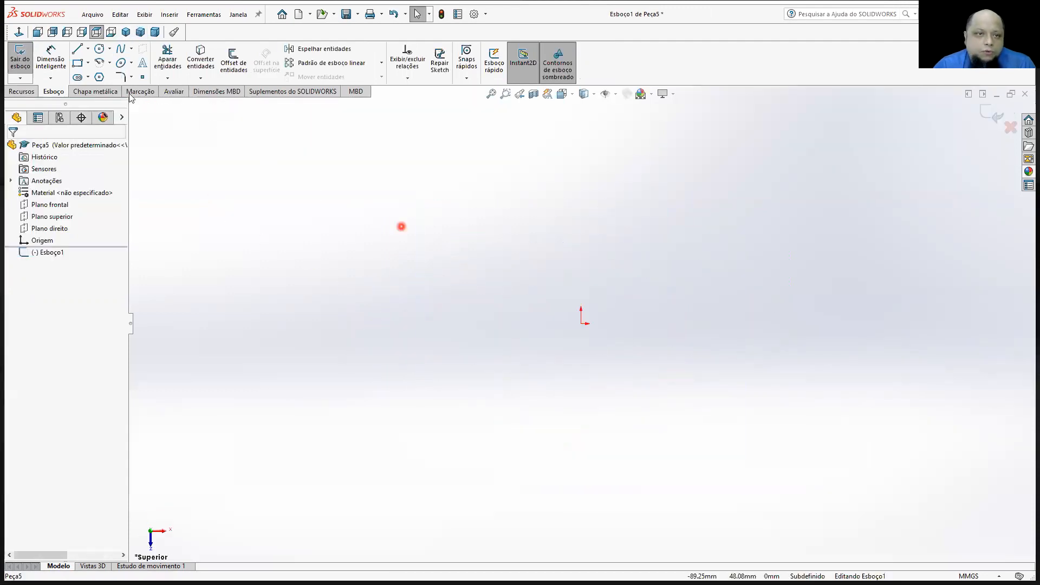
# Sketch a circle centred on the origin and set its diameter to 20 mm
pyautogui.click(99, 52)
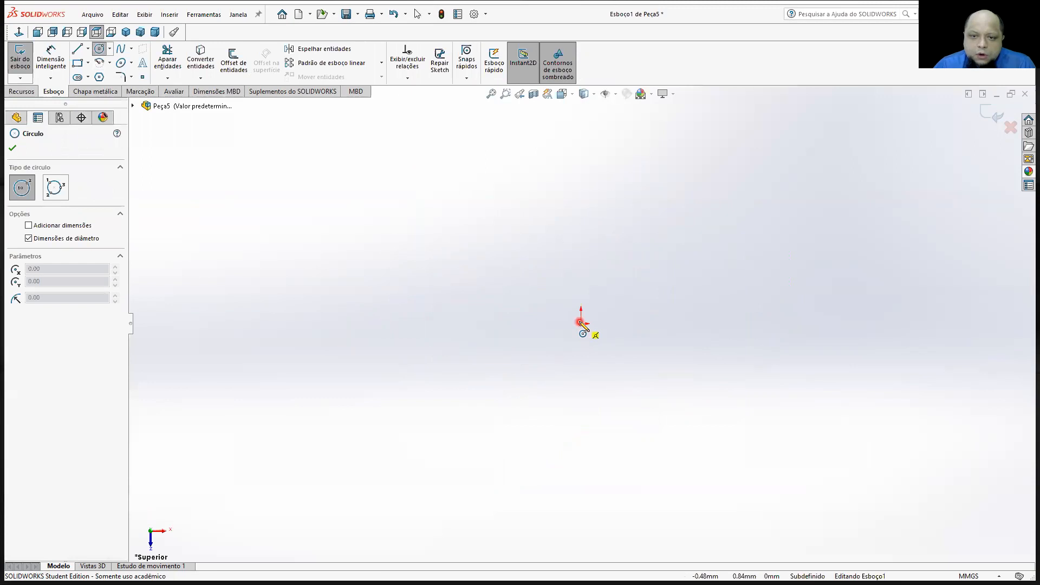
pyautogui.moveTo(582, 325)
pyautogui.mouseDown()
pyautogui.moveTo(580, 198)
pyautogui.moveTo(558, 195)
pyautogui.mouseUp()
pyautogui.click(51, 55)
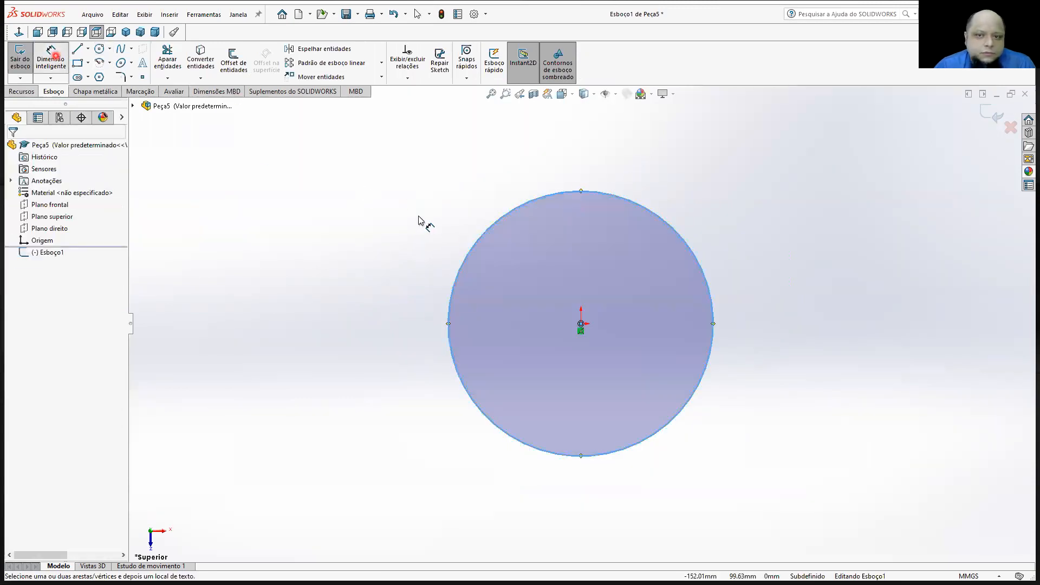
pyautogui.click(470, 247)
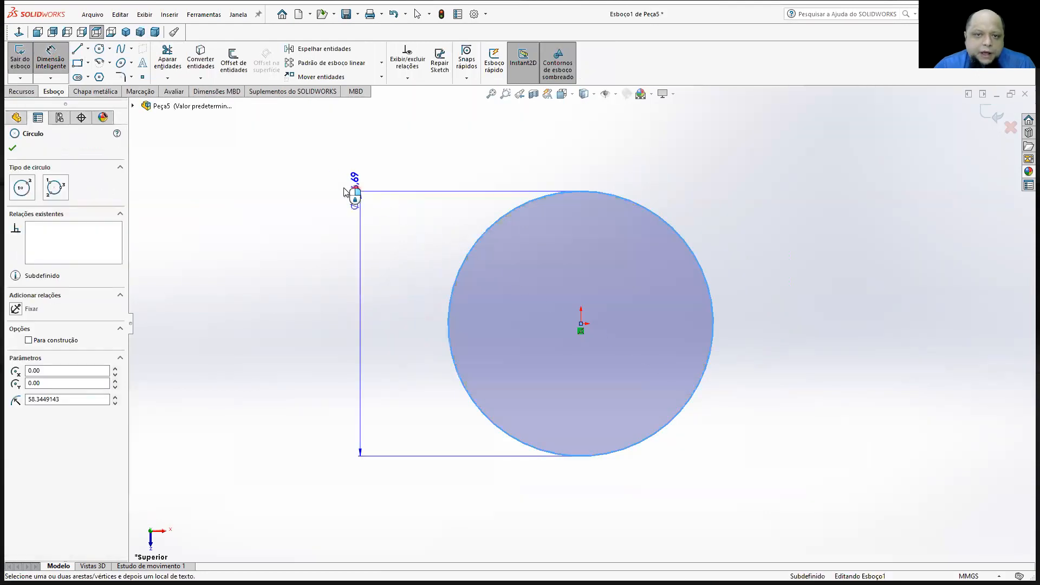
pyautogui.click(347, 187)
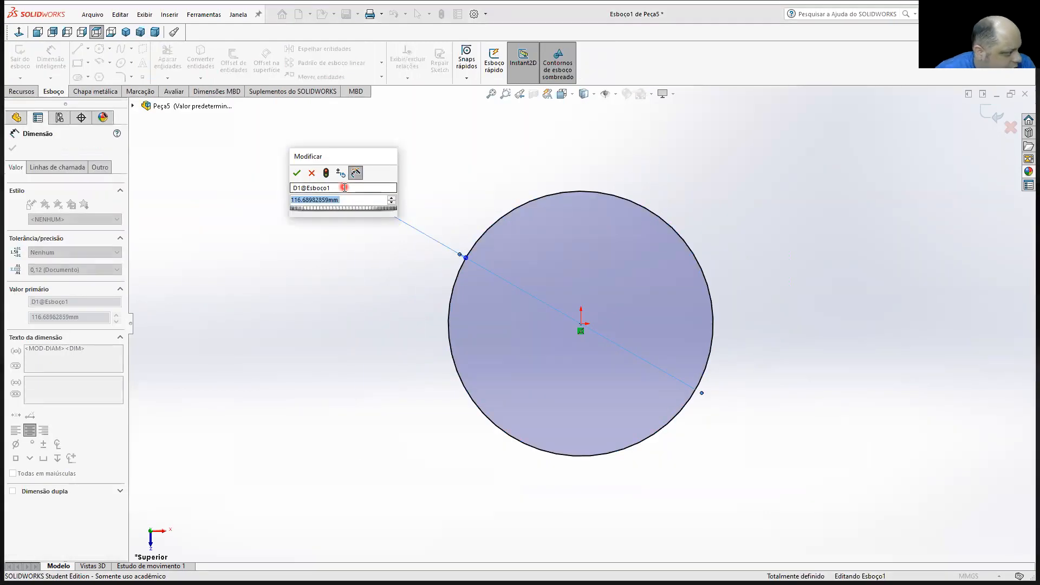
pyautogui.write('20')
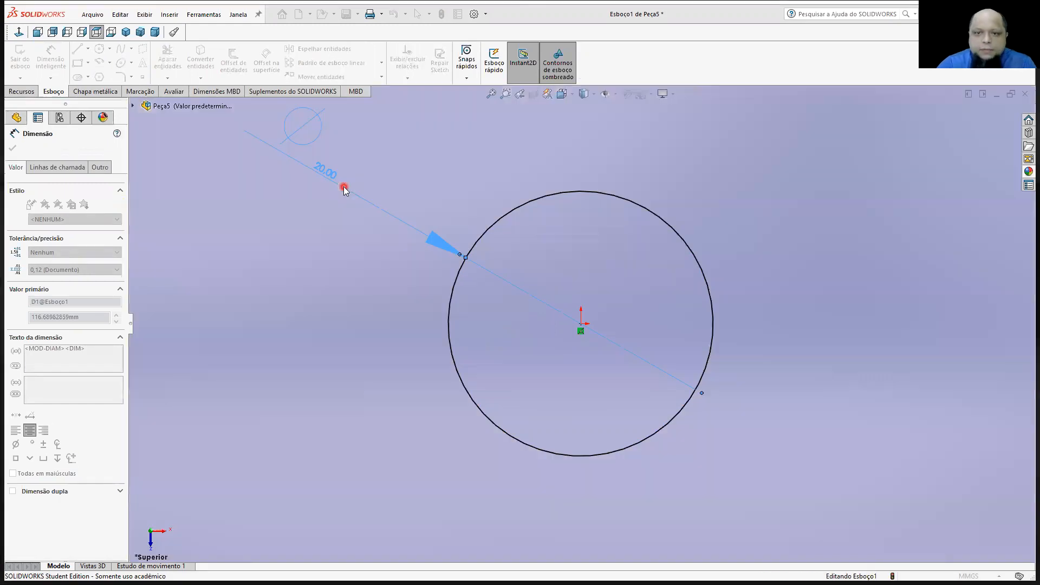
pyautogui.press('Return')
pyautogui.click(336, 208)
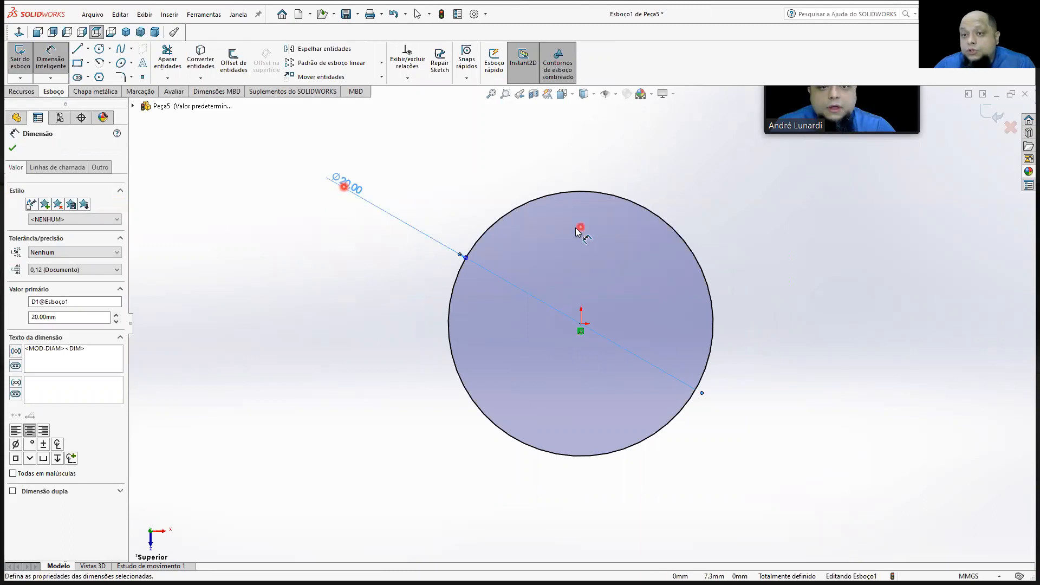
# Draw a vertical line across the circle's full diameter and trim away the left half of the circle
pyautogui.click(78, 50)
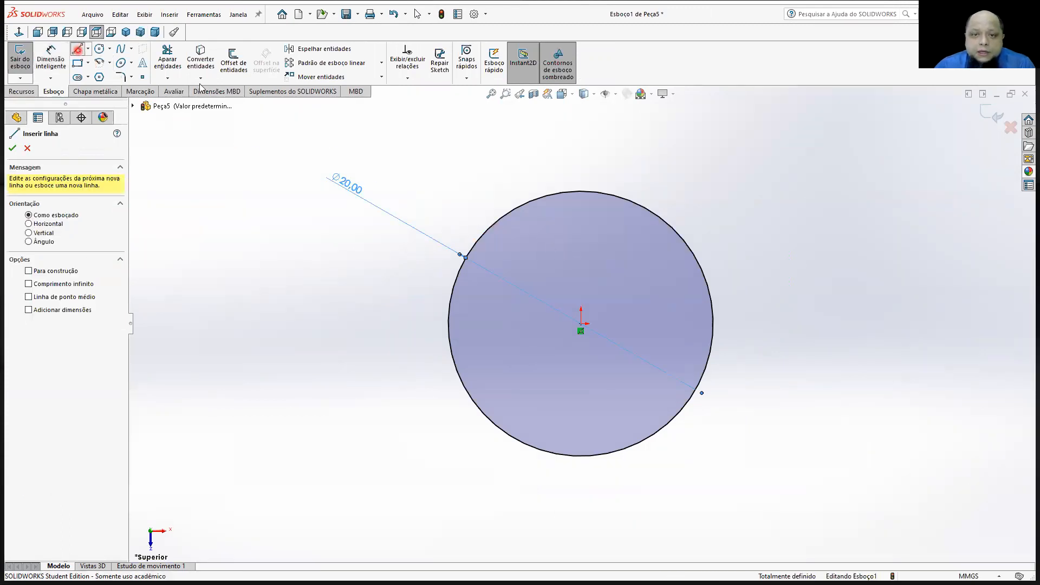
pyautogui.click(581, 192)
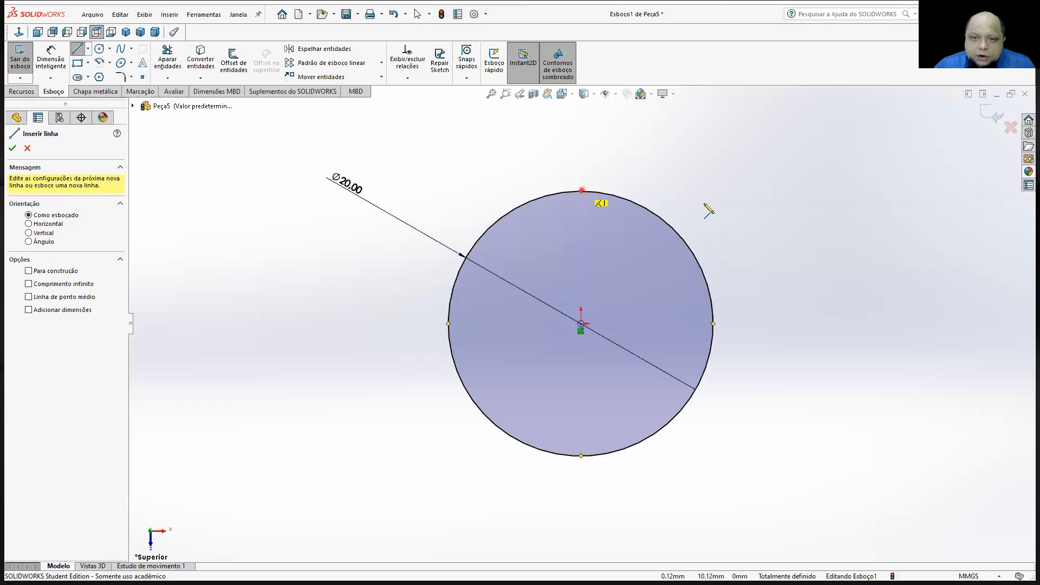
pyautogui.click(581, 456)
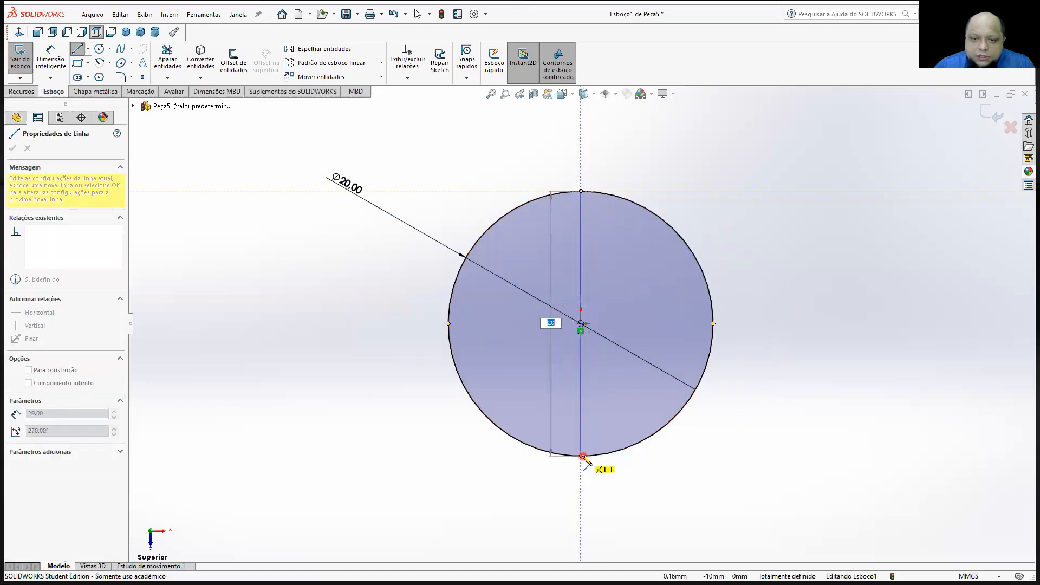
pyautogui.click(582, 456)
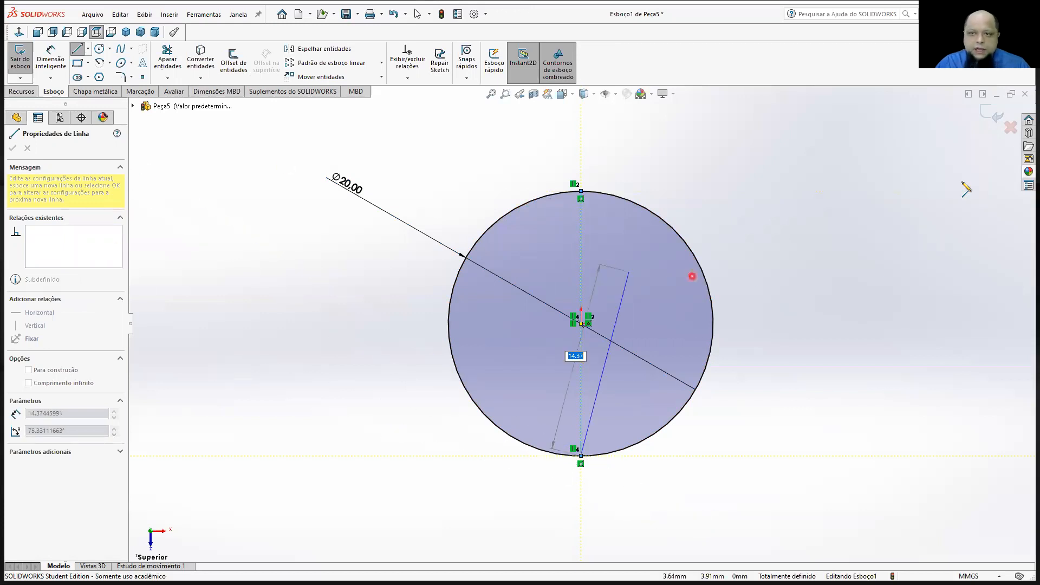
pyautogui.press('Escape')
pyautogui.click(847, 294)
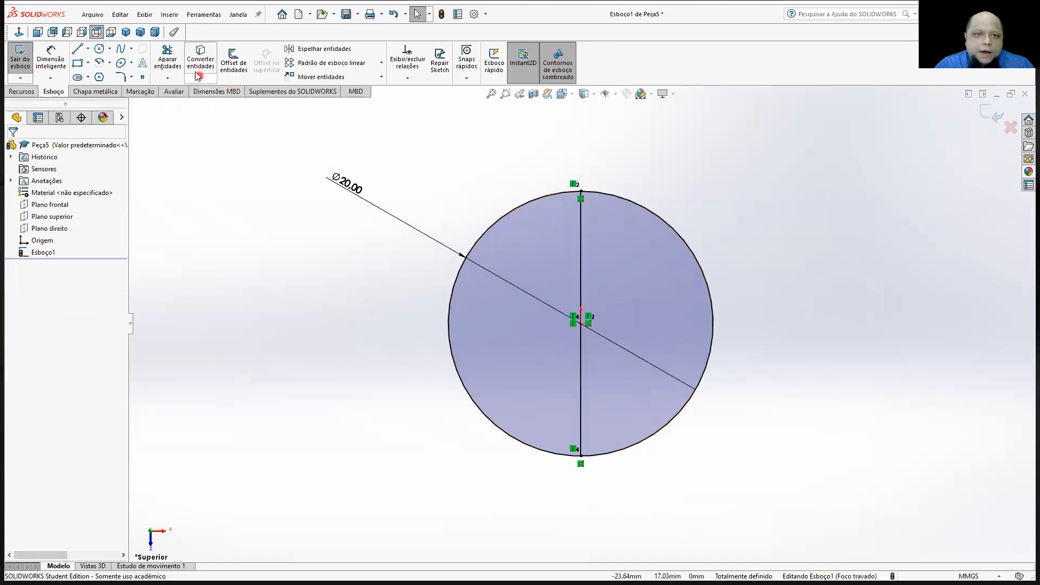
pyautogui.click(175, 65)
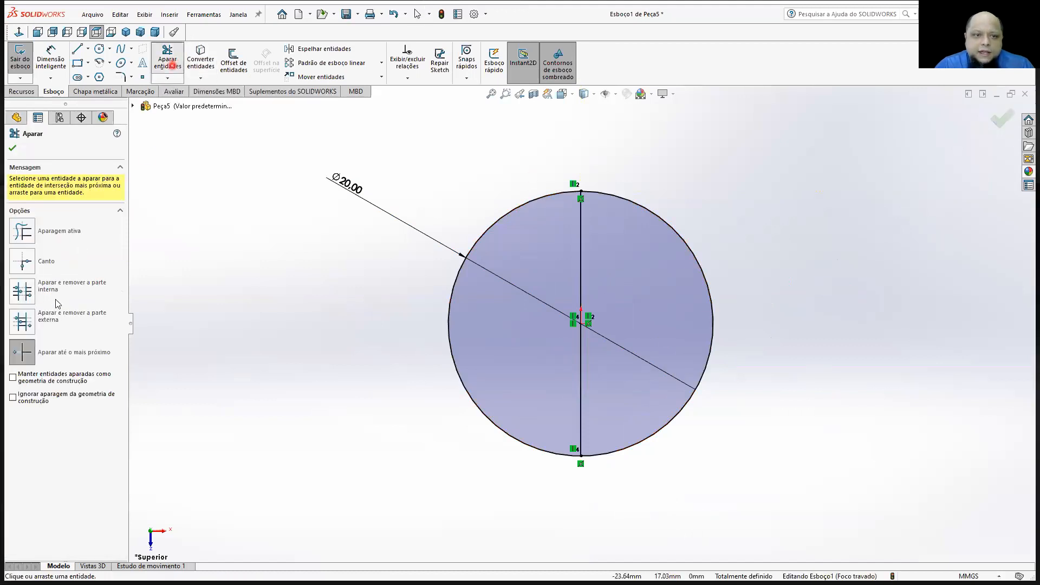
pyautogui.click(490, 224)
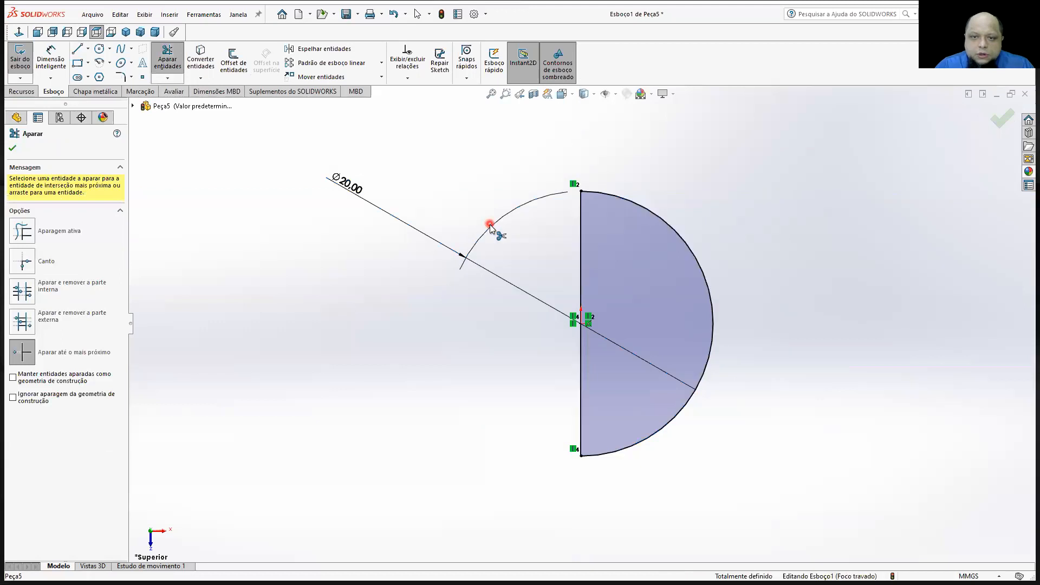
# Revolve the half-circle profile 360° about its straight vertical edge to make a solid sphere
pyautogui.moveTo(799, 383)
pyautogui.mouseDown(button='middle')
pyautogui.moveTo(787, 284)
pyautogui.moveTo(827, 264)
pyautogui.moveTo(803, 256)
pyautogui.mouseUp(button='middle')
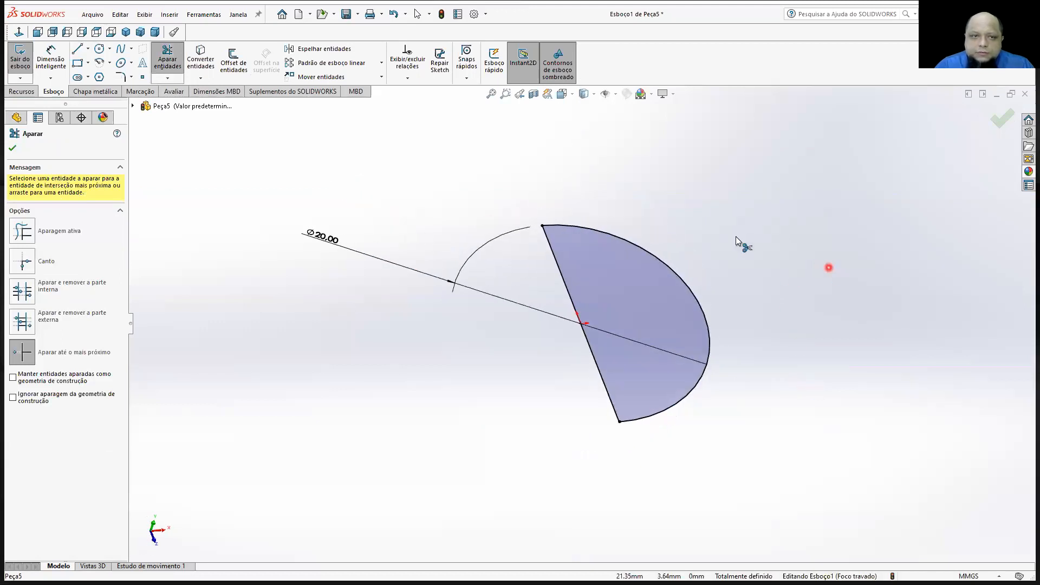
pyautogui.click(21, 91)
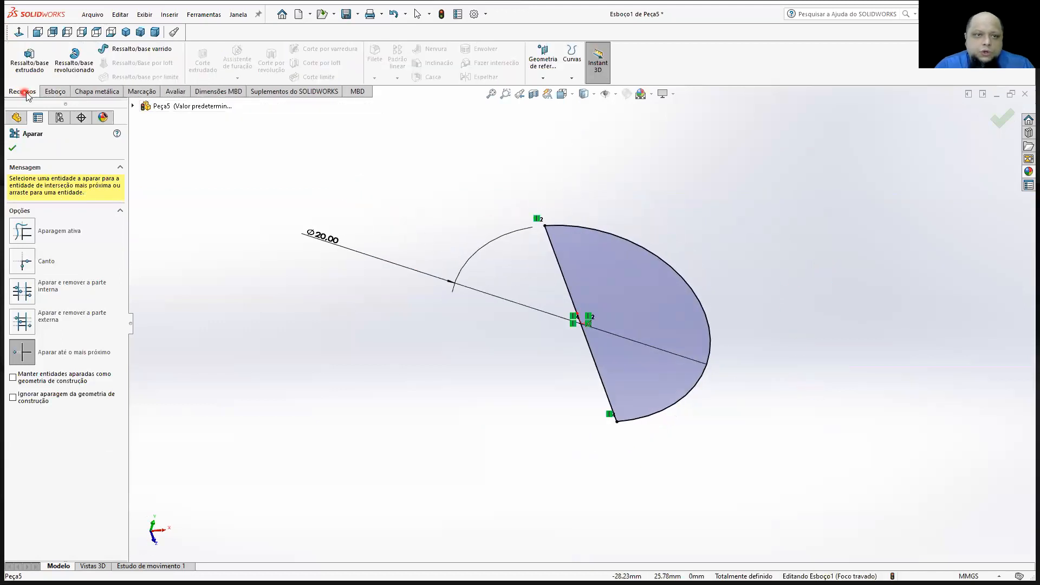
pyautogui.click(68, 67)
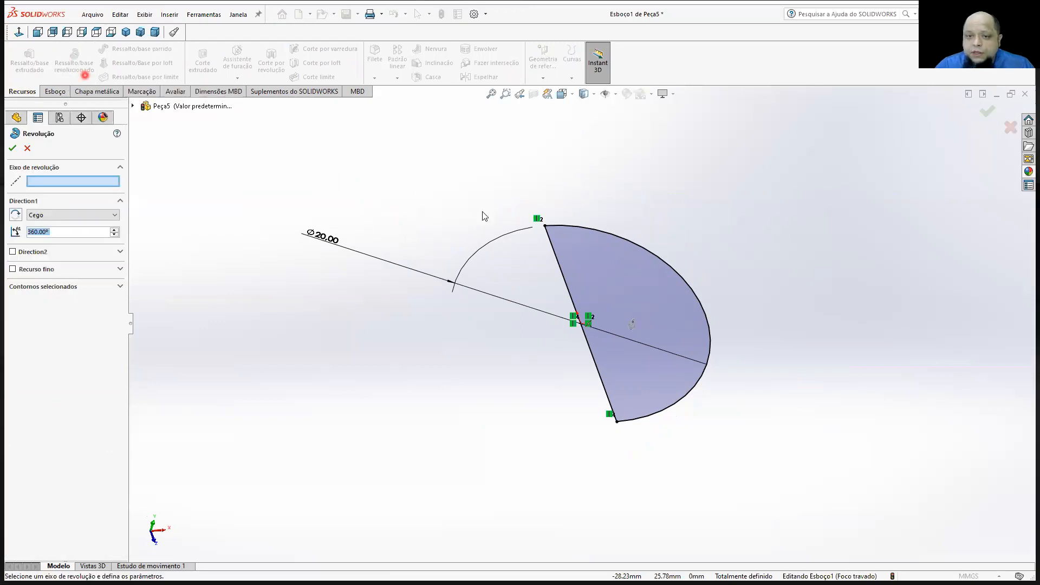
pyautogui.click(558, 269)
pyautogui.moveTo(597, 432); pyautogui.dragTo(593, 345, button='middle')
pyautogui.click(12, 148)
pyautogui.click(332, 267)
pyautogui.moveTo(332, 267)
pyautogui.mouseDown(button='middle')
pyautogui.moveTo(417, 304)
pyautogui.moveTo(487, 275)
pyautogui.moveTo(400, 239)
pyautogui.moveTo(339, 278)
pyautogui.moveTo(309, 251)
pyautogui.moveTo(363, 261)
pyautogui.mouseUp(button='middle')
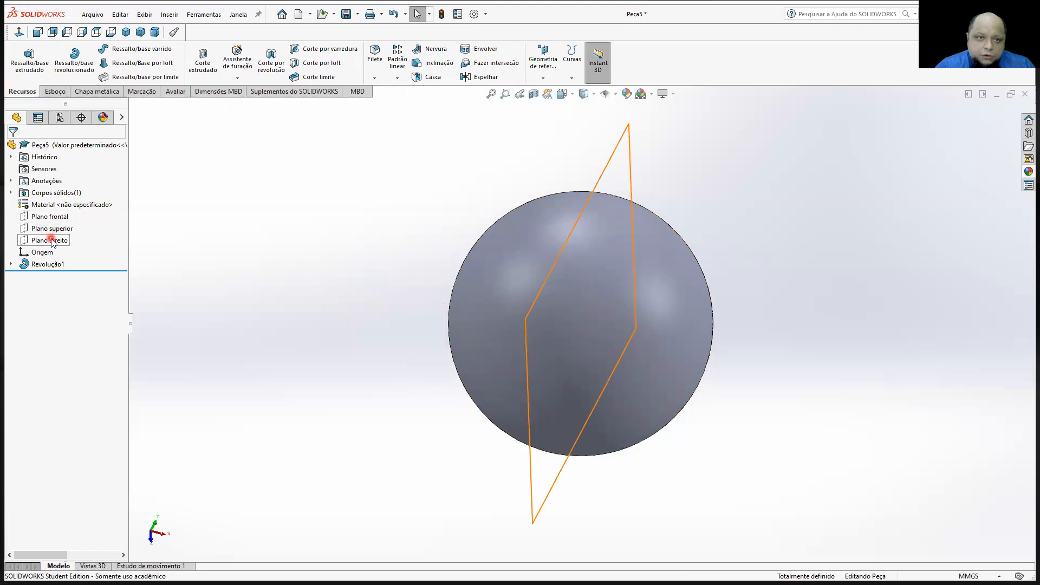
# Start a sketch on the right plane (Plano direito) and draw a circle about 8.1 mm in diameter centred on the origin
pyautogui.click(125, 32)
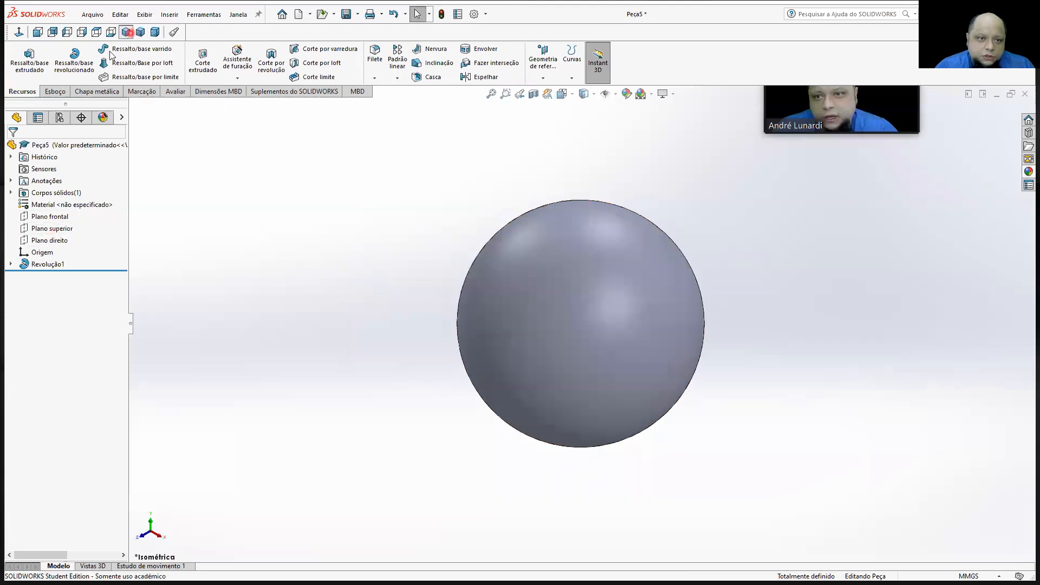
pyautogui.click(56, 243)
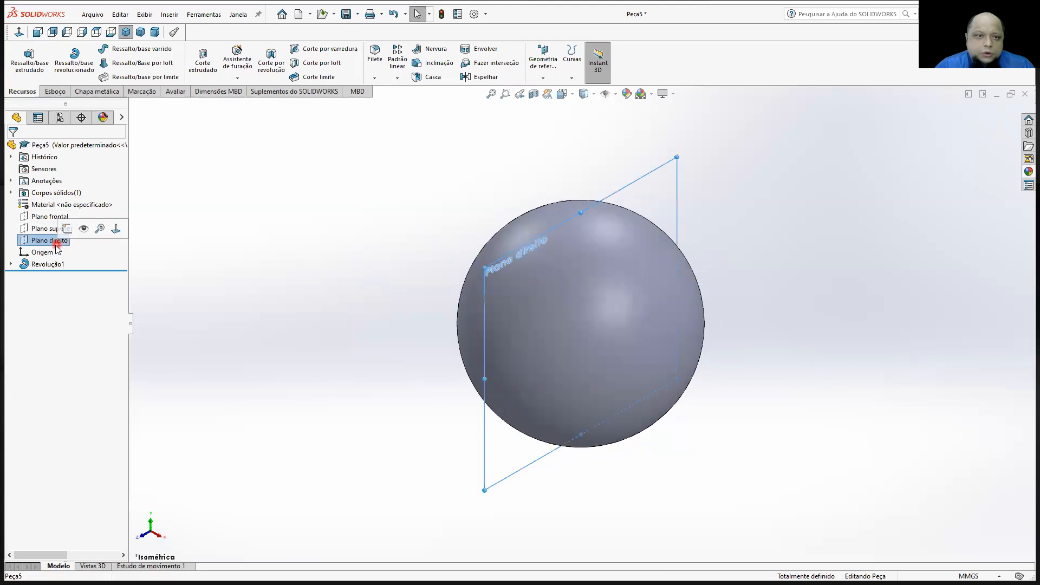
pyautogui.click(21, 33)
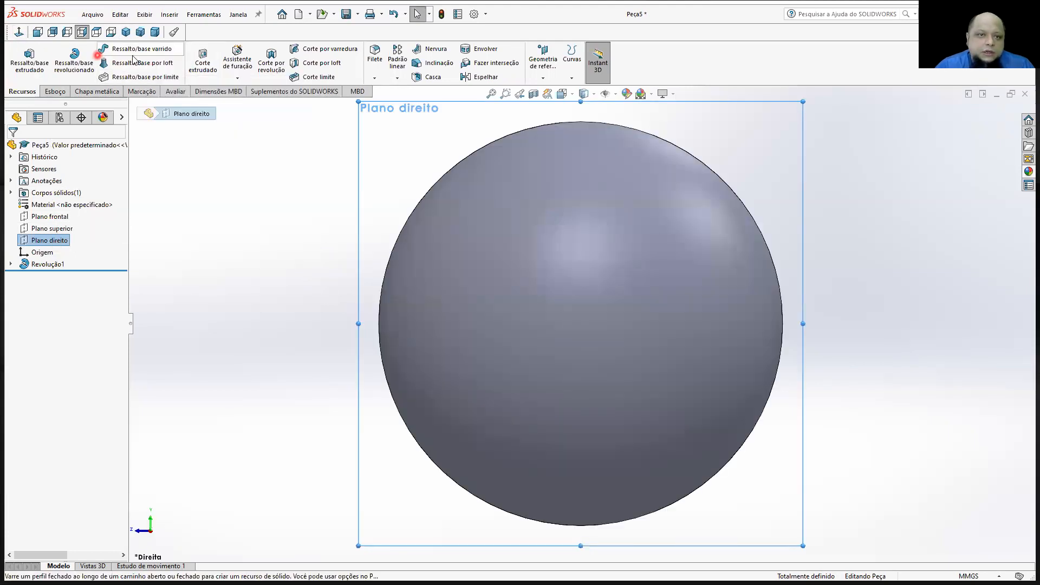
pyautogui.click(205, 66)
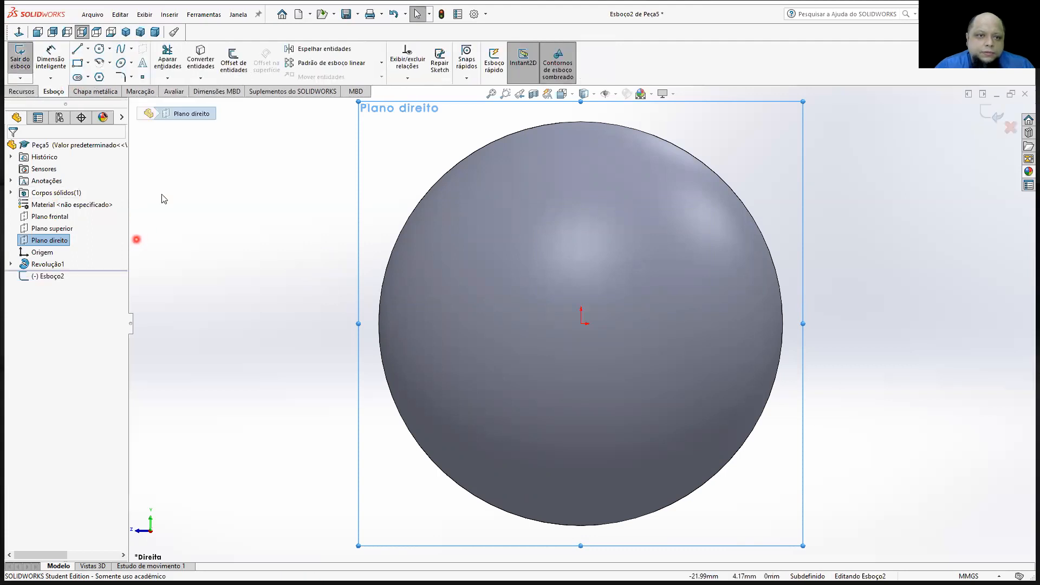
pyautogui.click(99, 49)
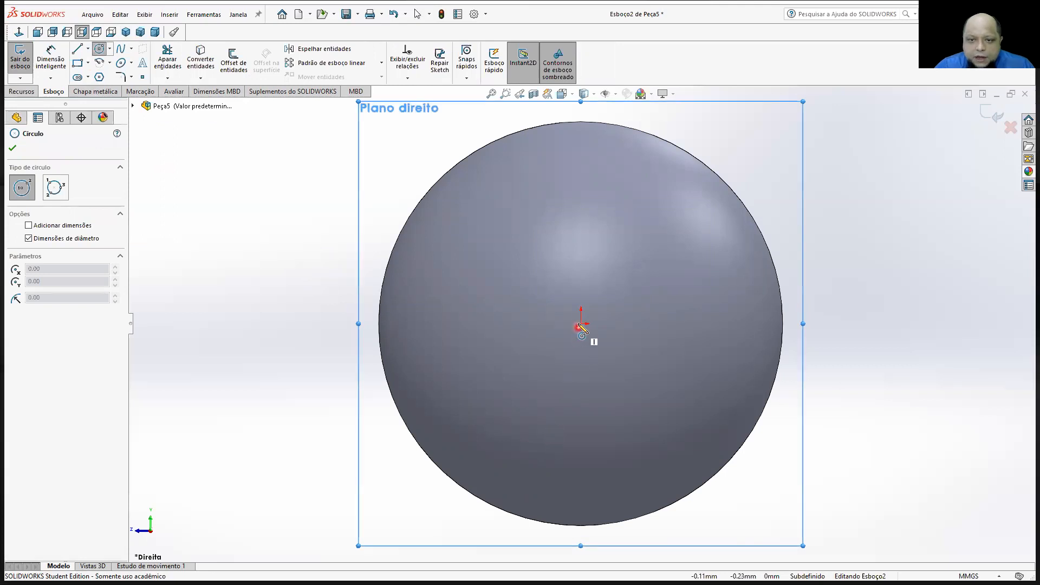
pyautogui.moveTo(582, 324); pyautogui.dragTo(660, 304)
# Dimension the diameter of the circle on the right plane as 2 mm
pyautogui.click(51, 56)
pyautogui.click(652, 277)
pyautogui.click(823, 198)
pyautogui.write('2')
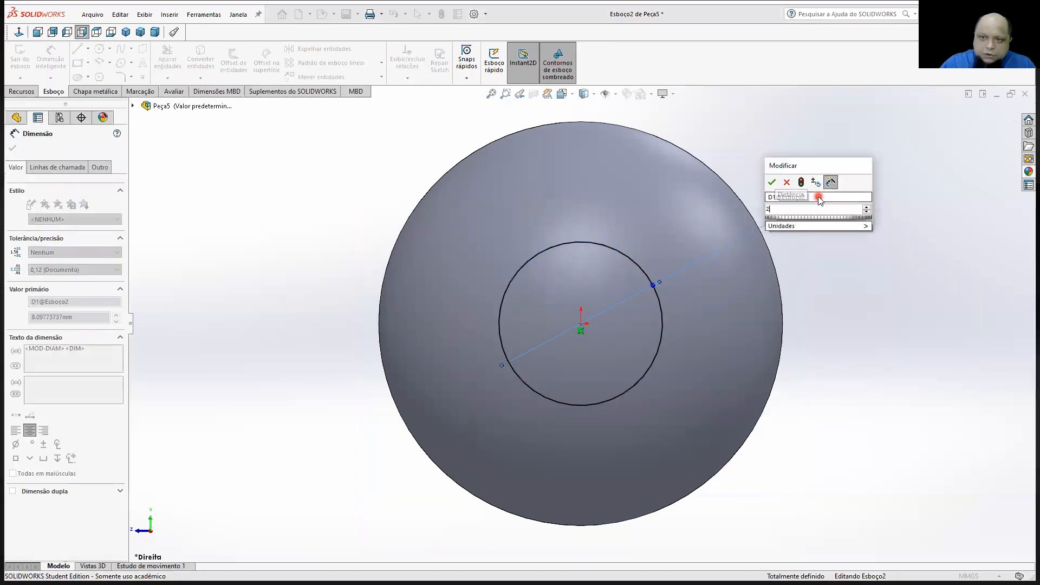
pyautogui.click(867, 287)
pyautogui.click(817, 203)
pyautogui.click(846, 262)
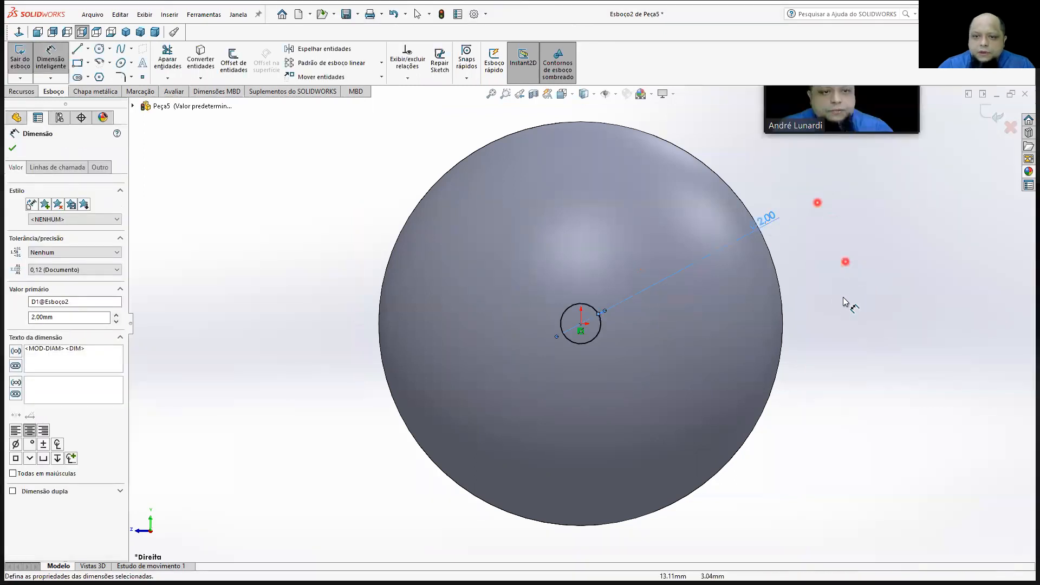
# Cut-extrude the 2 mm circle through the whole sphere in both directions using the Passante - Ambos end condition
pyautogui.moveTo(863, 313)
pyautogui.mouseDown(button='middle')
pyautogui.moveTo(838, 294)
pyautogui.moveTo(733, 281)
pyautogui.moveTo(695, 301)
pyautogui.moveTo(792, 332)
pyautogui.moveTo(811, 365)
pyautogui.moveTo(733, 363)
pyautogui.mouseUp(button='middle')
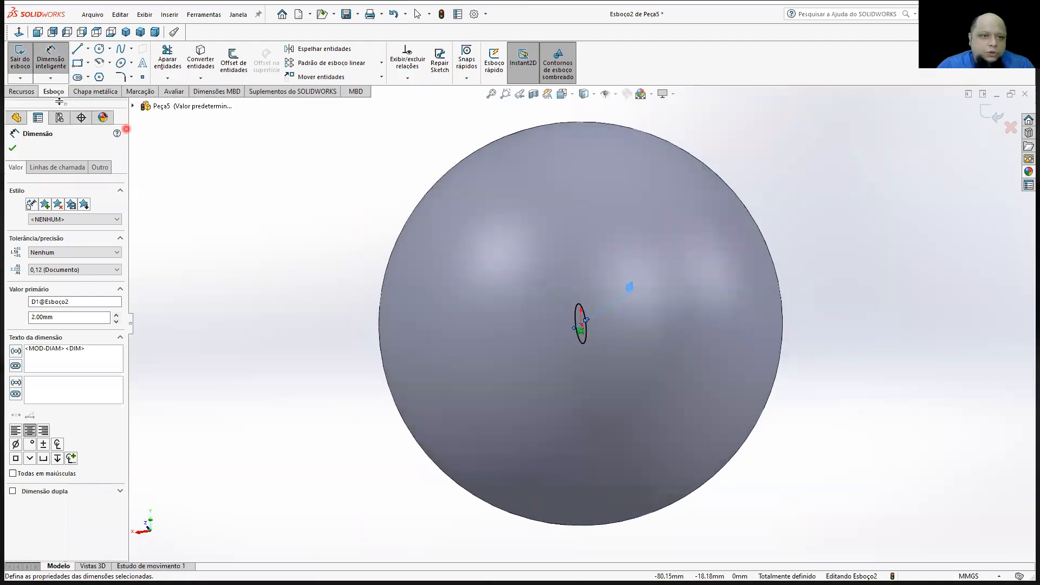
pyautogui.click(21, 91)
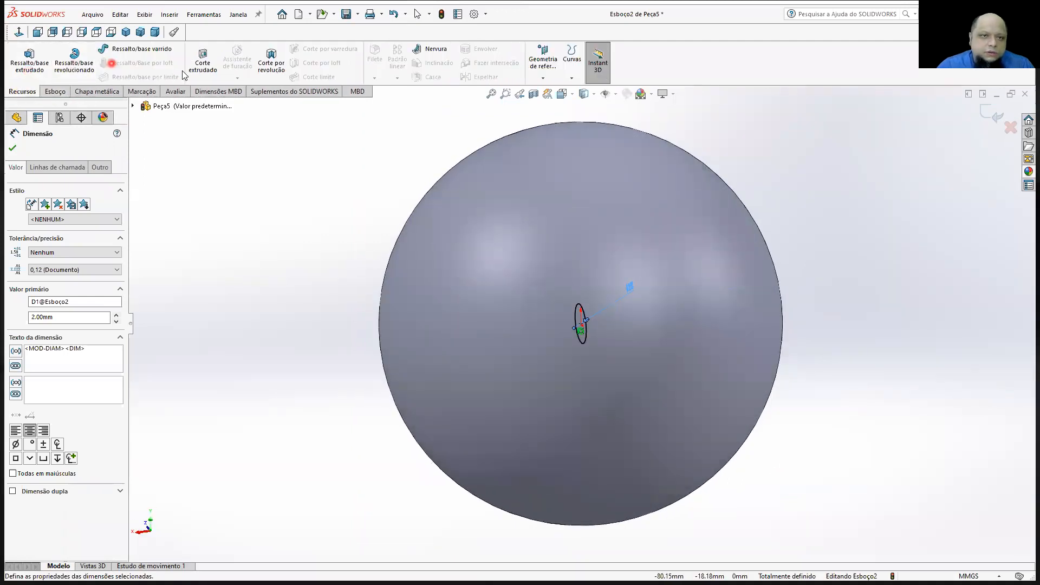
pyautogui.click(203, 61)
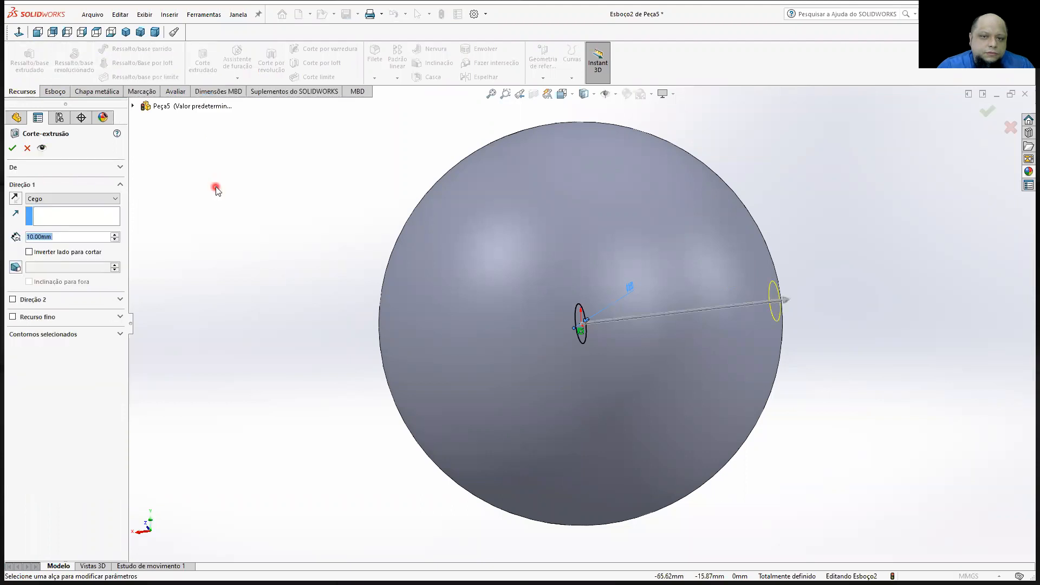
pyautogui.moveTo(383, 295)
pyautogui.mouseDown(button='middle')
pyautogui.moveTo(314, 301)
pyautogui.moveTo(314, 323)
pyautogui.mouseUp(button='middle')
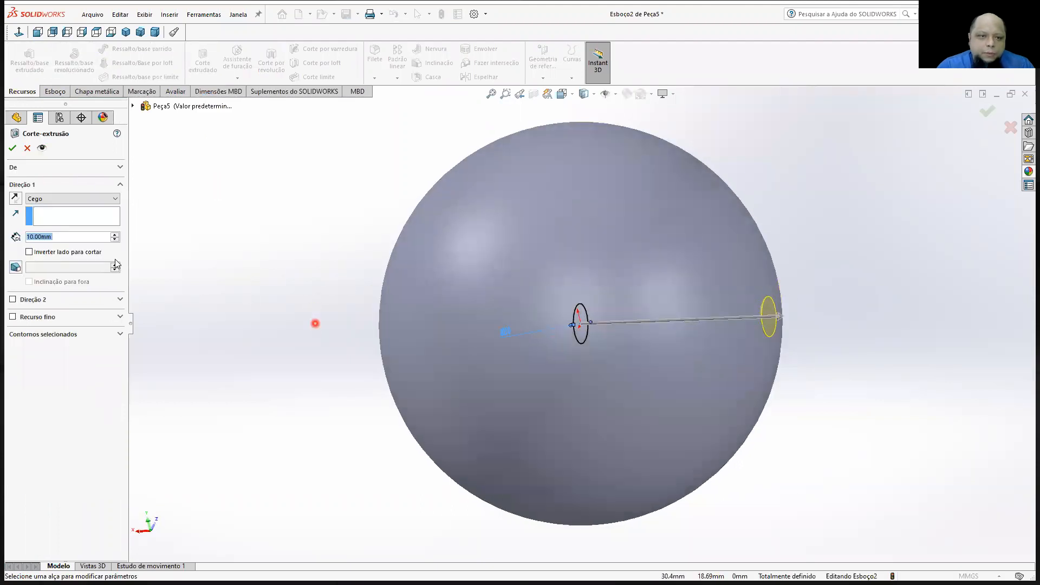
pyautogui.click(70, 198)
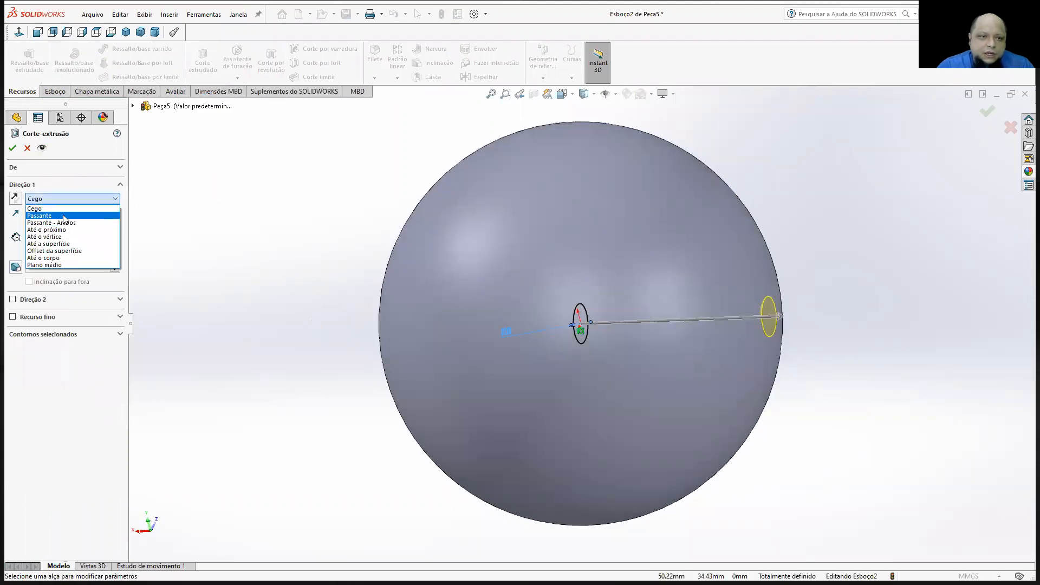
pyautogui.click(49, 215)
pyautogui.moveTo(200, 226)
pyautogui.mouseDown(button='middle')
pyautogui.moveTo(248, 222)
pyautogui.moveTo(225, 225)
pyautogui.moveTo(321, 242)
pyautogui.moveTo(239, 242)
pyautogui.mouseUp(button='middle')
pyautogui.click(78, 199)
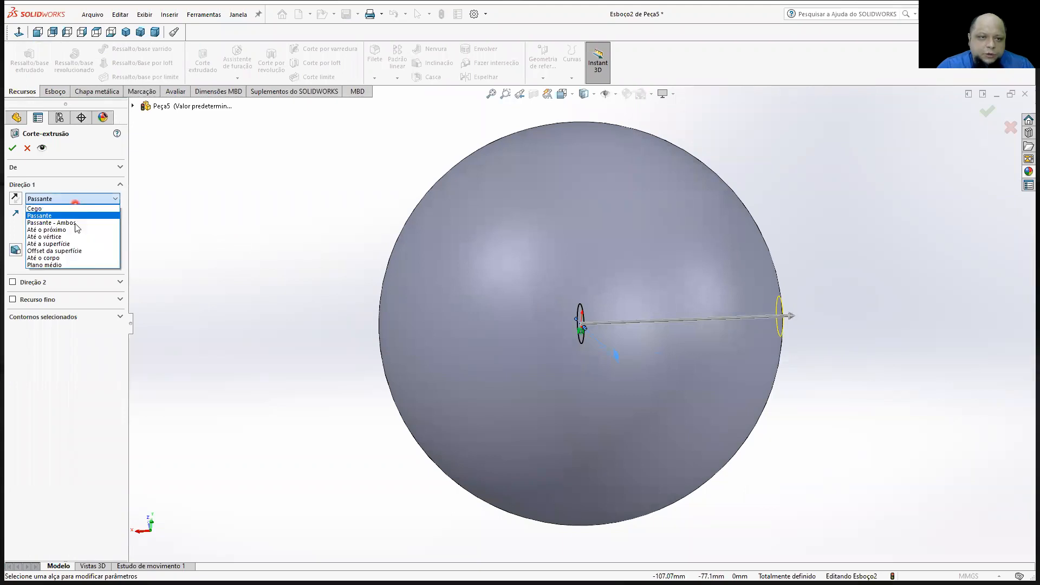
pyautogui.click(51, 225)
pyautogui.click(12, 148)
pyautogui.moveTo(297, 243); pyautogui.dragTo(236, 275, button='middle')
pyautogui.scroll(5, 482, 317)
pyautogui.moveTo(522, 308); pyautogui.dragTo(488, 300, button='middle')
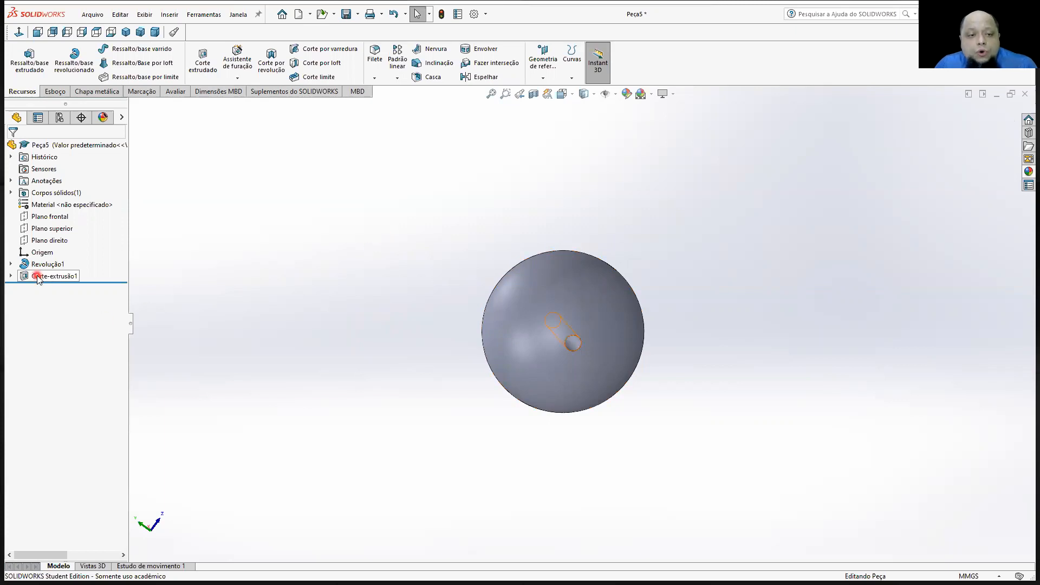
# Open the cut's sketch (Esboço2) for editing and move its diameter dimension clear of the sphere
pyautogui.click(11, 277)
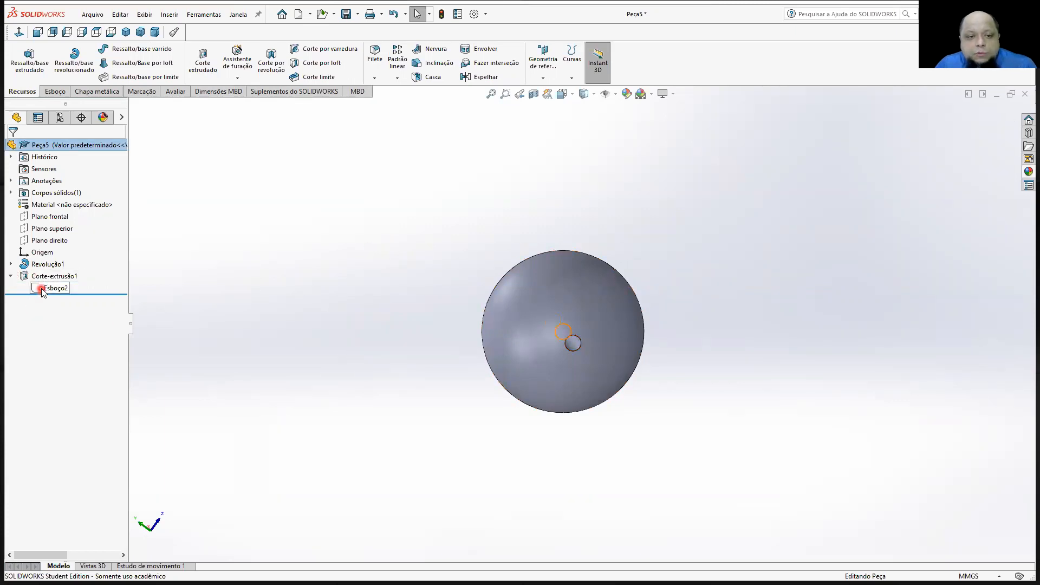
pyautogui.rightClick(44, 289)
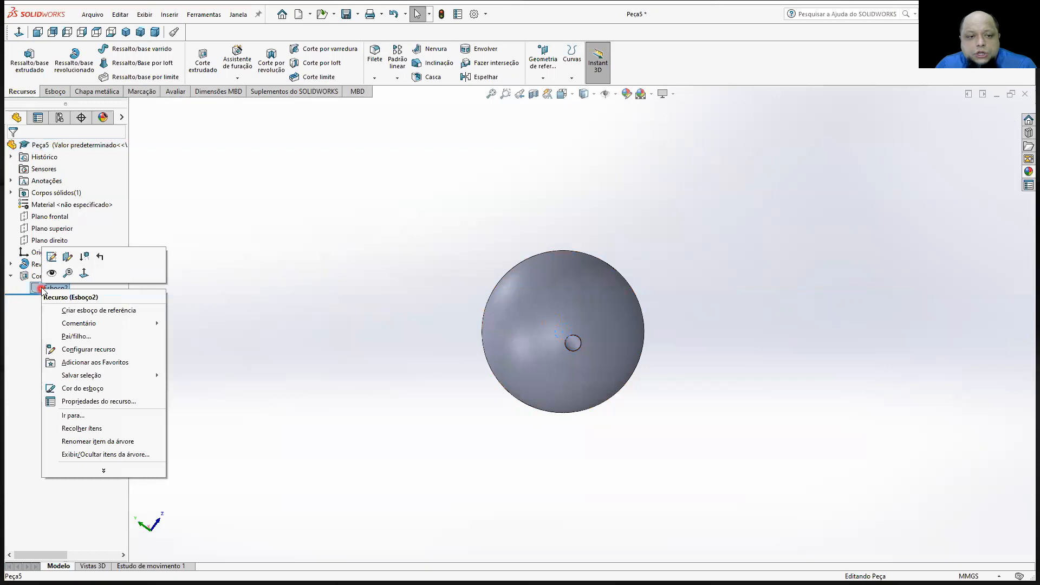
pyautogui.click(52, 258)
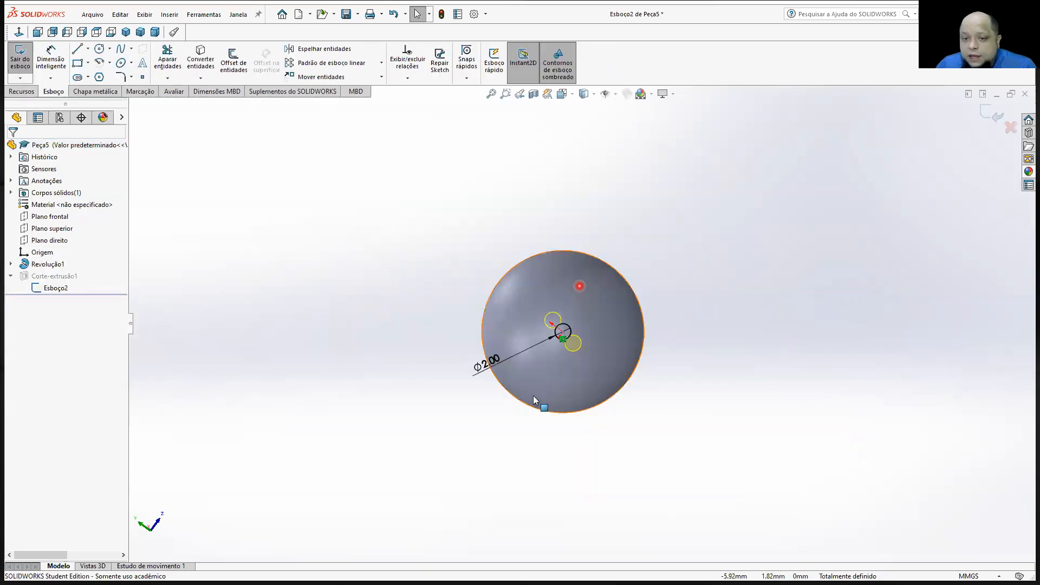
pyautogui.moveTo(486, 362); pyautogui.dragTo(417, 376)
pyautogui.click(421, 315)
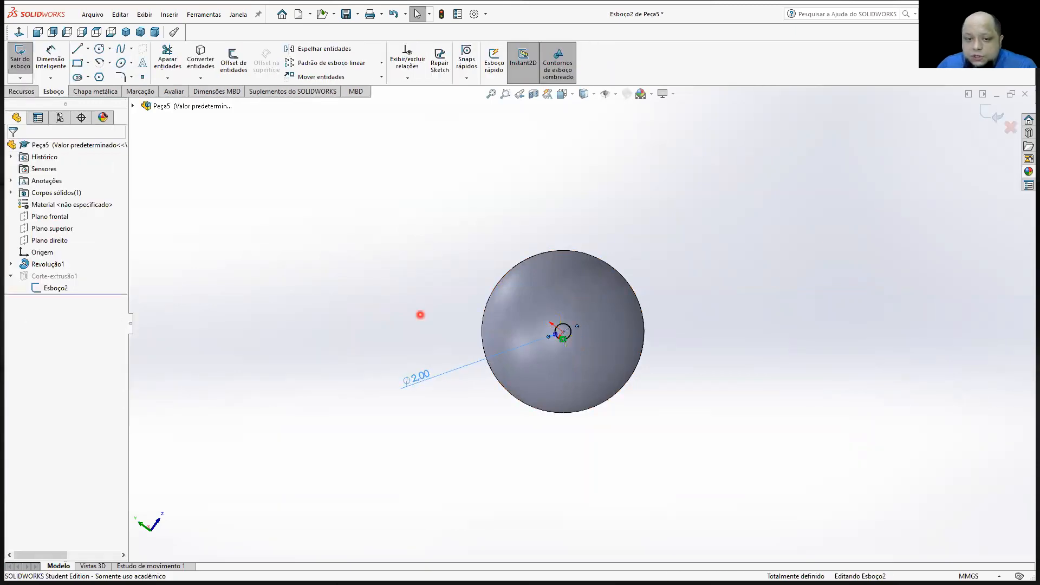
# Set the diameter of the hole's circle in Esboço2 to 5 mm and exit the sketch
pyautogui.press('Return')
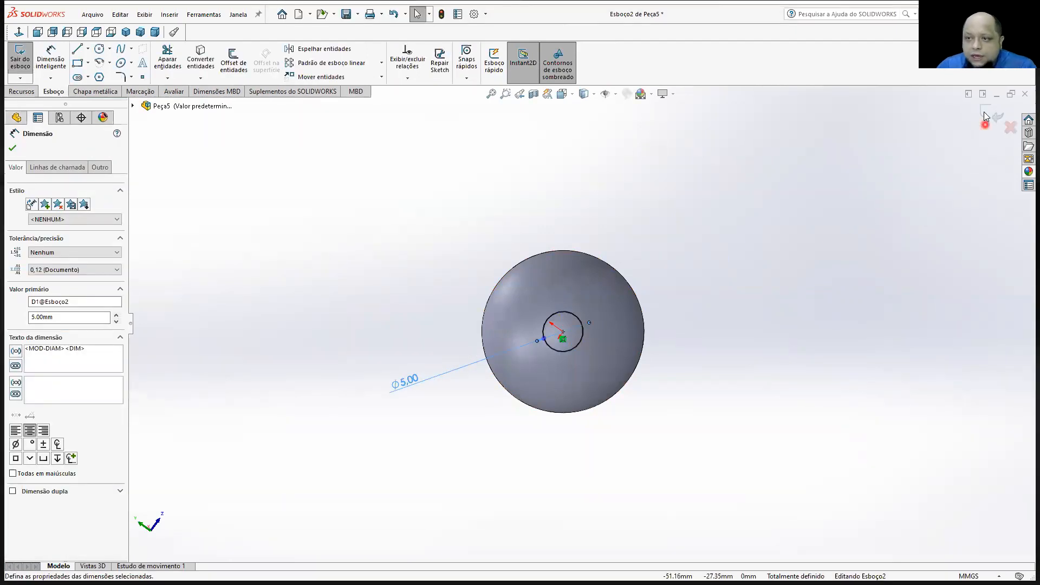
pyautogui.click(985, 115)
pyautogui.moveTo(850, 292)
pyautogui.mouseDown(button='middle')
pyautogui.moveTo(808, 260)
pyautogui.moveTo(840, 259)
pyautogui.moveTo(876, 290)
pyautogui.moveTo(846, 302)
pyautogui.moveTo(848, 318)
pyautogui.mouseUp(button='middle')
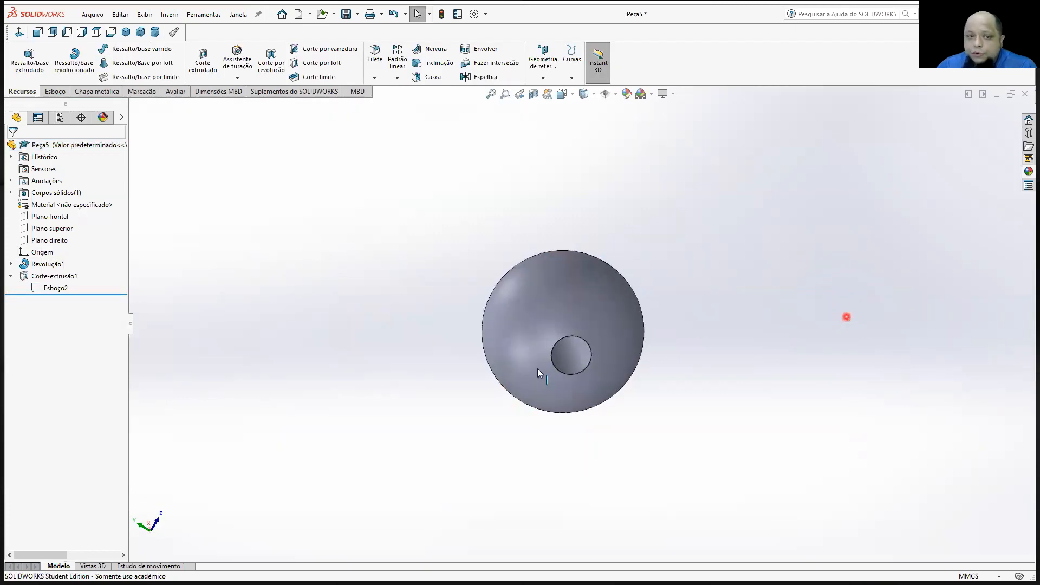
pyautogui.moveTo(166, 313); pyautogui.dragTo(173, 319, button='middle')
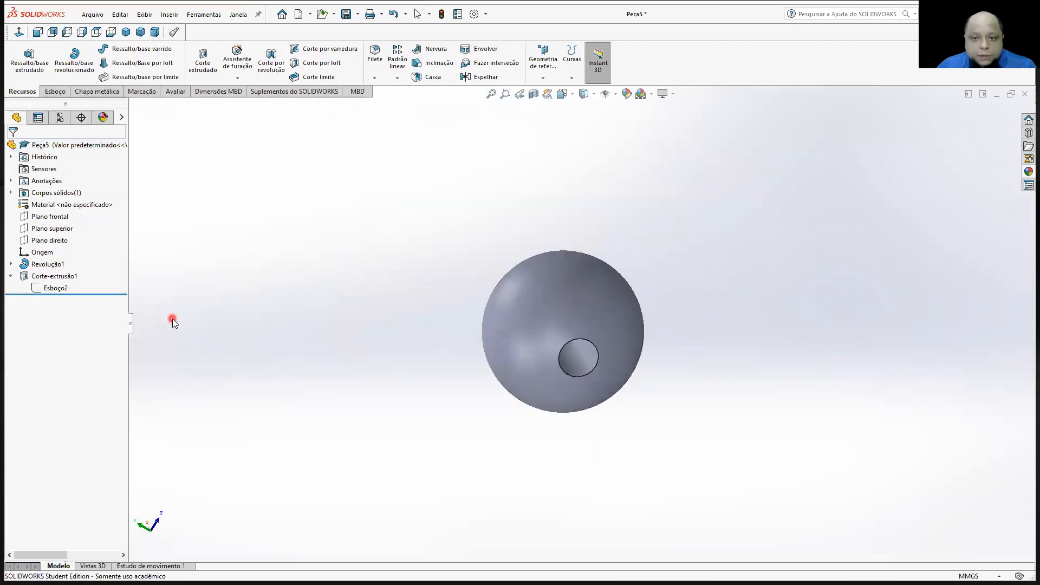
pyautogui.click(586, 369)
pyautogui.click(708, 364)
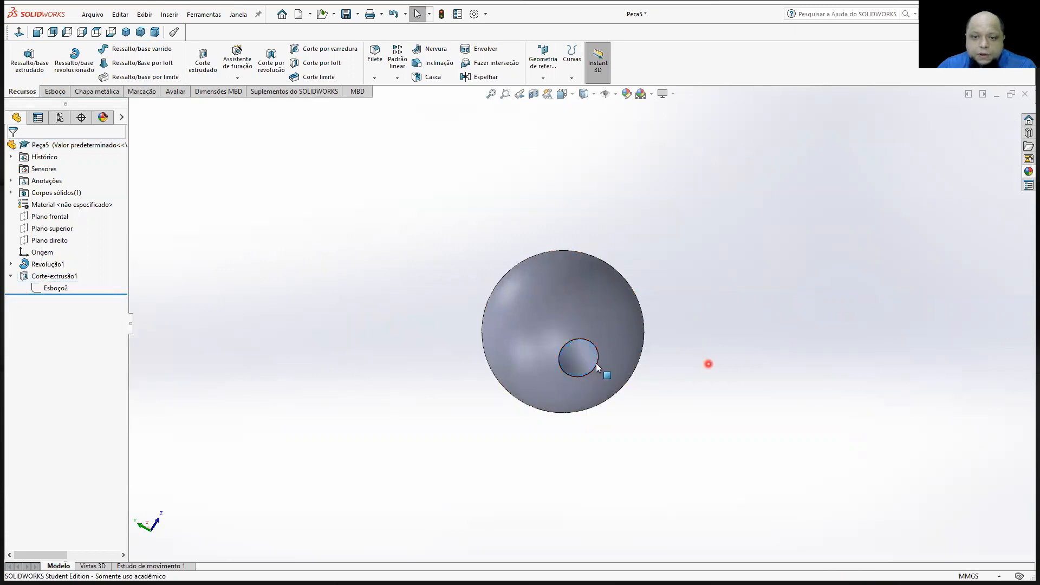
pyautogui.click(584, 363)
pyautogui.click(760, 378)
# Set the diameter dimension of the sphere's revolve sketch (Esboço1) to 15 mm and rebuild the part
pyautogui.click(589, 284)
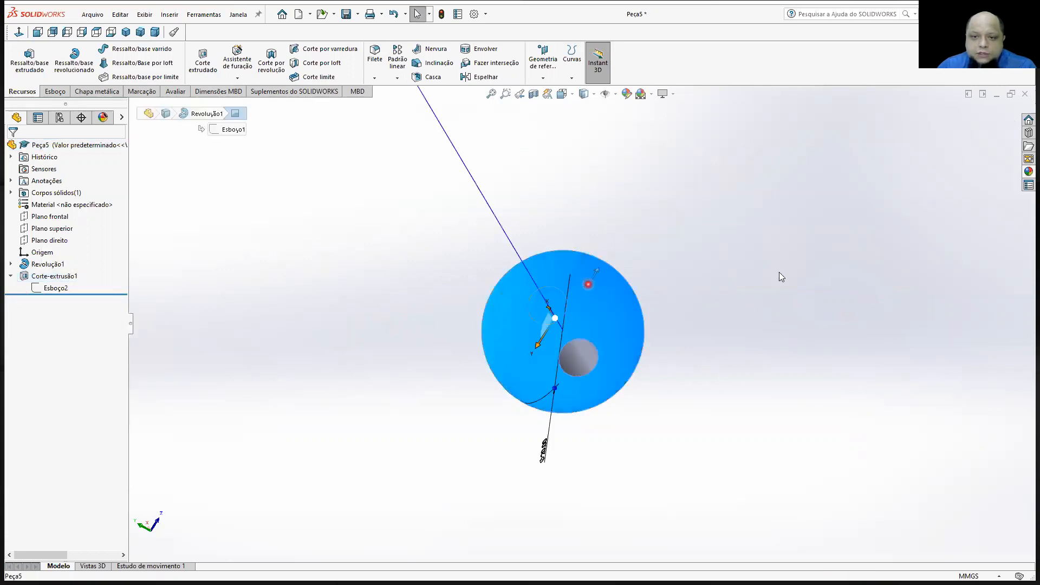
pyautogui.scroll(5, 624, 340)
pyautogui.scroll(-10, 556, 247)
pyautogui.scroll(3, 533, 318)
pyautogui.scroll(6, 573, 290)
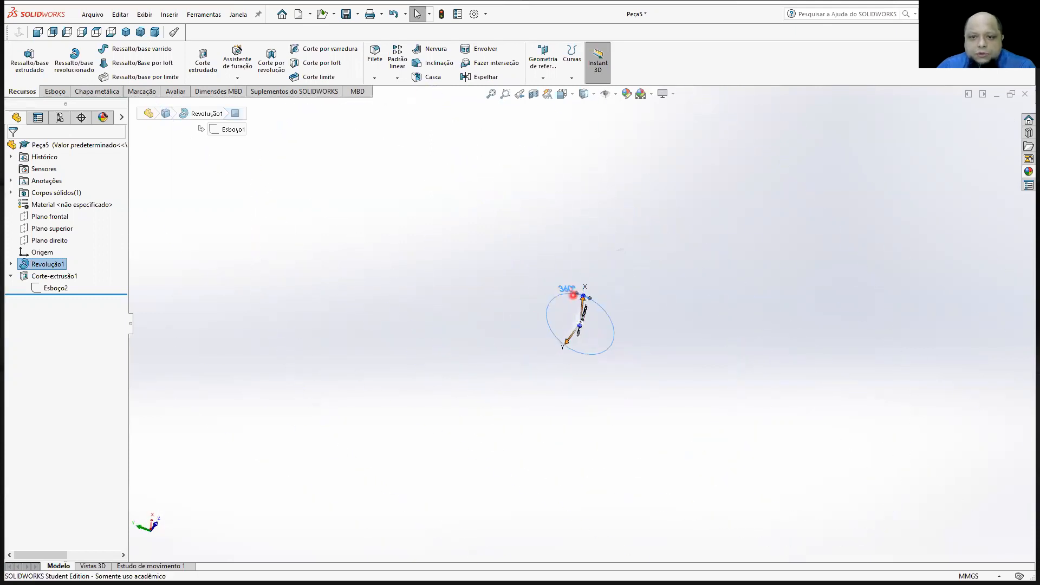
pyautogui.click(567, 290)
pyautogui.scroll(-8, 548, 292)
pyautogui.scroll(-2, 555, 316)
pyautogui.moveTo(555, 317); pyautogui.dragTo(462, 233, button='middle')
pyautogui.scroll(-5, 463, 244)
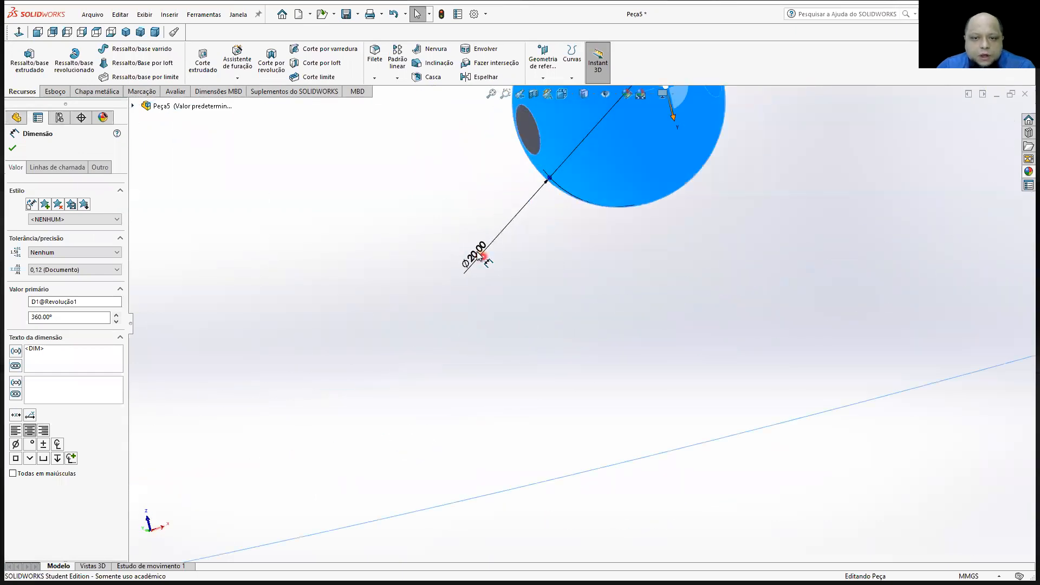
pyautogui.doubleClick(481, 256)
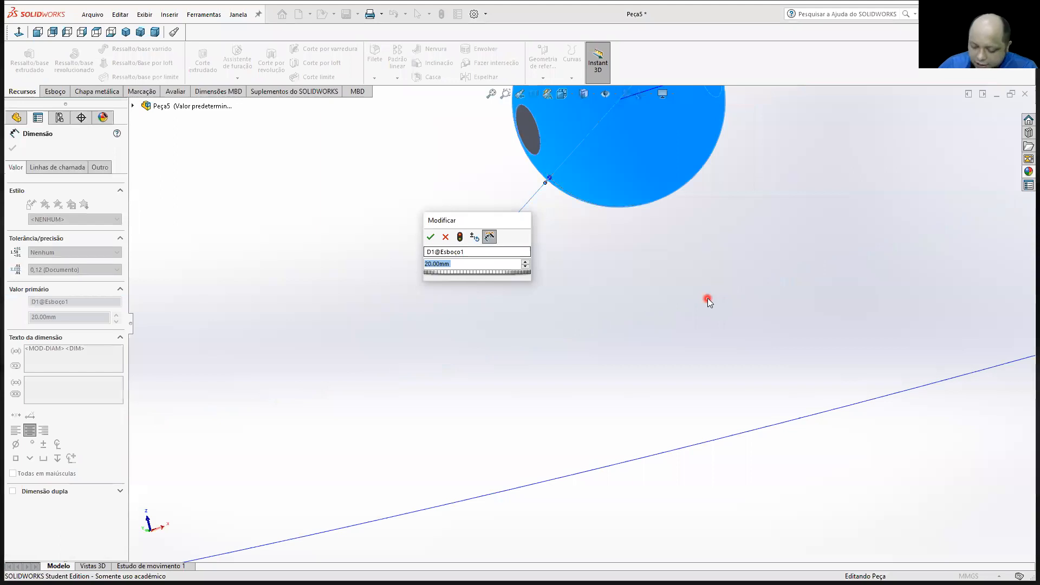
pyautogui.write('15')
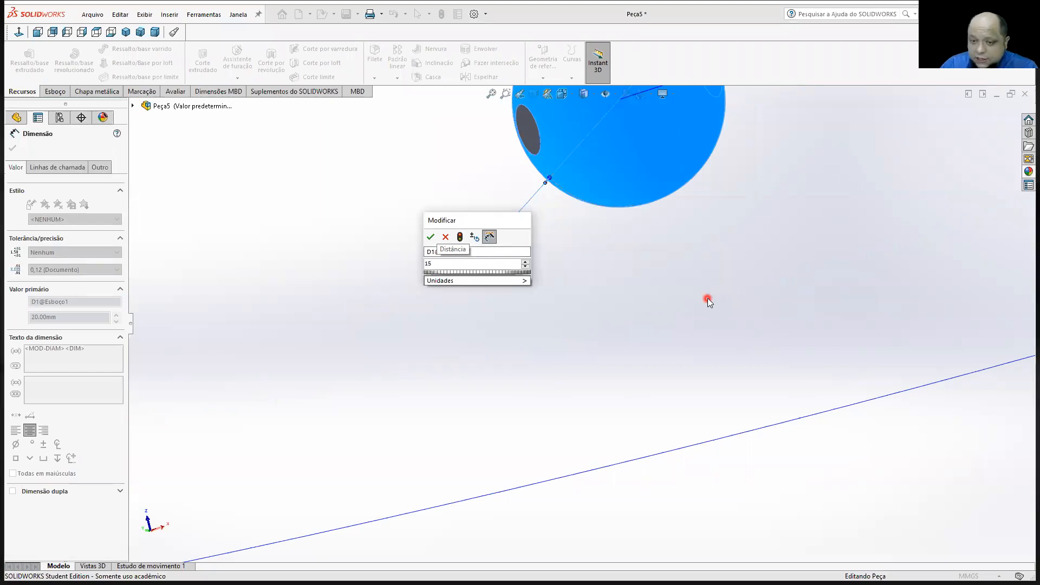
pyautogui.press('Return')
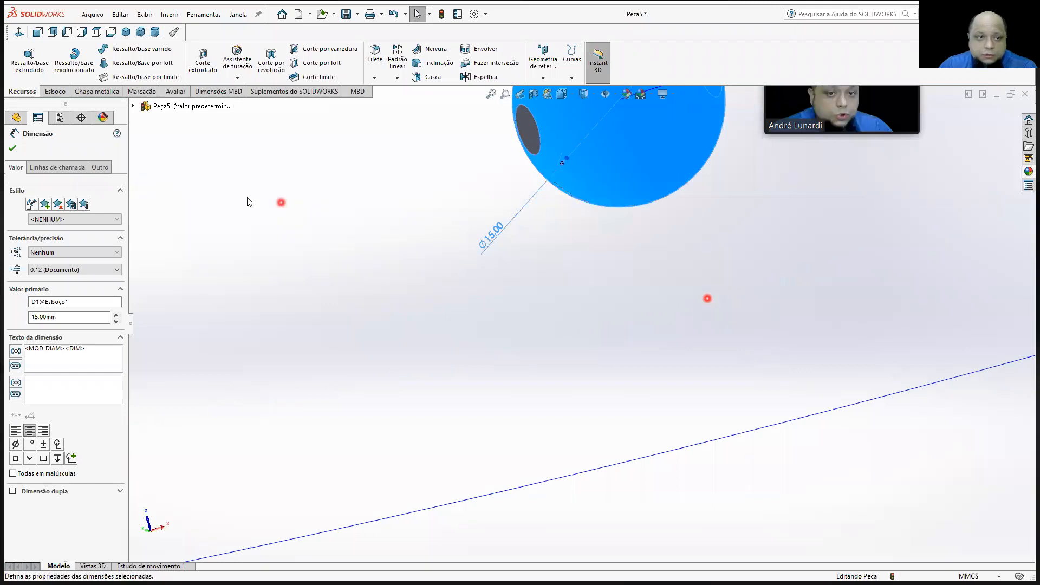
pyautogui.click(12, 148)
pyautogui.scroll(3, 526, 297)
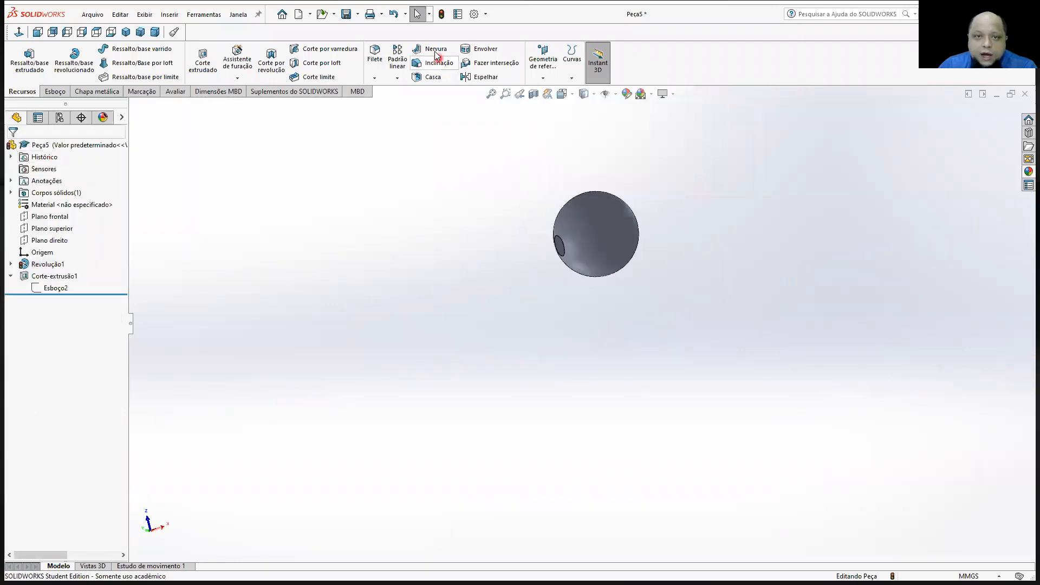
pyautogui.click(443, 16)
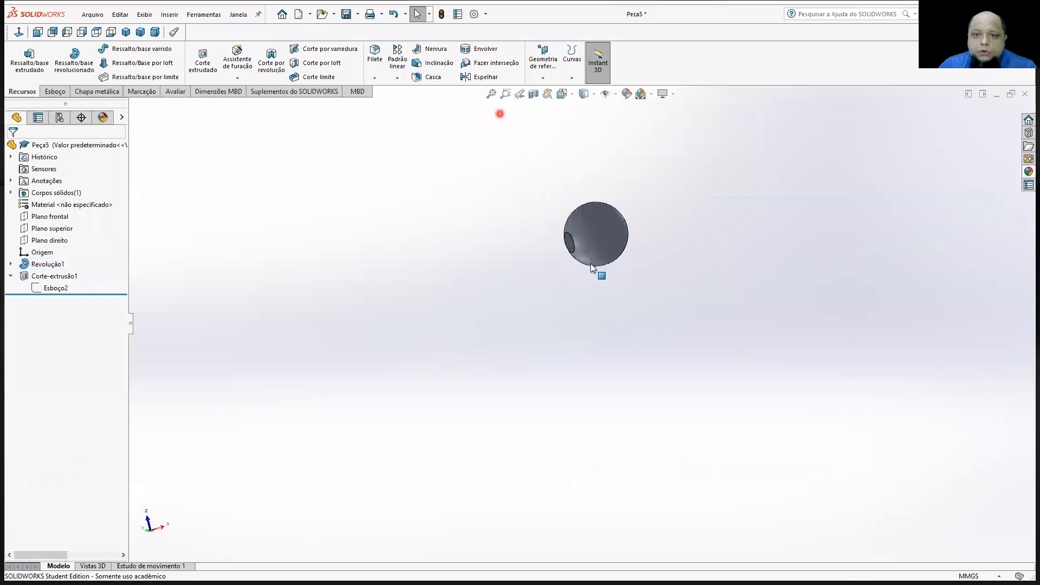
# Examine the resized sphere and its through hole from several angles
pyautogui.scroll(-5, 591, 266)
pyautogui.moveTo(595, 275); pyautogui.dragTo(635, 244, button='middle')
pyautogui.click(636, 245)
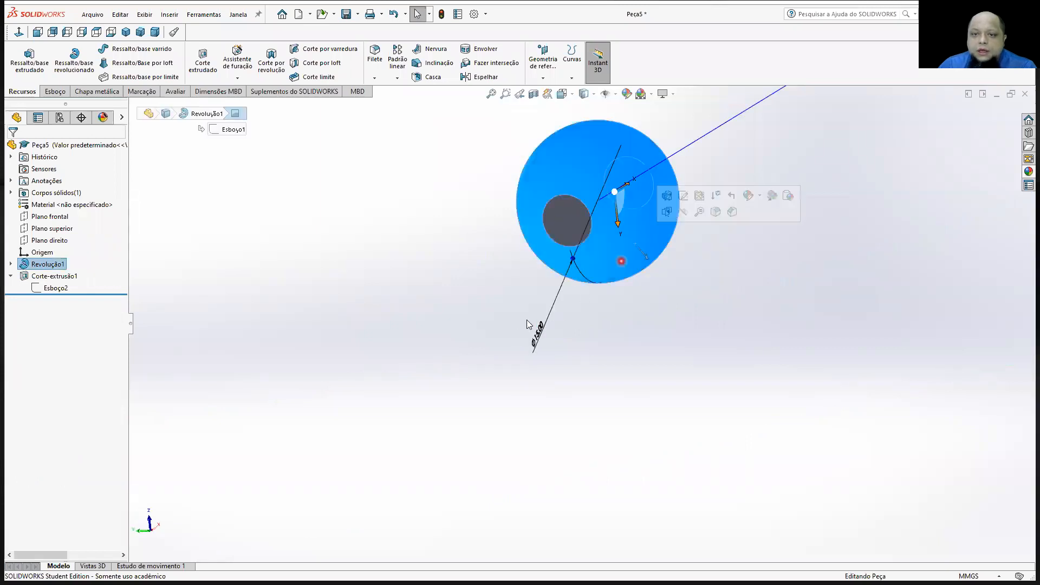
pyautogui.moveTo(494, 310); pyautogui.dragTo(528, 247, button='middle')
pyautogui.click(537, 223)
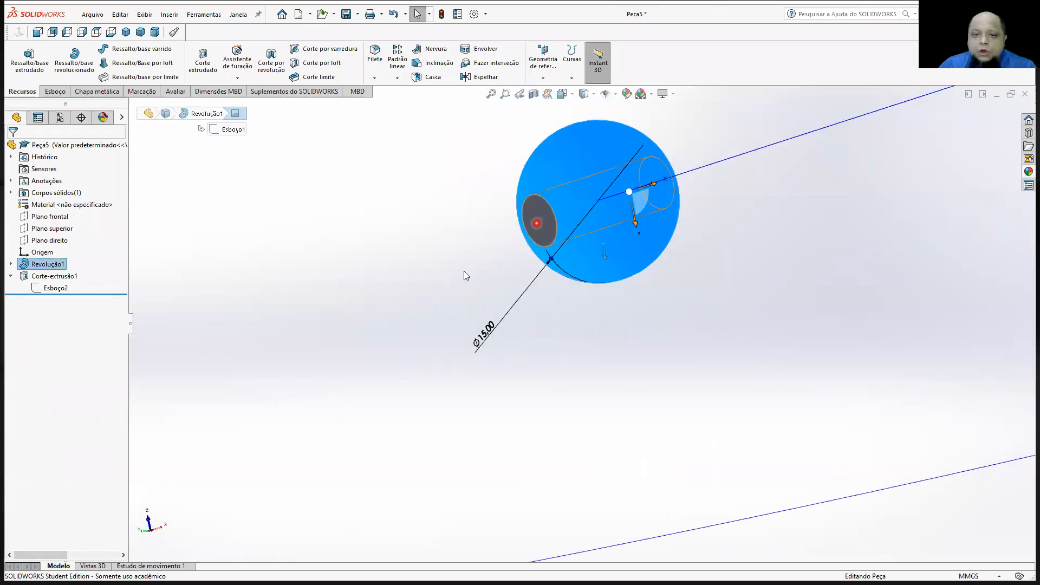
pyautogui.moveTo(533, 331); pyautogui.dragTo(720, 297, button='middle')
pyautogui.click(628, 338)
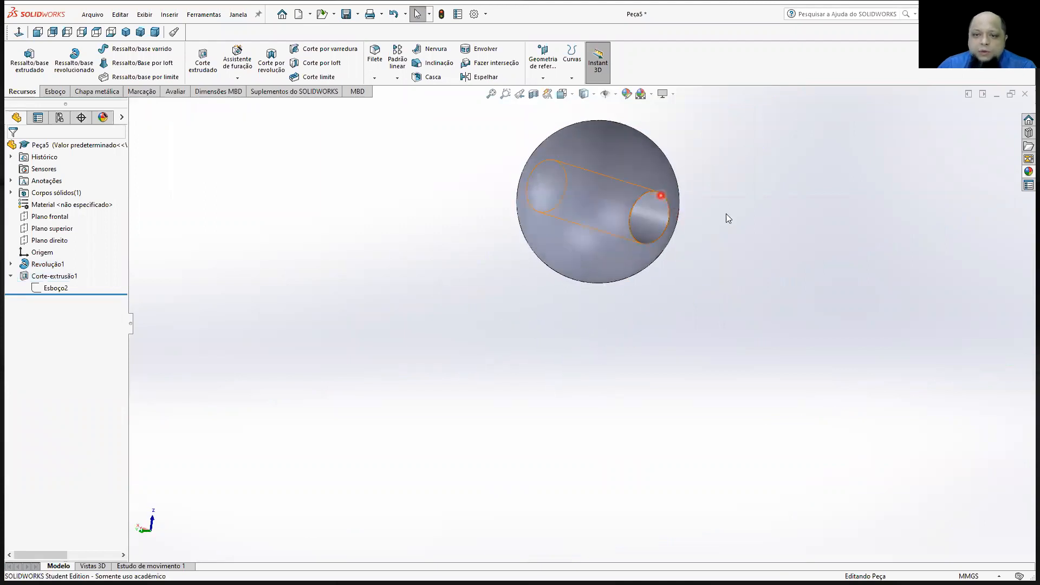
# Fillet the circular edges at both ends of the through hole with a 2 mm radius
pyautogui.click(379, 54)
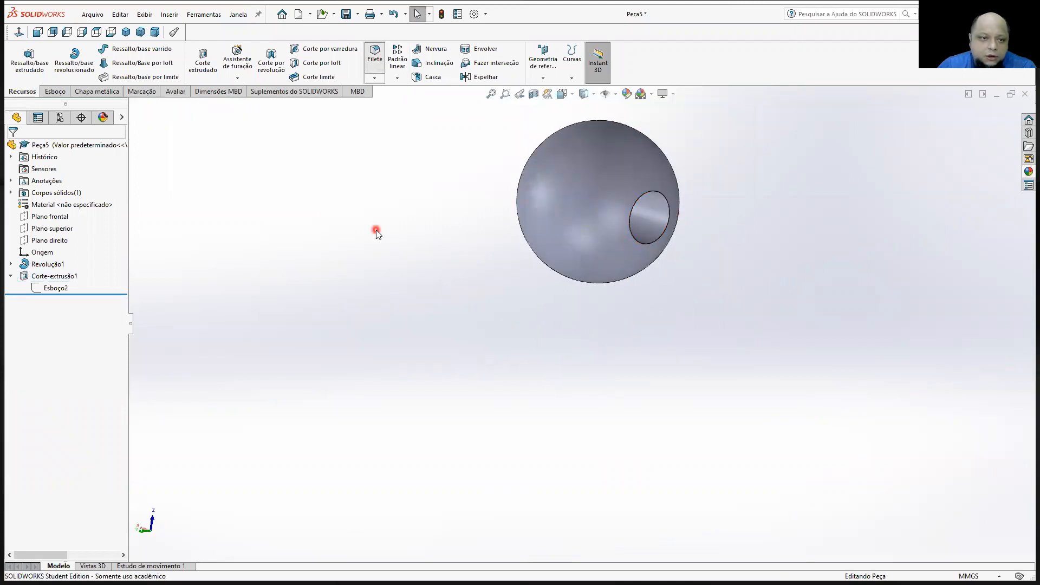
pyautogui.write('2')
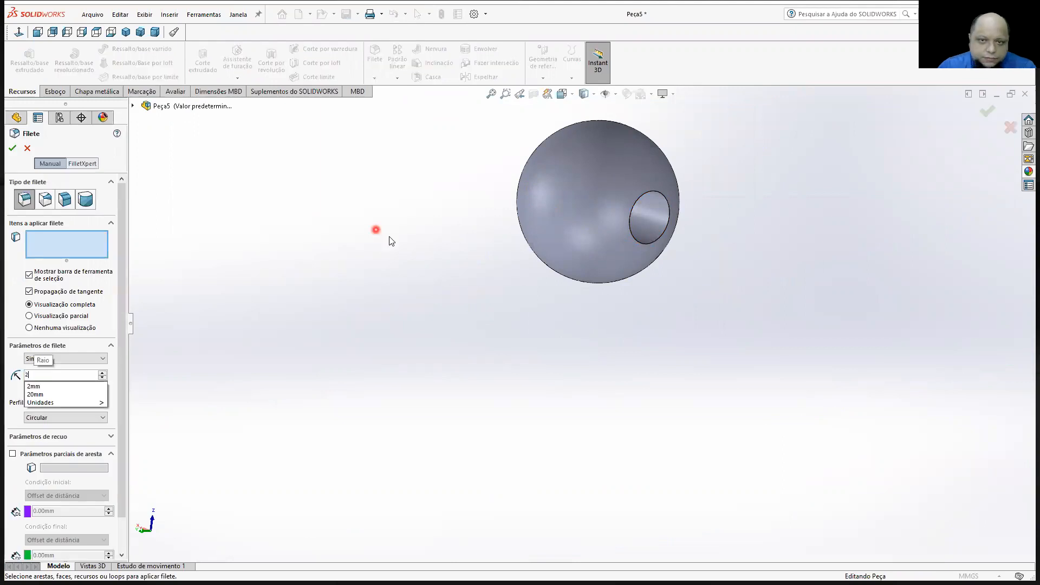
pyautogui.click(659, 192)
pyautogui.moveTo(650, 325); pyautogui.dragTo(623, 266, button='middle')
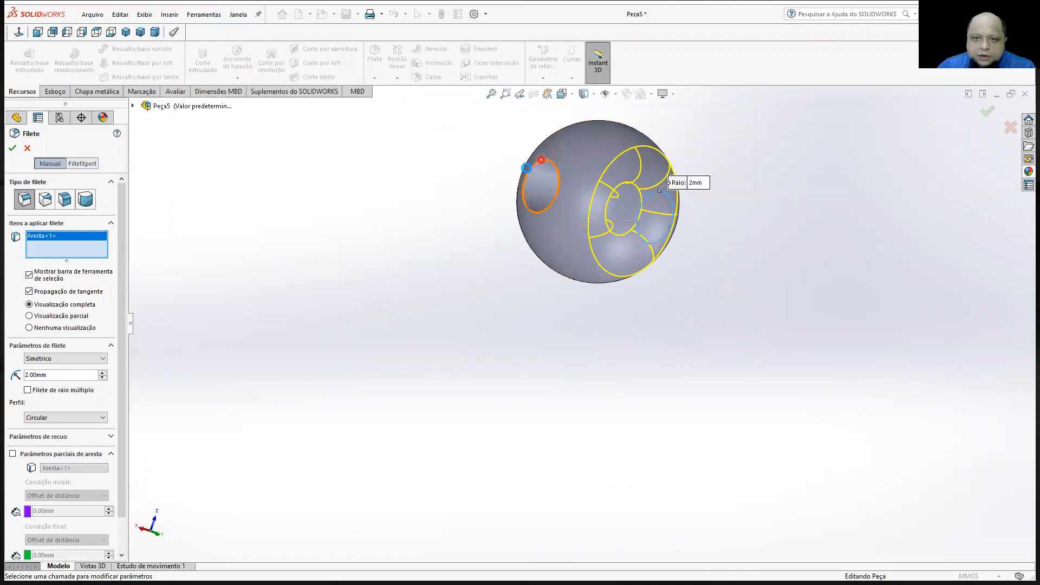
pyautogui.click(542, 178)
pyautogui.moveTo(441, 209); pyautogui.dragTo(364, 196, button='middle')
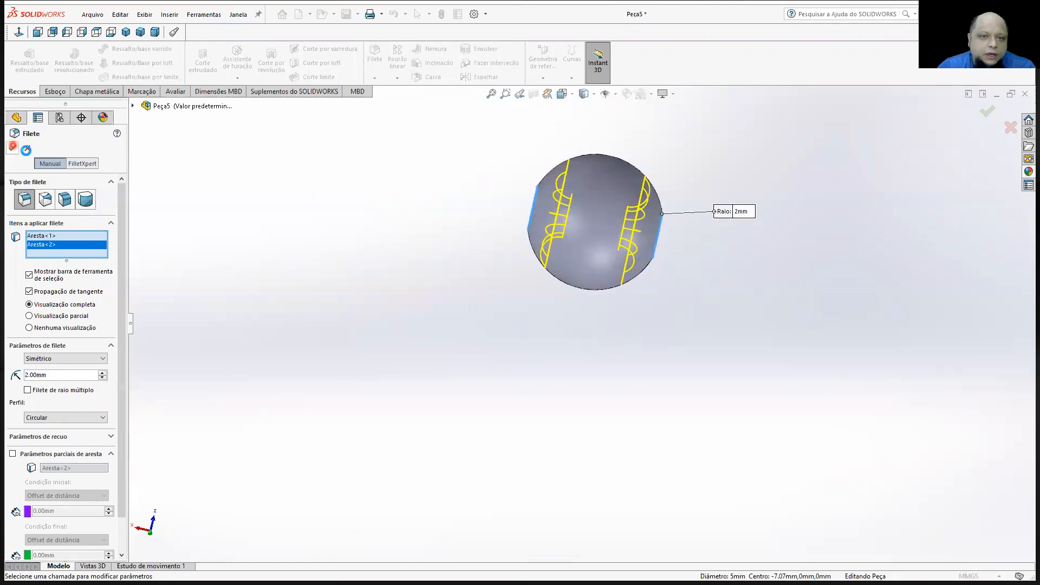
pyautogui.click(12, 148)
# Show the part in isometric view and examine the rounded hole openings from different angles
pyautogui.moveTo(631, 331); pyautogui.dragTo(574, 334, button='middle')
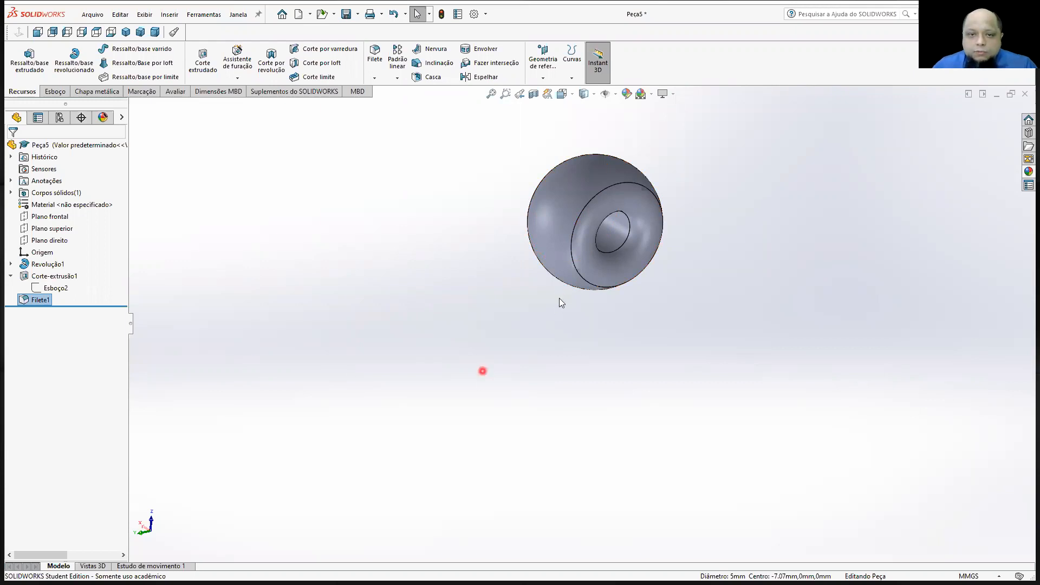
pyautogui.scroll(3, 560, 298)
pyautogui.scroll(-2, 572, 232)
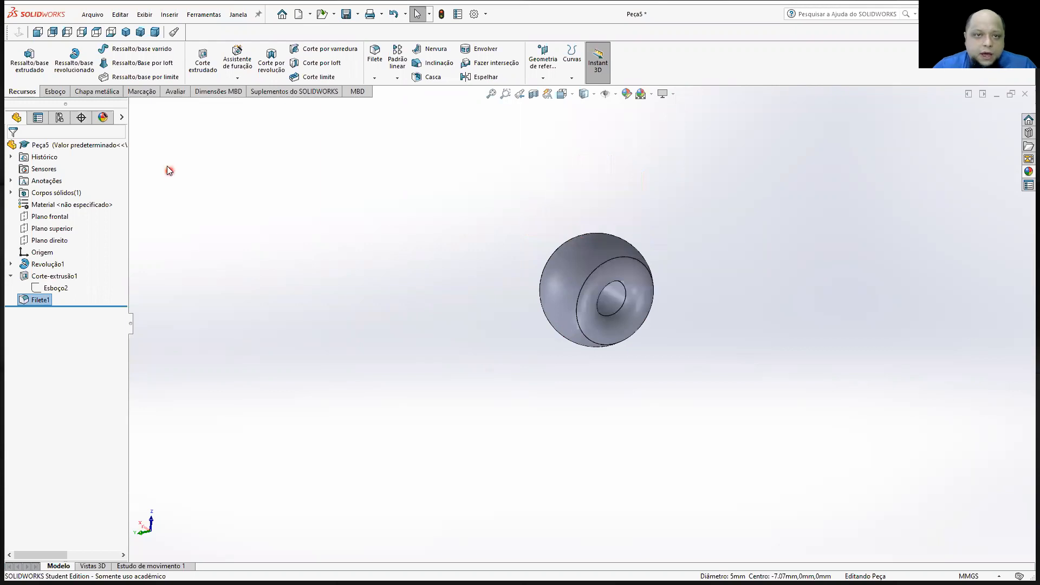
pyautogui.click(126, 33)
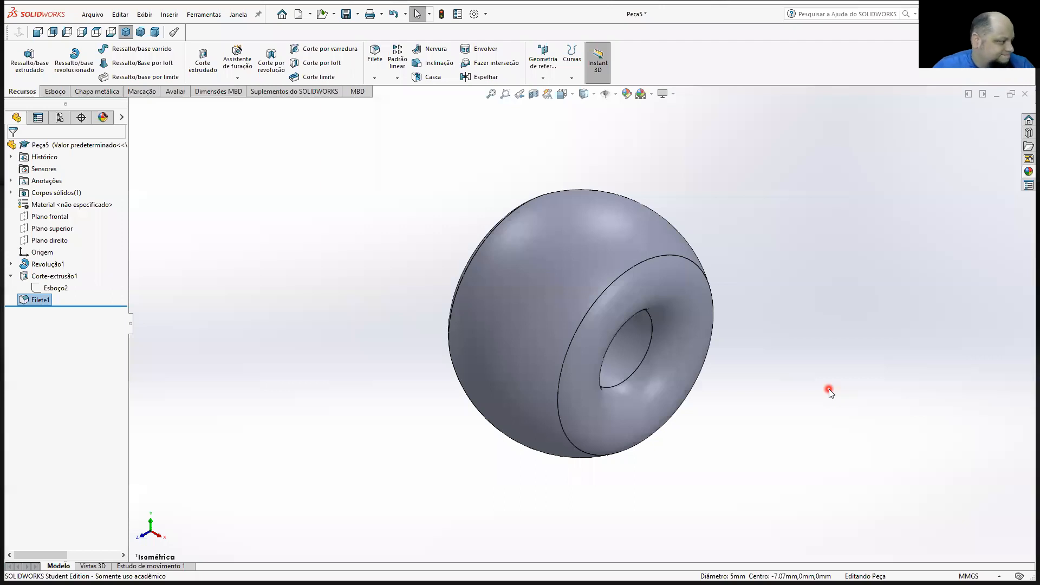
pyautogui.moveTo(806, 375); pyautogui.dragTo(743, 300, button='middle')
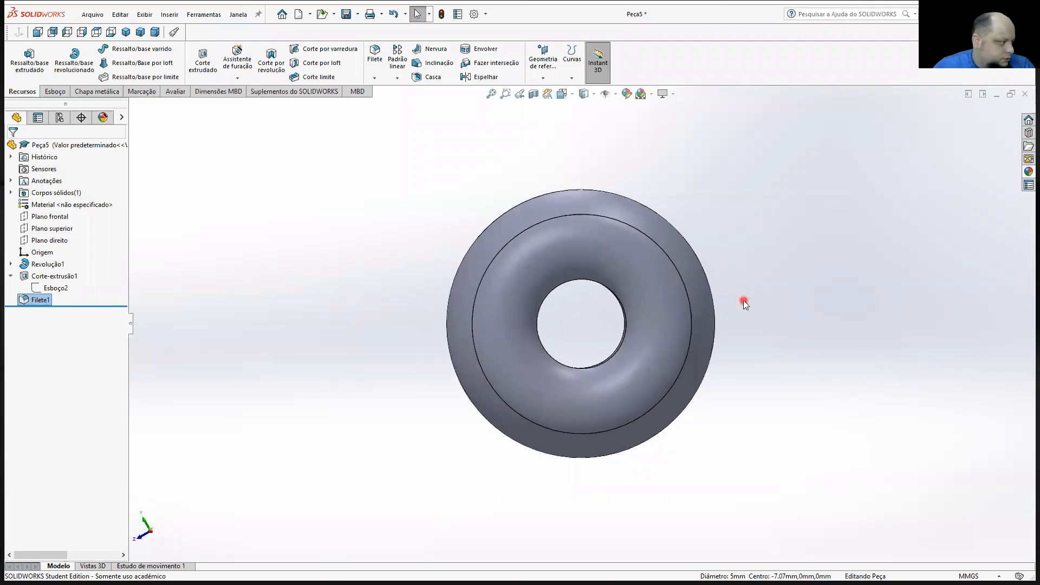
pyautogui.moveTo(630, 208); pyautogui.dragTo(679, 256, button='middle')
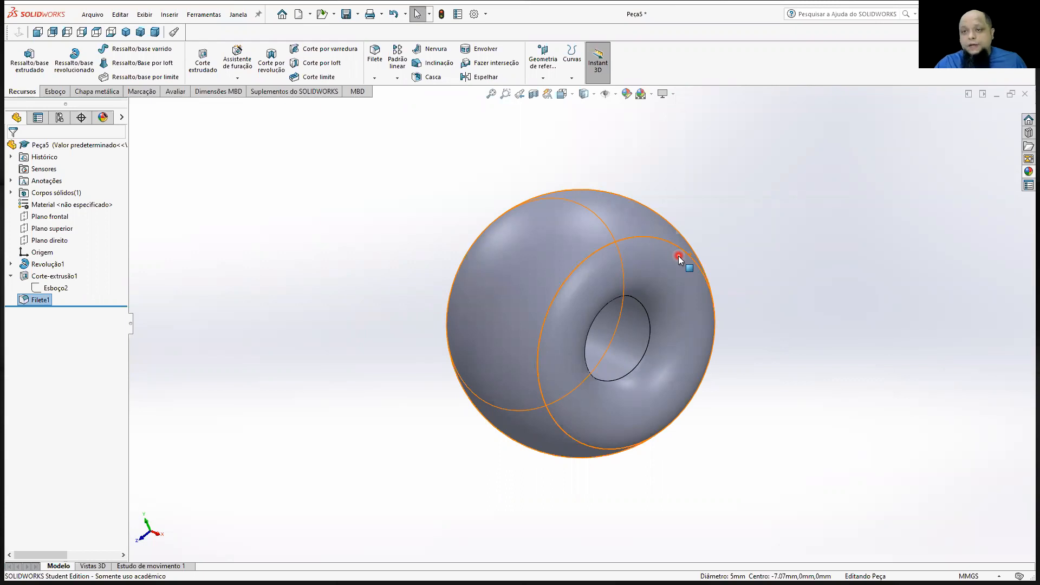
pyautogui.moveTo(392, 191); pyautogui.dragTo(387, 209, button='middle')
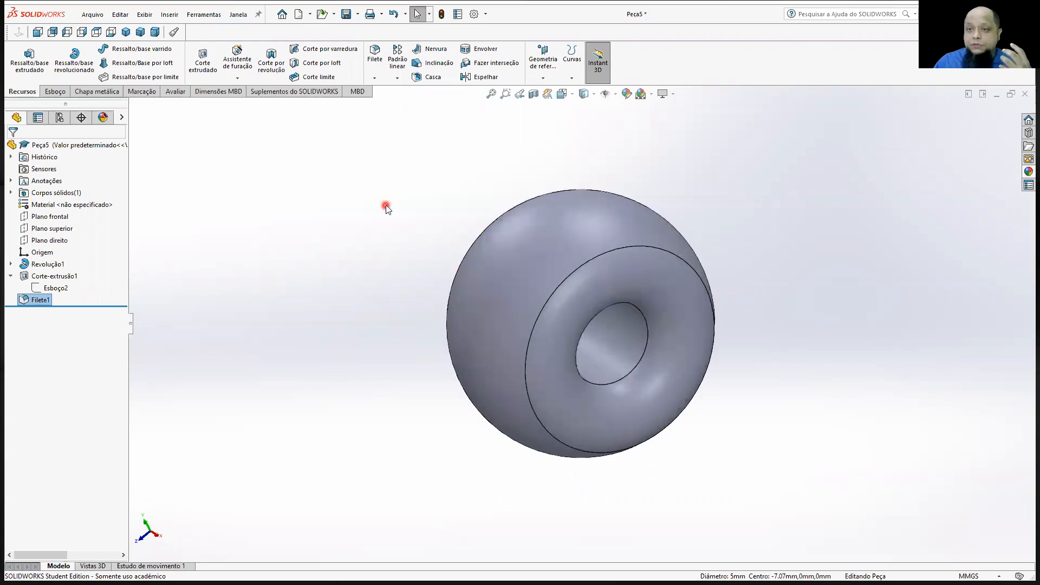
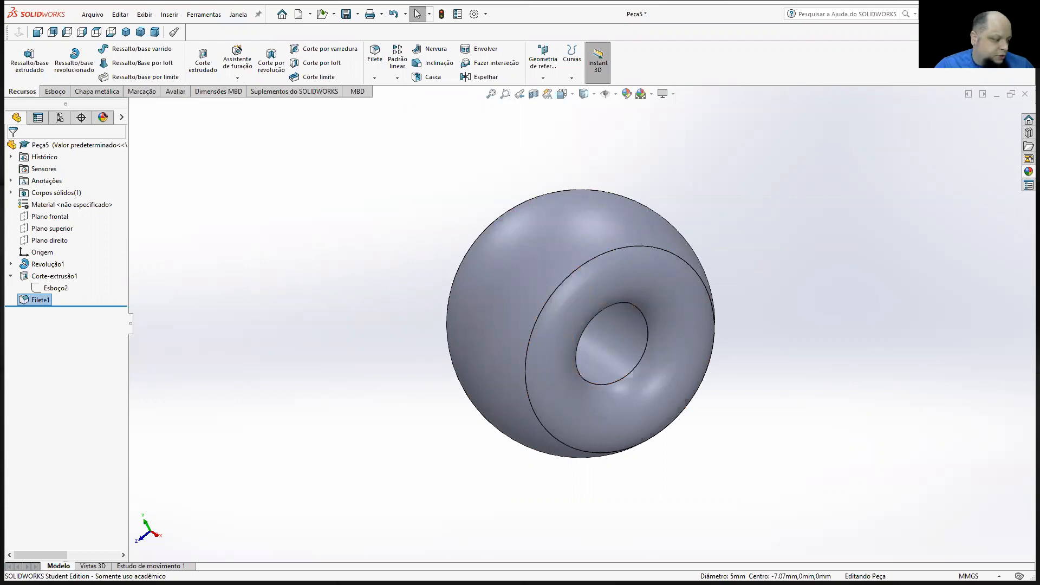
# Switch to the browser and open the section APRESENTAÇÃO DA DISCIPLINA - CONTRATO DIDÁTICO of the T730-17 Desenho mecanico course on EAD Unifor
pyautogui.hotkey('alt', 'Tab')
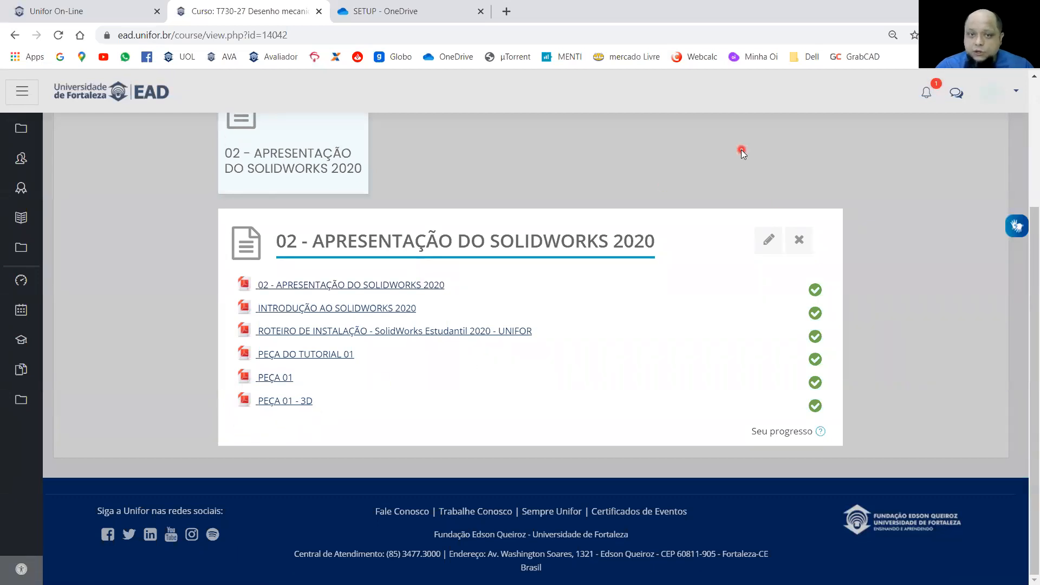
pyautogui.click(20, 282)
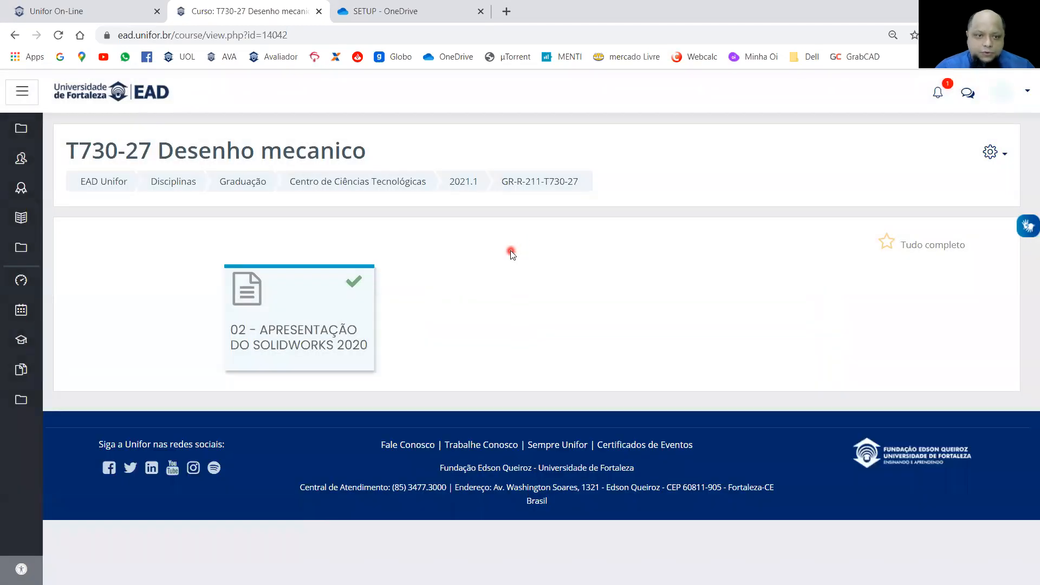
pyautogui.click(22, 281)
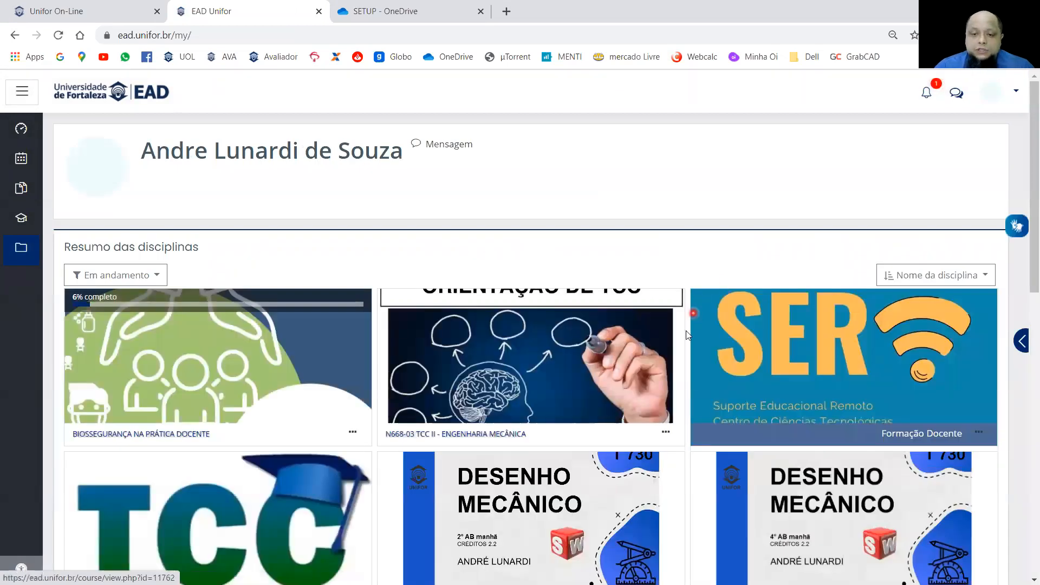
pyautogui.scroll(-2, 651, 380)
pyautogui.click(609, 441)
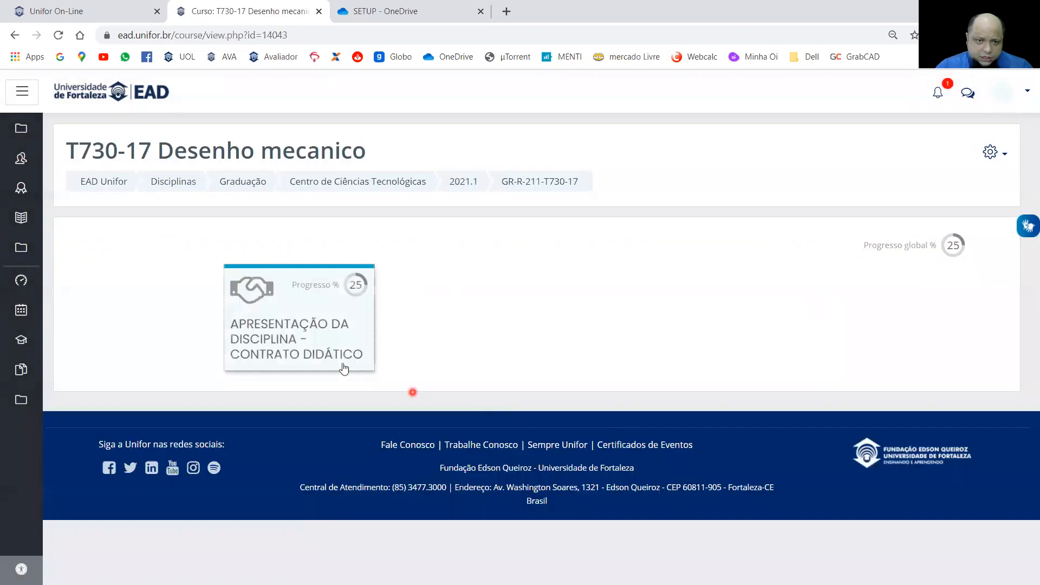
pyautogui.click(310, 337)
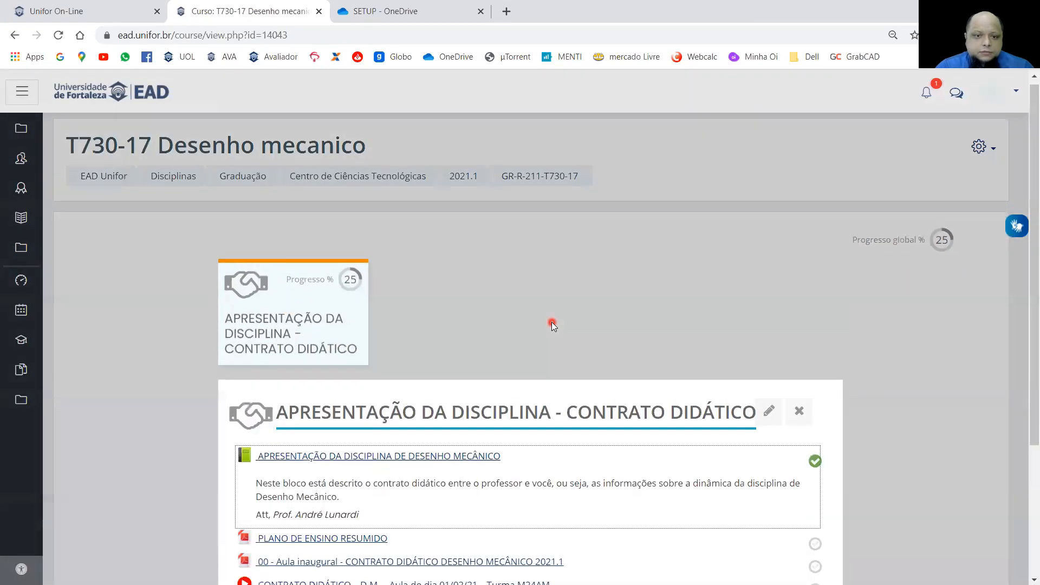
pyautogui.scroll(-3, 552, 323)
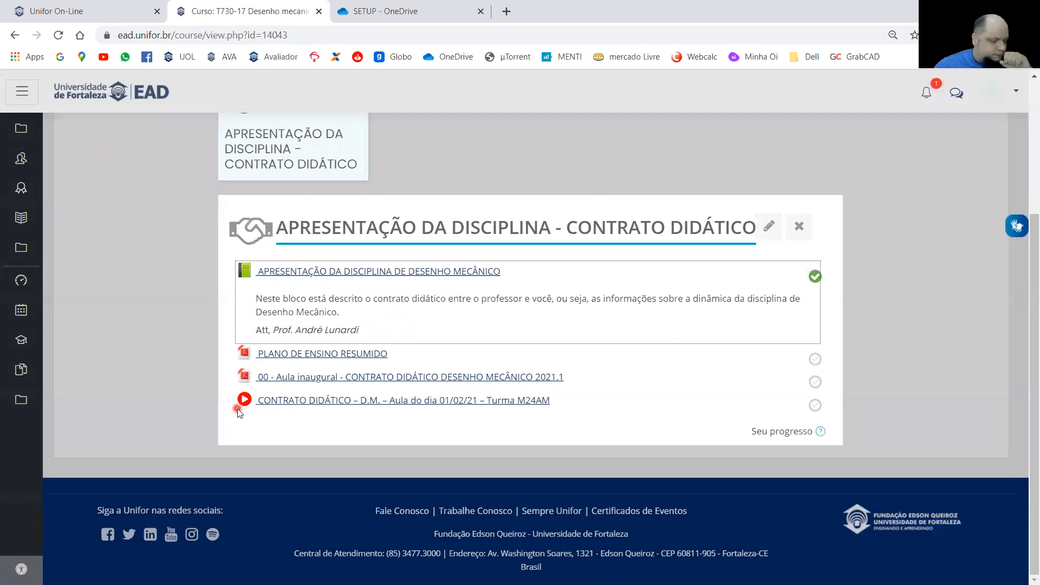